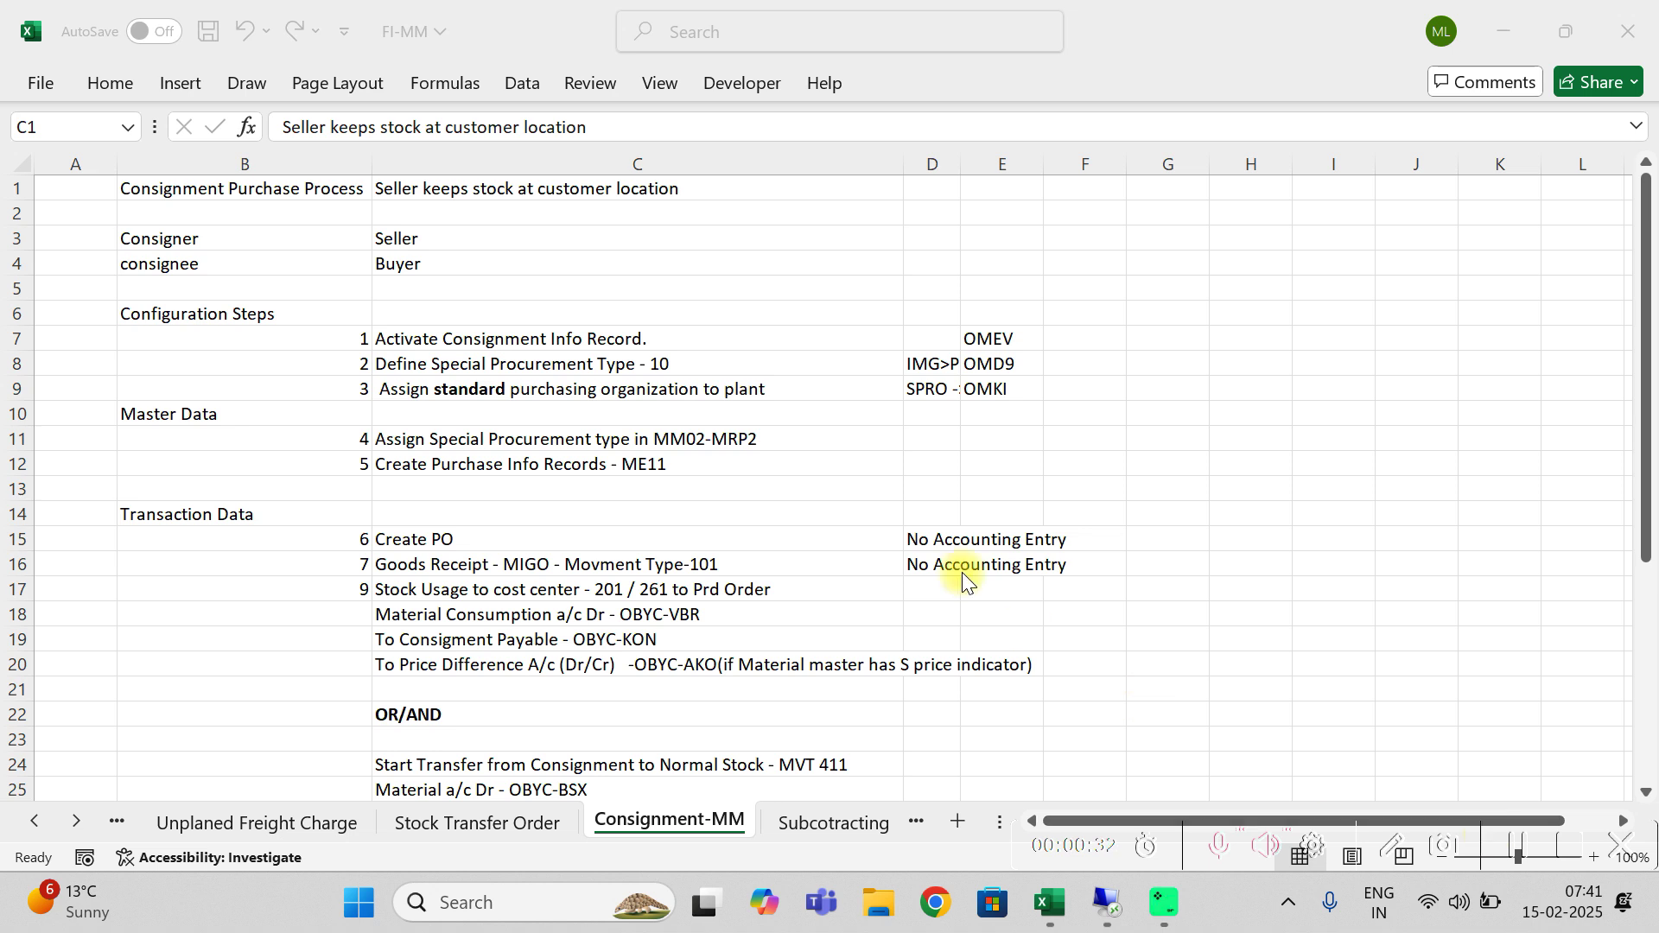
Review the consigner and consignee roles in the consignment purchase notes.
{"action": "left_click", "coordinate": [493, 267]}
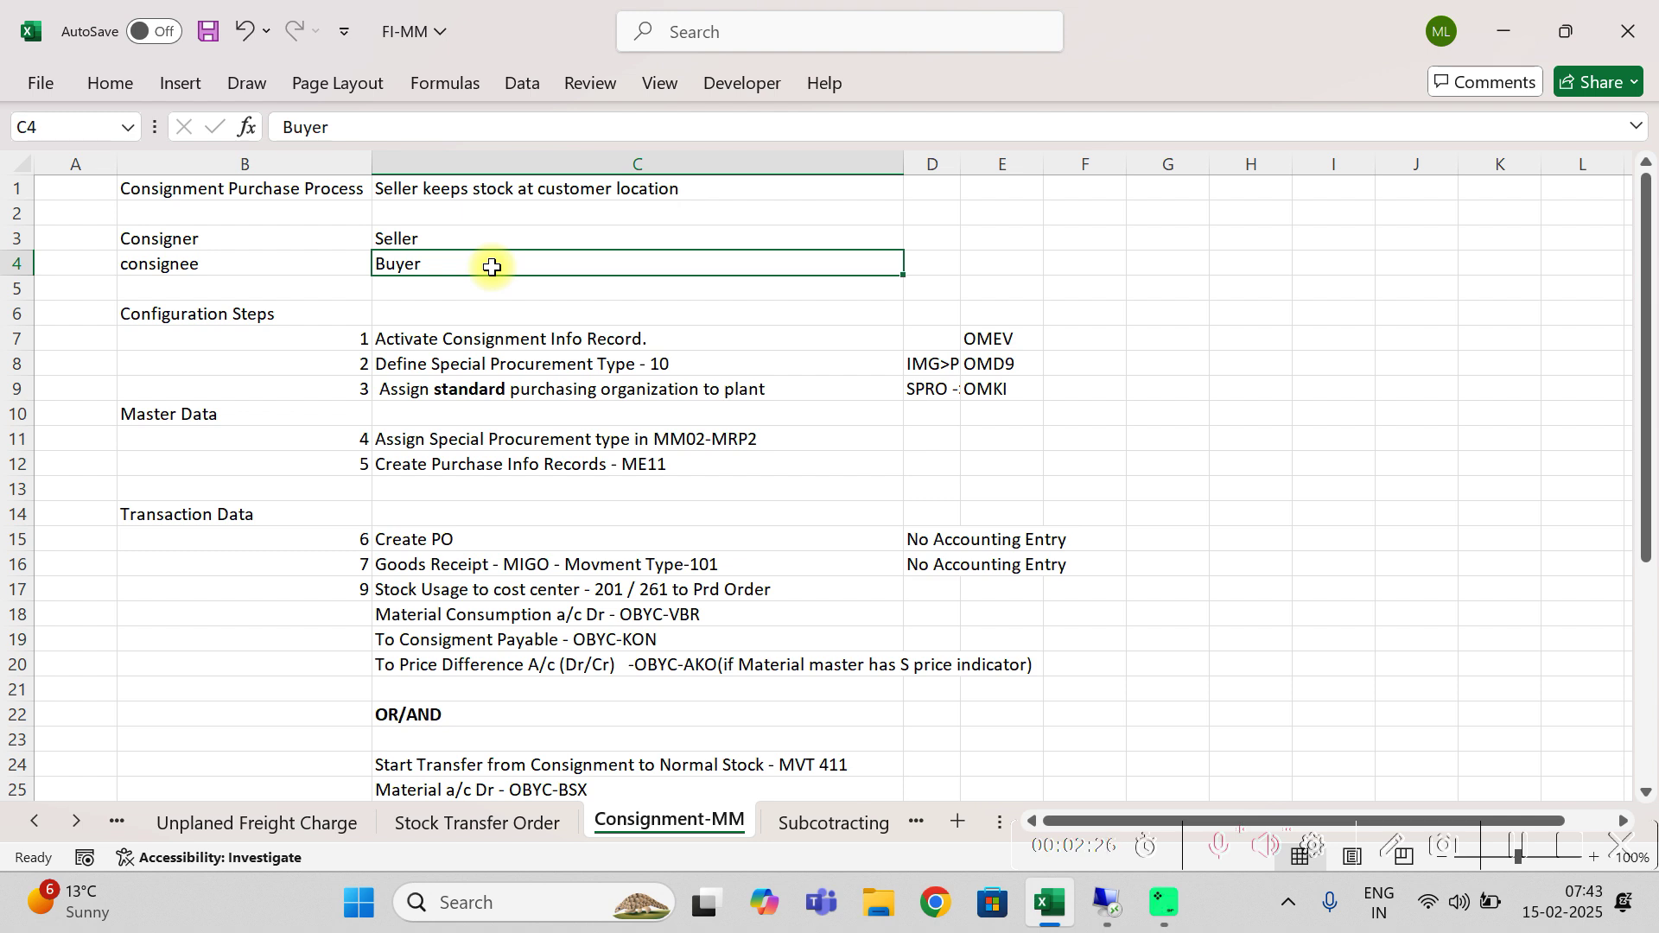
{"action": "left_click", "coordinate": [198, 233]}
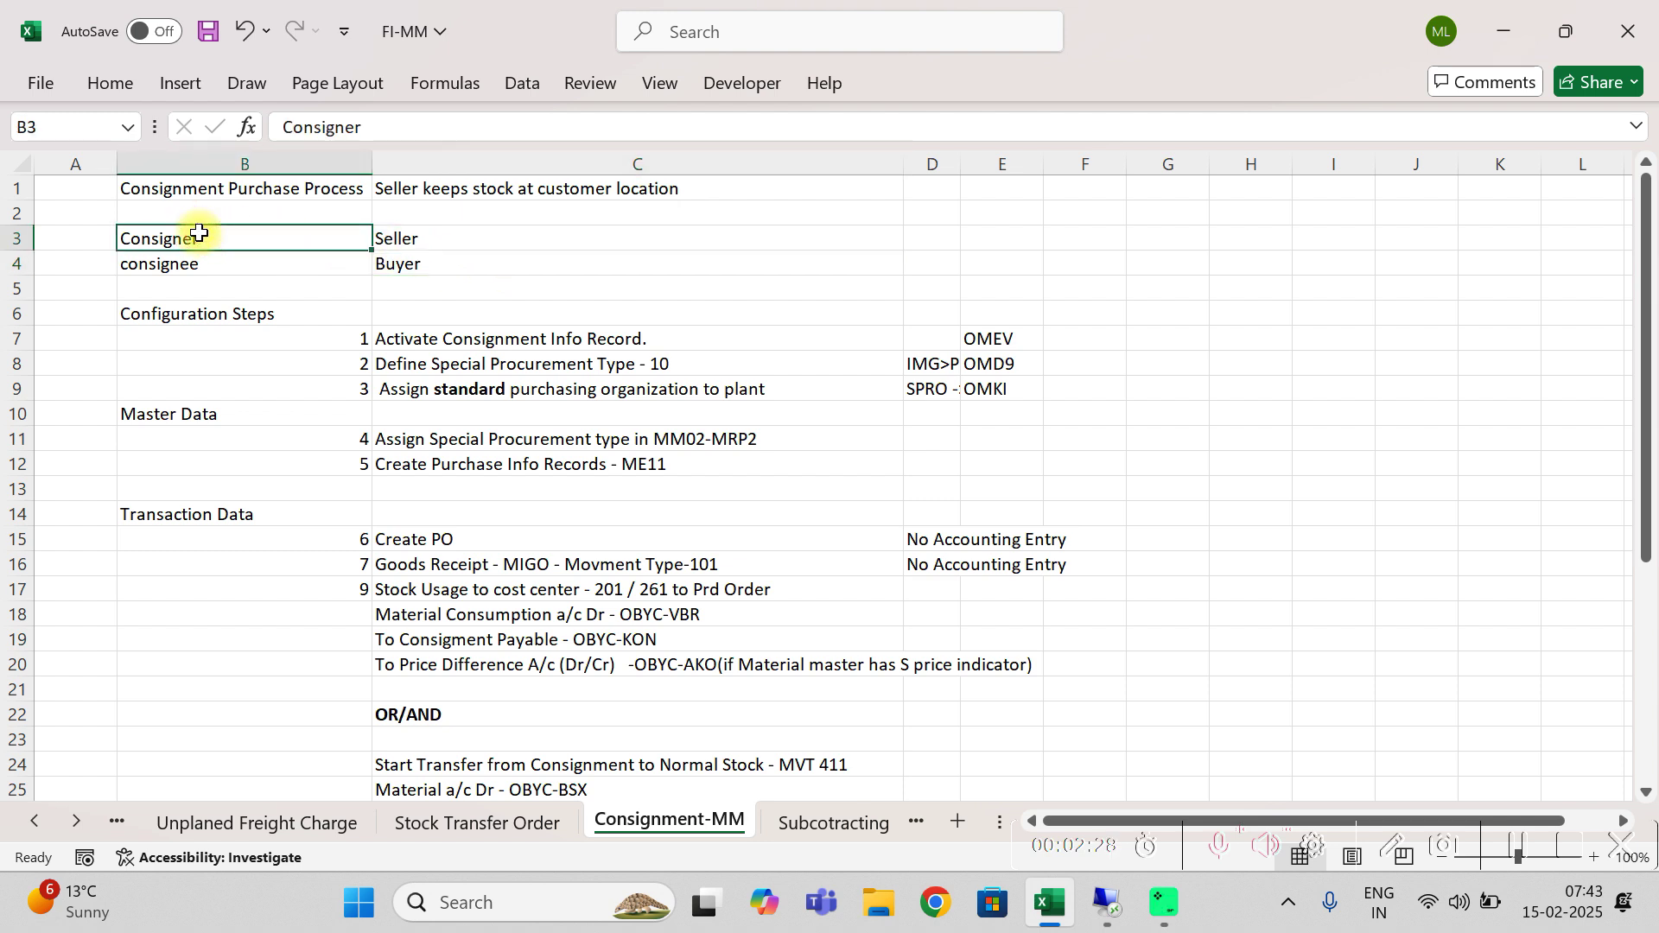
{"action": "left_click", "coordinate": [398, 233]}
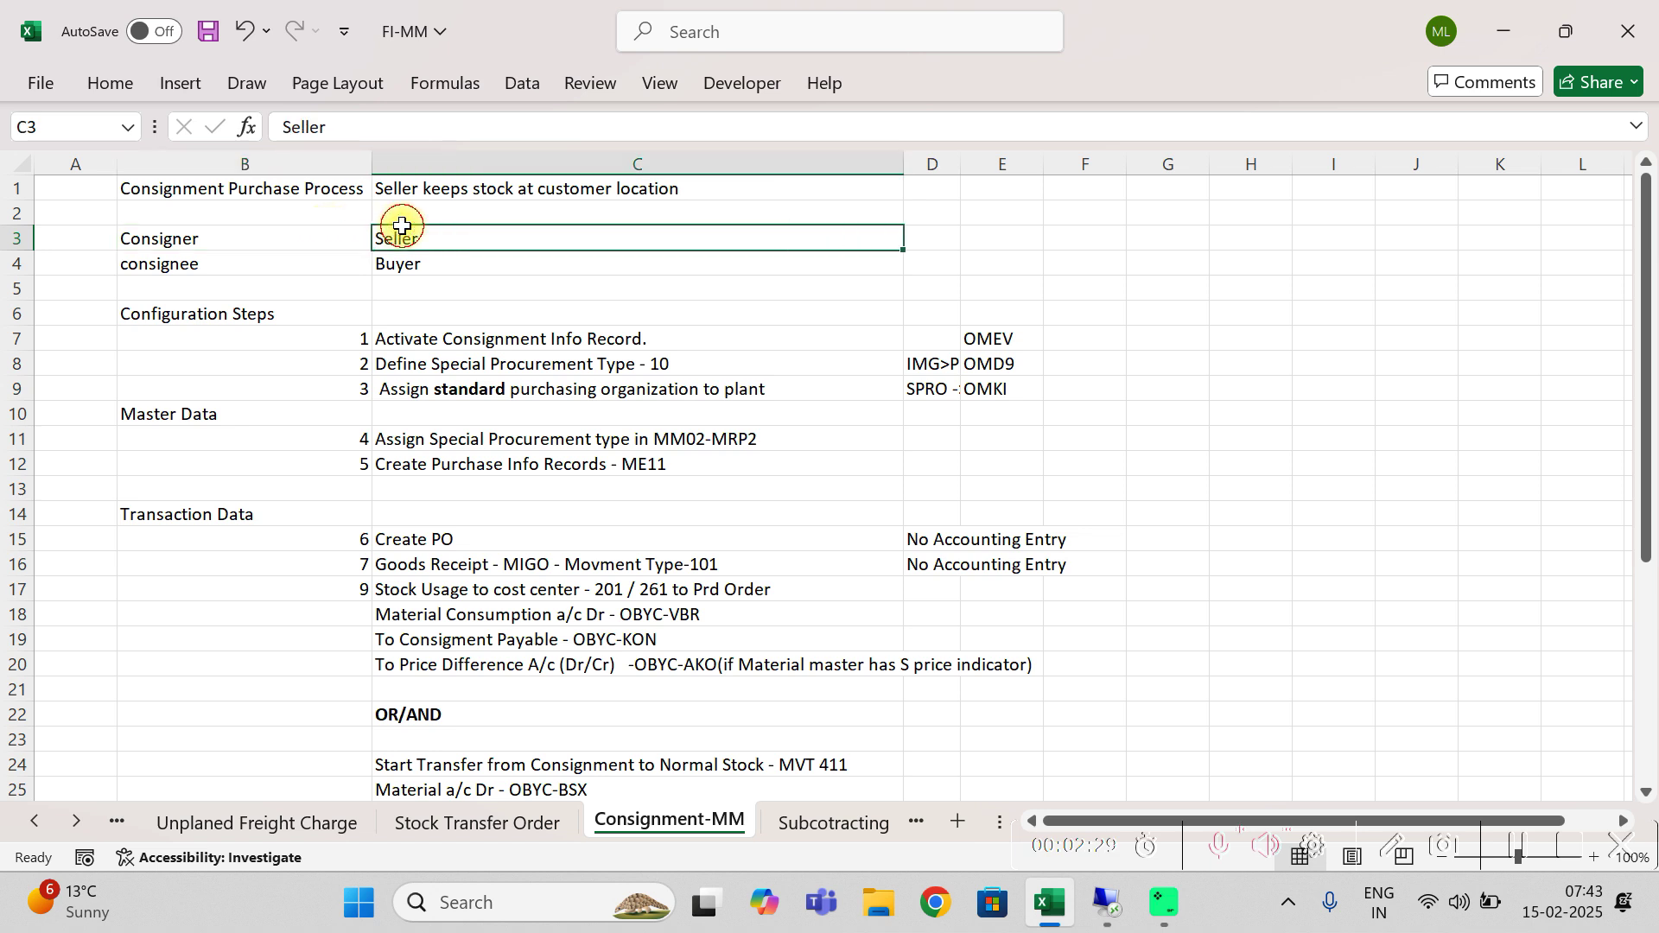
{"action": "left_click", "coordinate": [199, 261]}
{"action": "left_click", "coordinate": [406, 257]}
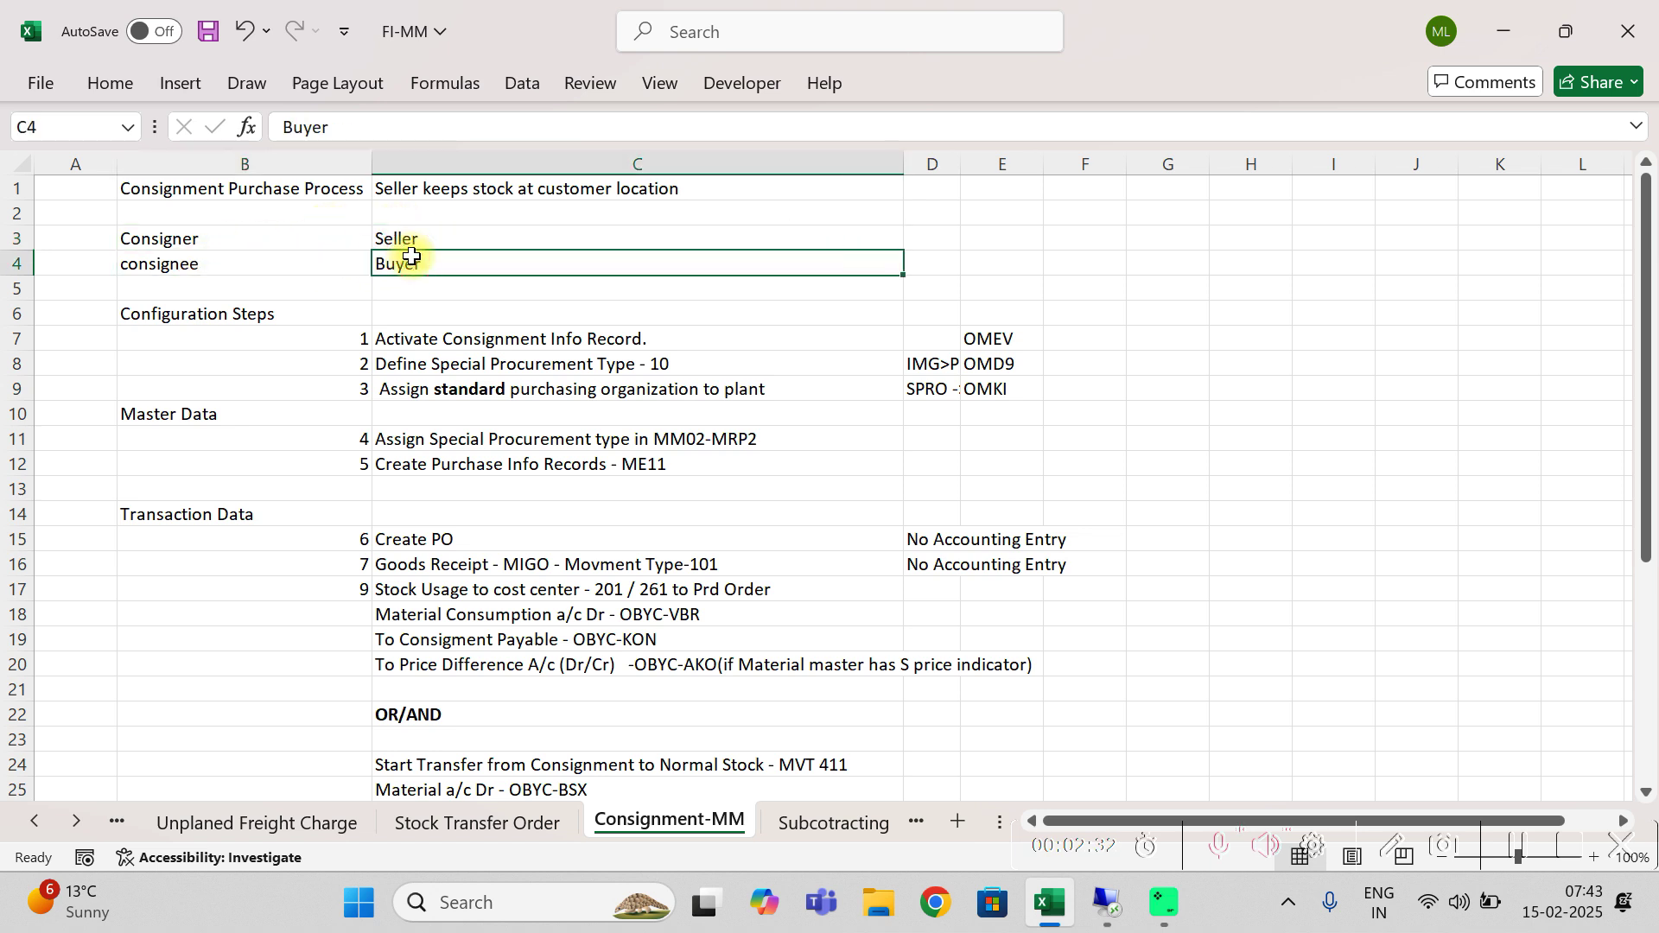
Review the three configuration steps in the notes together with their transaction codes OMEV, OMD9 and OMKI.
{"action": "left_click", "coordinate": [216, 312]}
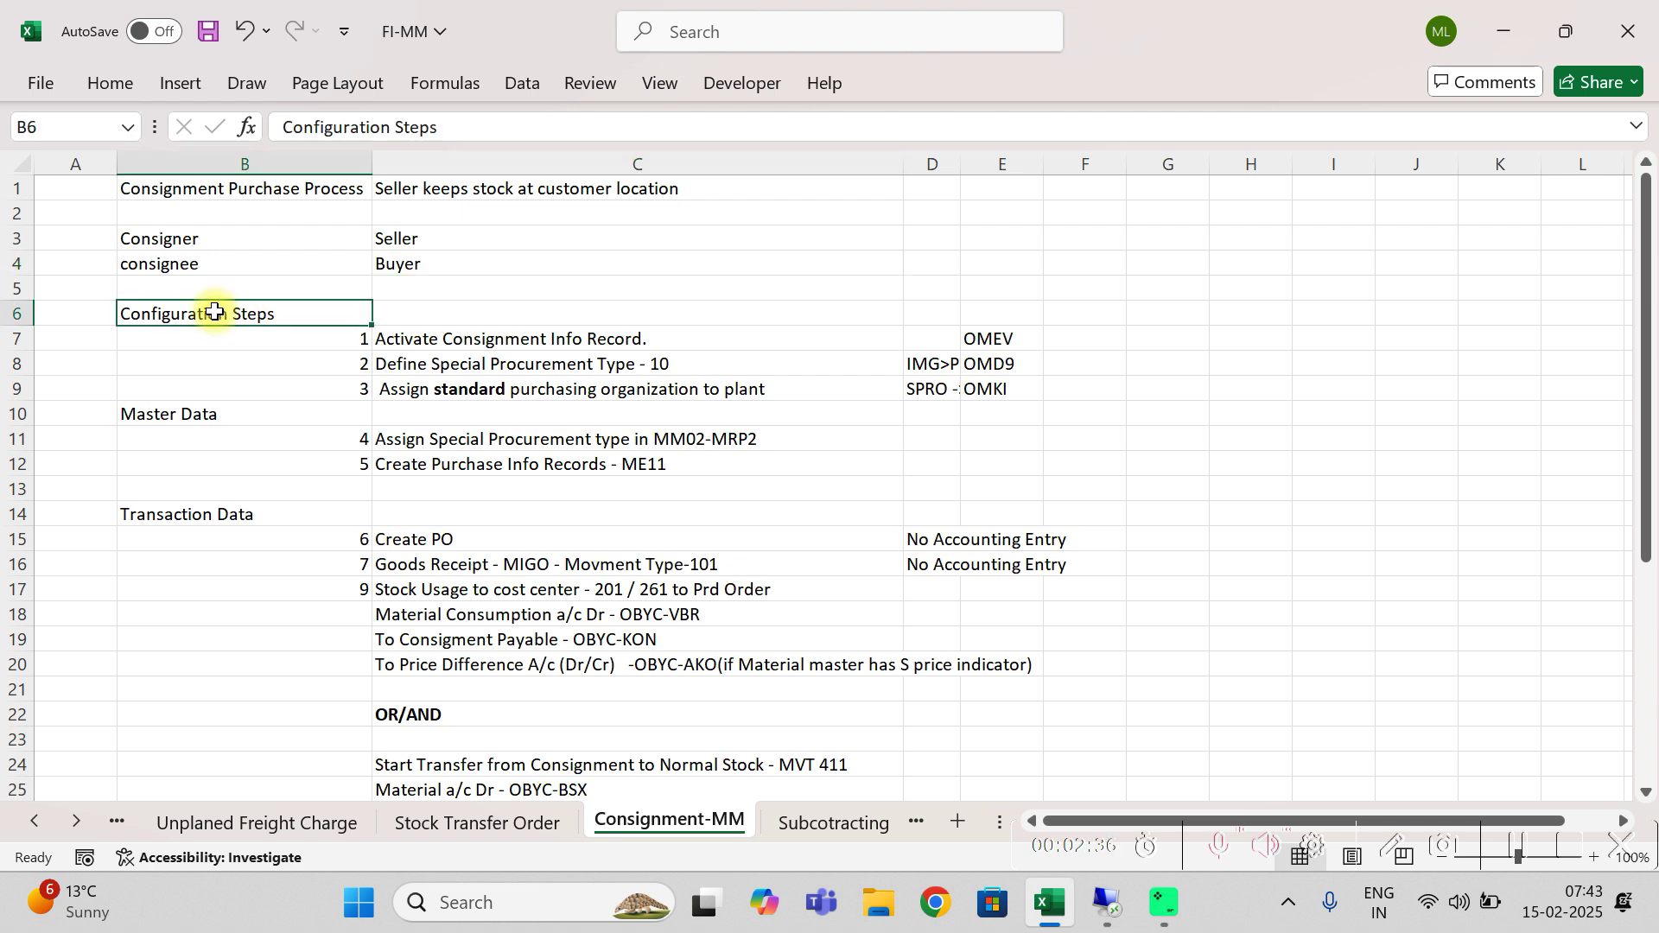
{"action": "left_click", "coordinate": [501, 341]}
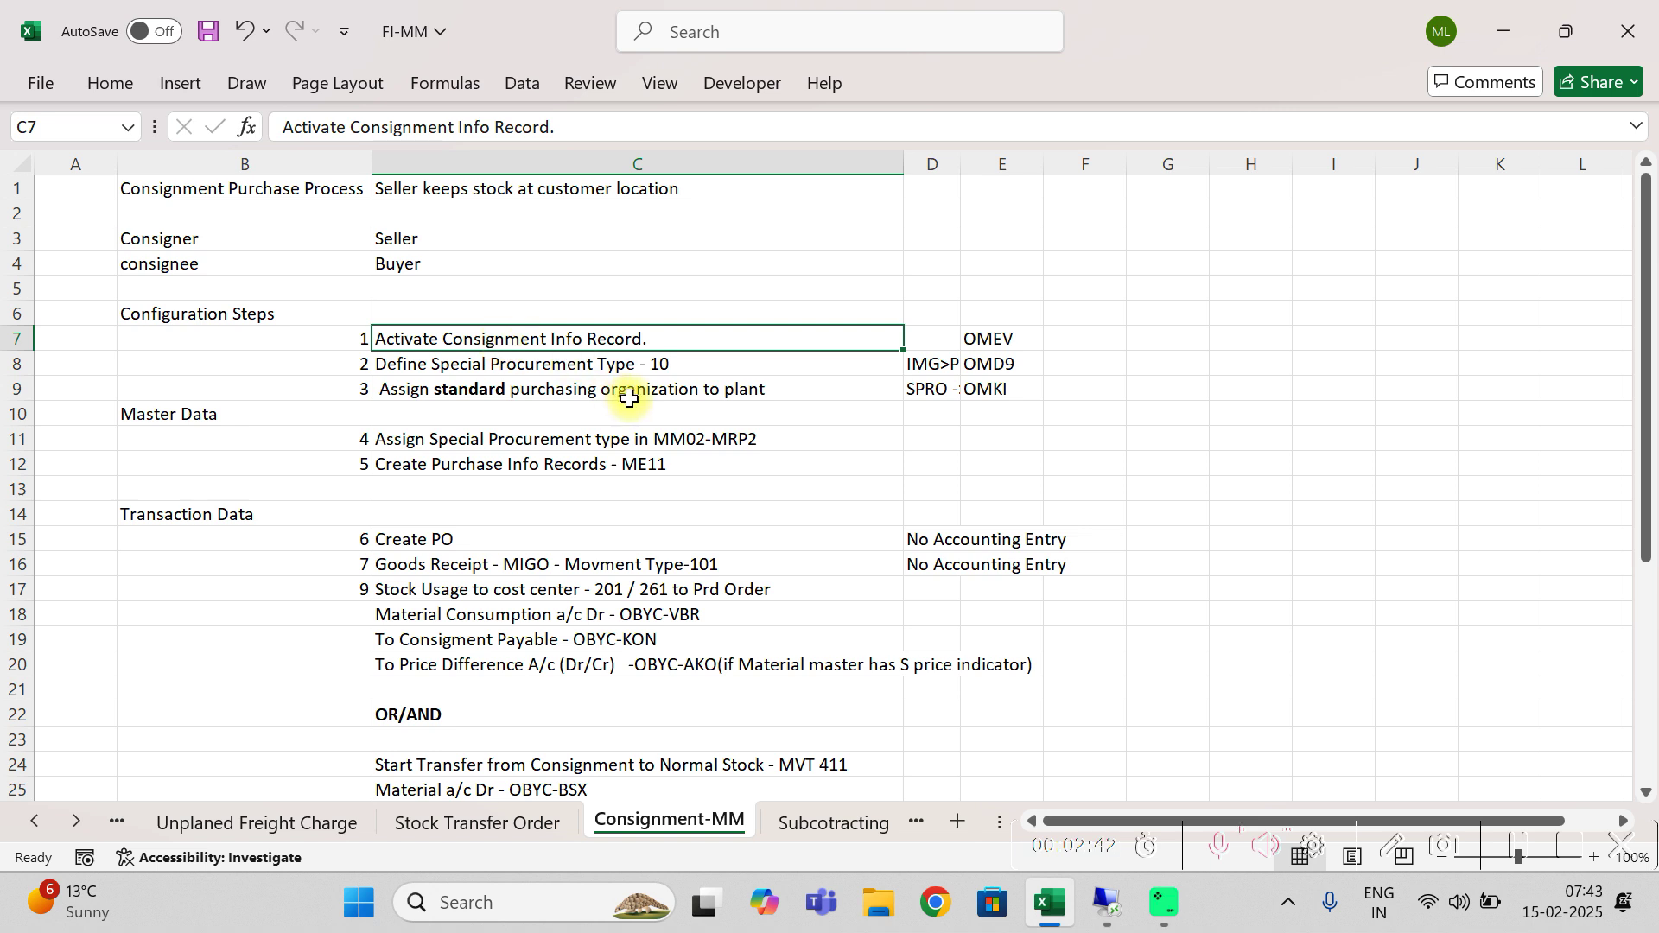
{"action": "left_click", "coordinate": [993, 344]}
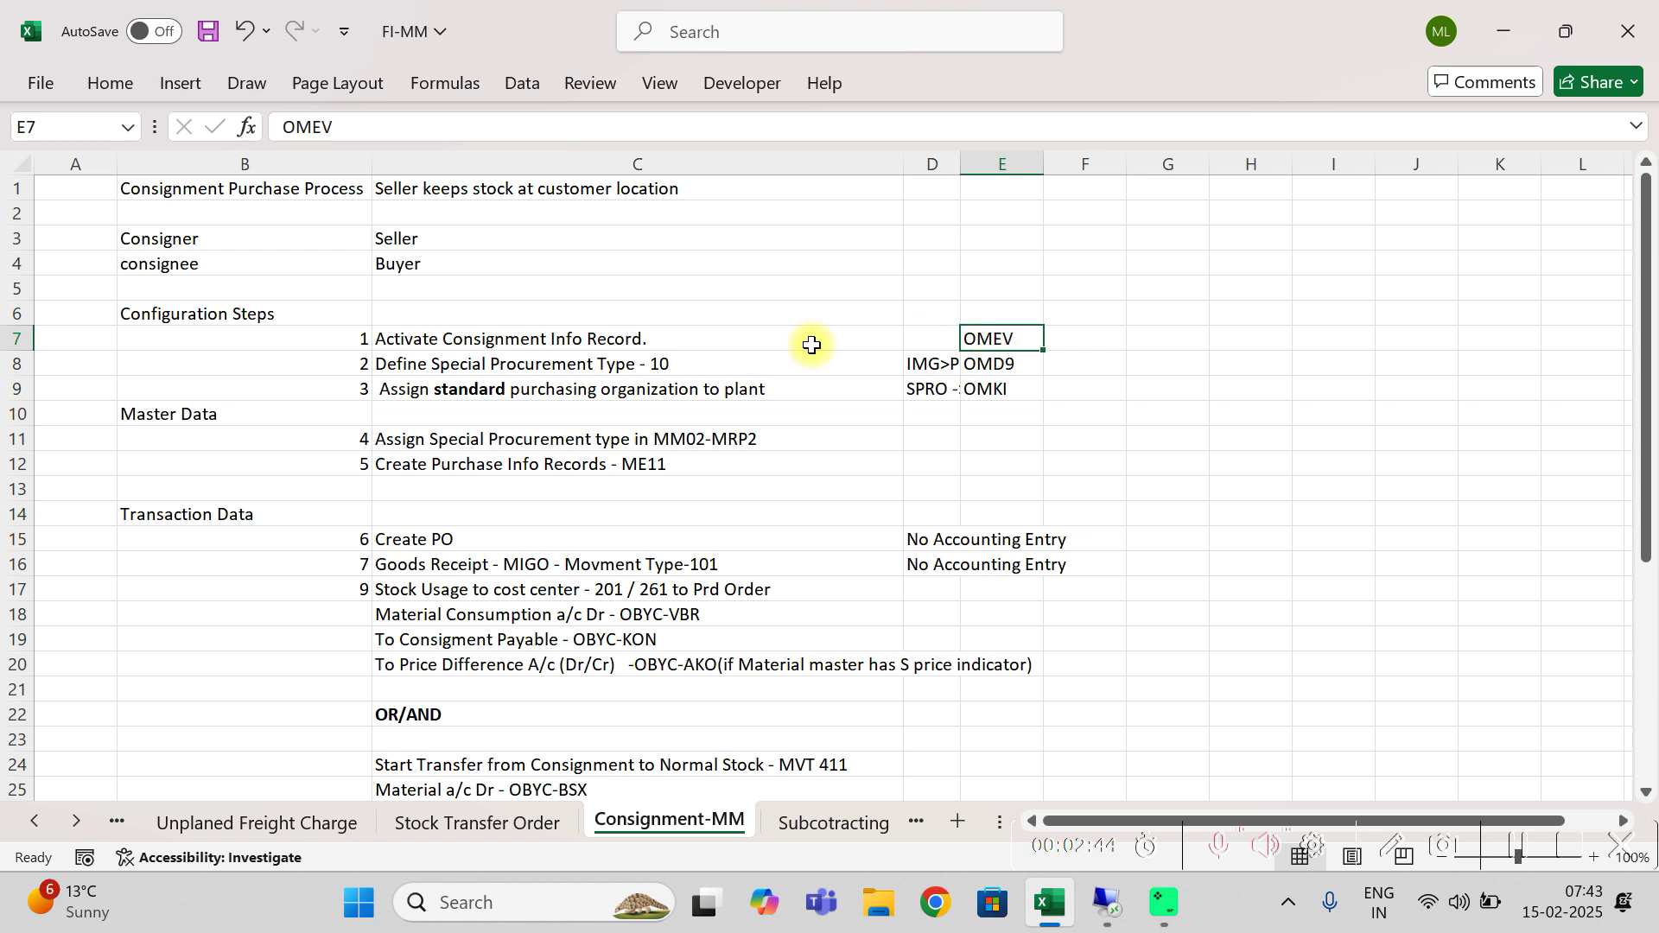
{"action": "left_click", "coordinate": [529, 367]}
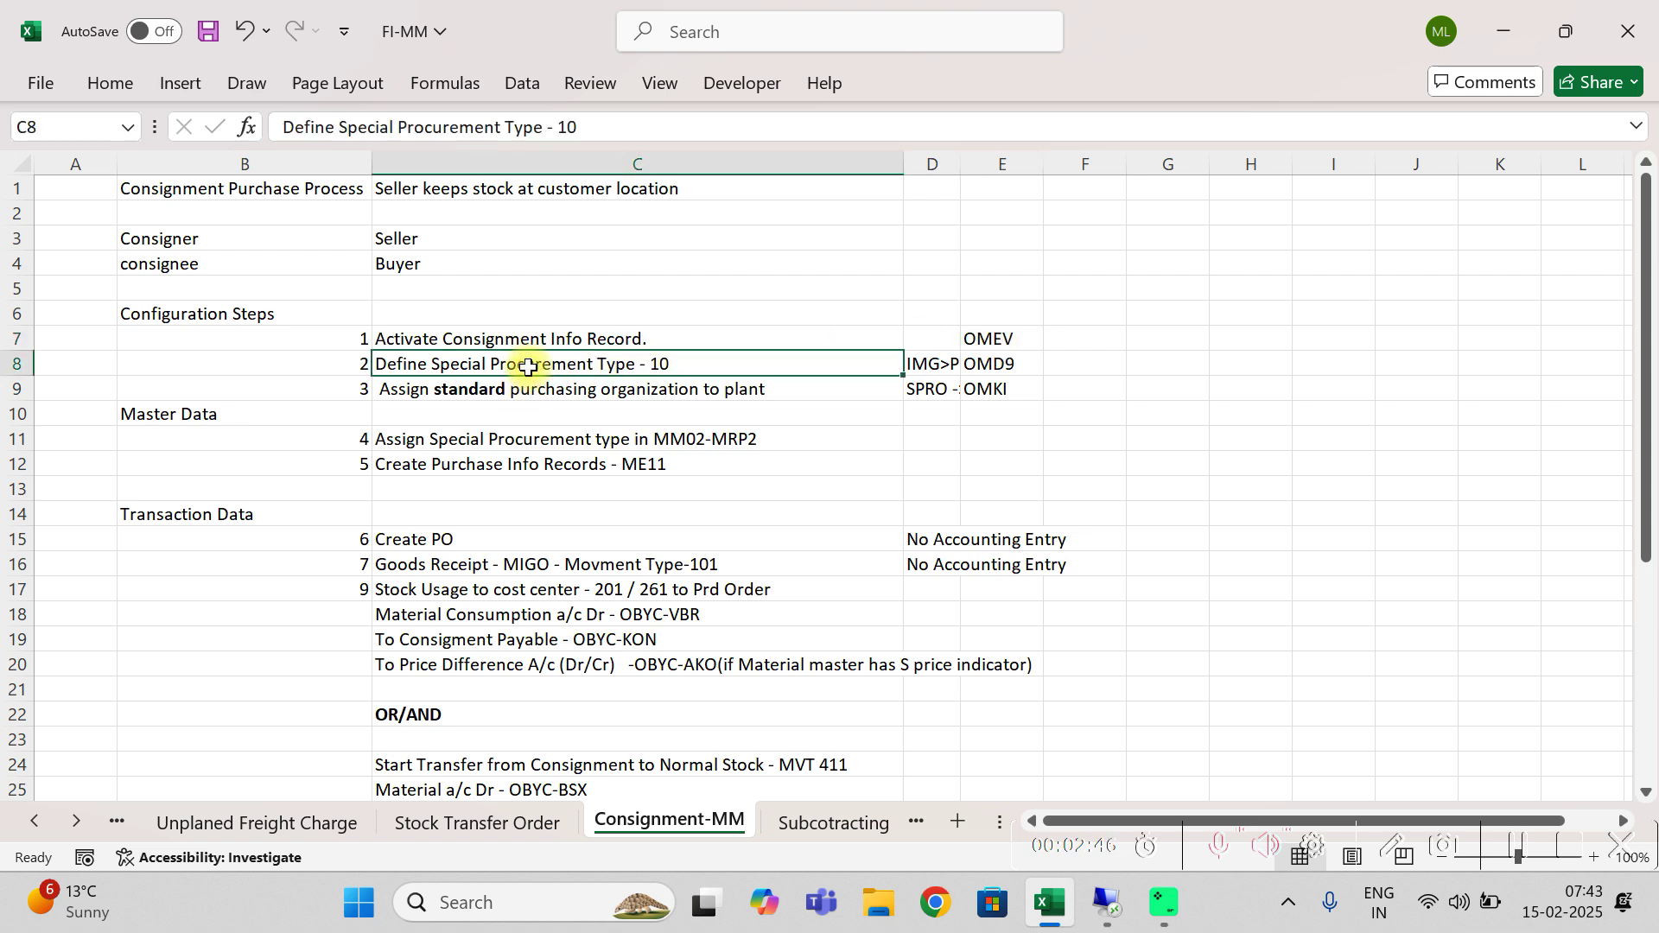
{"action": "left_click", "coordinate": [1006, 365]}
{"action": "left_click", "coordinate": [514, 391]}
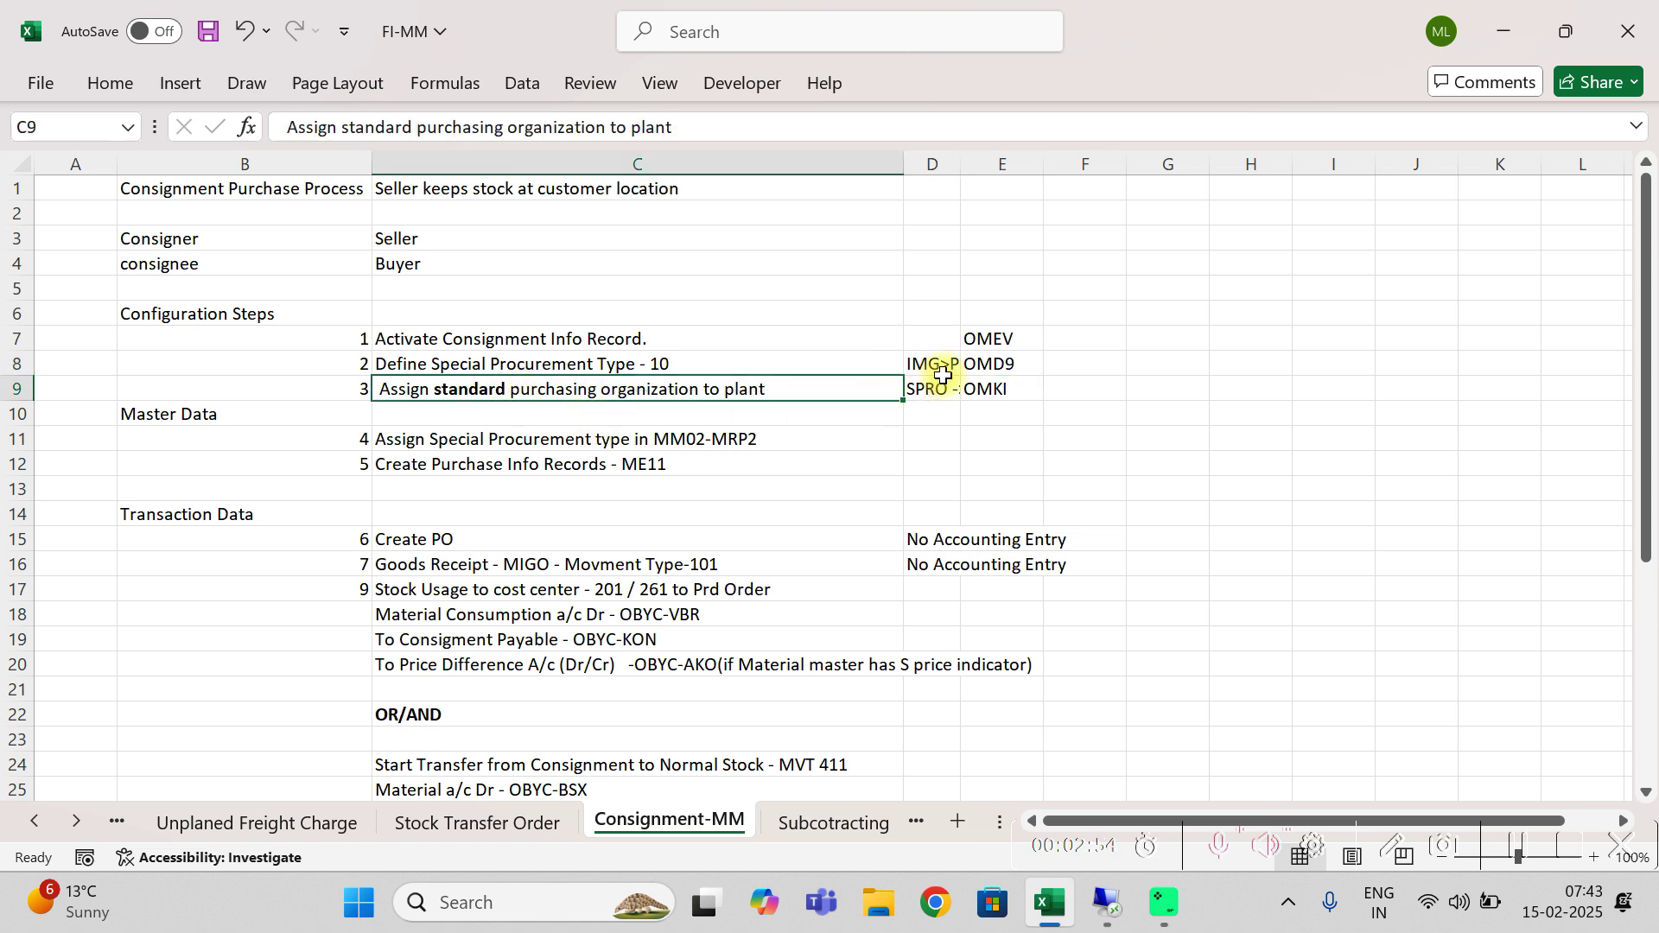
{"action": "left_click", "coordinate": [990, 387]}
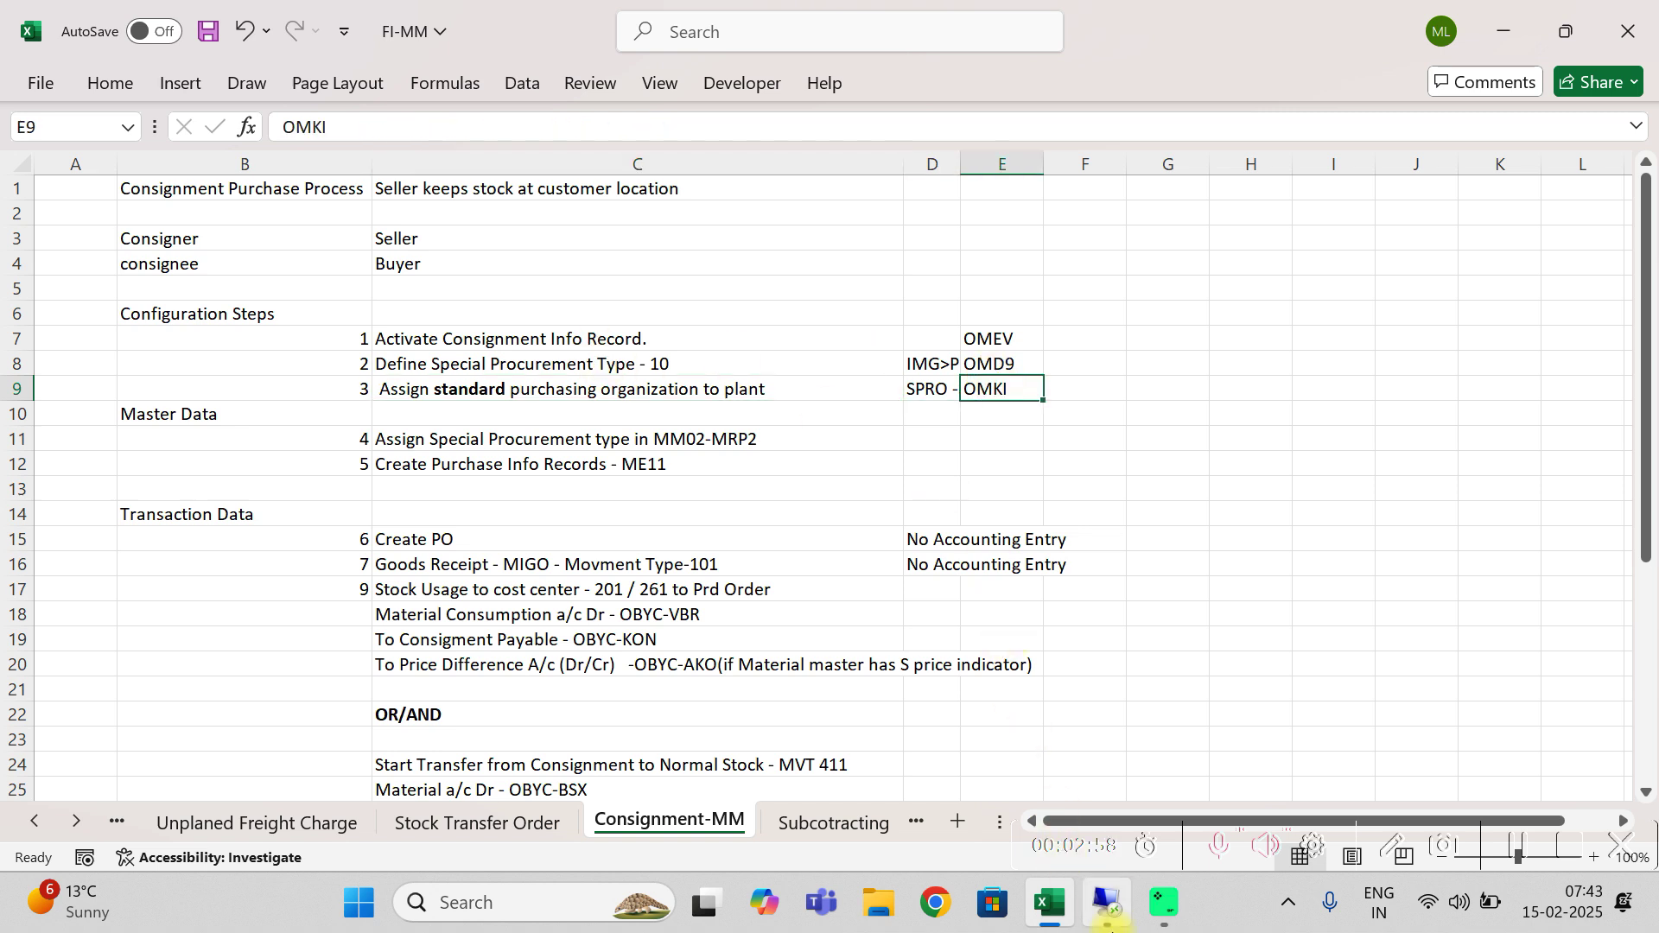
{"action": "left_click", "coordinate": [1107, 903]}
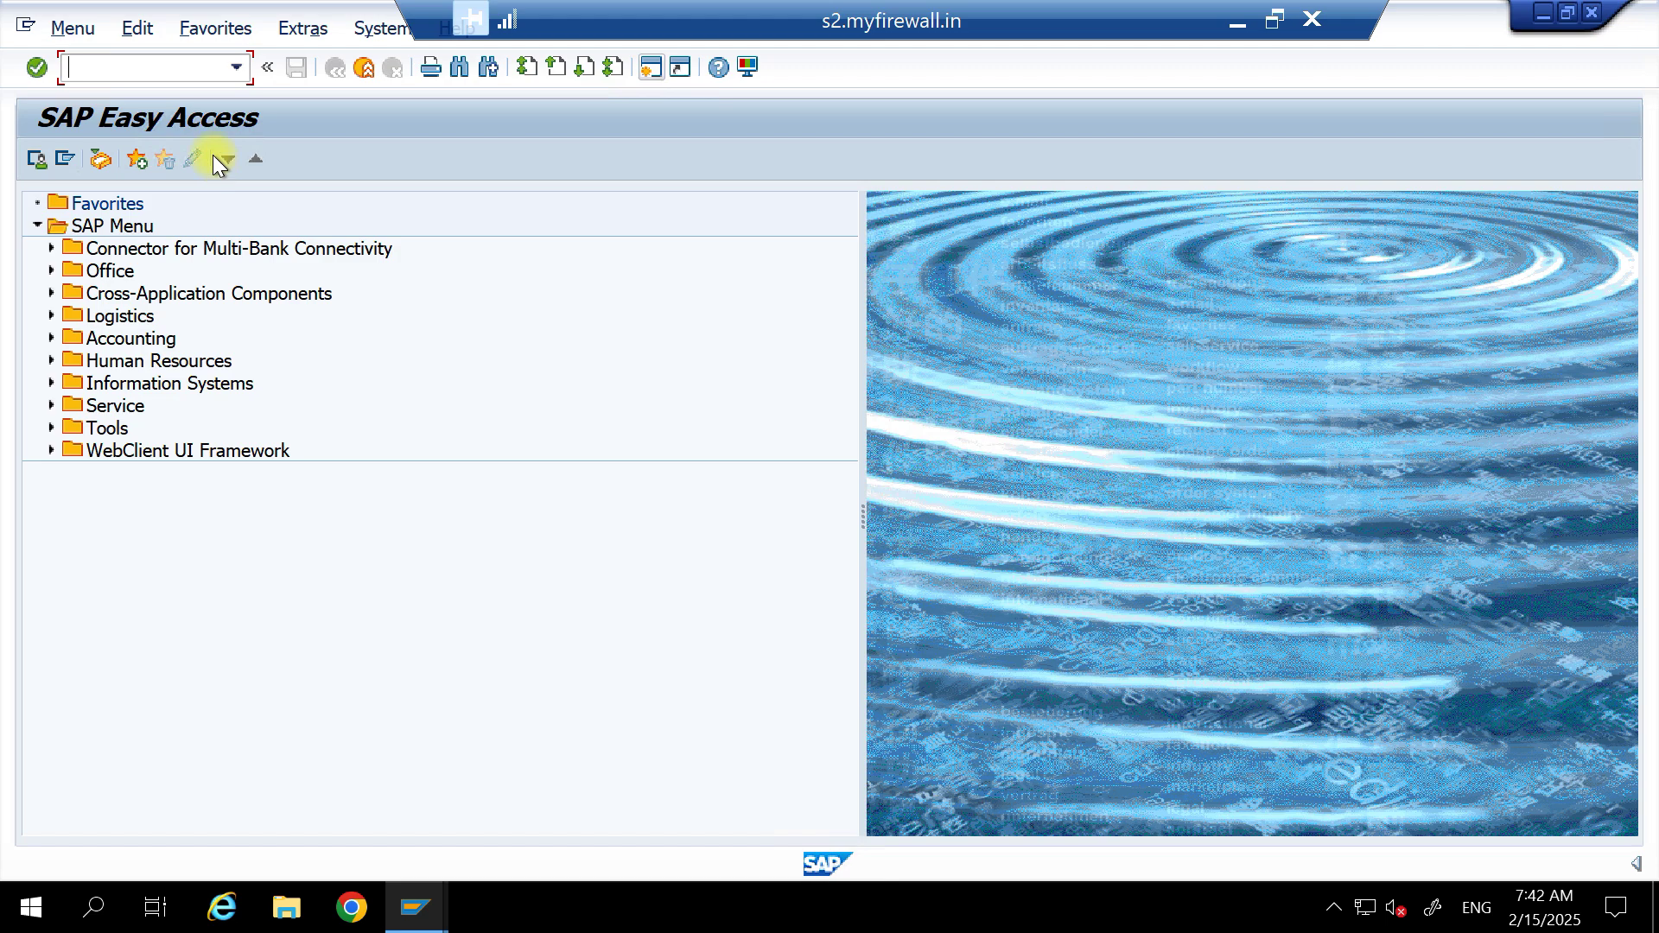
{"action": "type", "text": "ome9"}
{"action": "key", "text": "Return"}
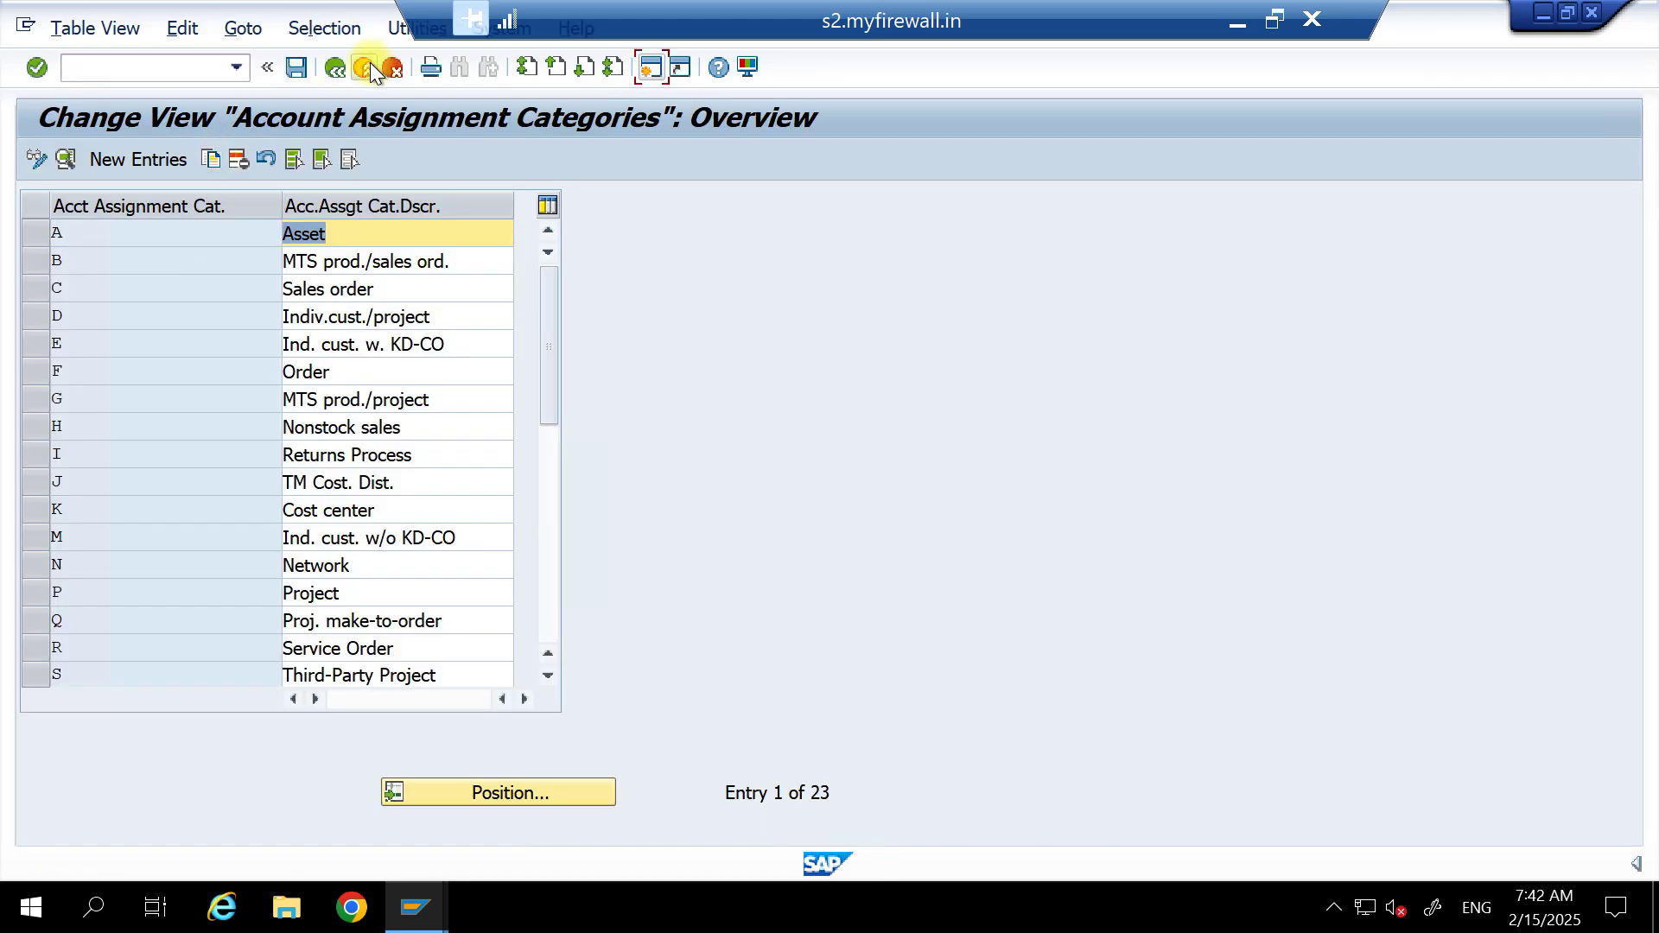
{"action": "left_click", "coordinate": [370, 62]}
{"action": "left_click", "coordinate": [1237, 21]}
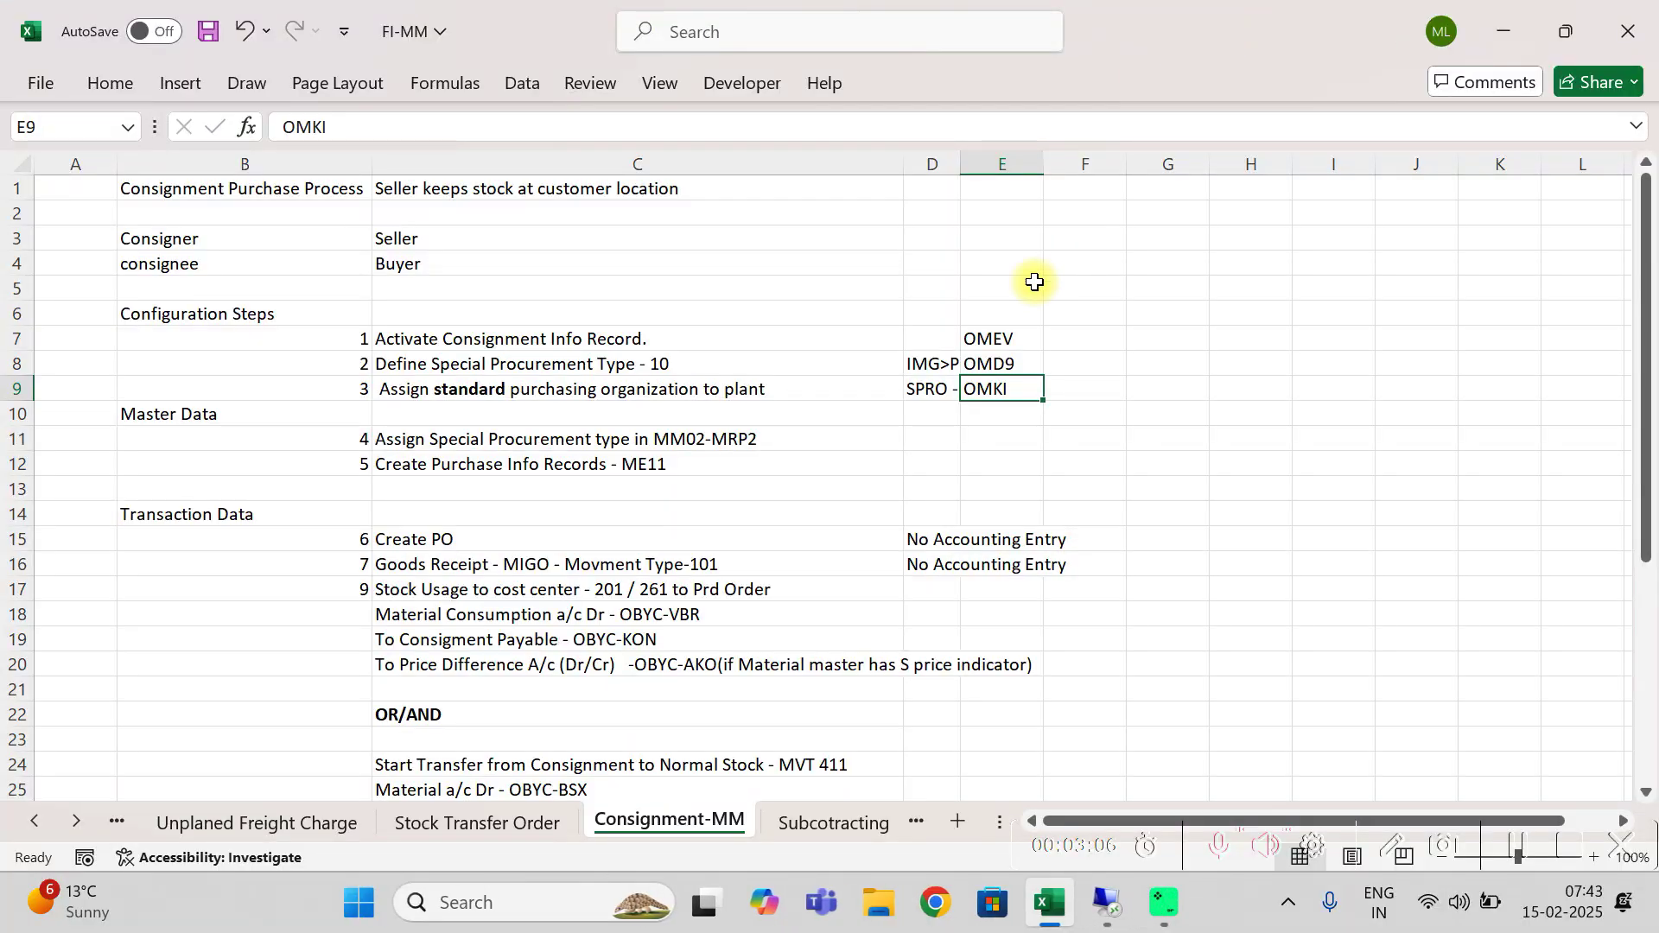
Switch to SAP, check the consignment info record activation setting in transaction OMEV, and leave the transaction.
{"action": "left_click", "coordinate": [1108, 907]}
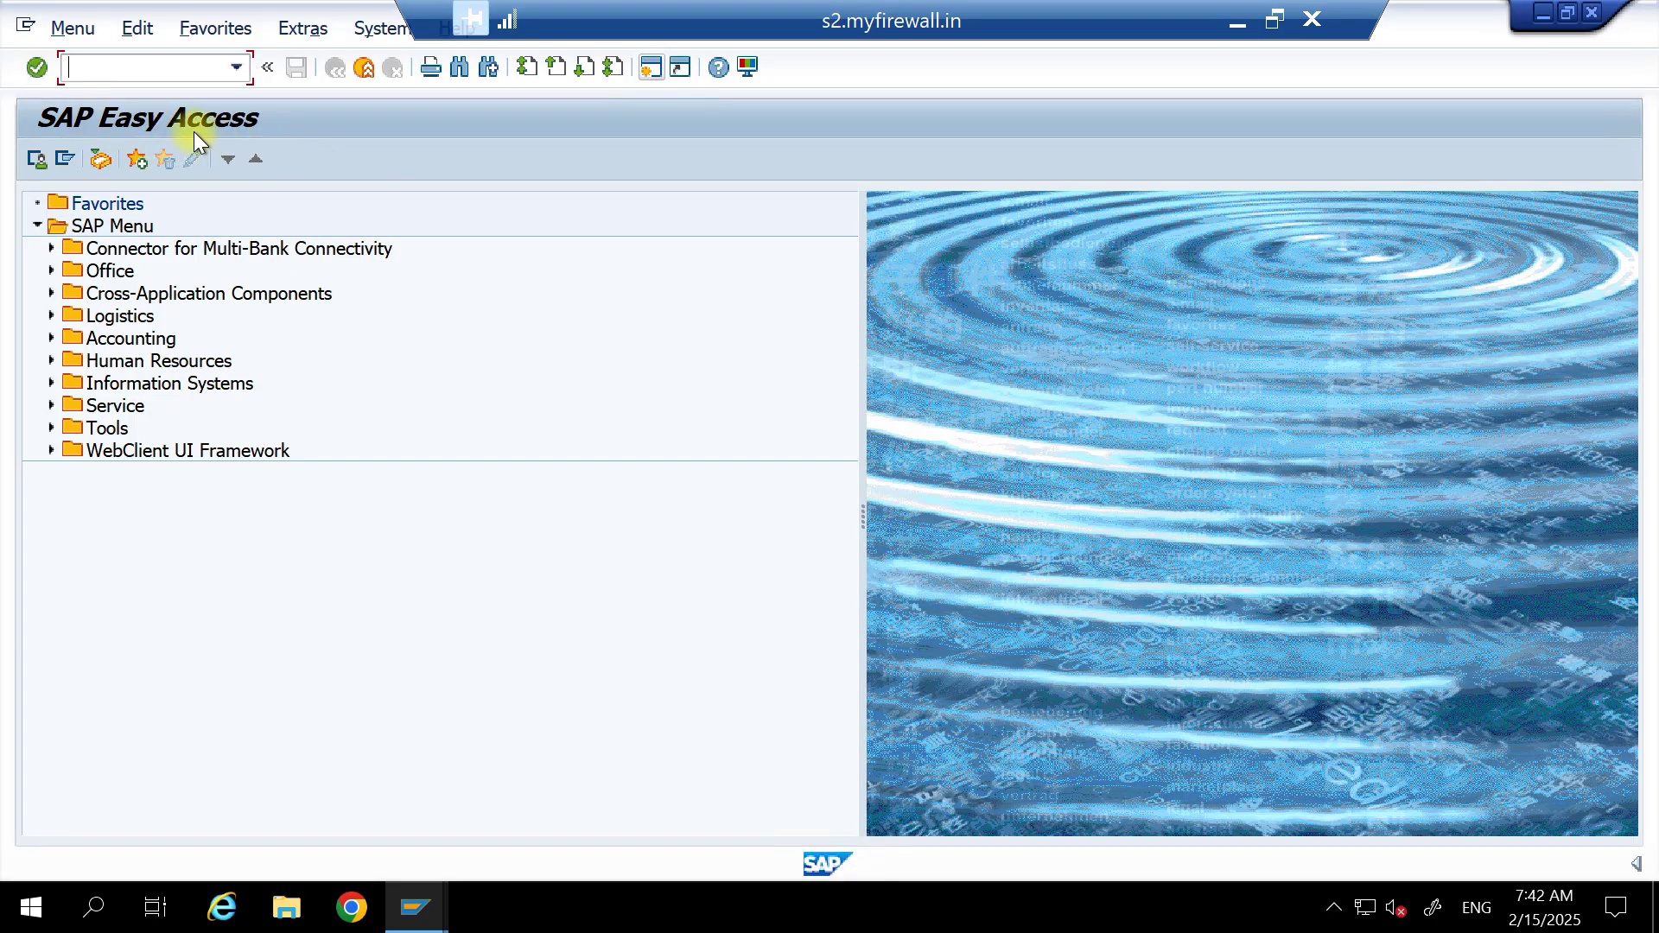
{"action": "type", "text": "omwe"}
{"action": "key", "text": "Return"}
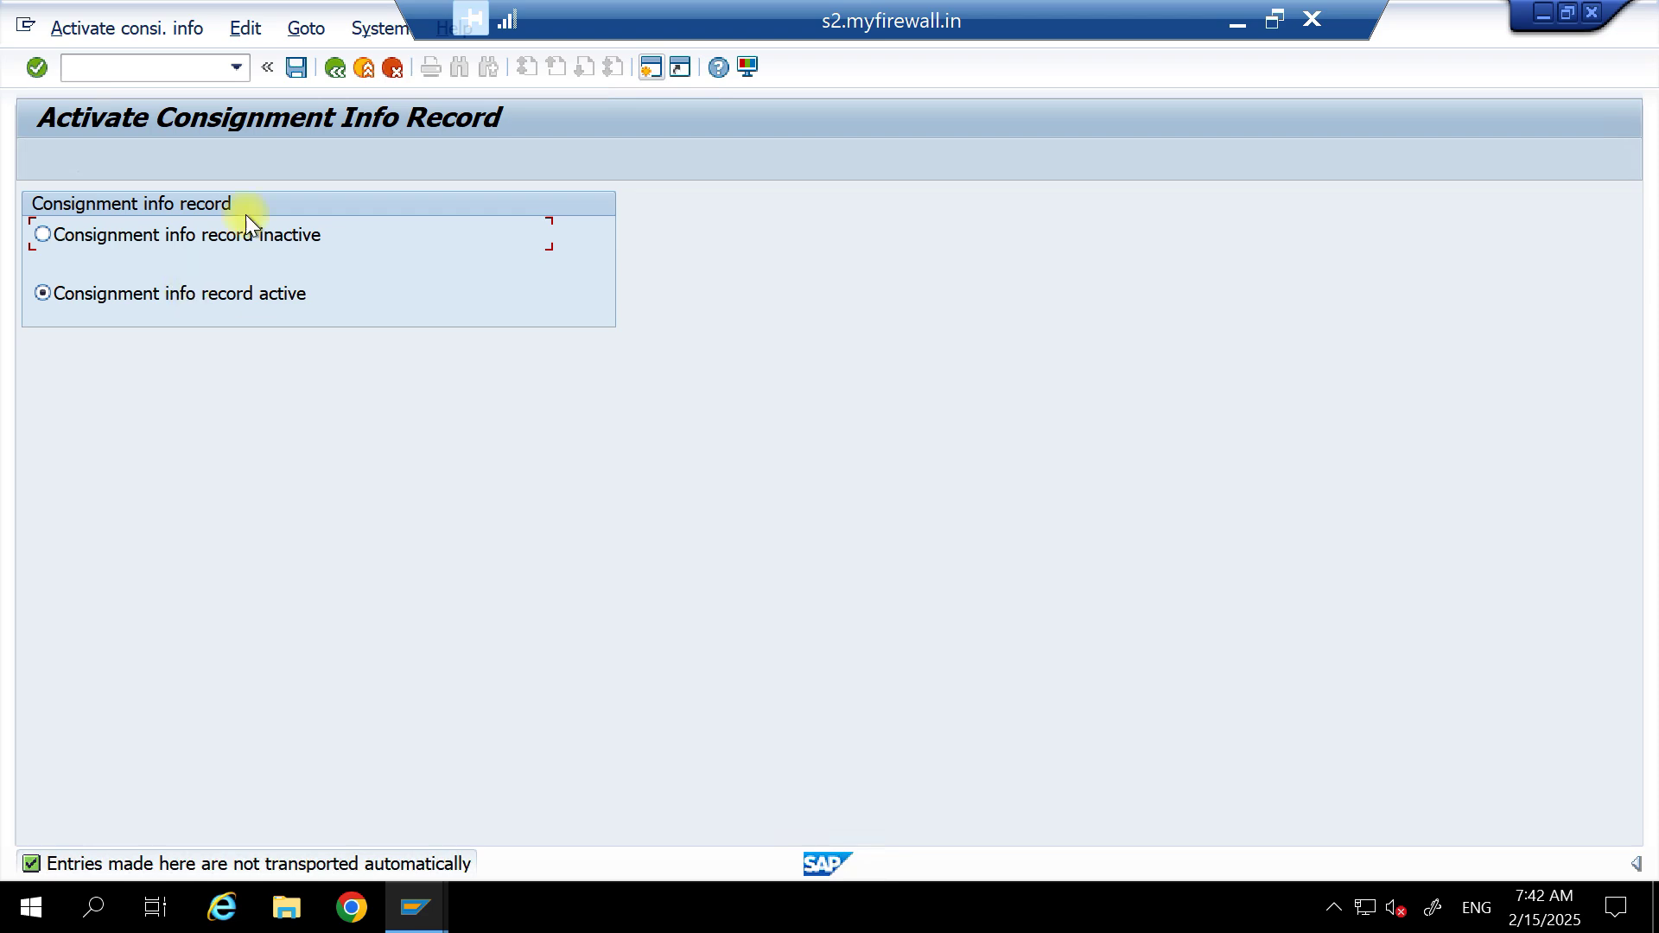
{"action": "left_click", "coordinate": [335, 69]}
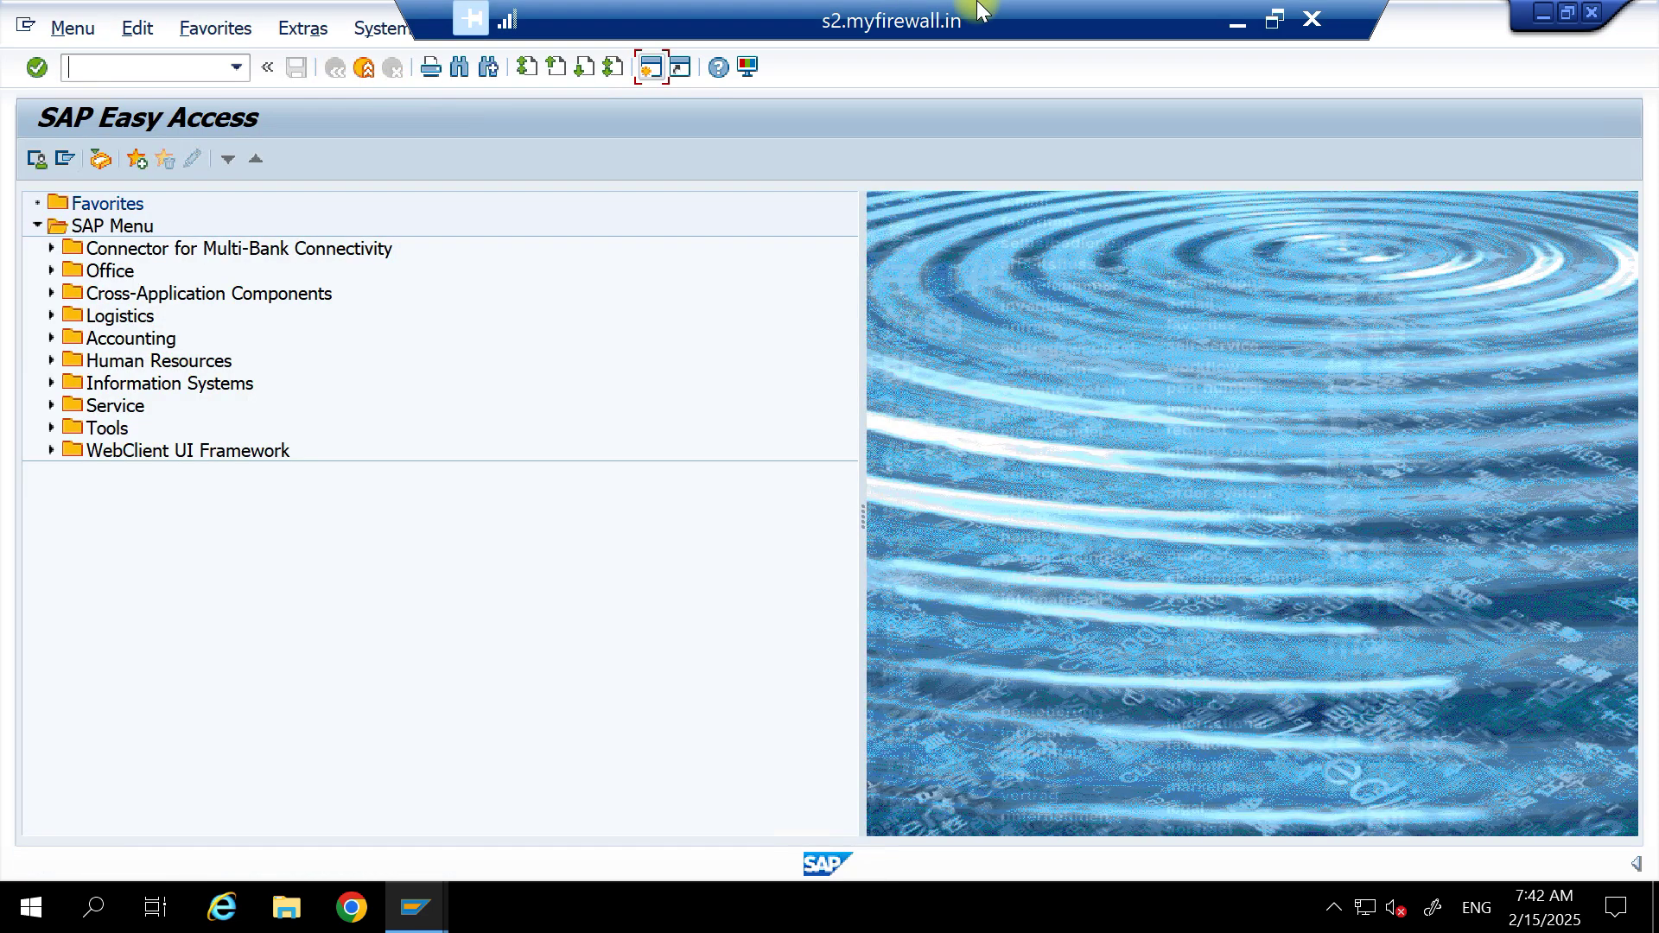
Look up the code for defining special procurement types in the Excel notes and open transaction OMD9 in SAP.
{"action": "left_click", "coordinate": [1237, 21]}
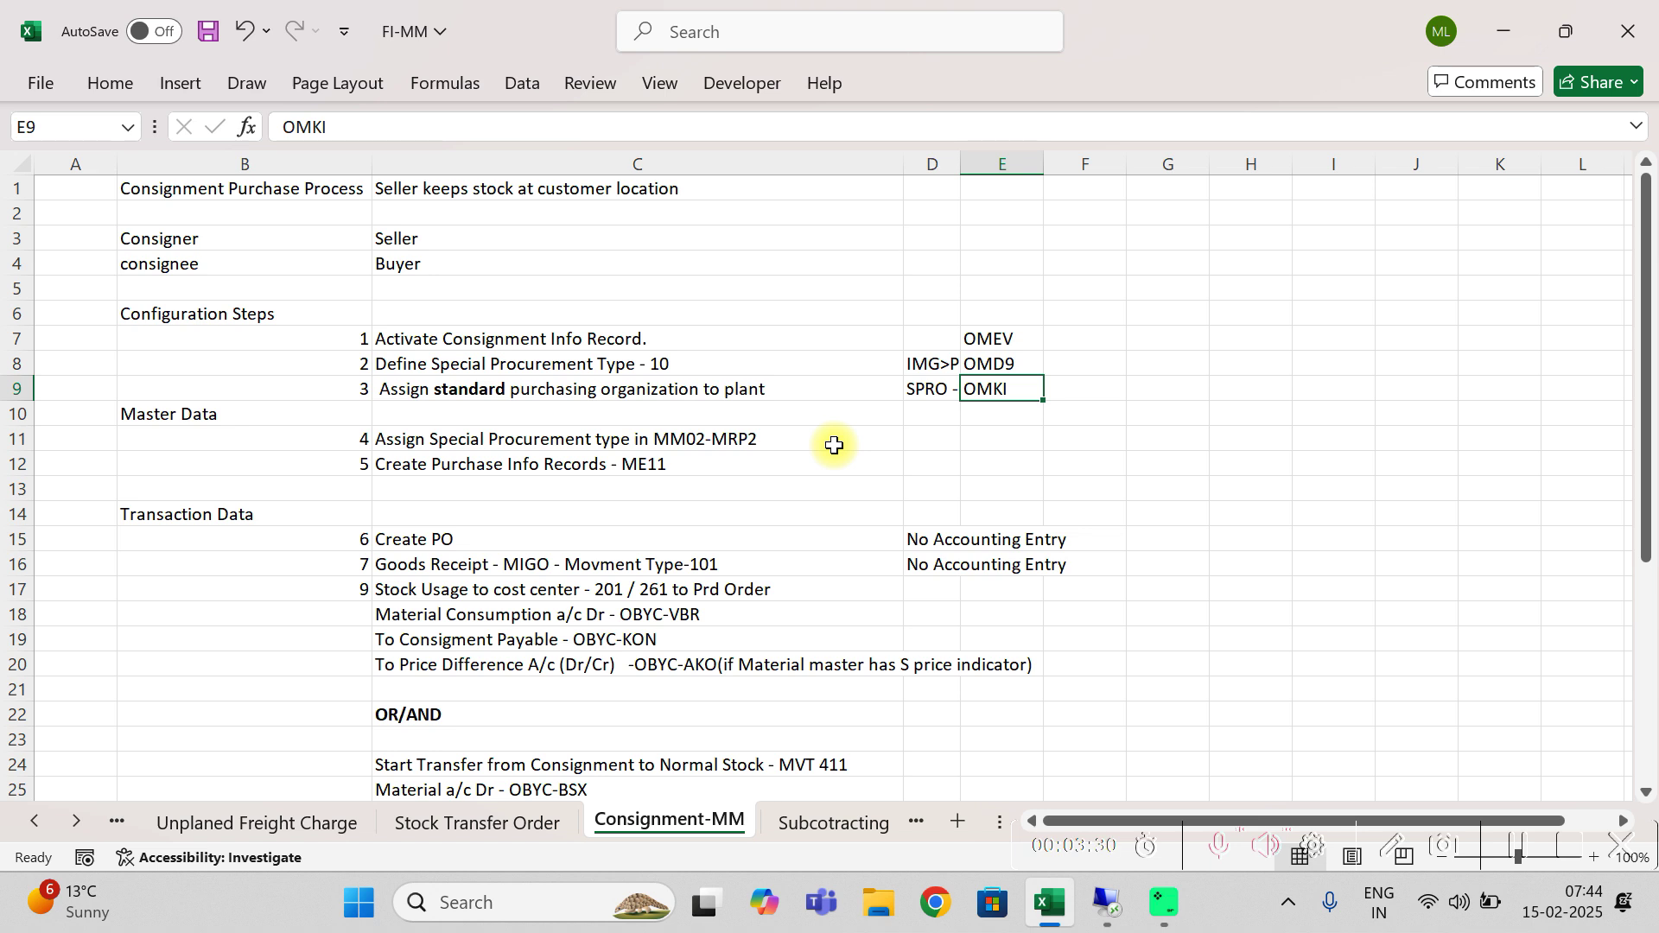
{"action": "left_click", "coordinate": [994, 340]}
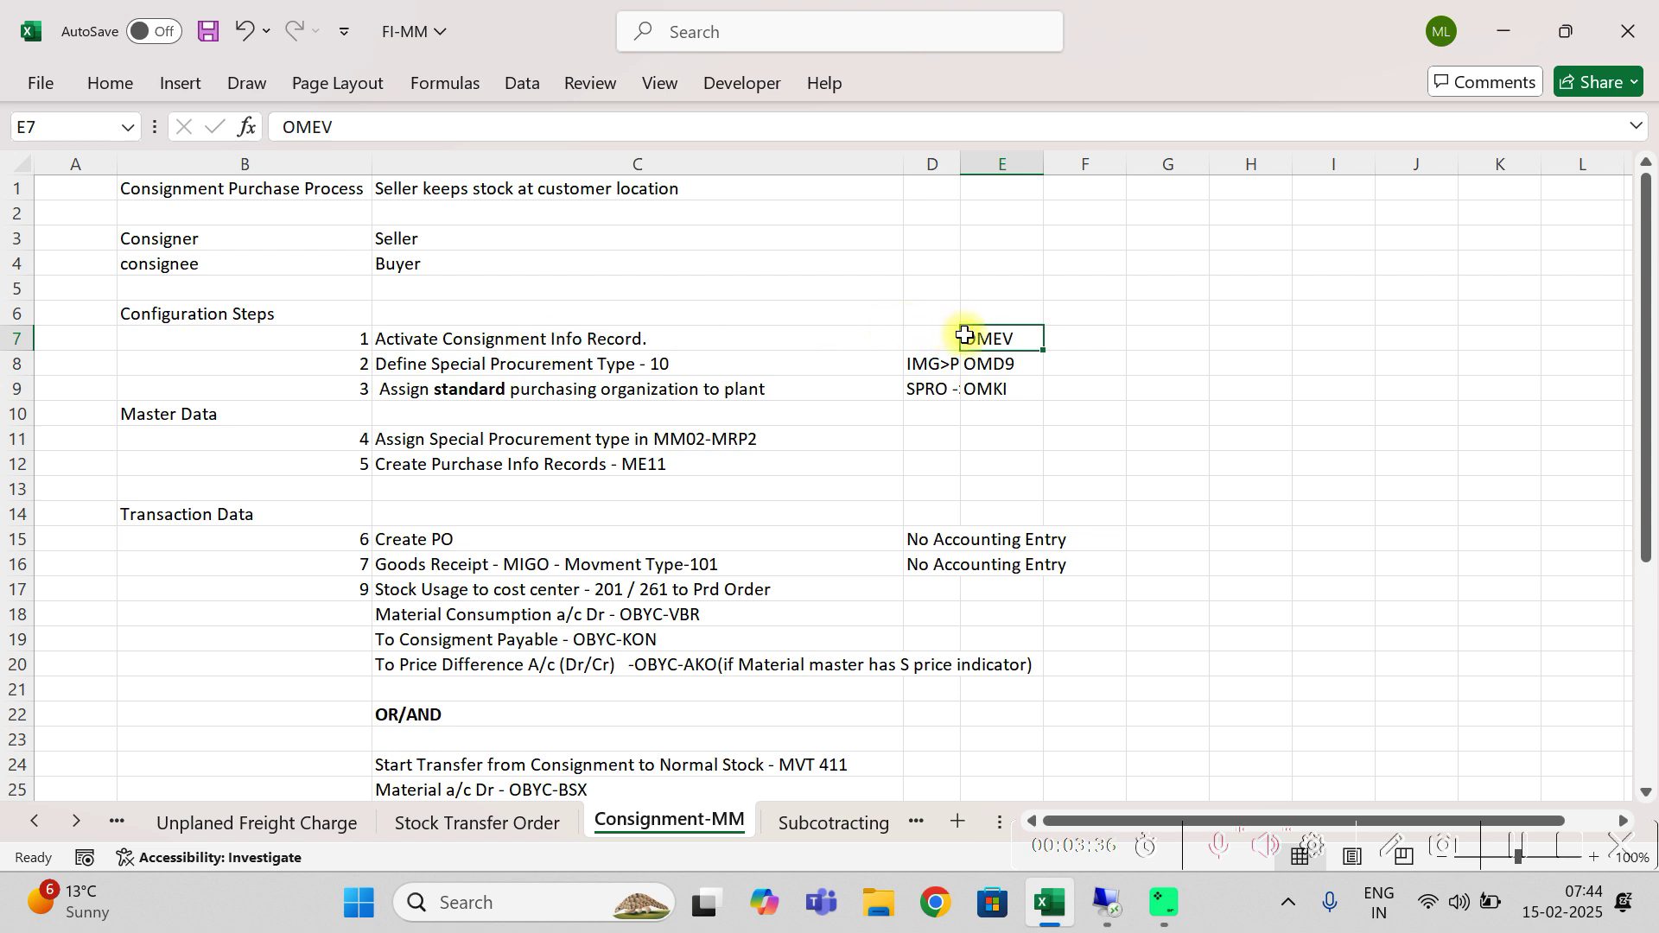
{"action": "left_click", "coordinate": [566, 361]}
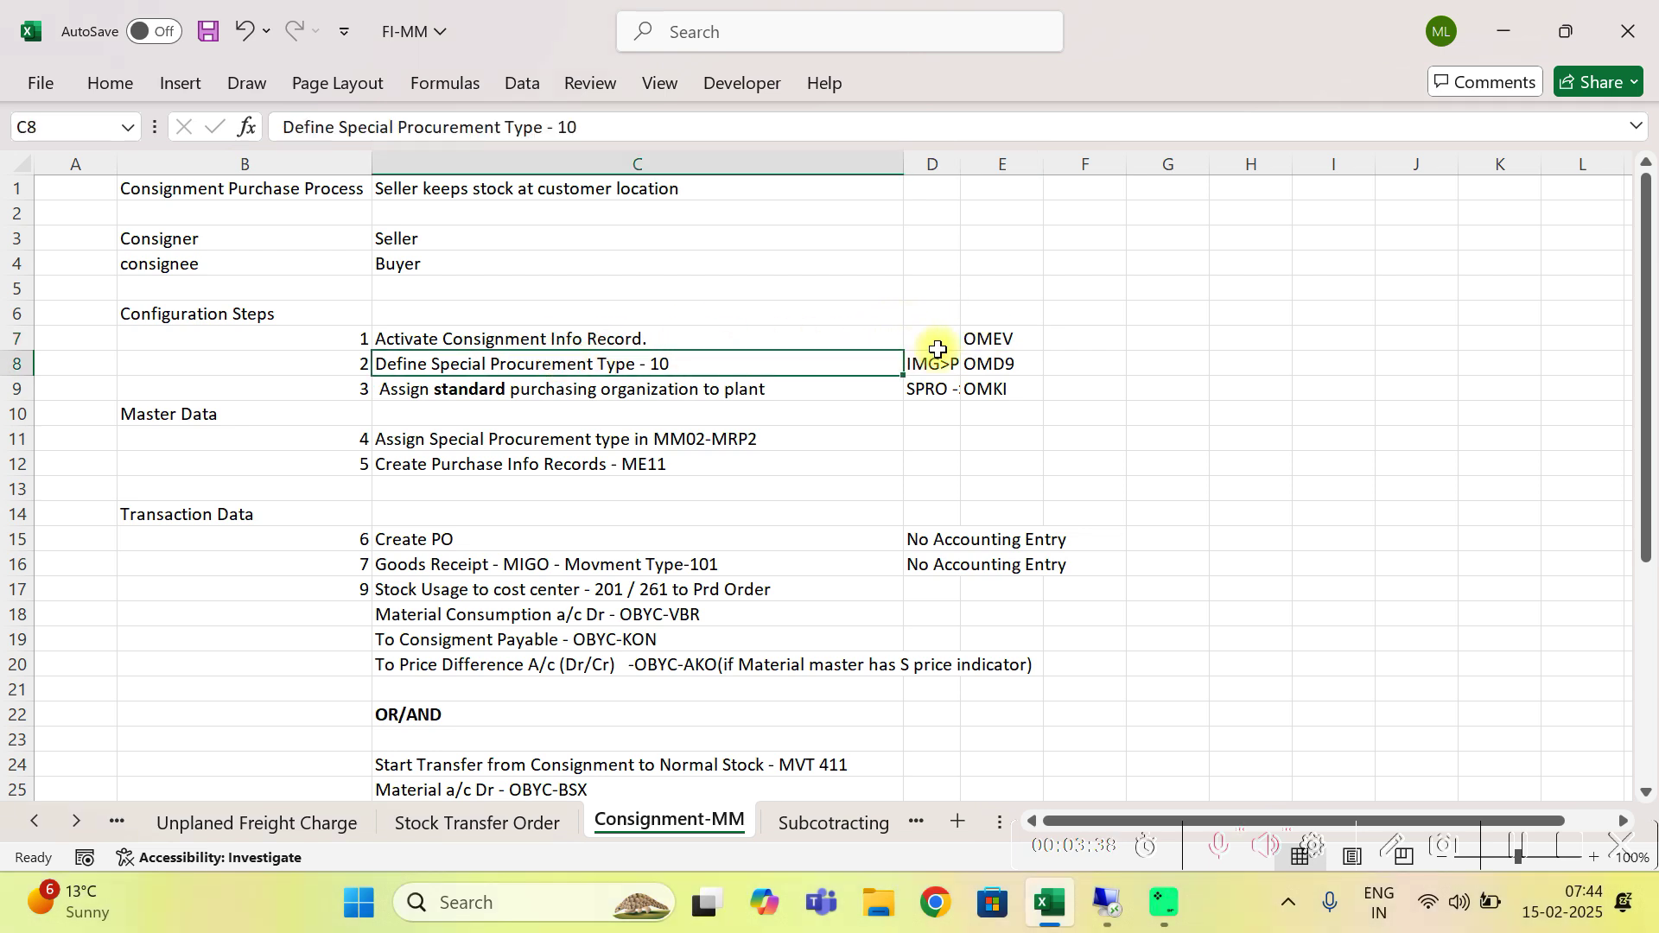
{"action": "left_click", "coordinate": [992, 359]}
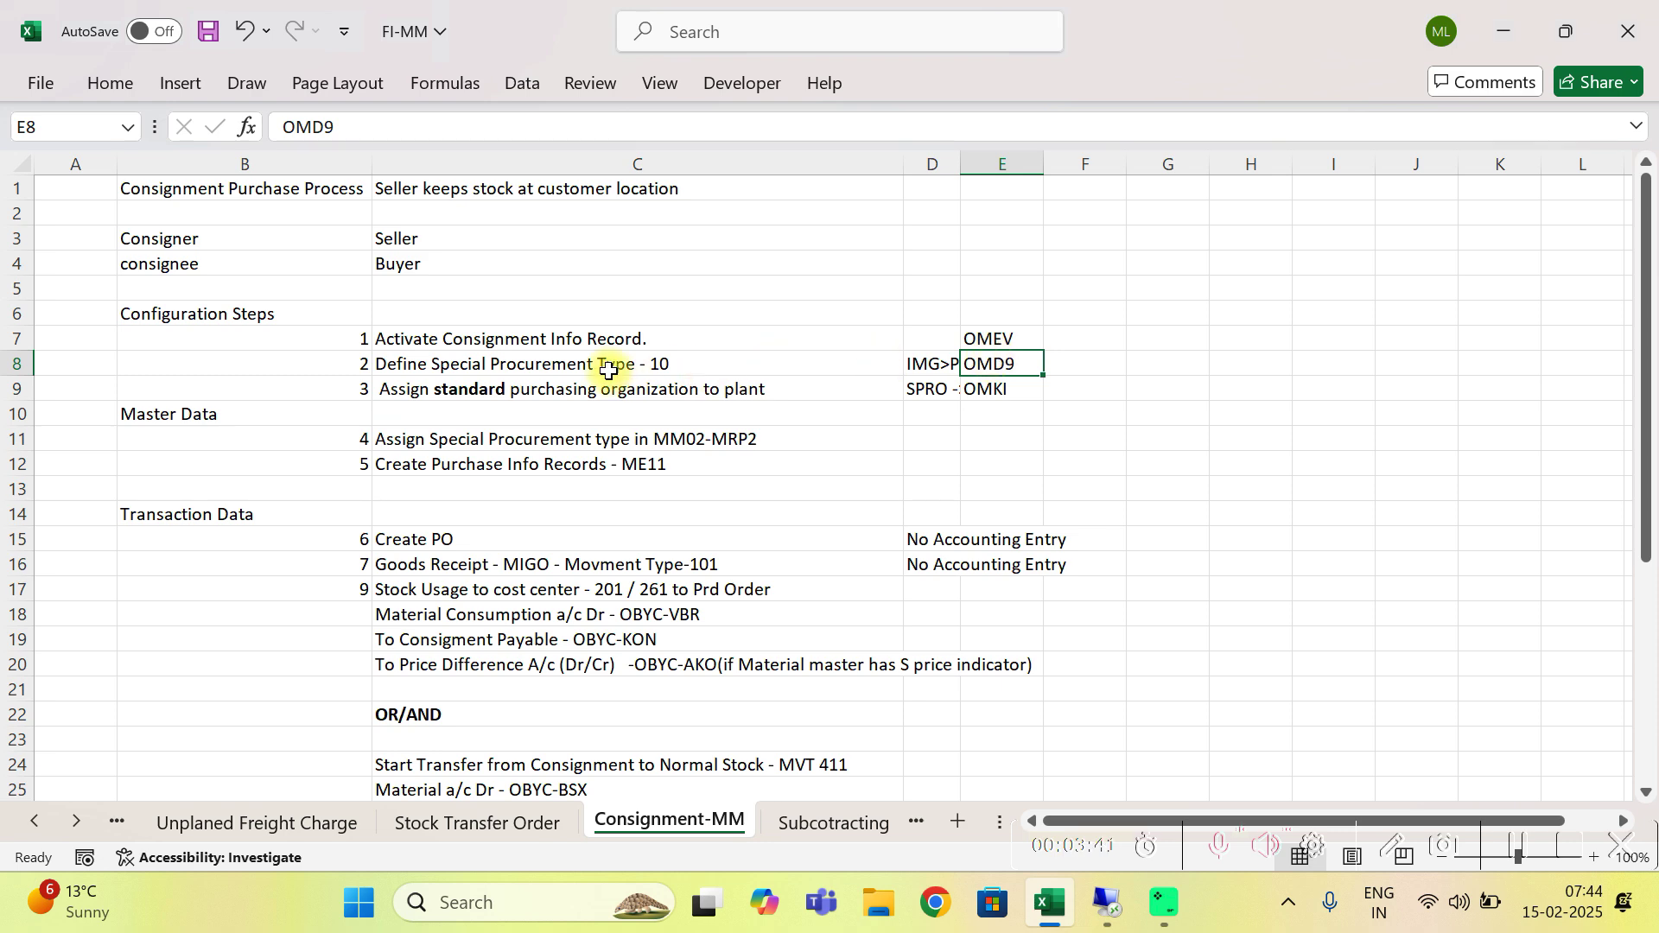
{"action": "left_click", "coordinate": [1110, 909]}
{"action": "type", "text": "omd9"}
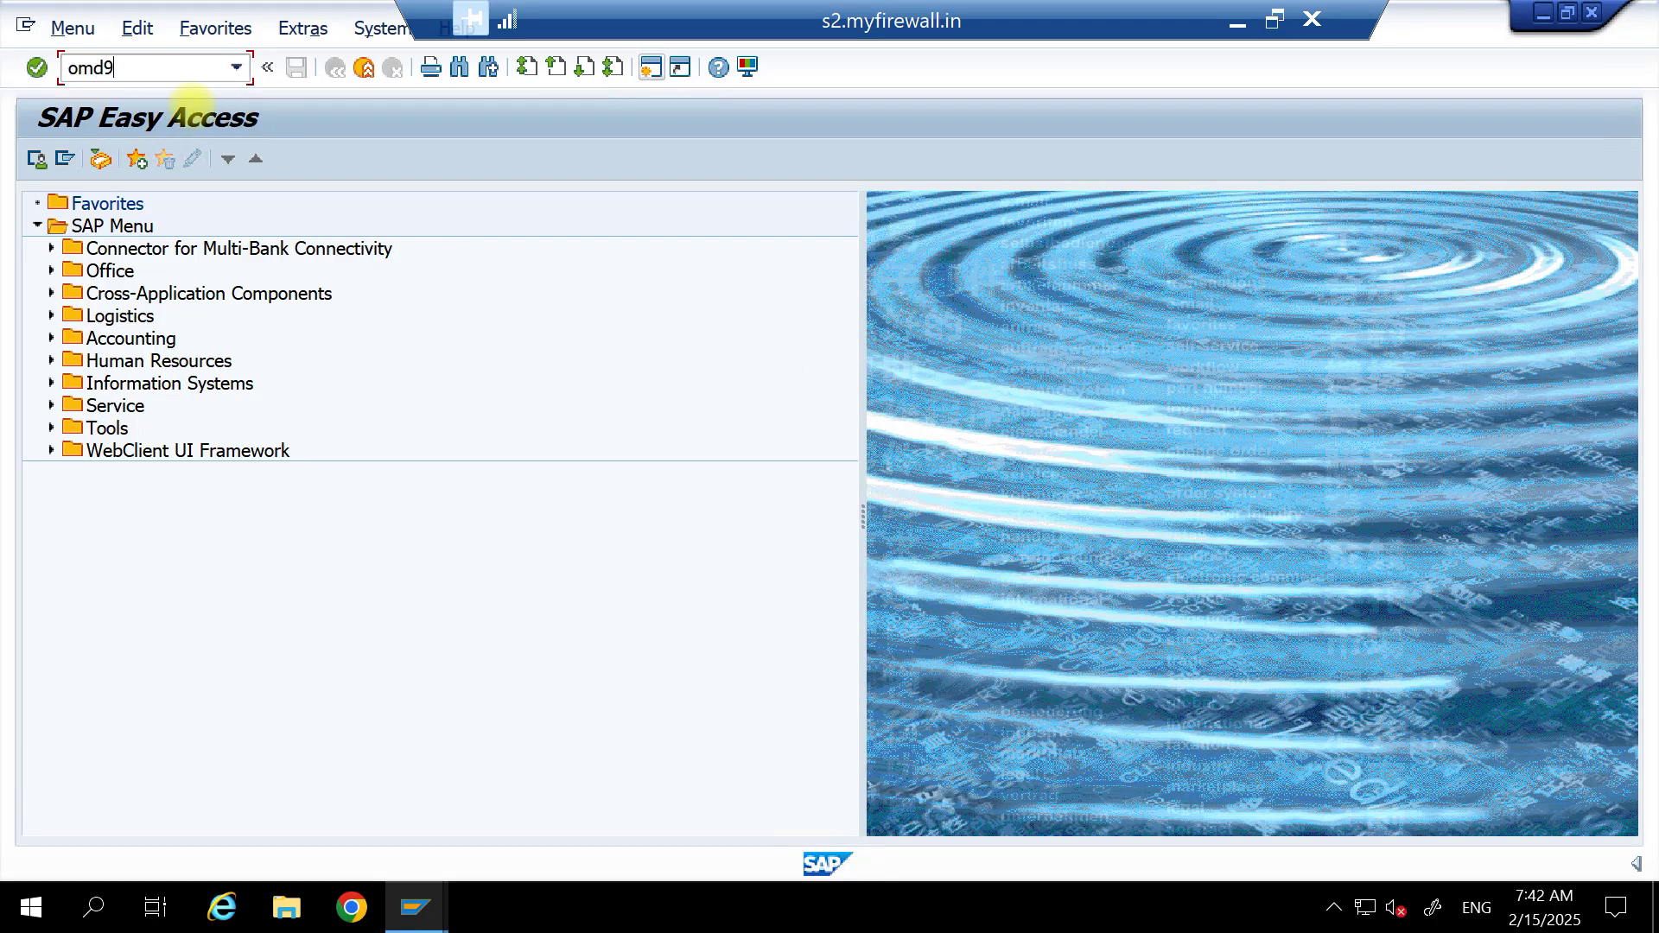
{"action": "key", "text": "Return"}
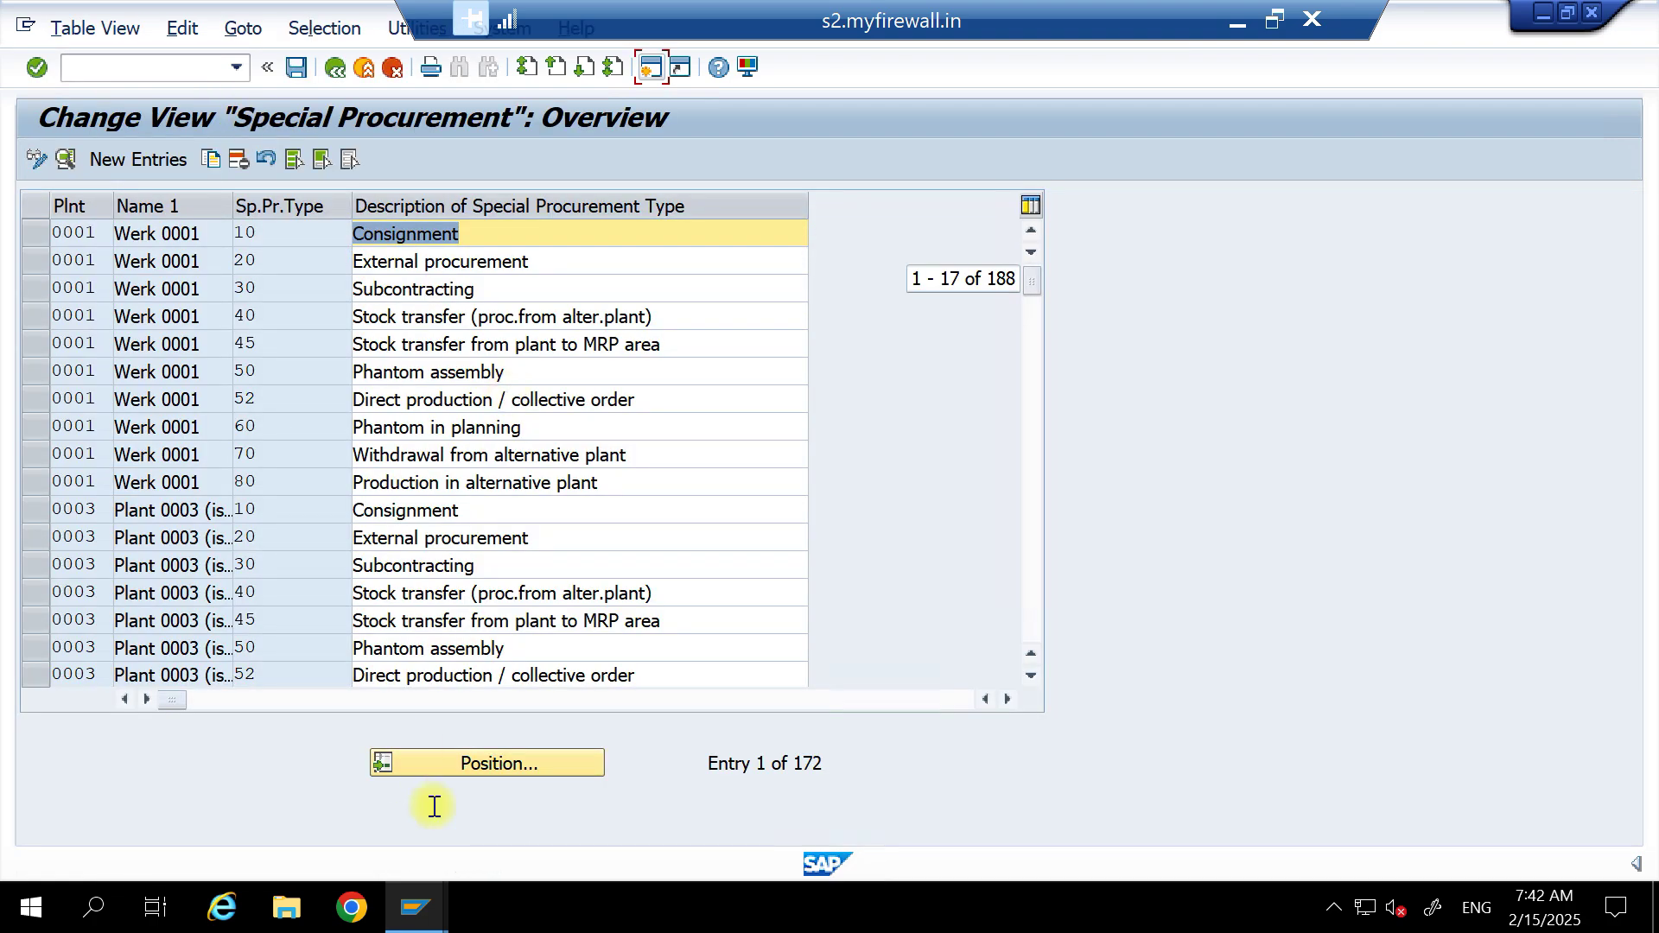
Position the special procurement list on plant IN5A and open the details of its type 10 Consignment entry.
{"action": "left_click", "coordinate": [465, 772]}
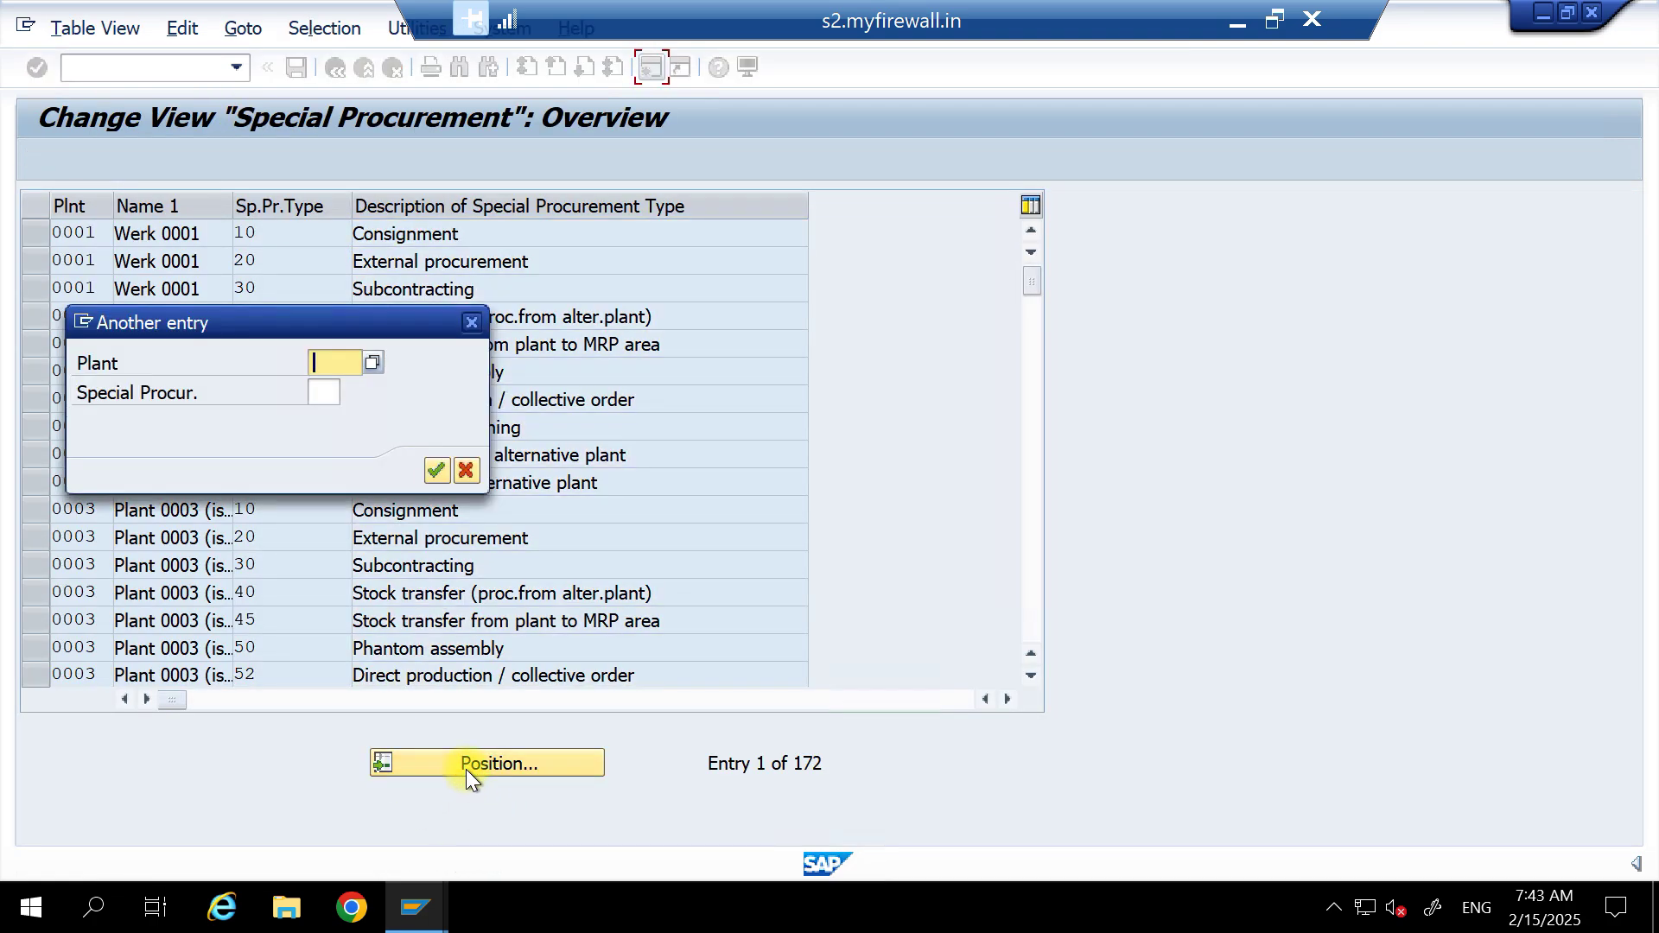
{"action": "type", "text": "in5a"}
{"action": "key", "text": "Return"}
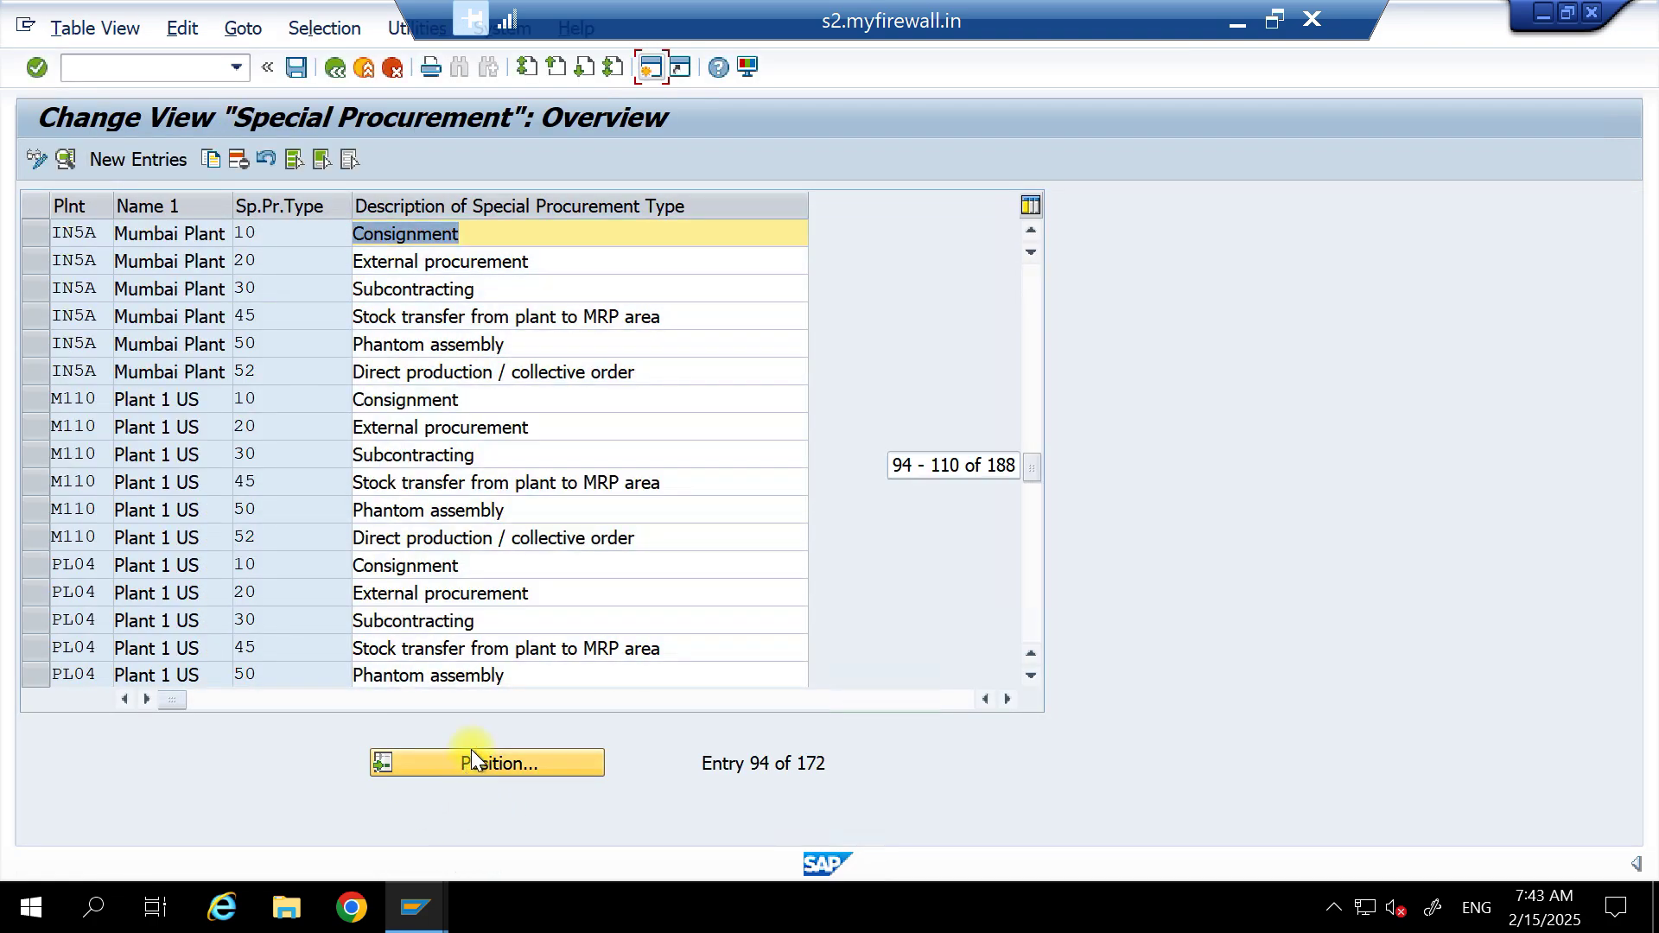
{"action": "double_click", "coordinate": [68, 235]}
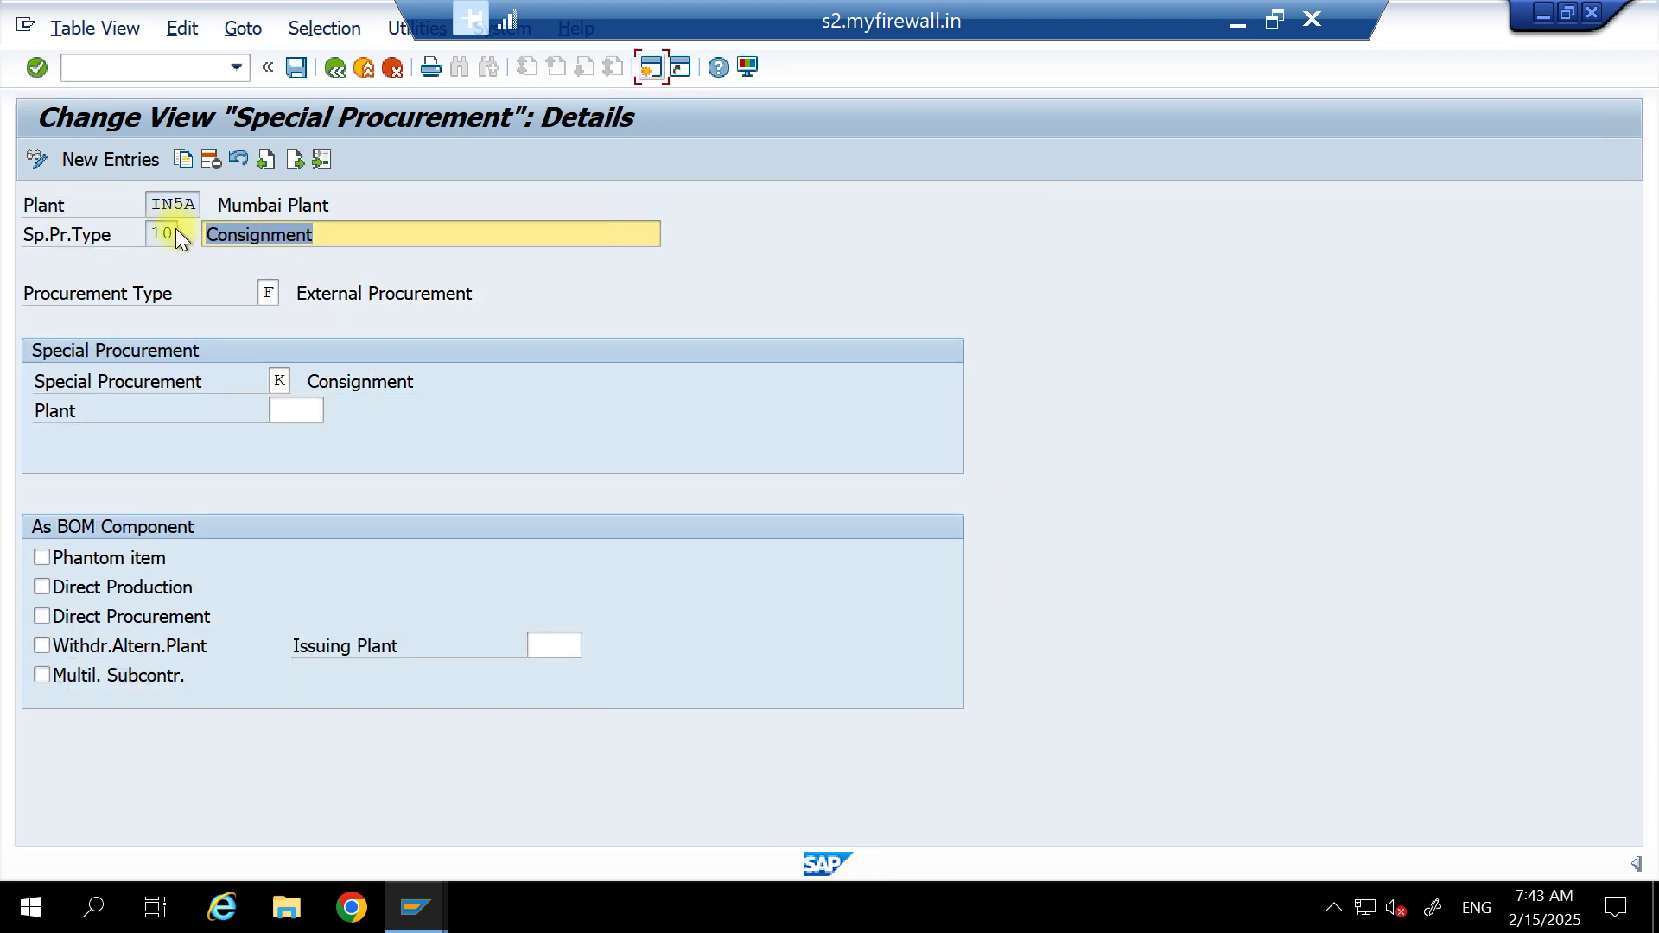
Examine the entry's type, description, procurement type and possible special procurement values, leaving them as they are, and exit to SAP Easy Access.
{"action": "left_click_drag", "start_coordinate": [174, 233], "coordinate": [144, 234]}
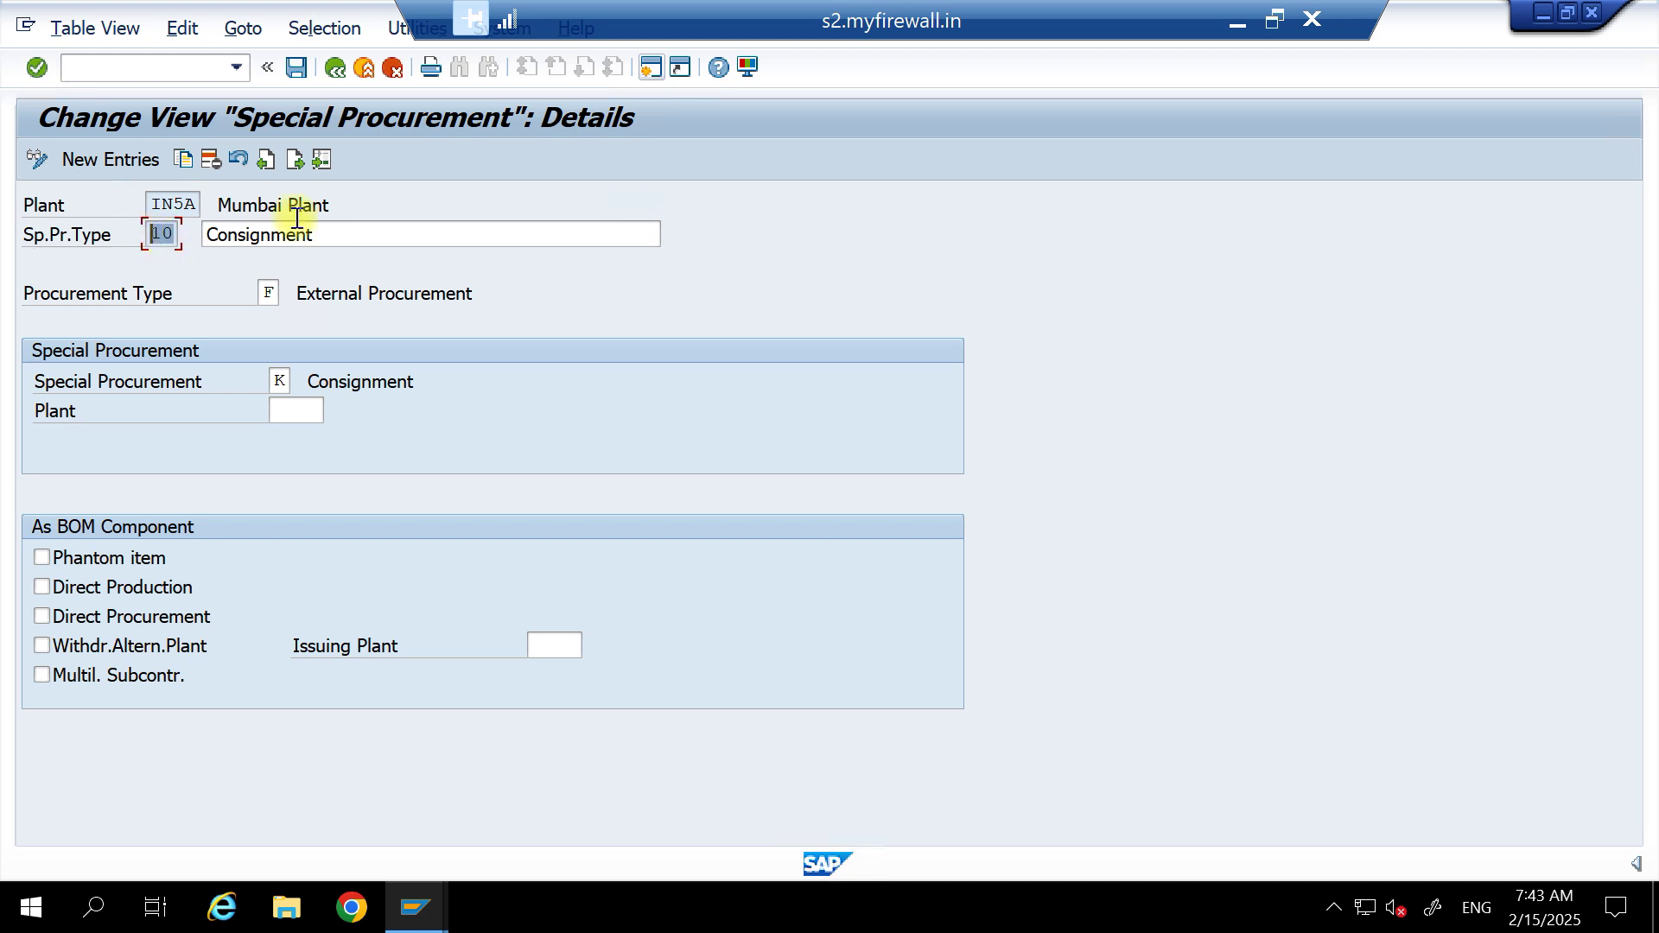
{"action": "left_click_drag", "start_coordinate": [323, 230], "coordinate": [178, 233]}
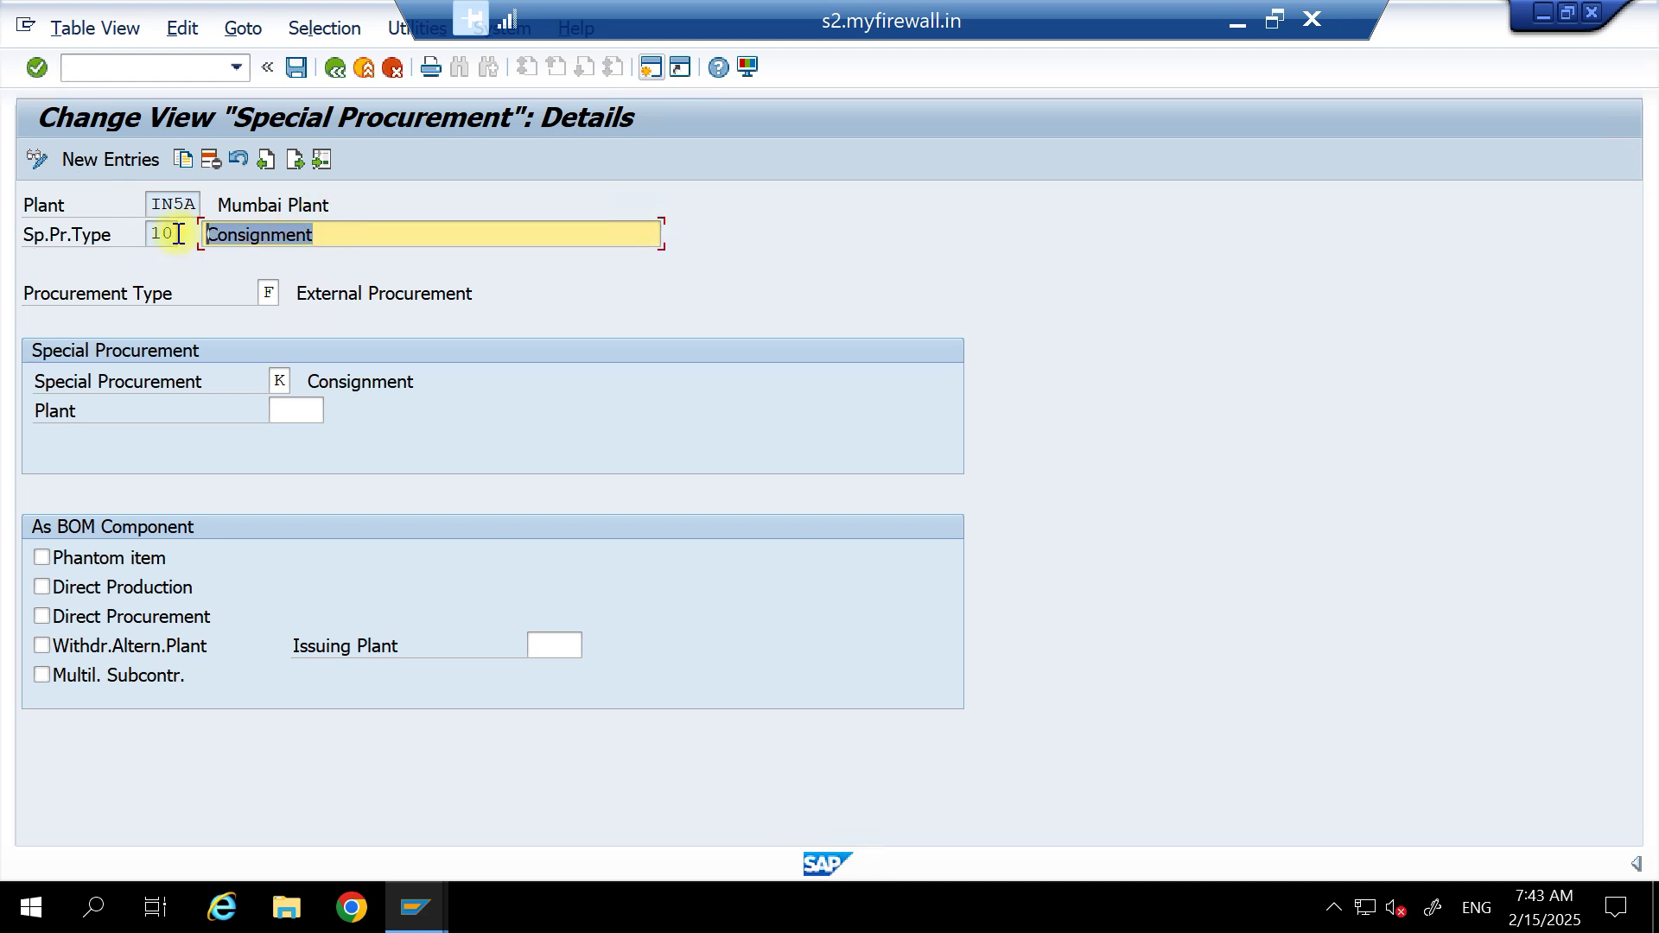
{"action": "left_click", "coordinate": [268, 293]}
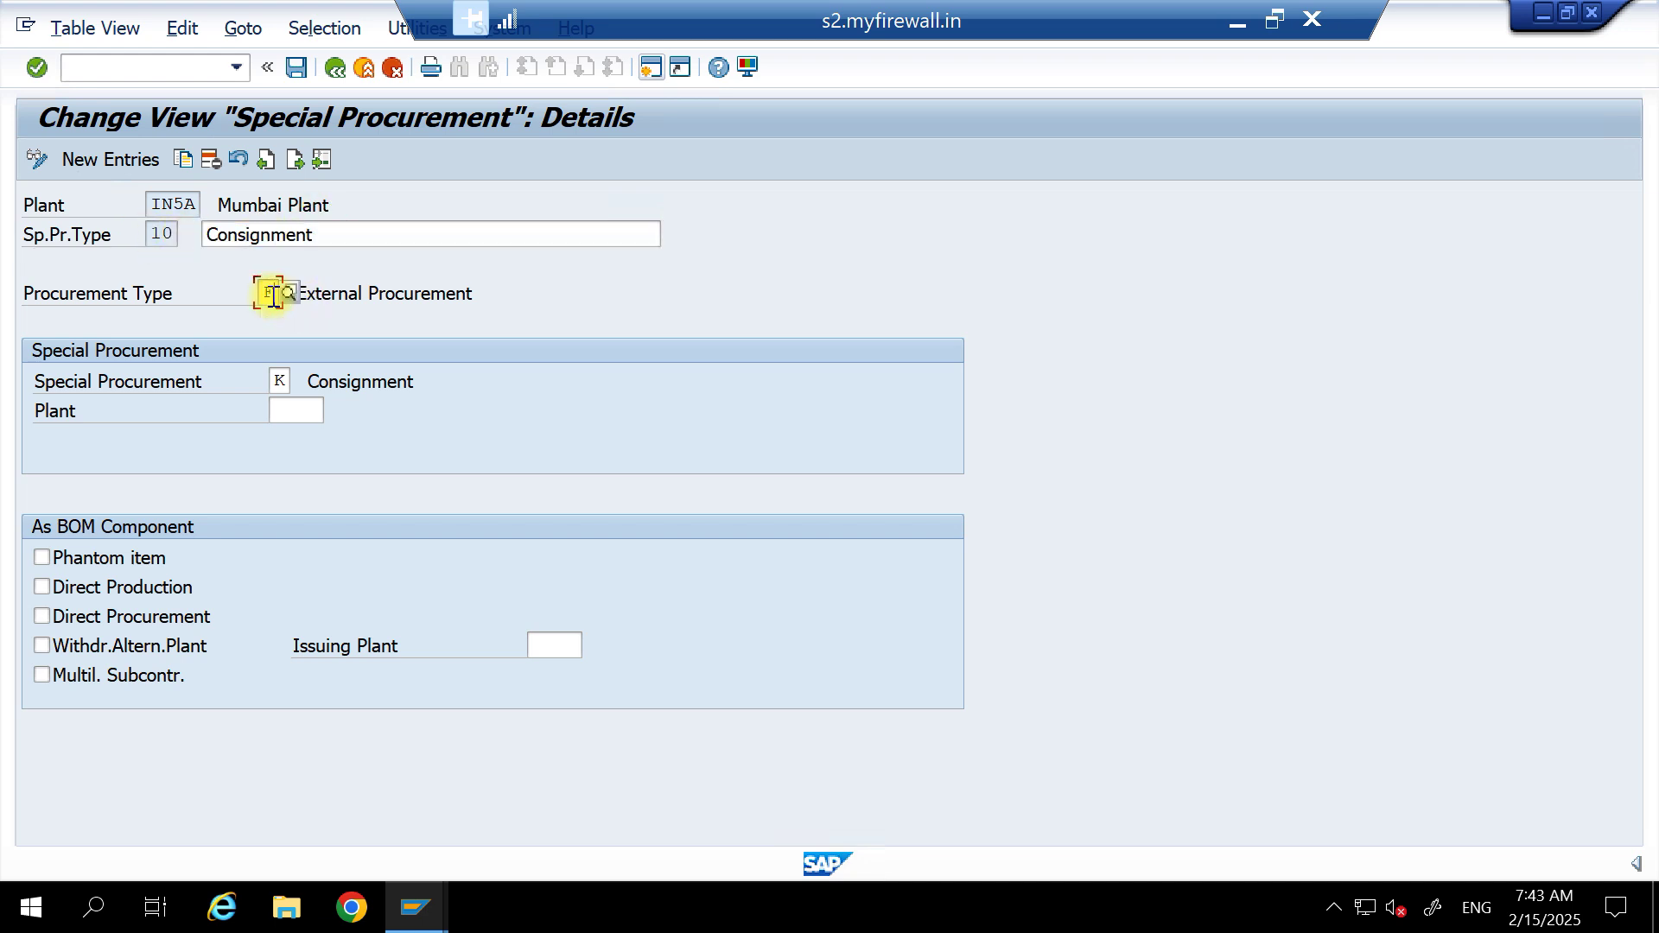
{"action": "left_click", "coordinate": [278, 381]}
{"action": "left_click", "coordinate": [299, 378]}
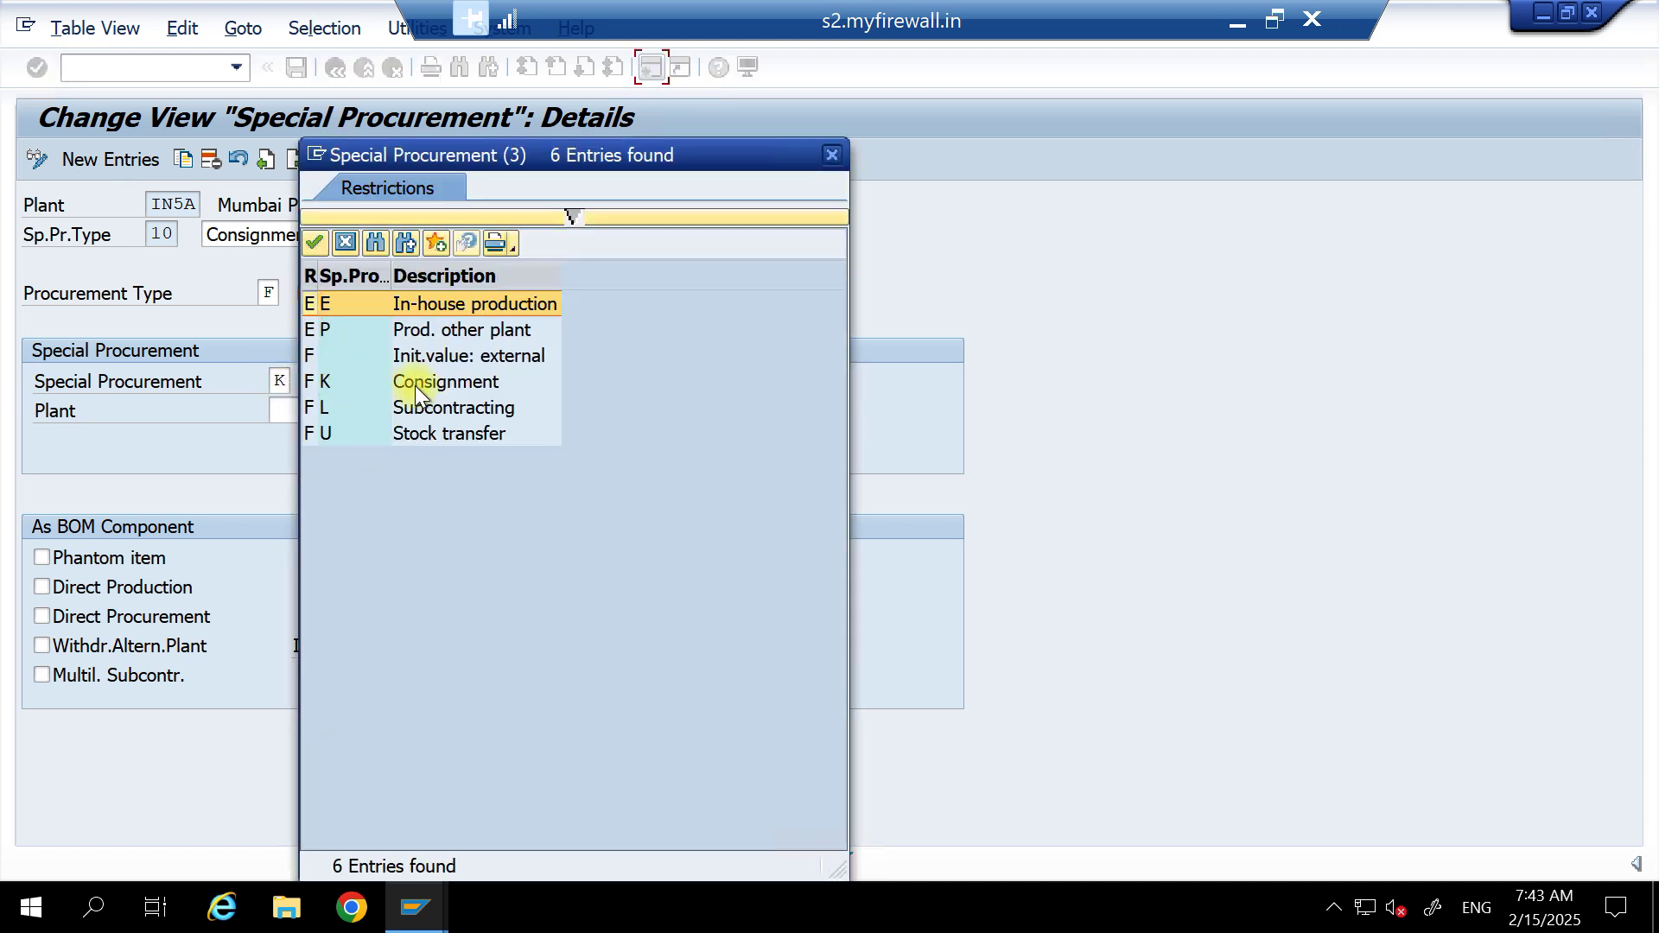
{"action": "left_click", "coordinate": [467, 386]}
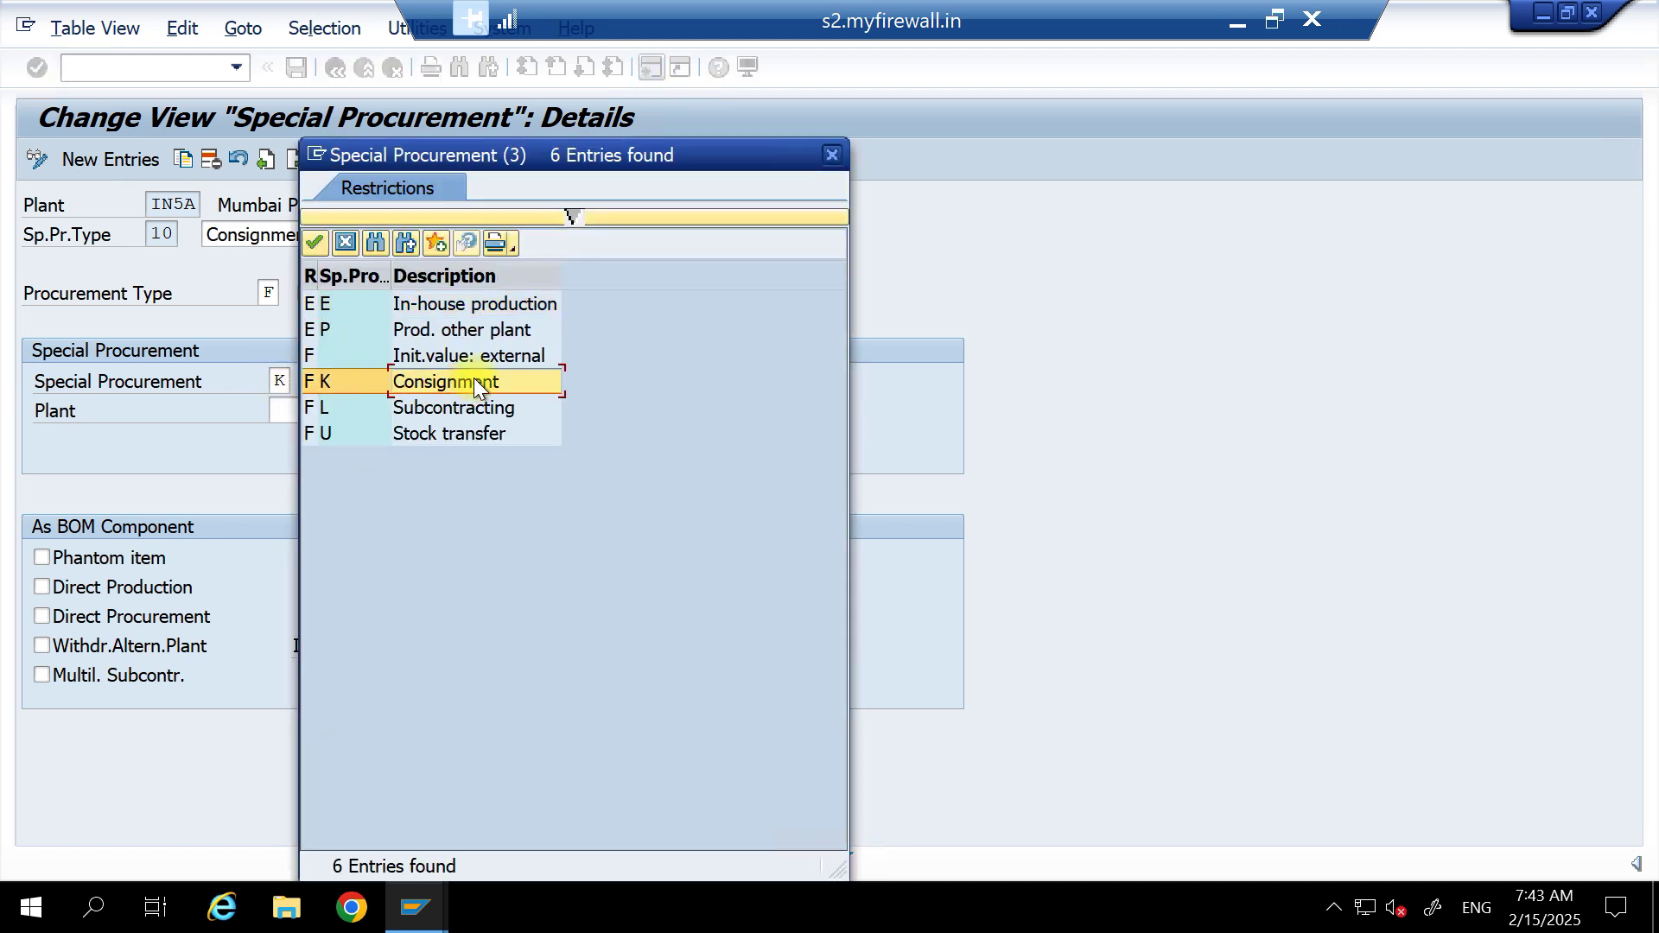
{"action": "left_click", "coordinate": [834, 156]}
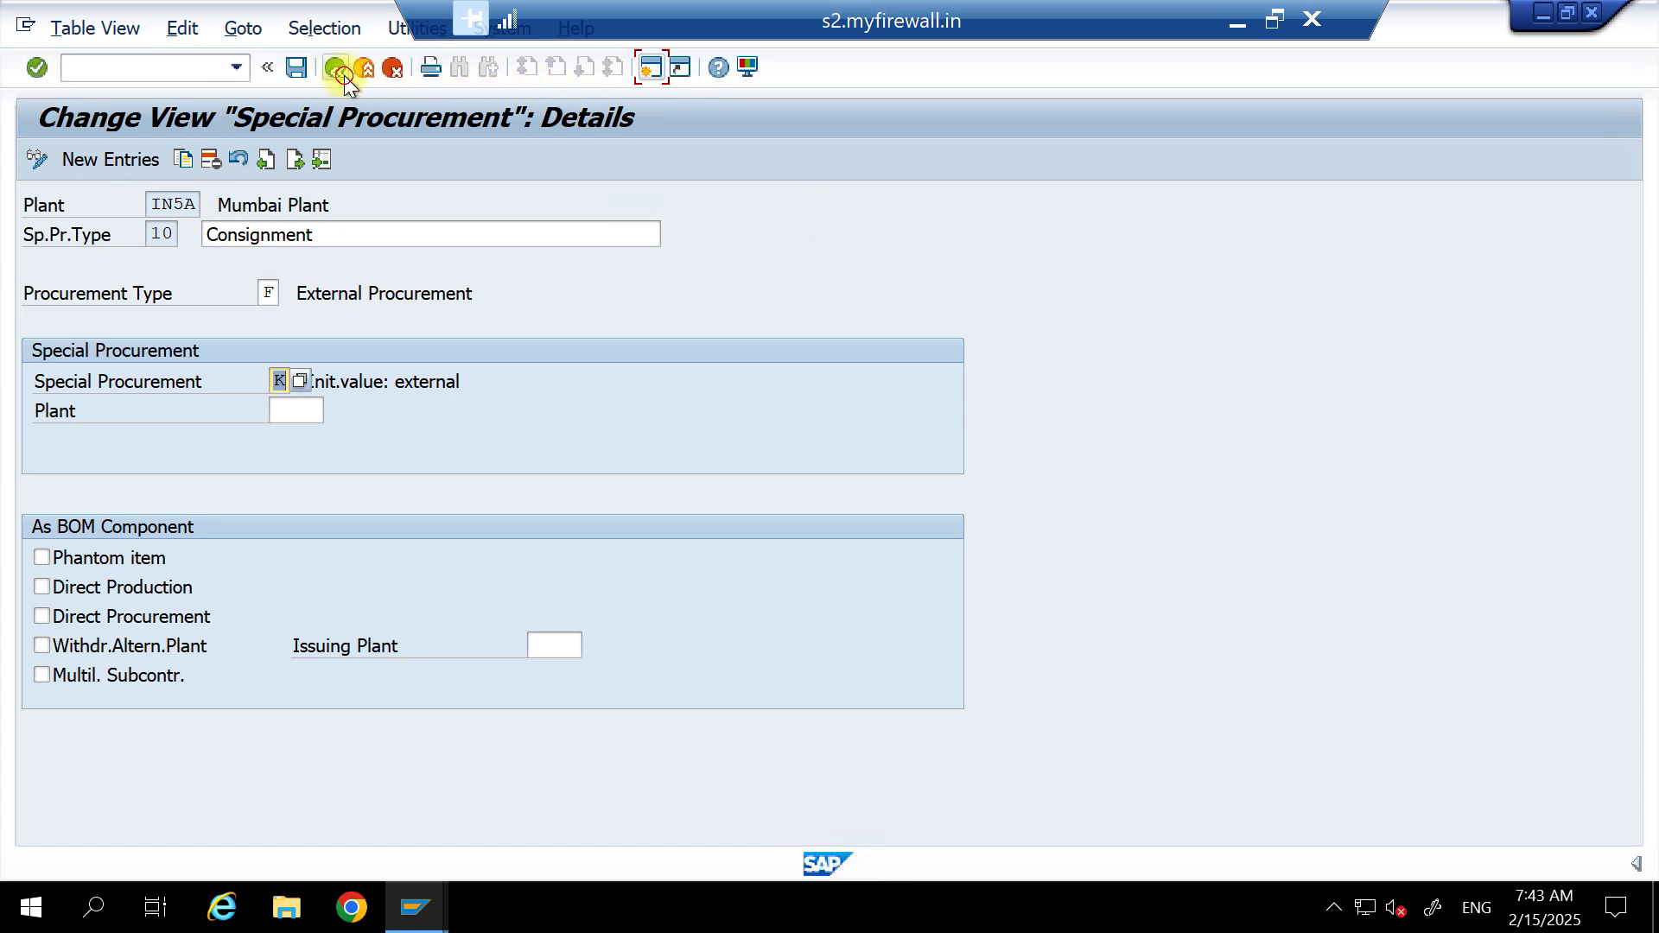
{"action": "left_click", "coordinate": [344, 75]}
{"action": "left_click", "coordinate": [344, 75]}
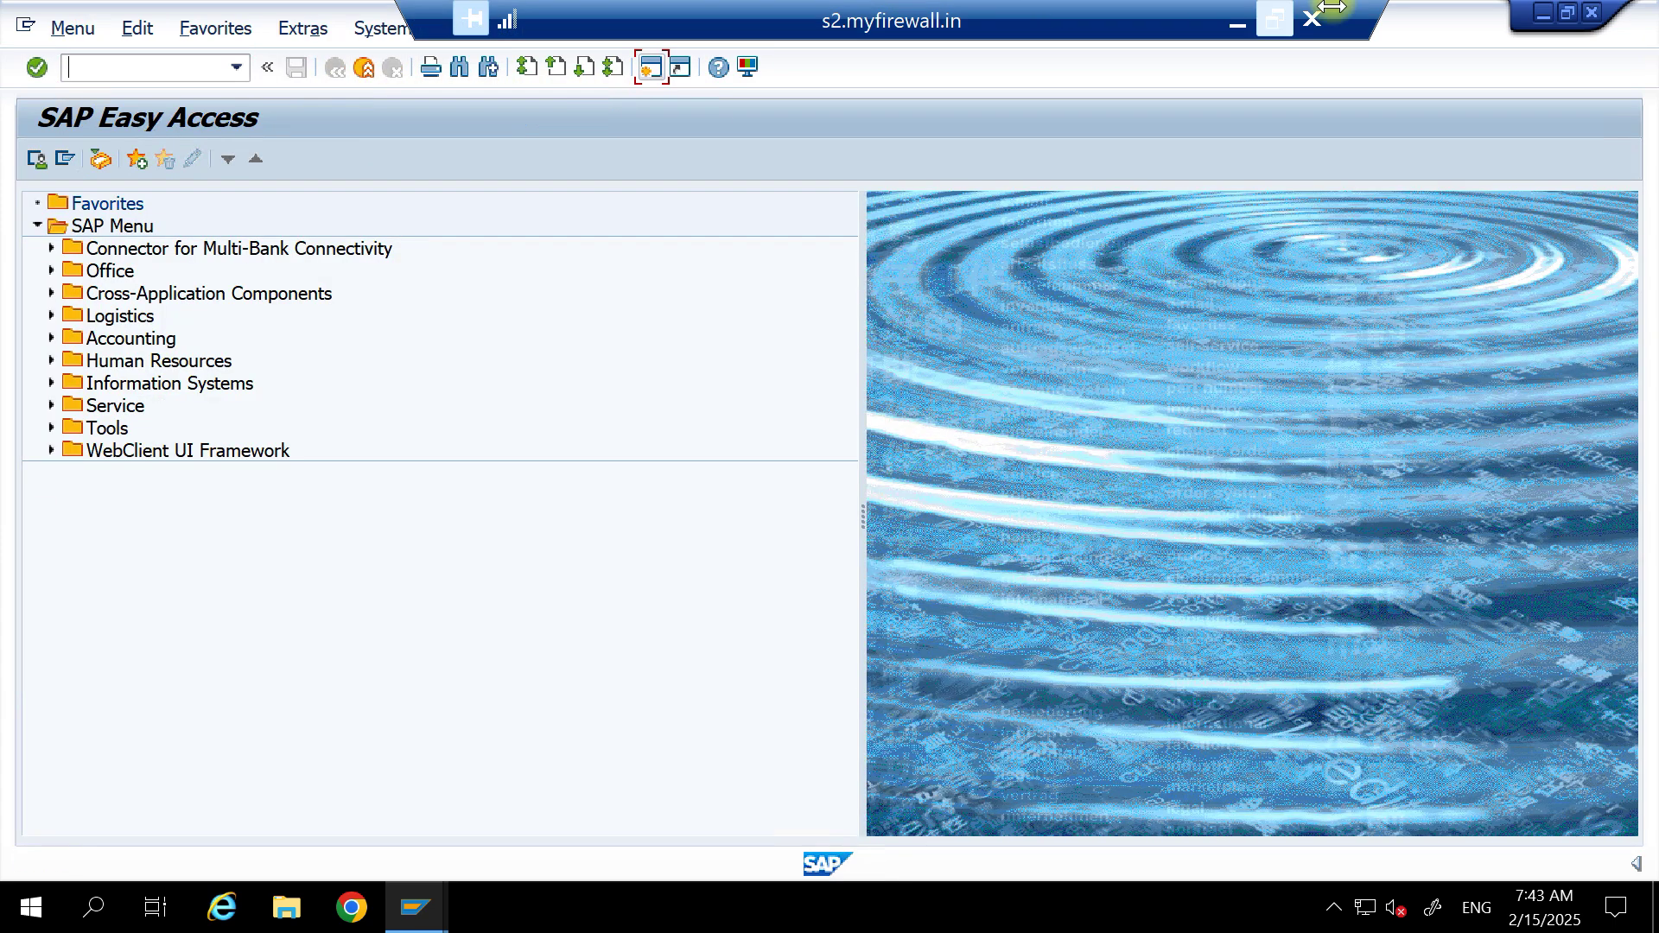
Look up the purchasing organization to plant assignment step in the Excel notes and open transaction OMKI in SAP.
{"action": "left_click", "coordinate": [1236, 21]}
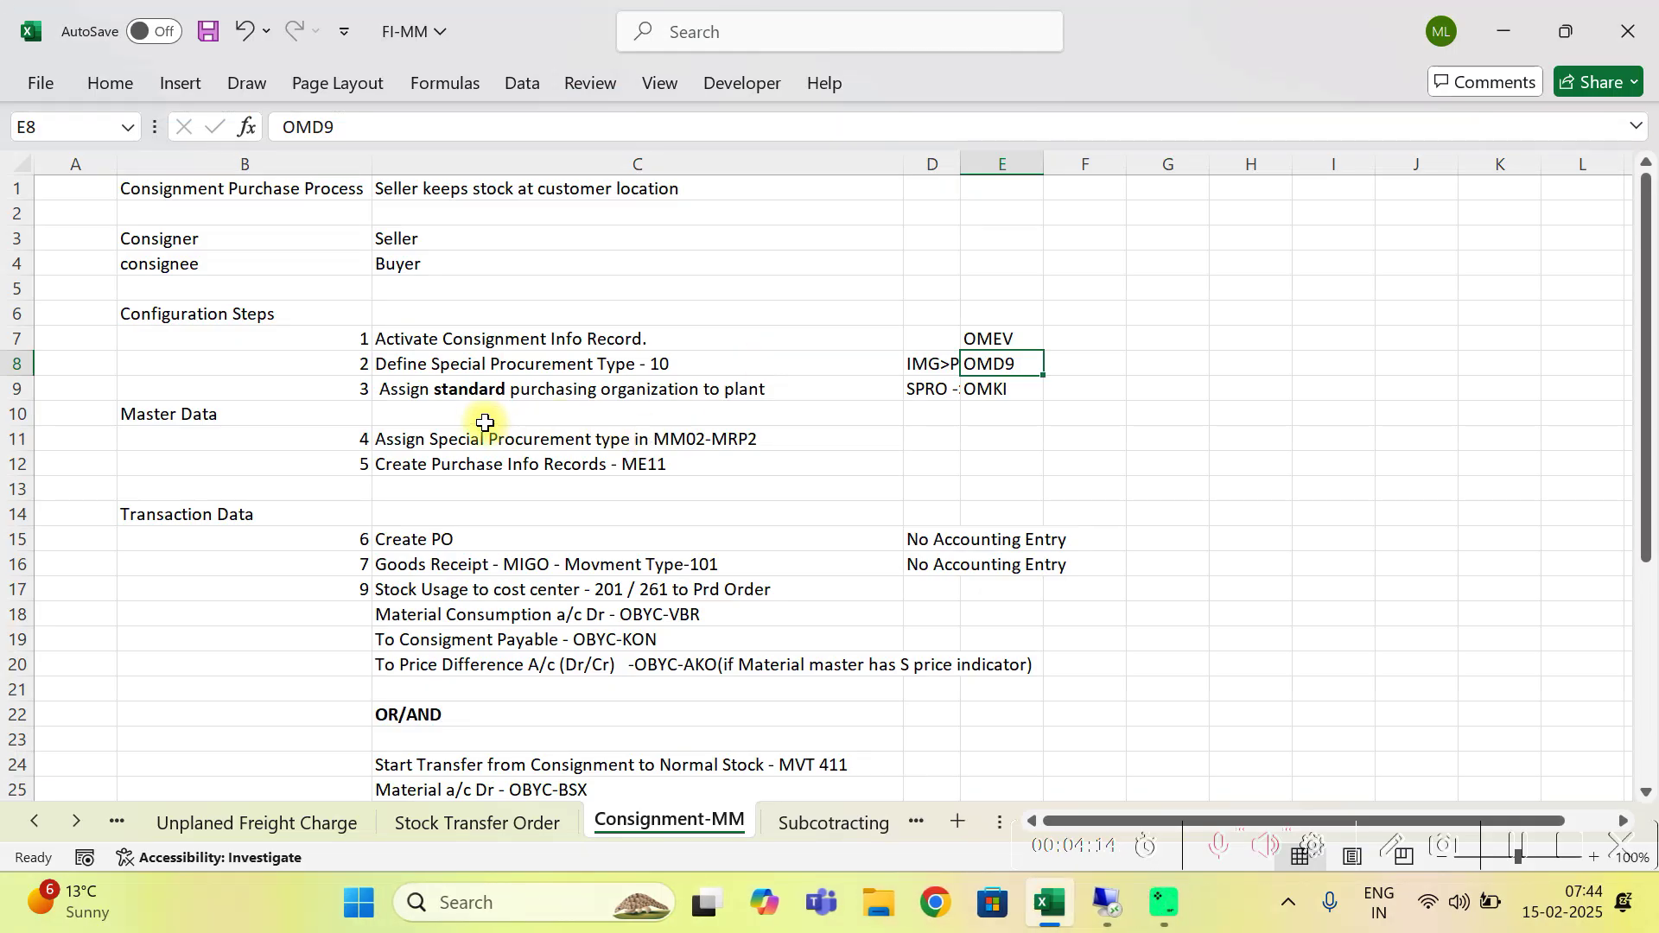
{"action": "left_click", "coordinate": [476, 390]}
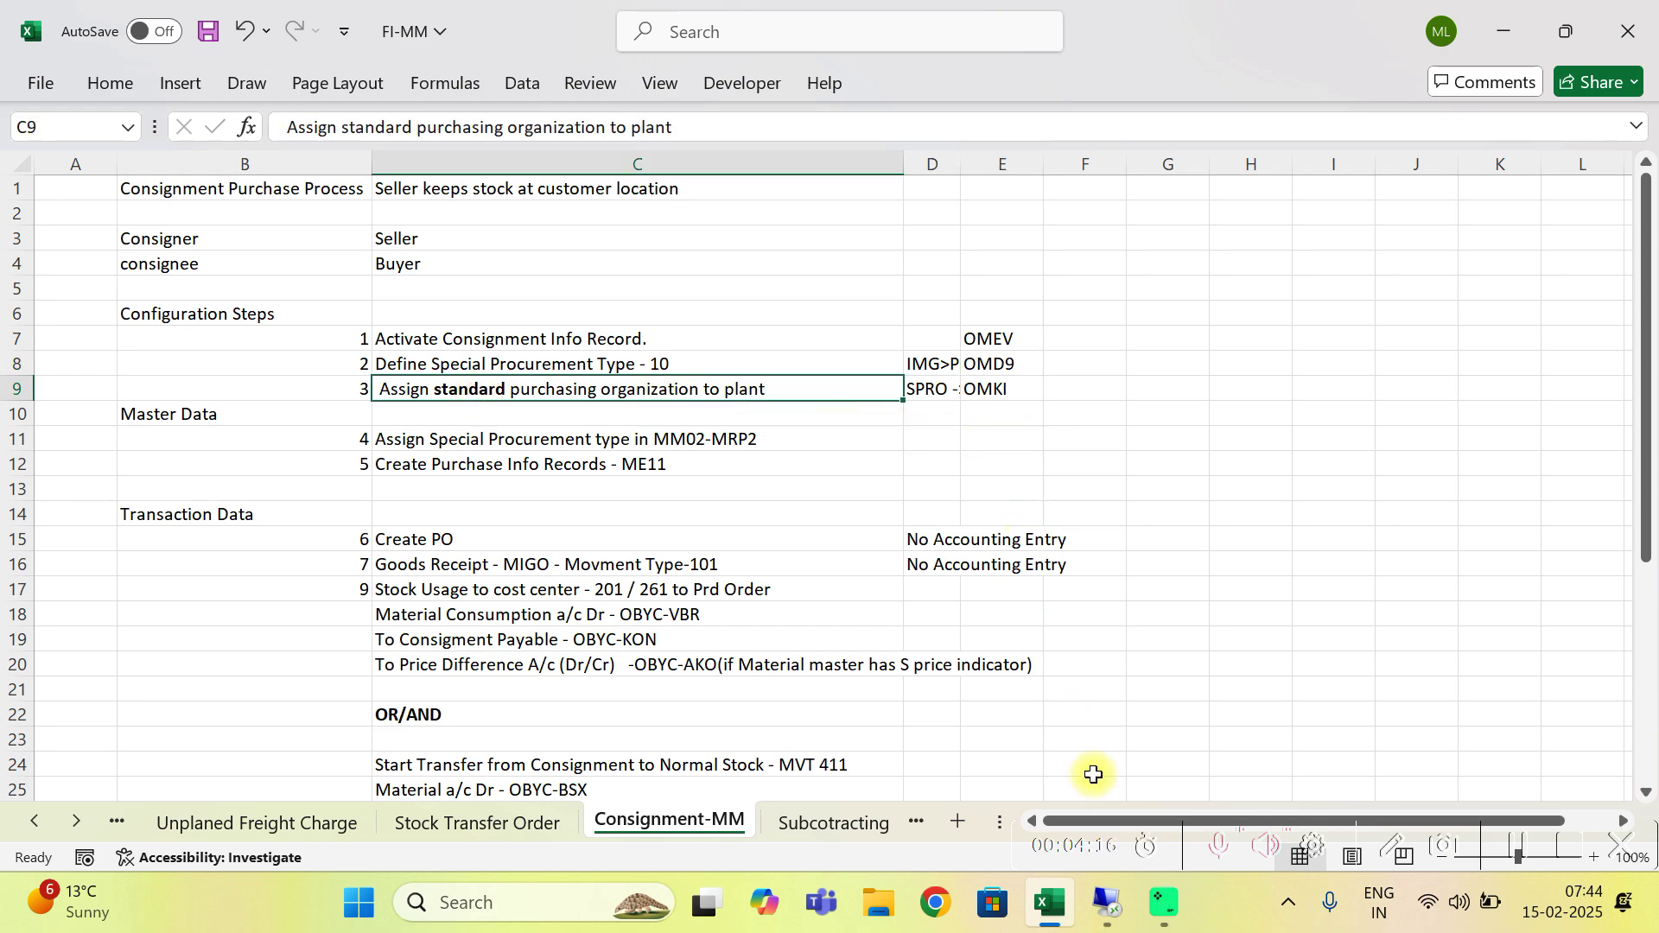
{"action": "left_click", "coordinate": [1118, 889]}
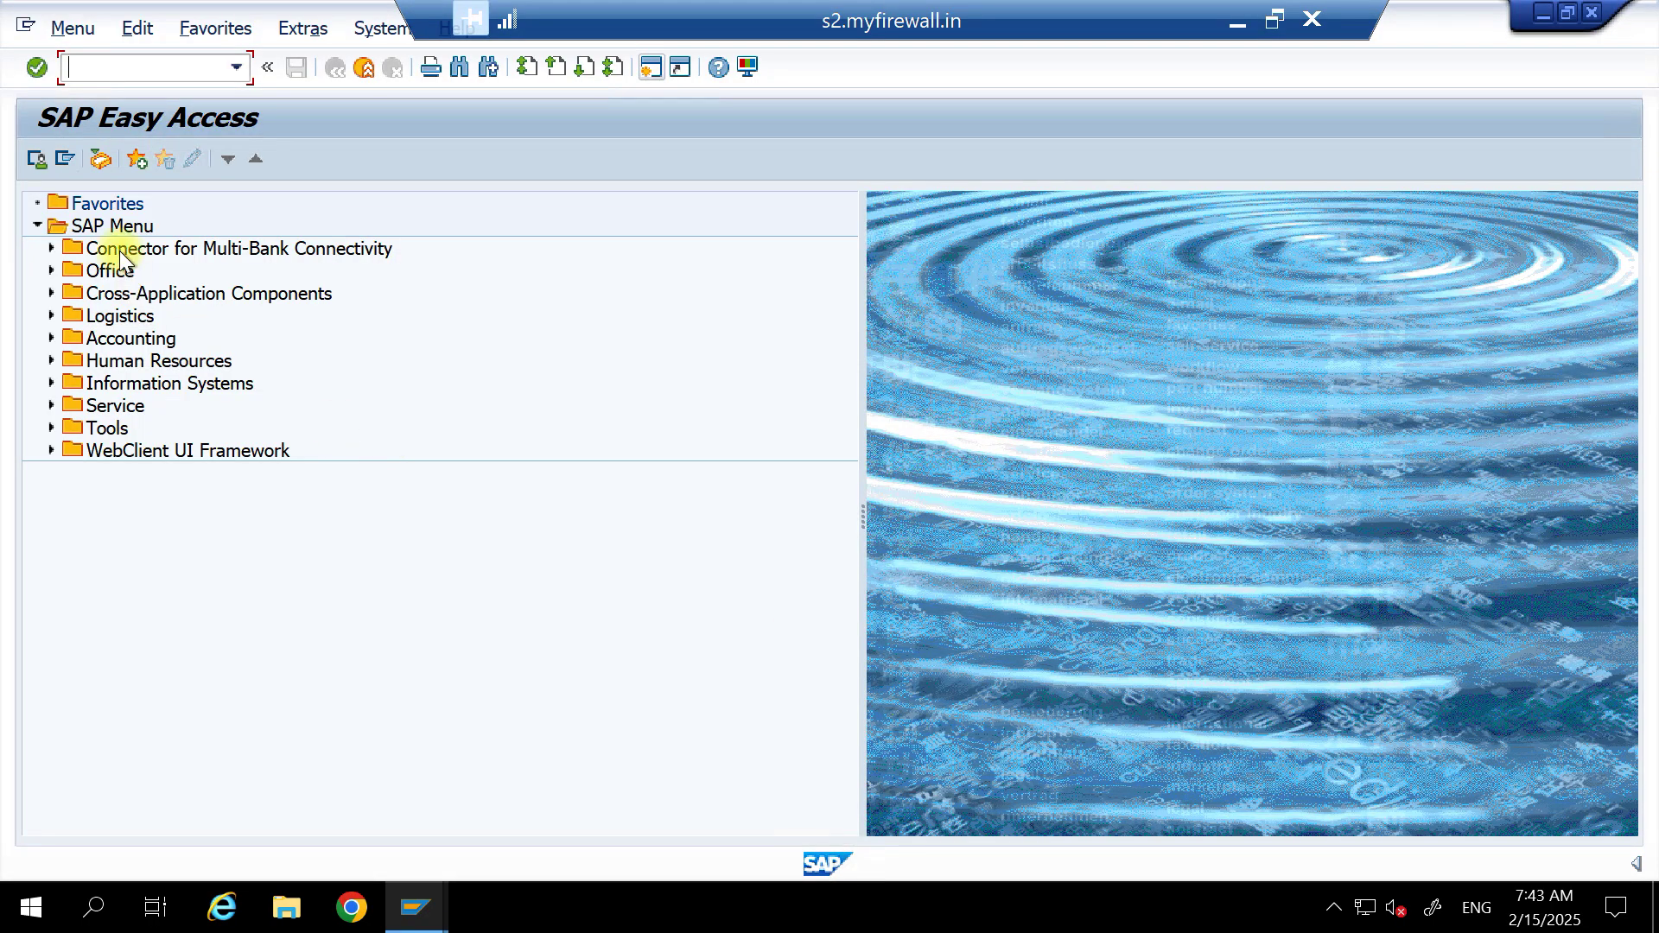
{"action": "type", "text": "omki"}
{"action": "key", "text": "Return"}
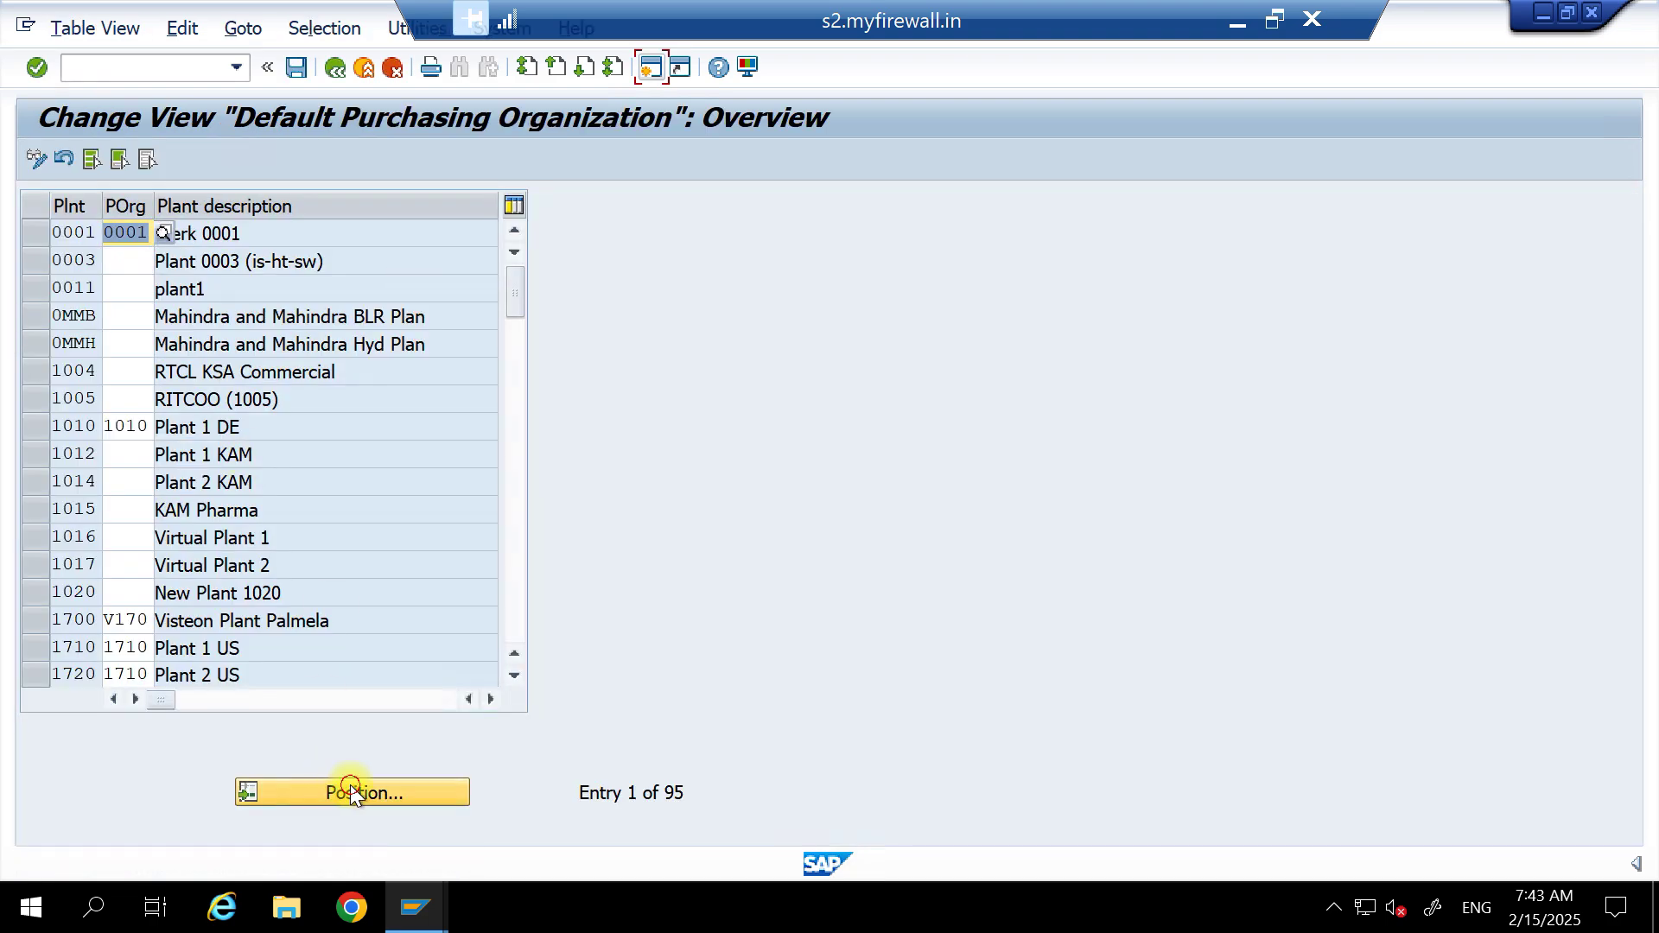
Position the default purchasing organization list on plant IN5A, check its assigned purchasing organization, and leave the transaction.
{"action": "left_click", "coordinate": [350, 784]}
{"action": "type", "text": "in5a"}
{"action": "key", "text": "Return"}
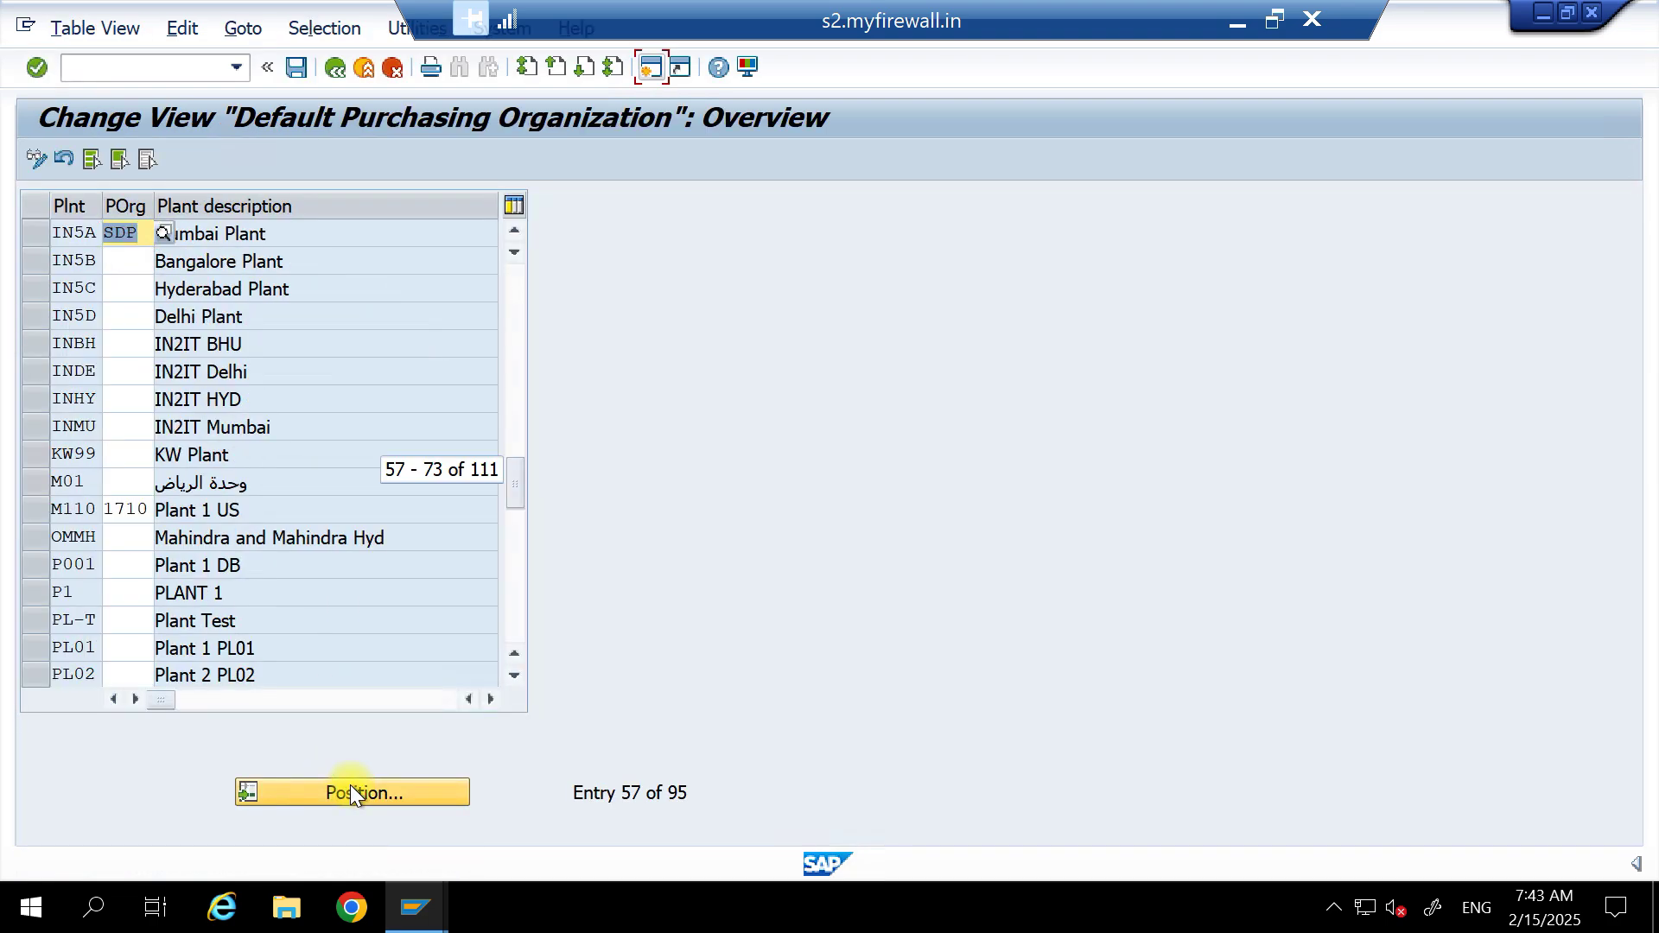
{"action": "left_click", "coordinate": [121, 235]}
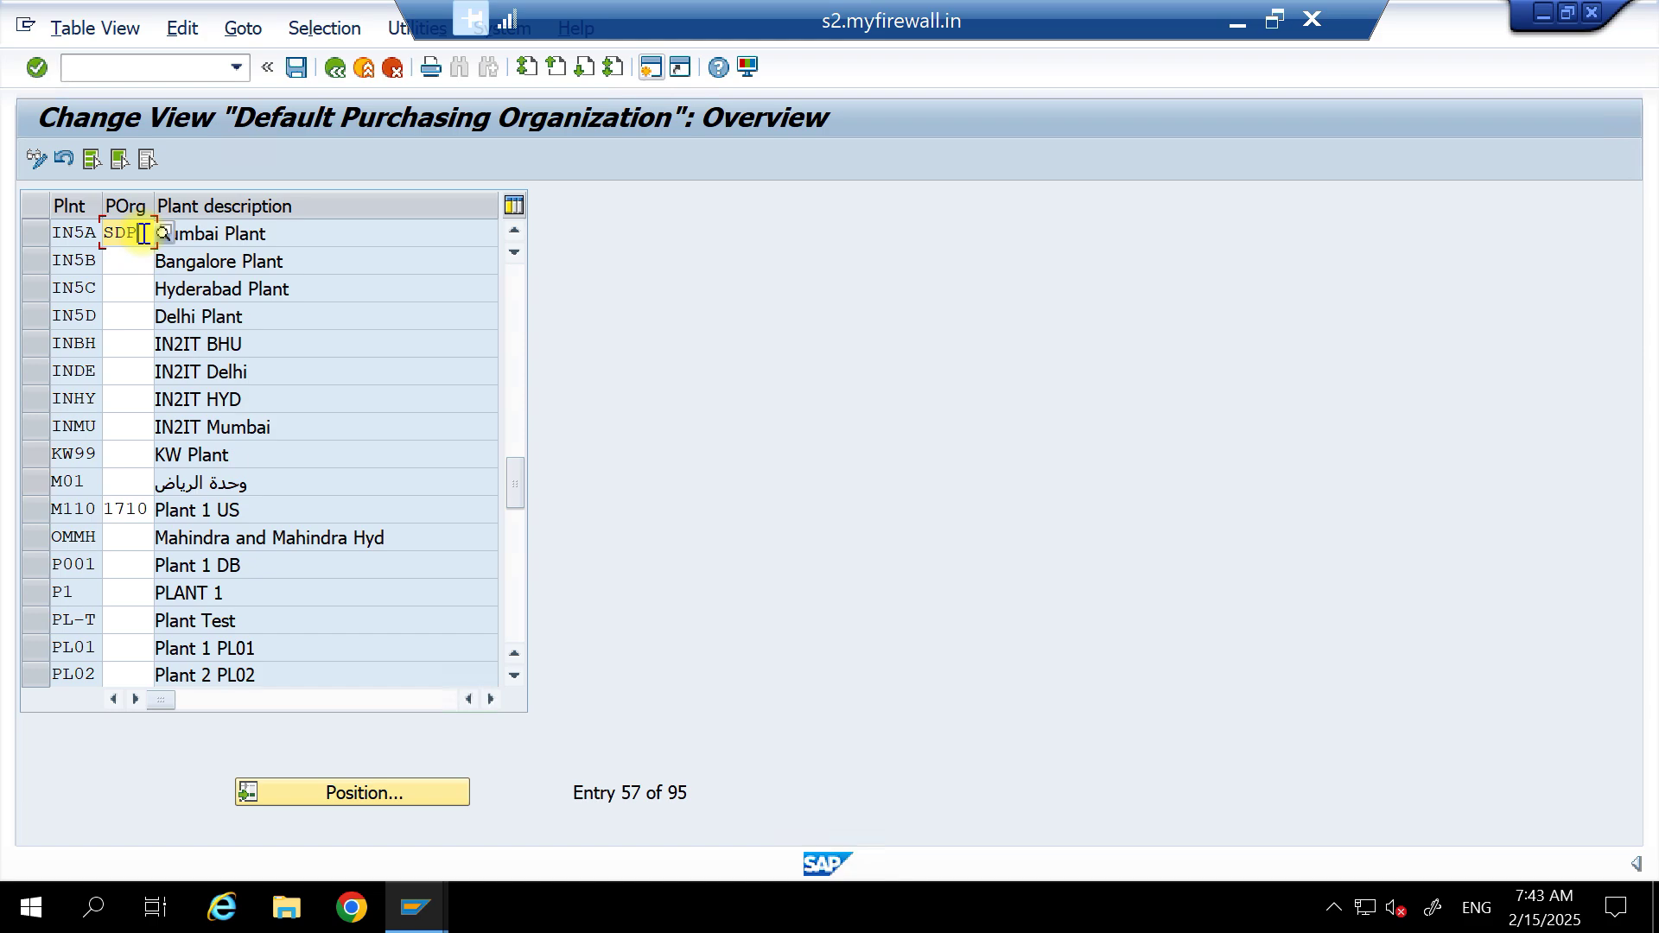
{"action": "left_click", "coordinate": [336, 71]}
Switch to the Excel notes, review the master data step on assigning the special procurement type, and open transaction MM03 in SAP.
{"action": "left_click", "coordinate": [1240, 17]}
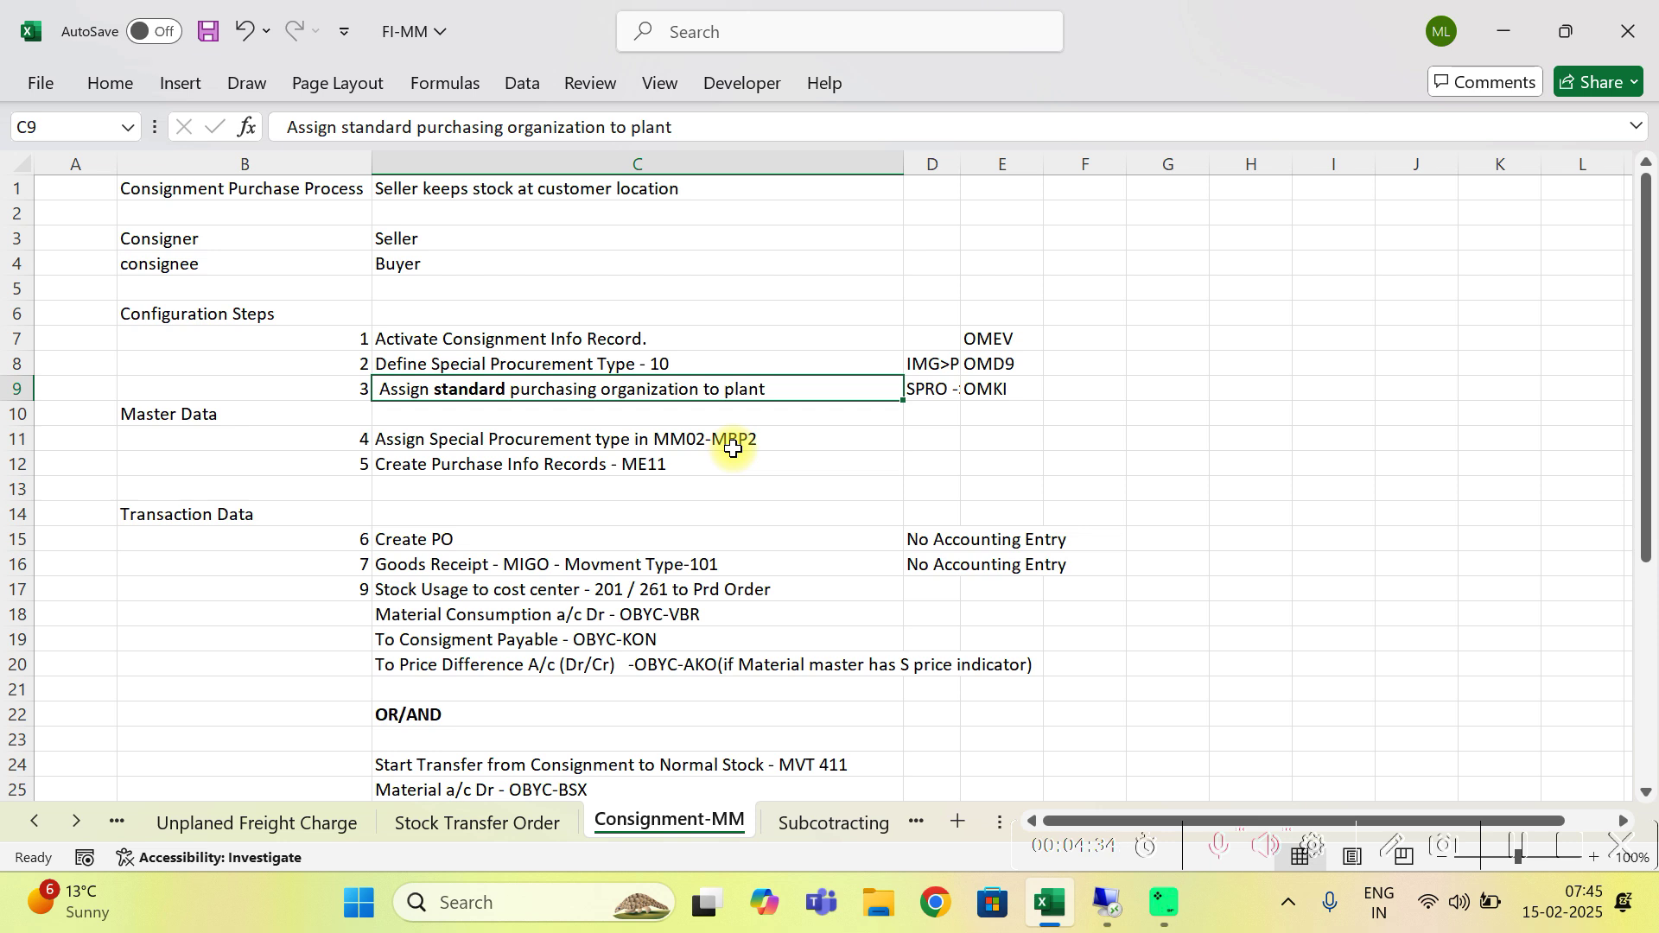
{"action": "left_click", "coordinate": [201, 418]}
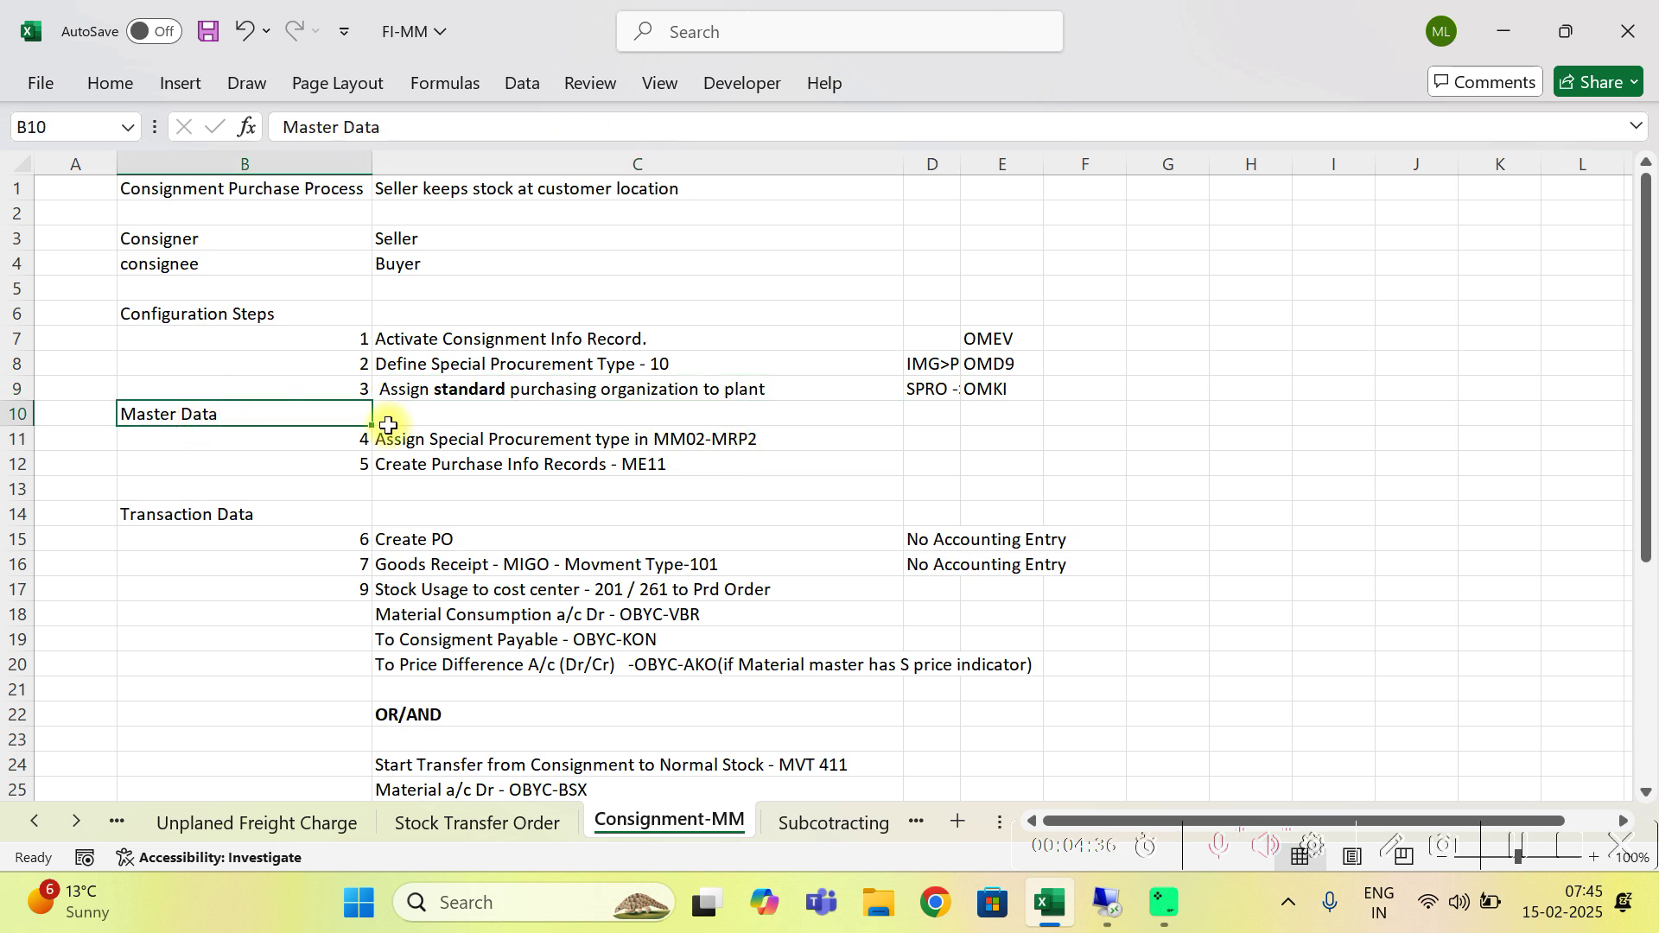
{"action": "left_click", "coordinate": [533, 440]}
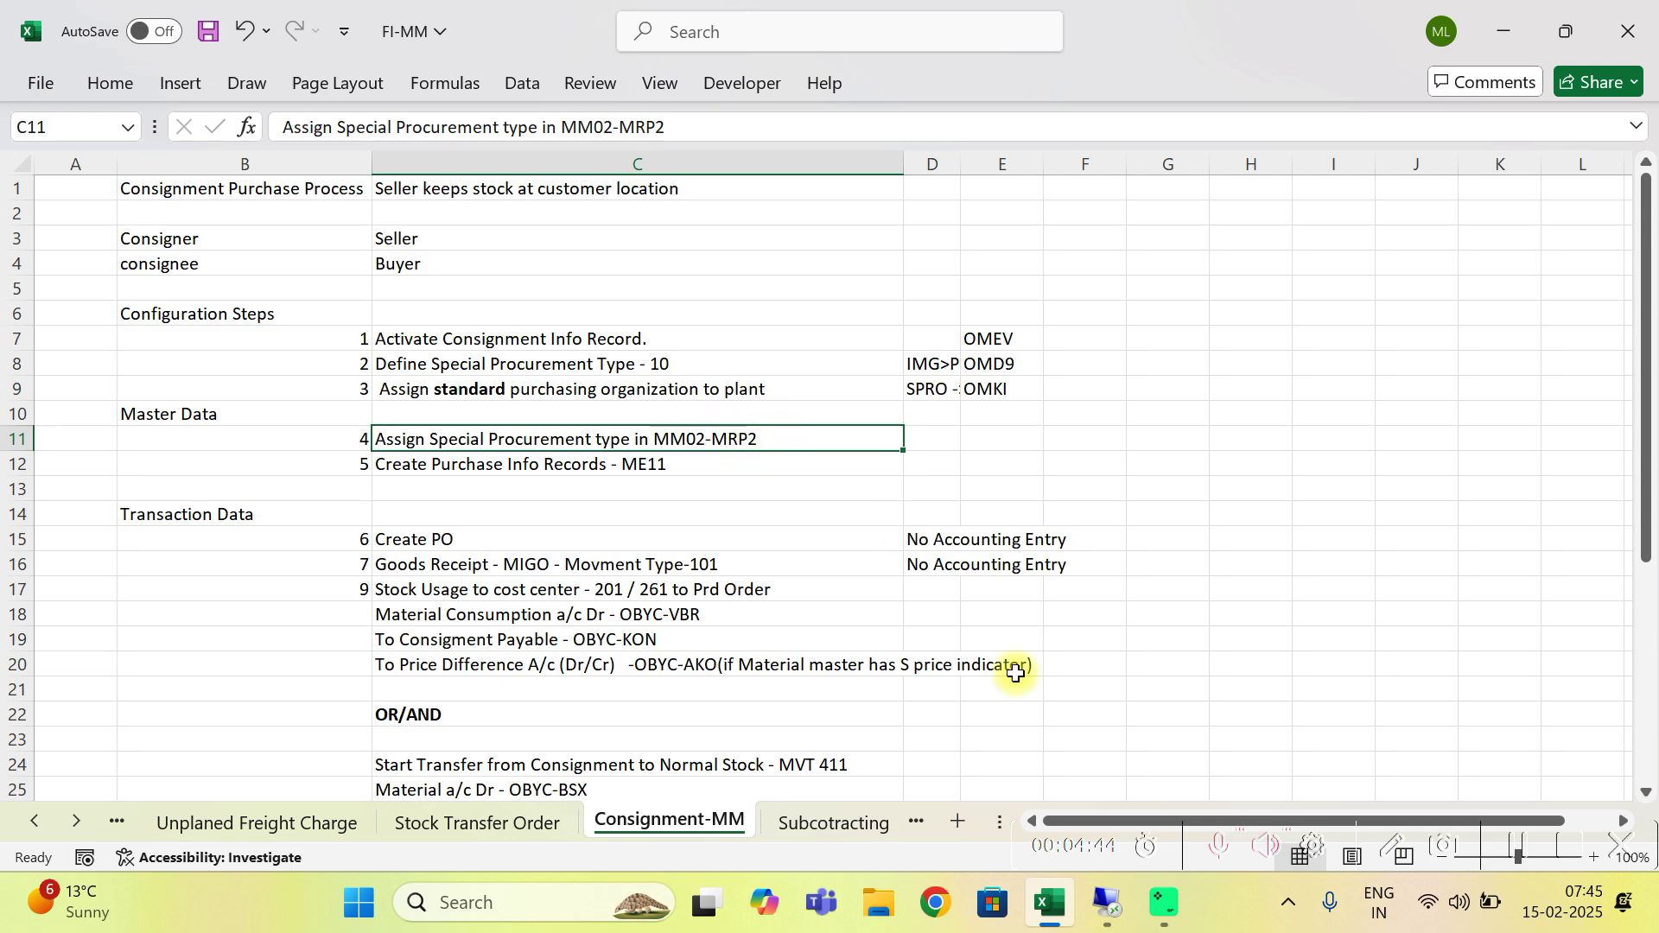
{"action": "left_click", "coordinate": [1109, 916]}
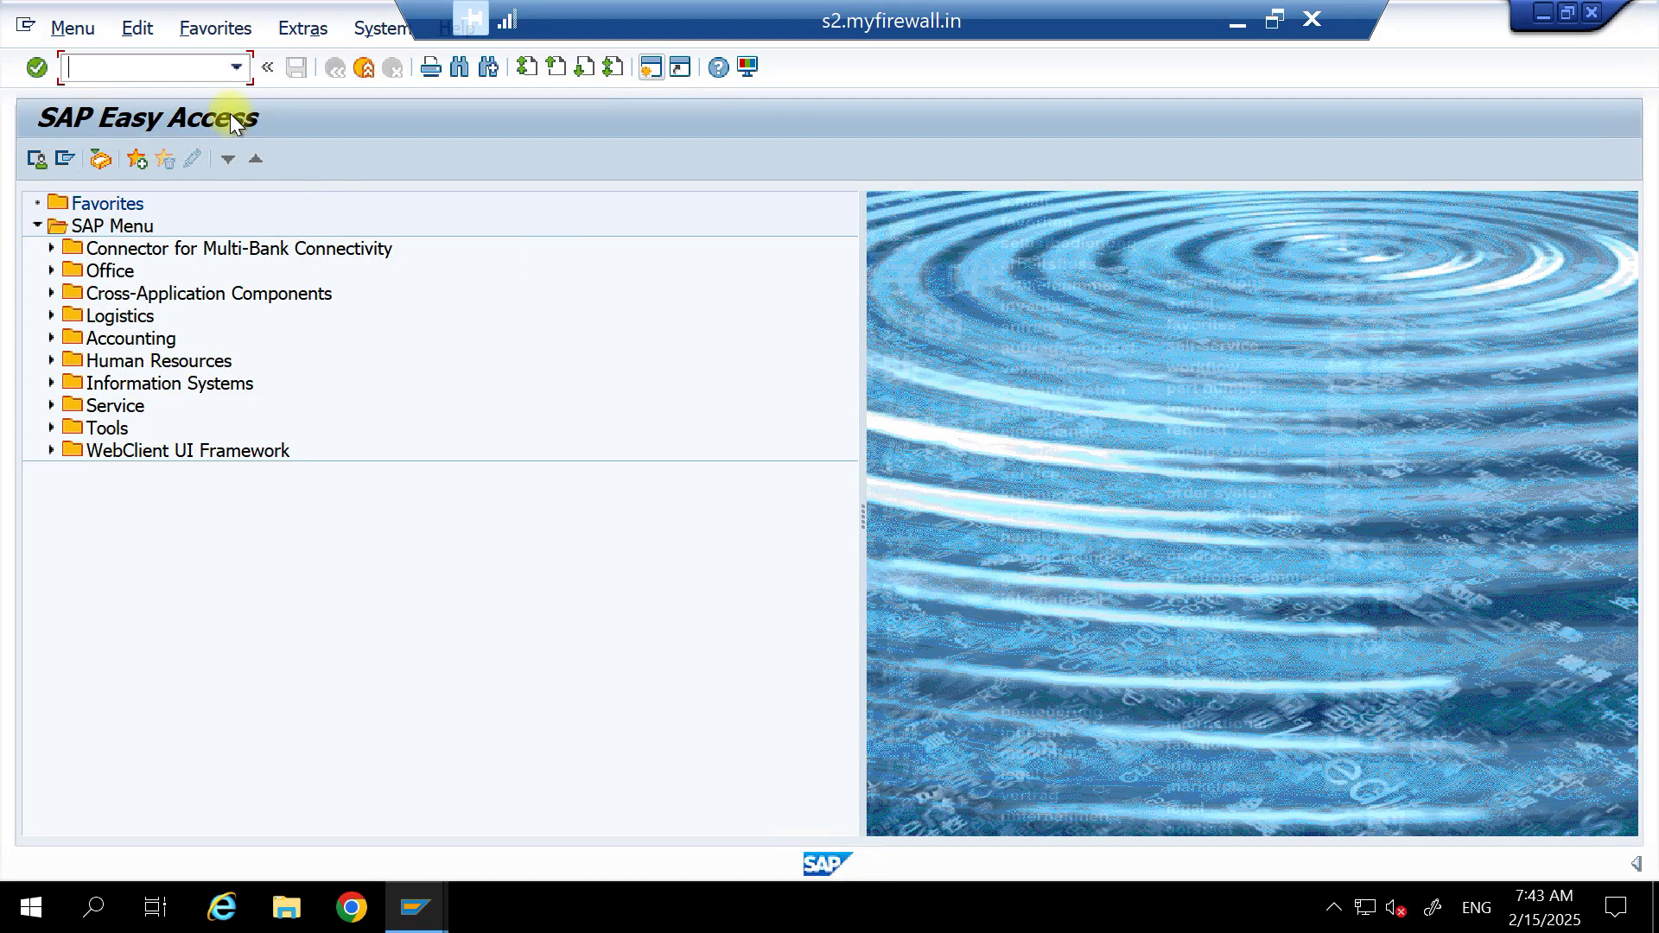
{"action": "type", "text": "mm03"}
{"action": "key", "text": "Return"}
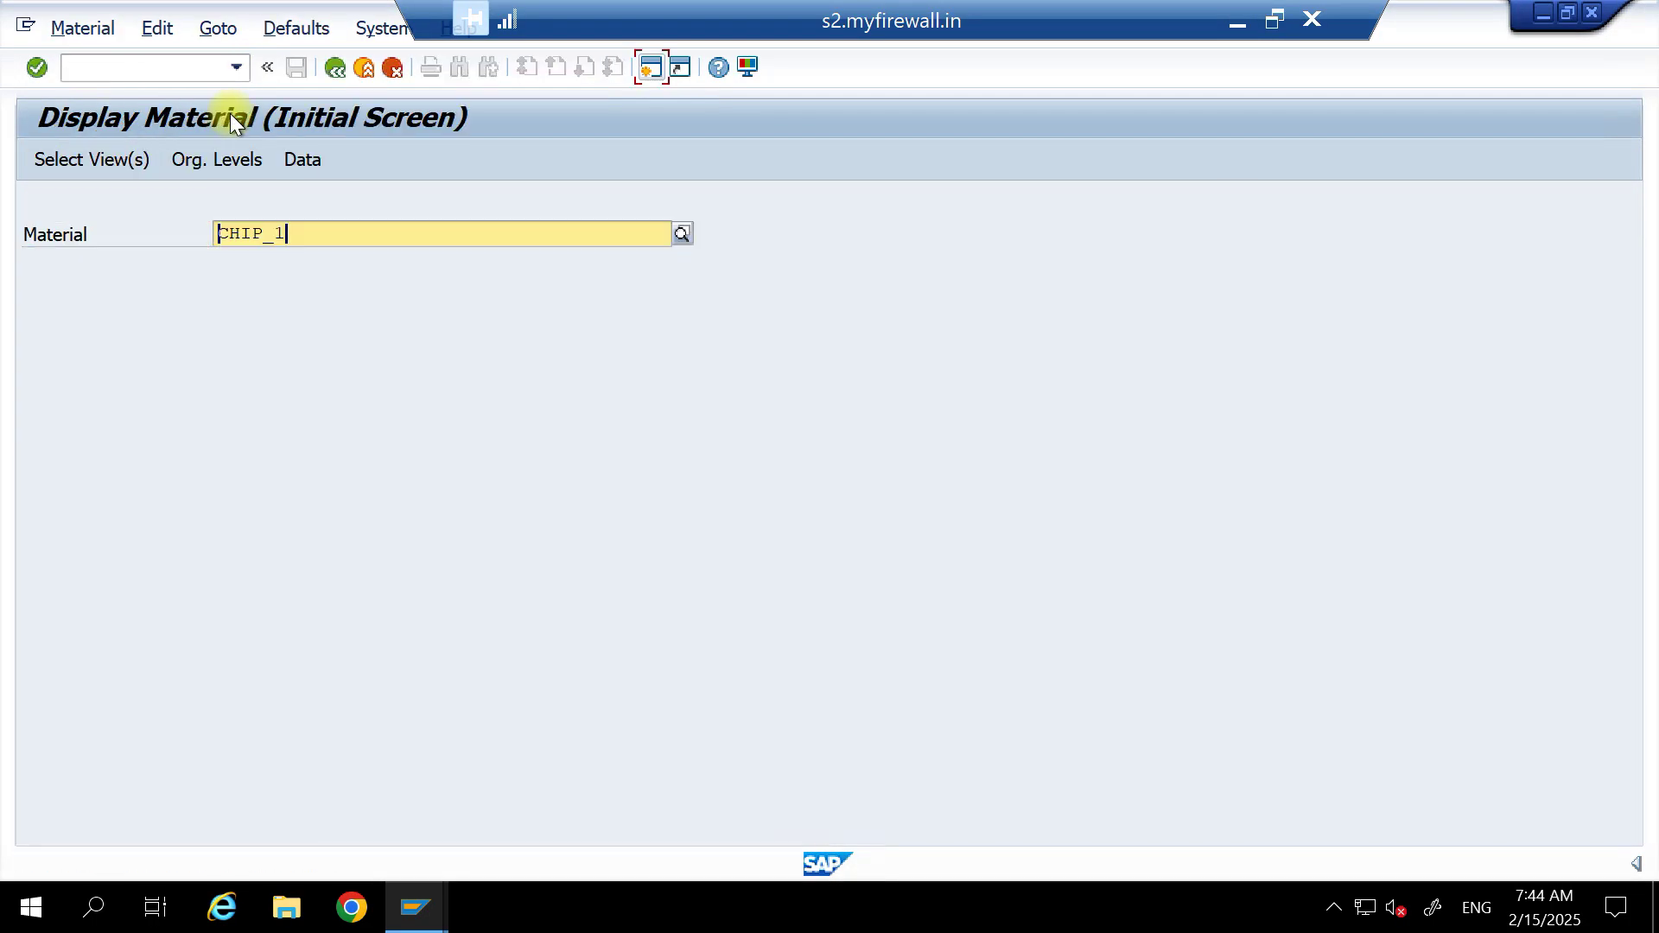
Display material CHIP_1 with plant IN5A and storage location ARM as its organizational levels.
{"action": "key", "text": "Return"}
{"action": "key", "text": "Return"}
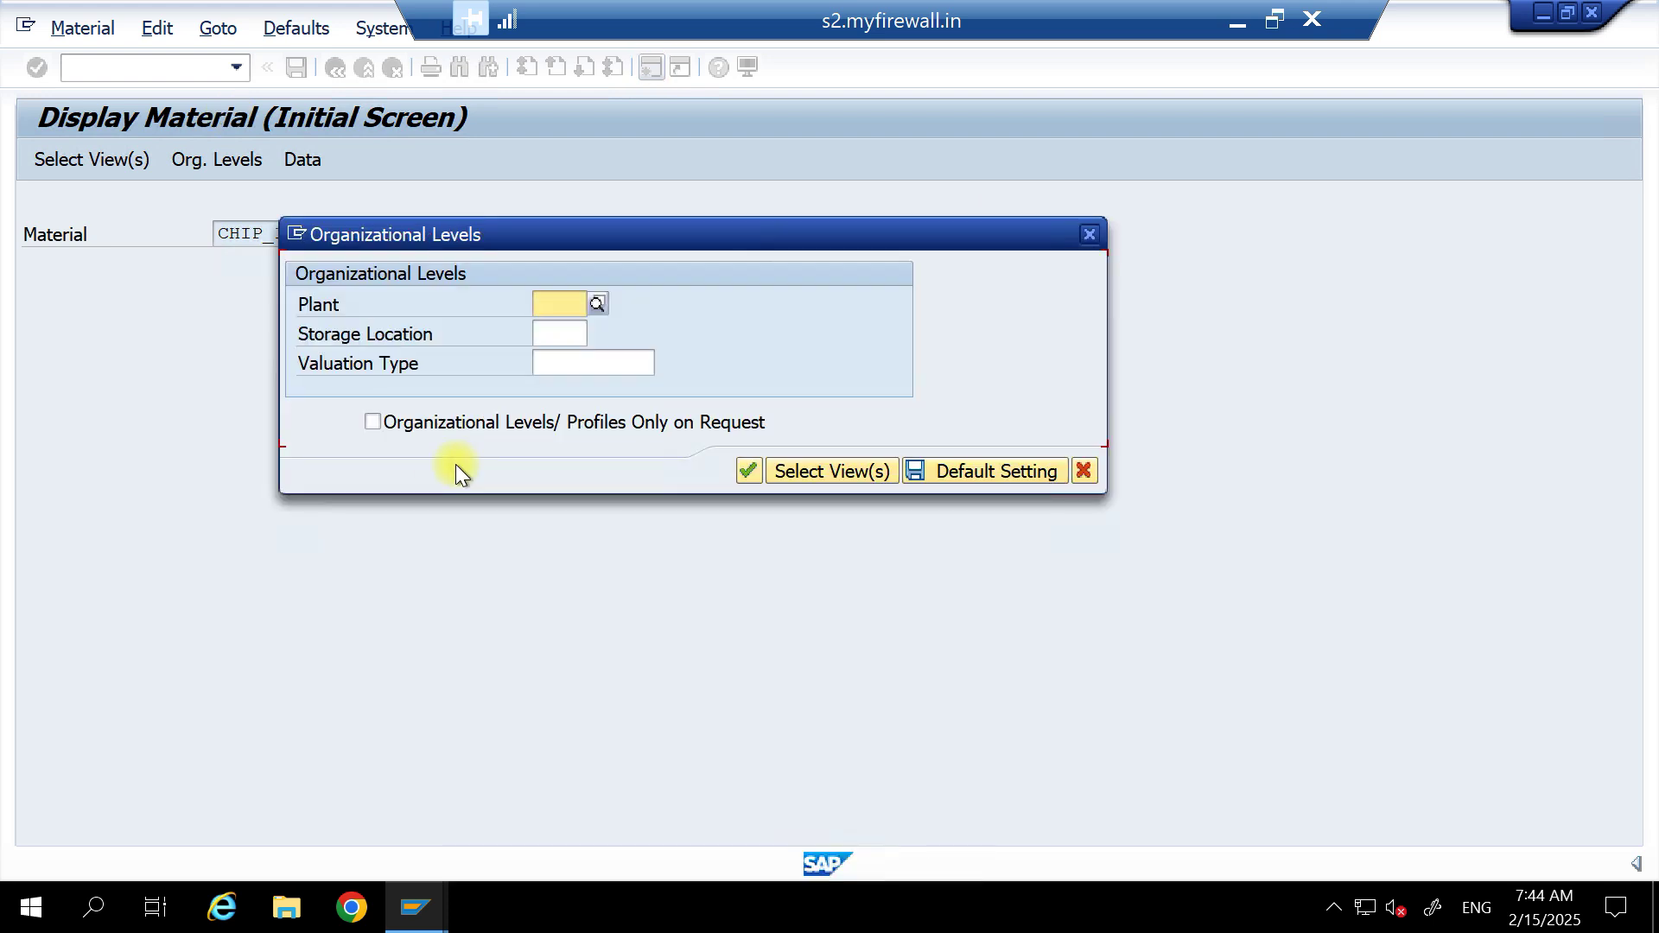
{"action": "key", "text": "Down"}
{"action": "key", "text": "Down"}
{"action": "key", "text": "Tab"}
{"action": "key", "text": "Down"}
{"action": "key", "text": "Down"}
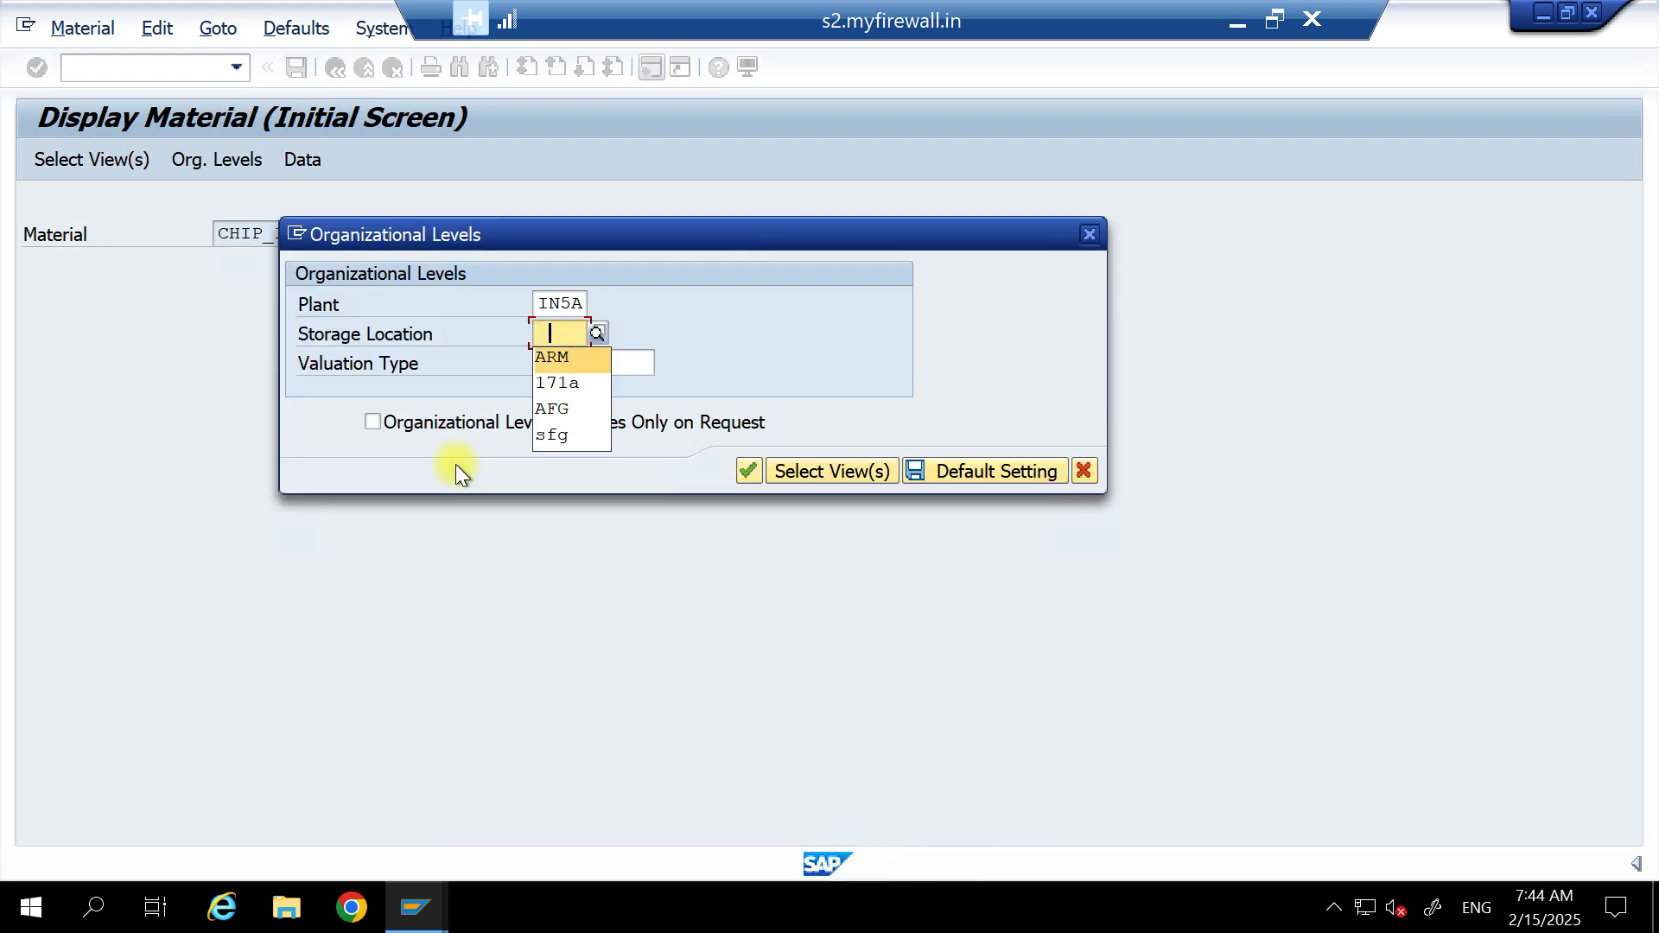
{"action": "key", "text": "Return"}
{"action": "key", "text": "Return"}
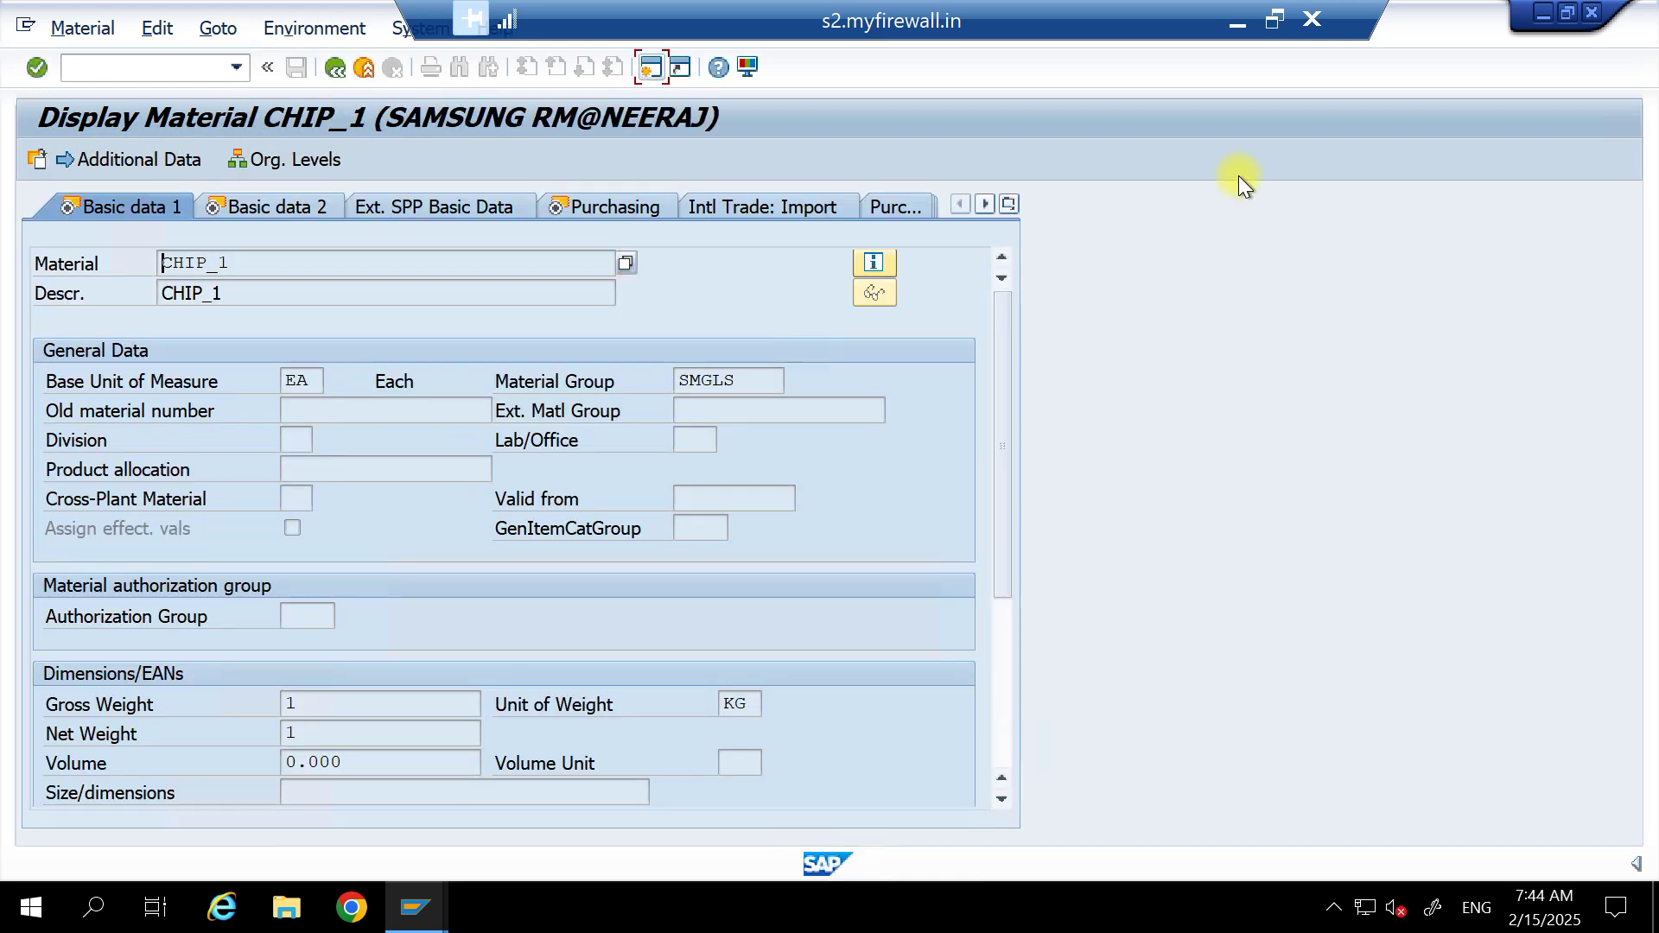
Check the special procurement key and its possible values in the material's MRP 2 view, and return to the initial screen.
{"action": "left_click", "coordinate": [1011, 203]}
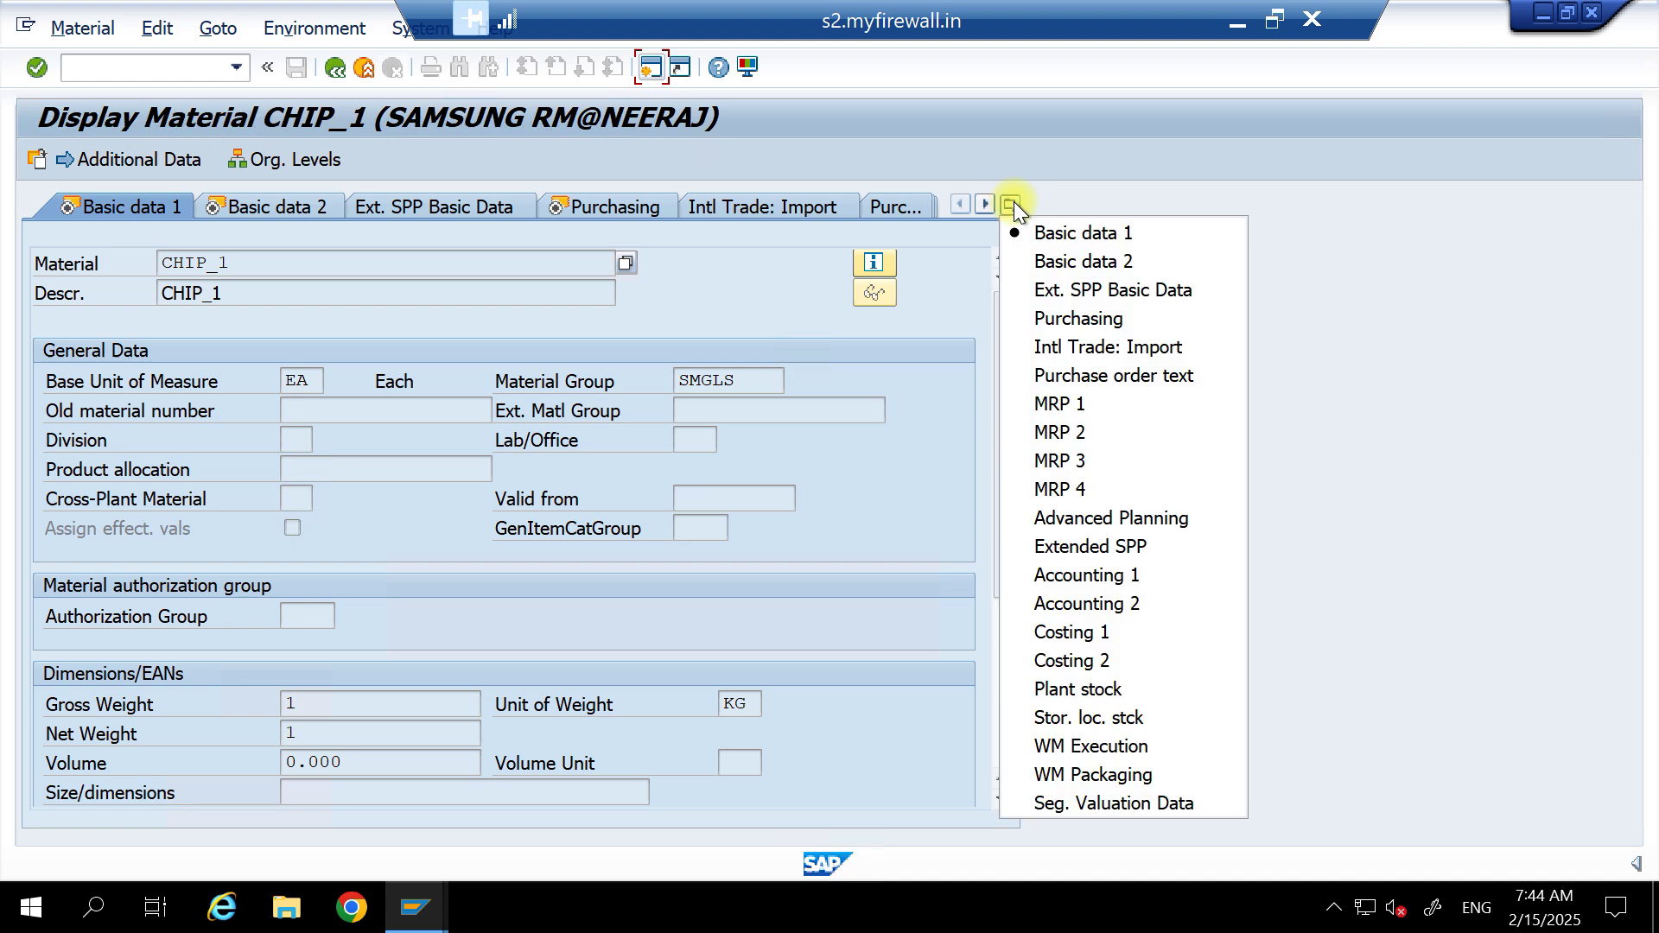
{"action": "left_click", "coordinate": [1065, 432]}
{"action": "left_click_drag", "start_coordinate": [320, 443], "coordinate": [233, 450]}
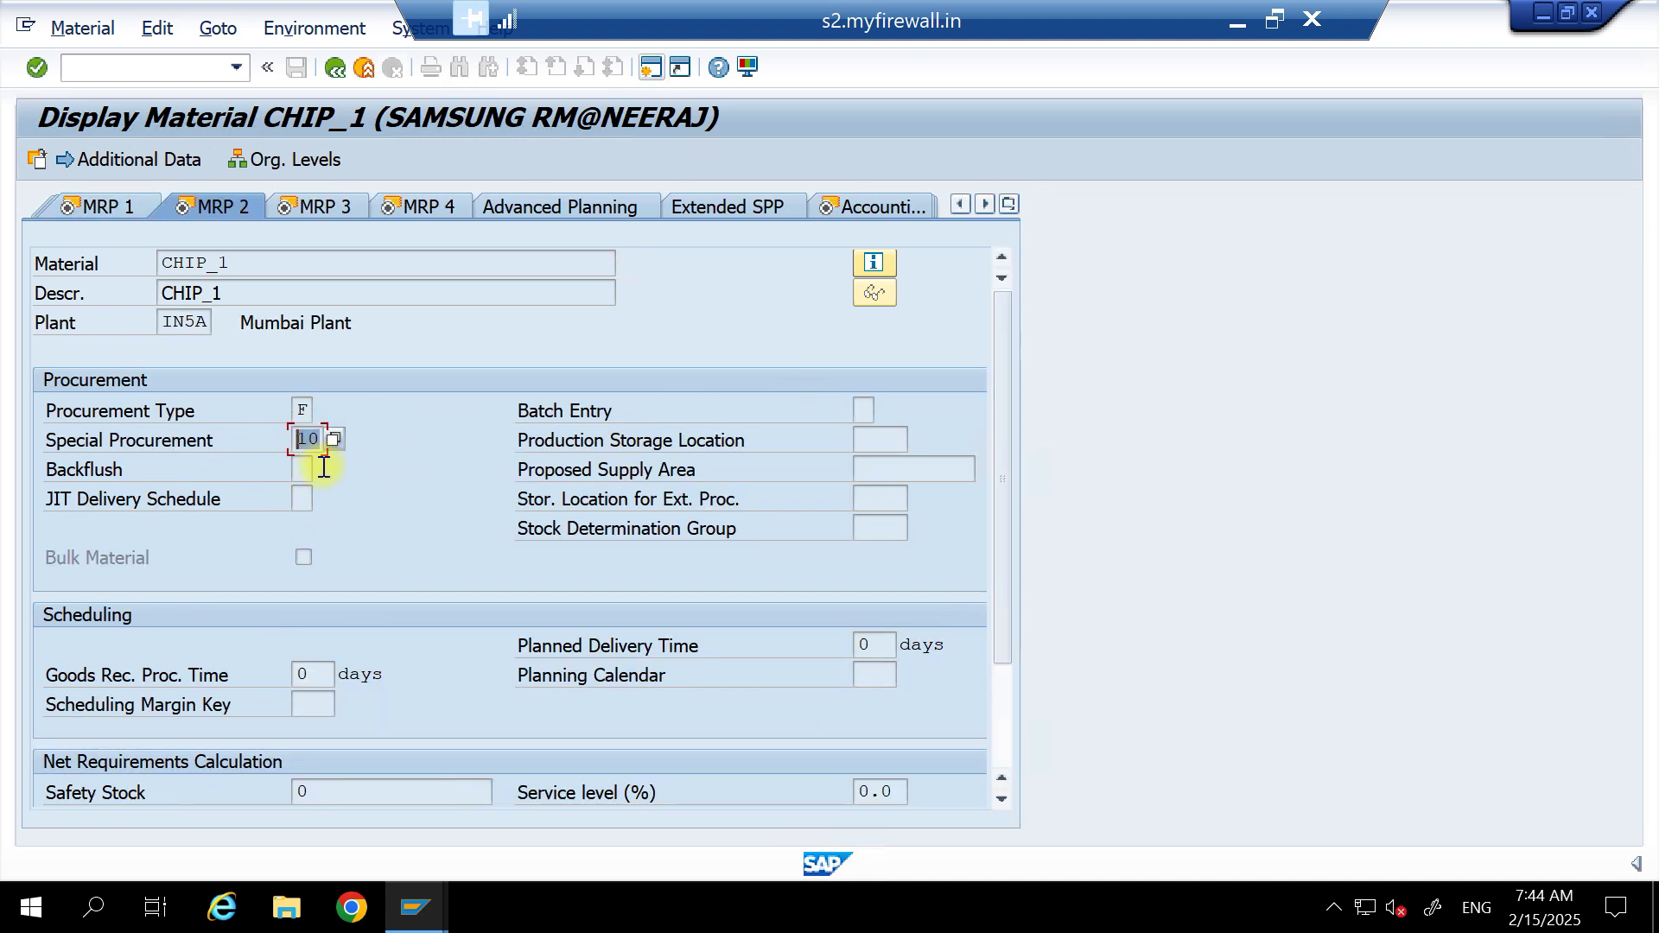
{"action": "left_click", "coordinate": [334, 442]}
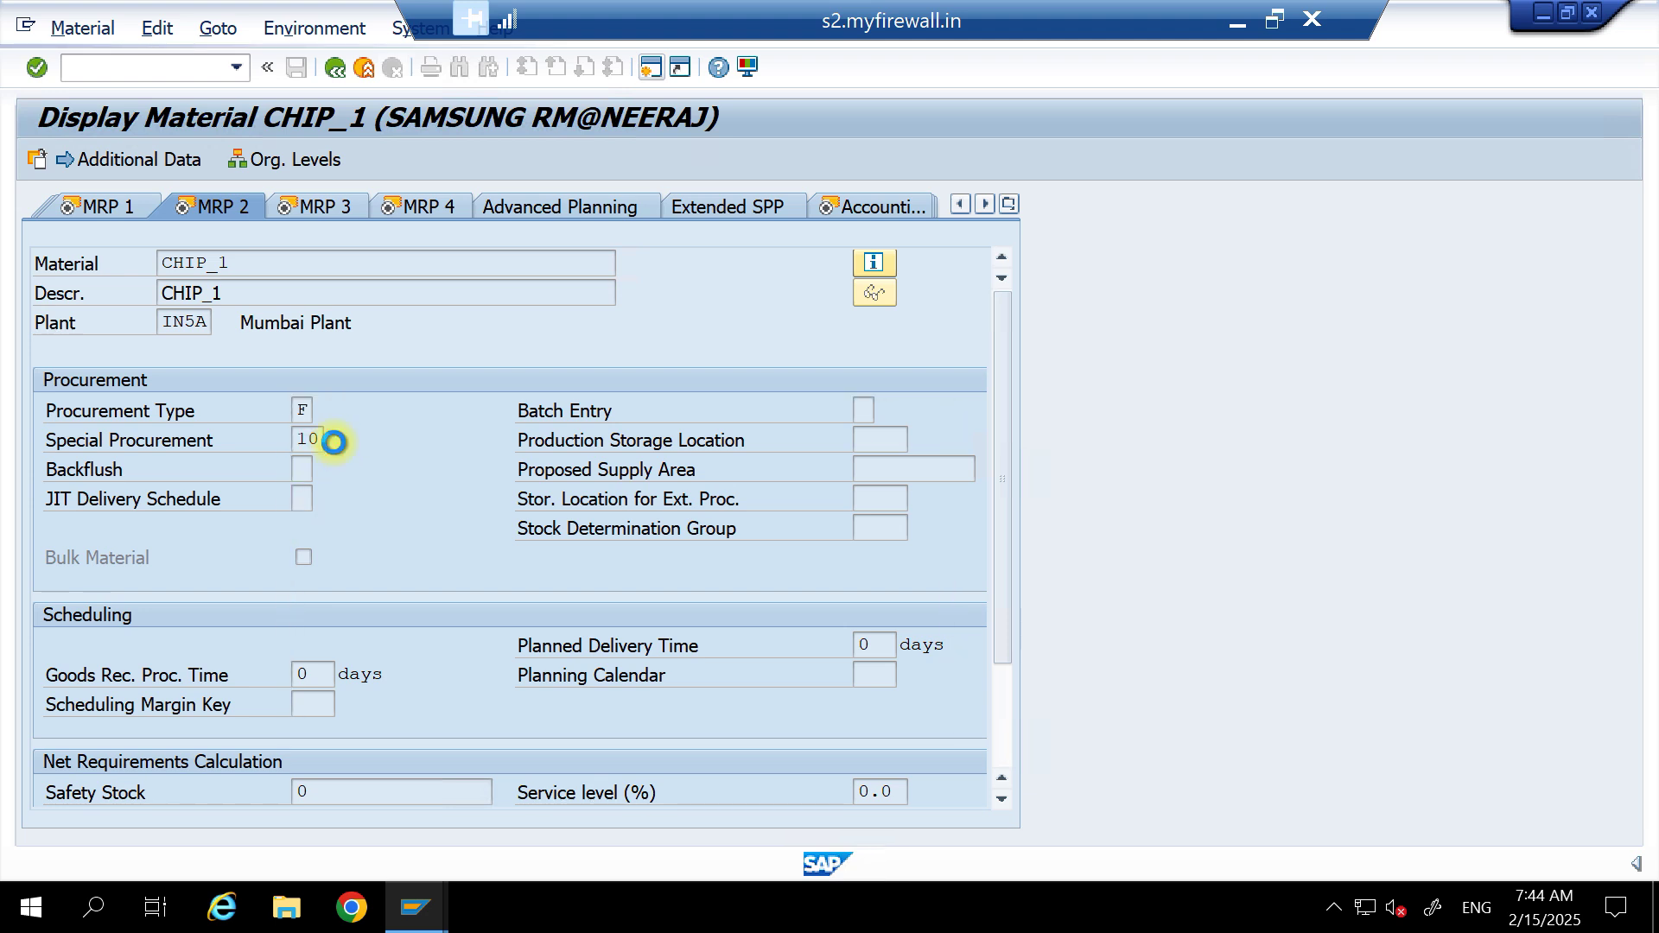
{"action": "left_click", "coordinate": [396, 334]}
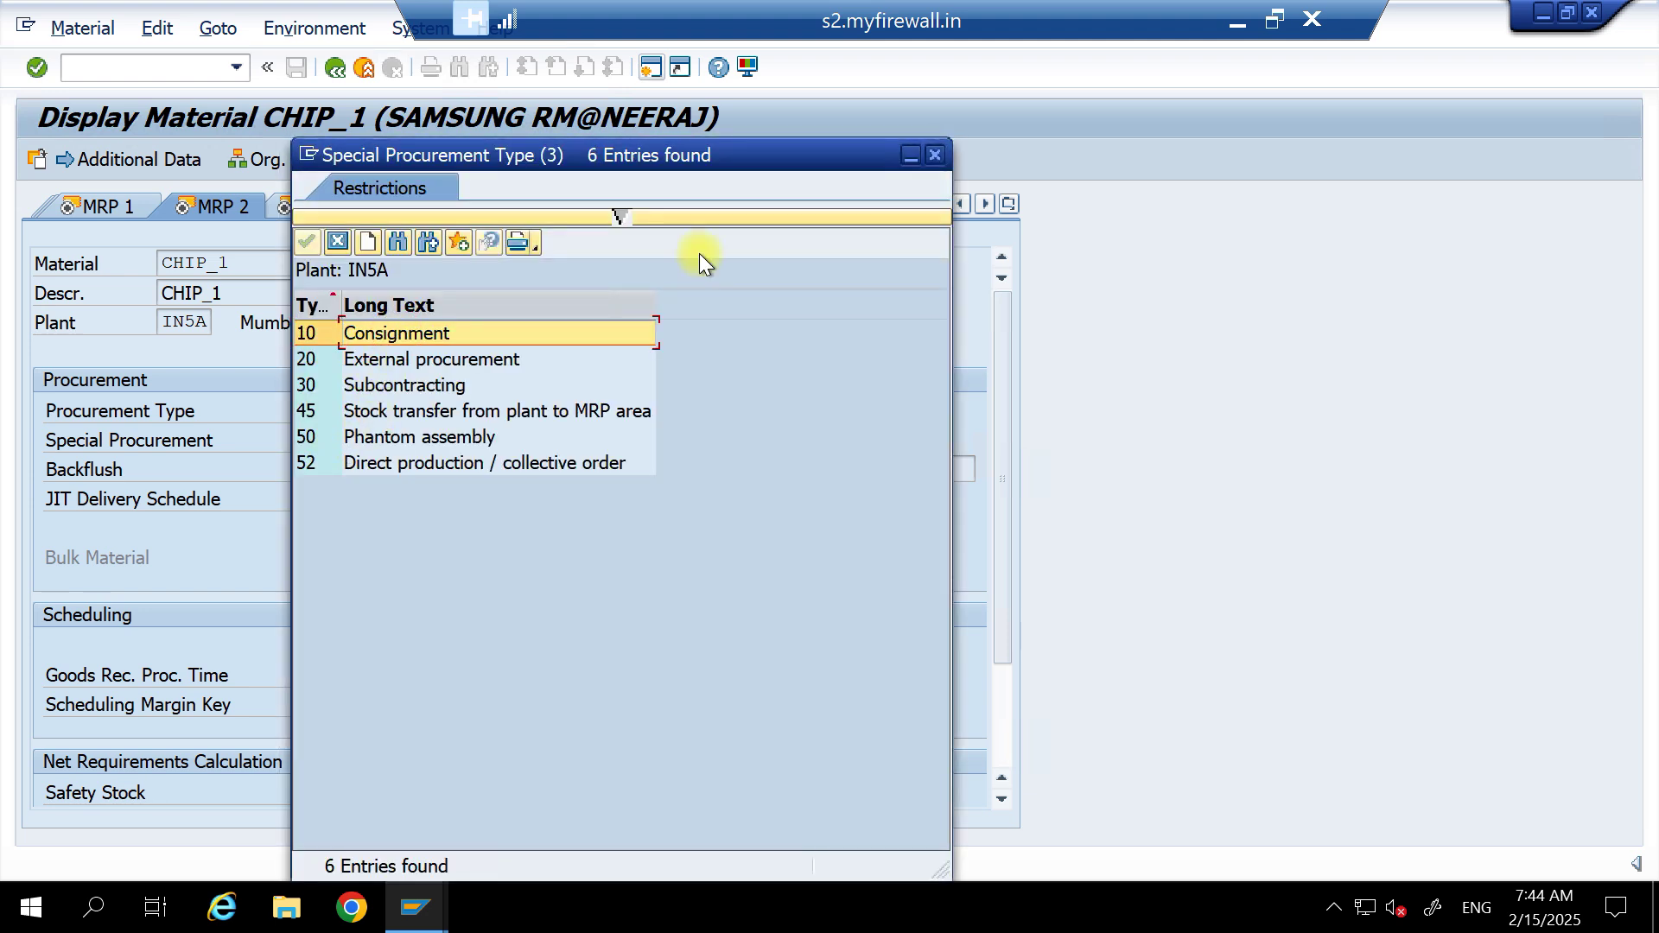
{"action": "left_click", "coordinate": [935, 158]}
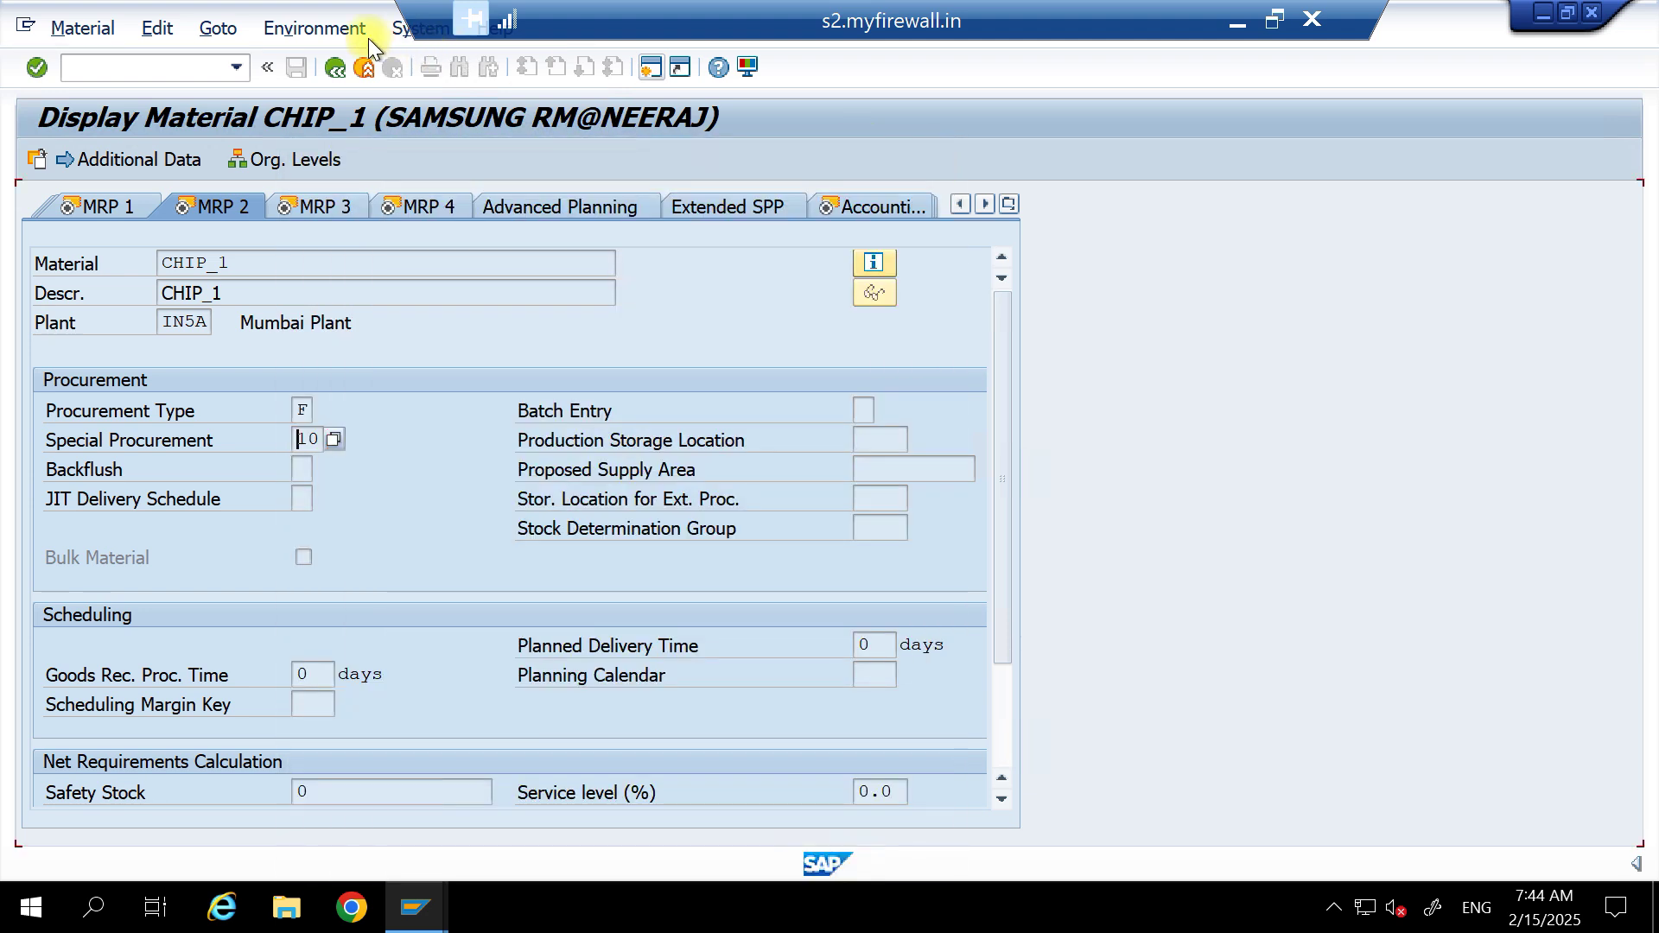
{"action": "left_click", "coordinate": [333, 67]}
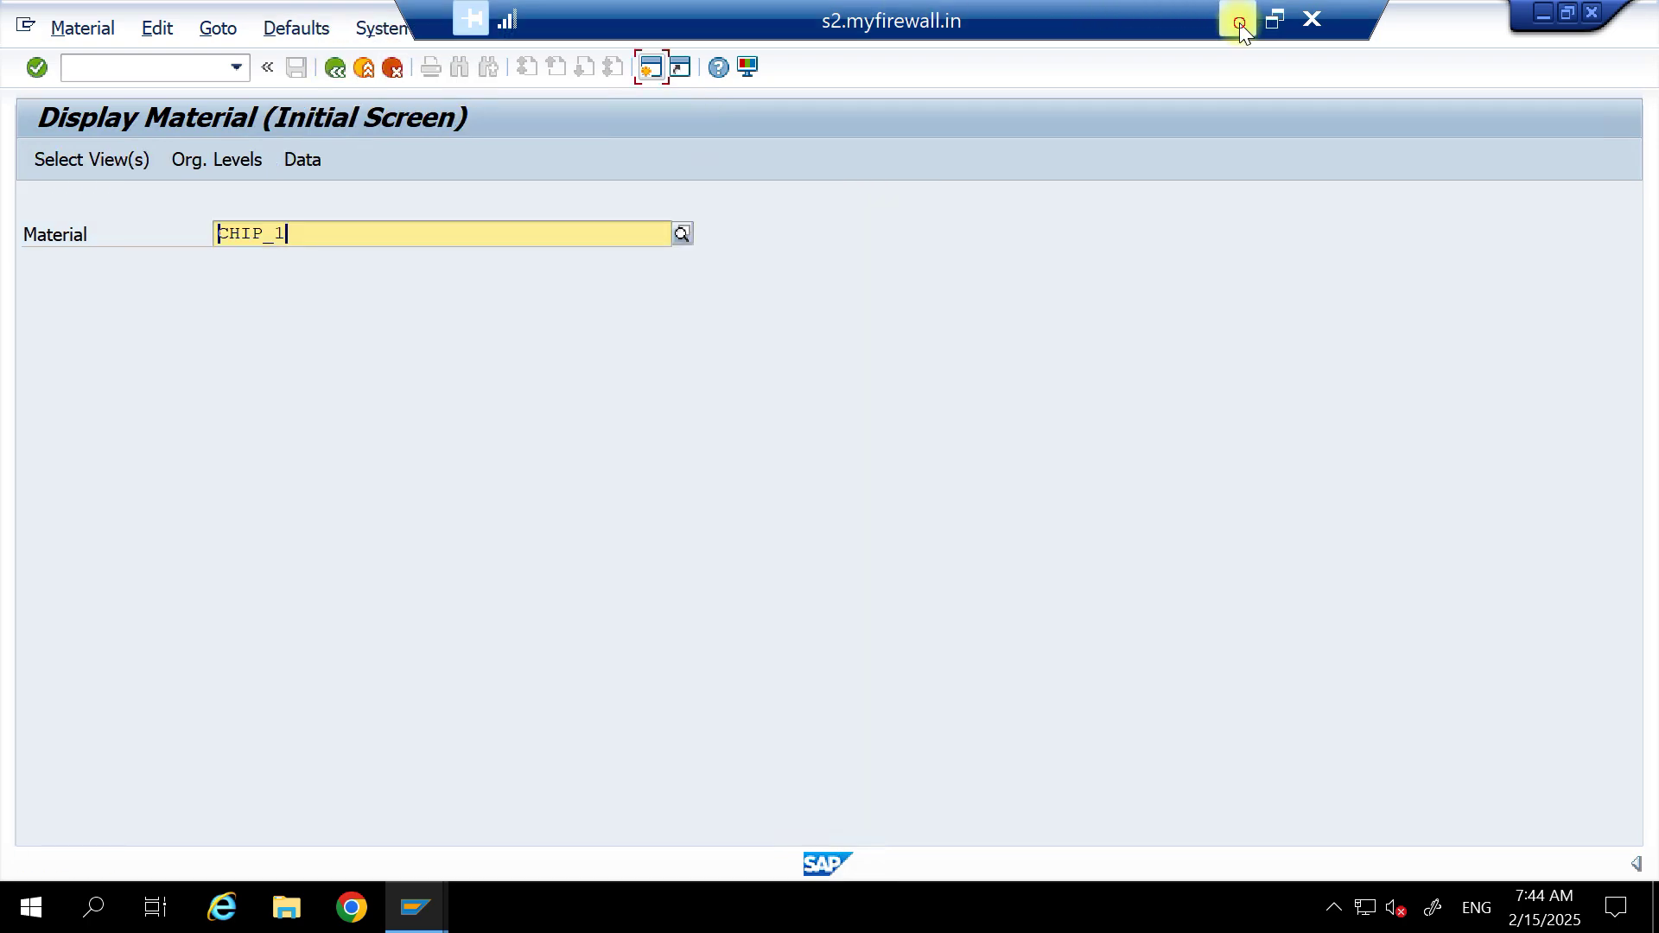
Look up the purchase info record step in the Excel notes, exit the material display in SAP, and open transaction ME13.
{"action": "left_click", "coordinate": [1239, 26]}
{"action": "left_click", "coordinate": [567, 474]}
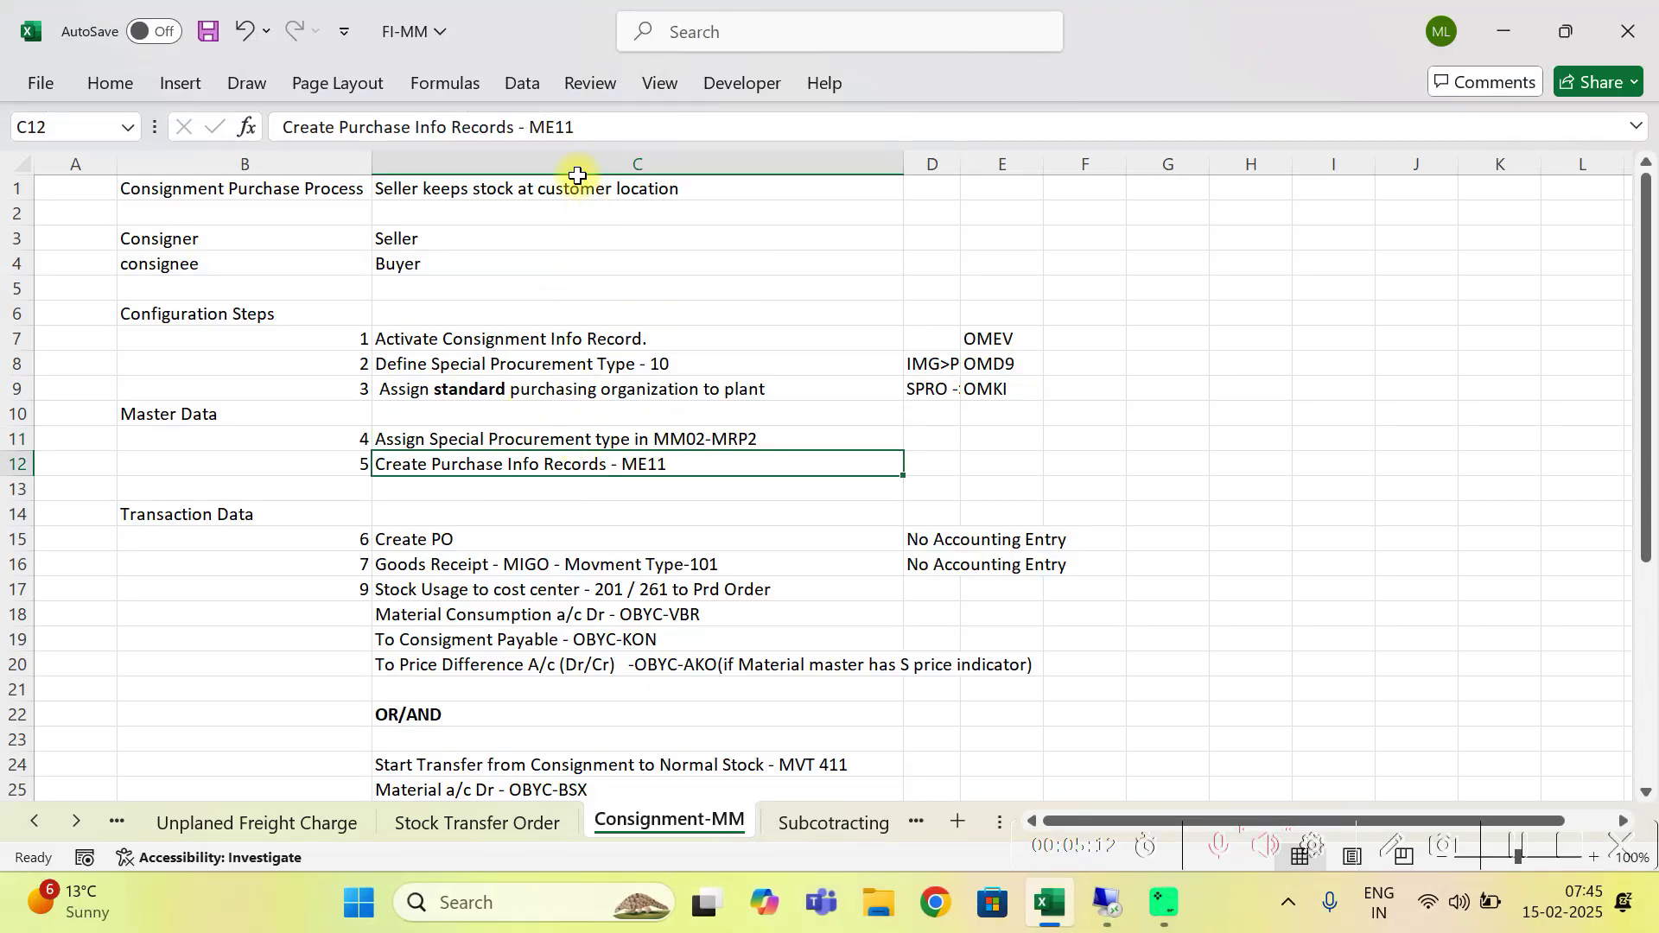
{"action": "left_click", "coordinate": [1103, 899]}
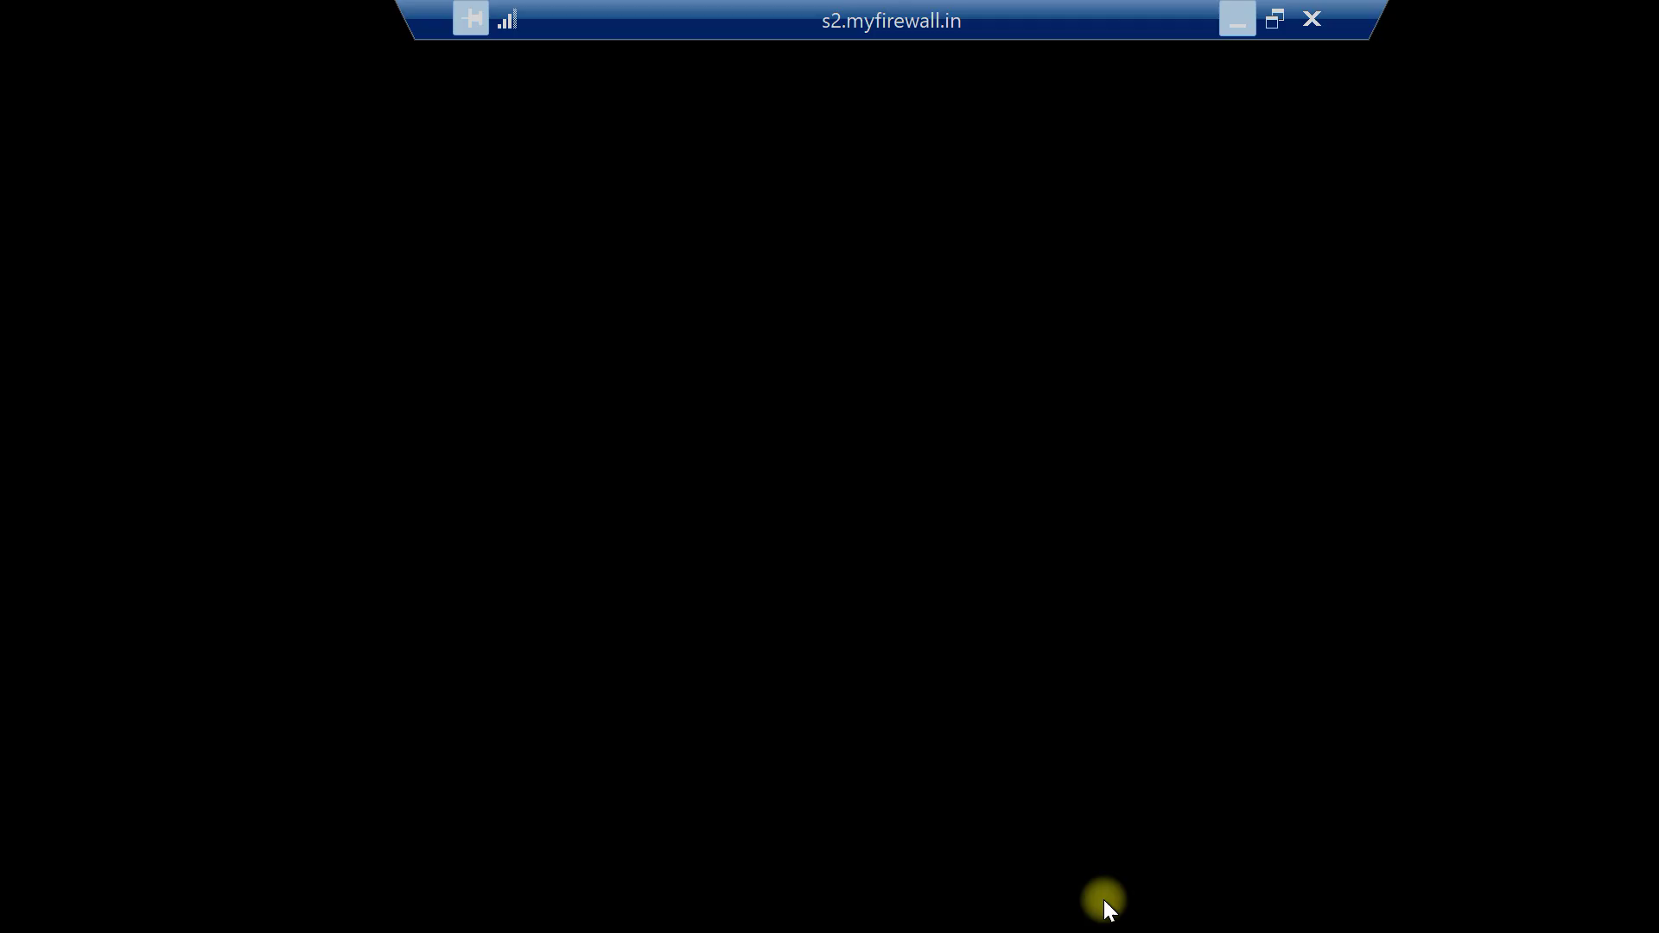
{"action": "left_click", "coordinate": [363, 69]}
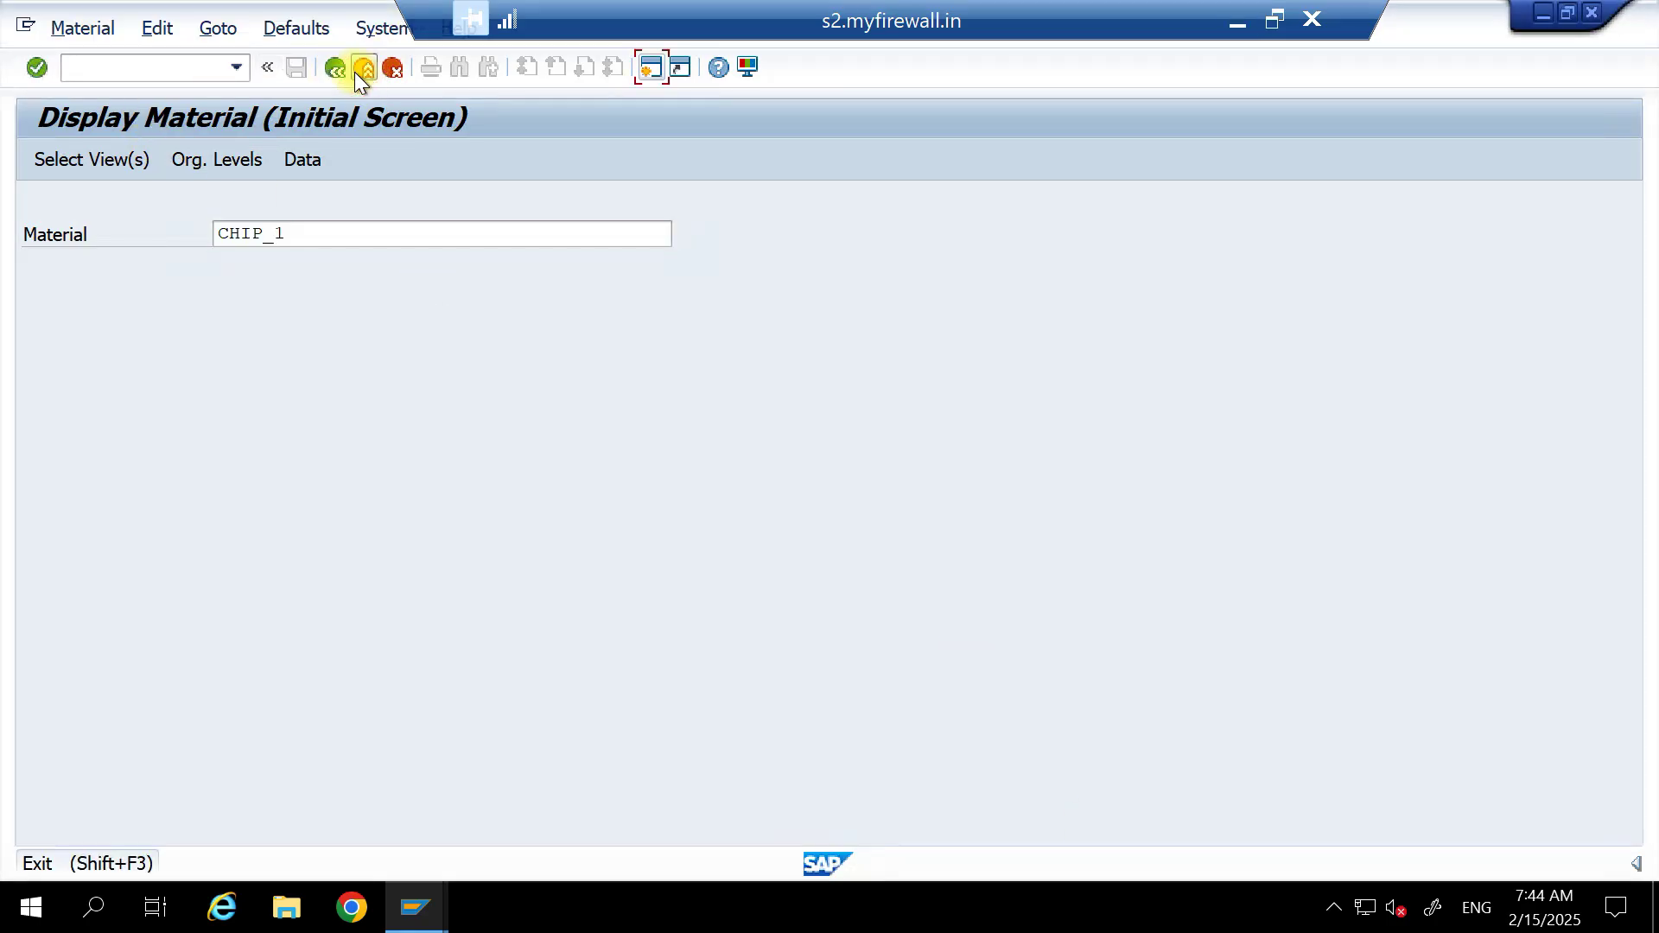
{"action": "type", "text": "me"}
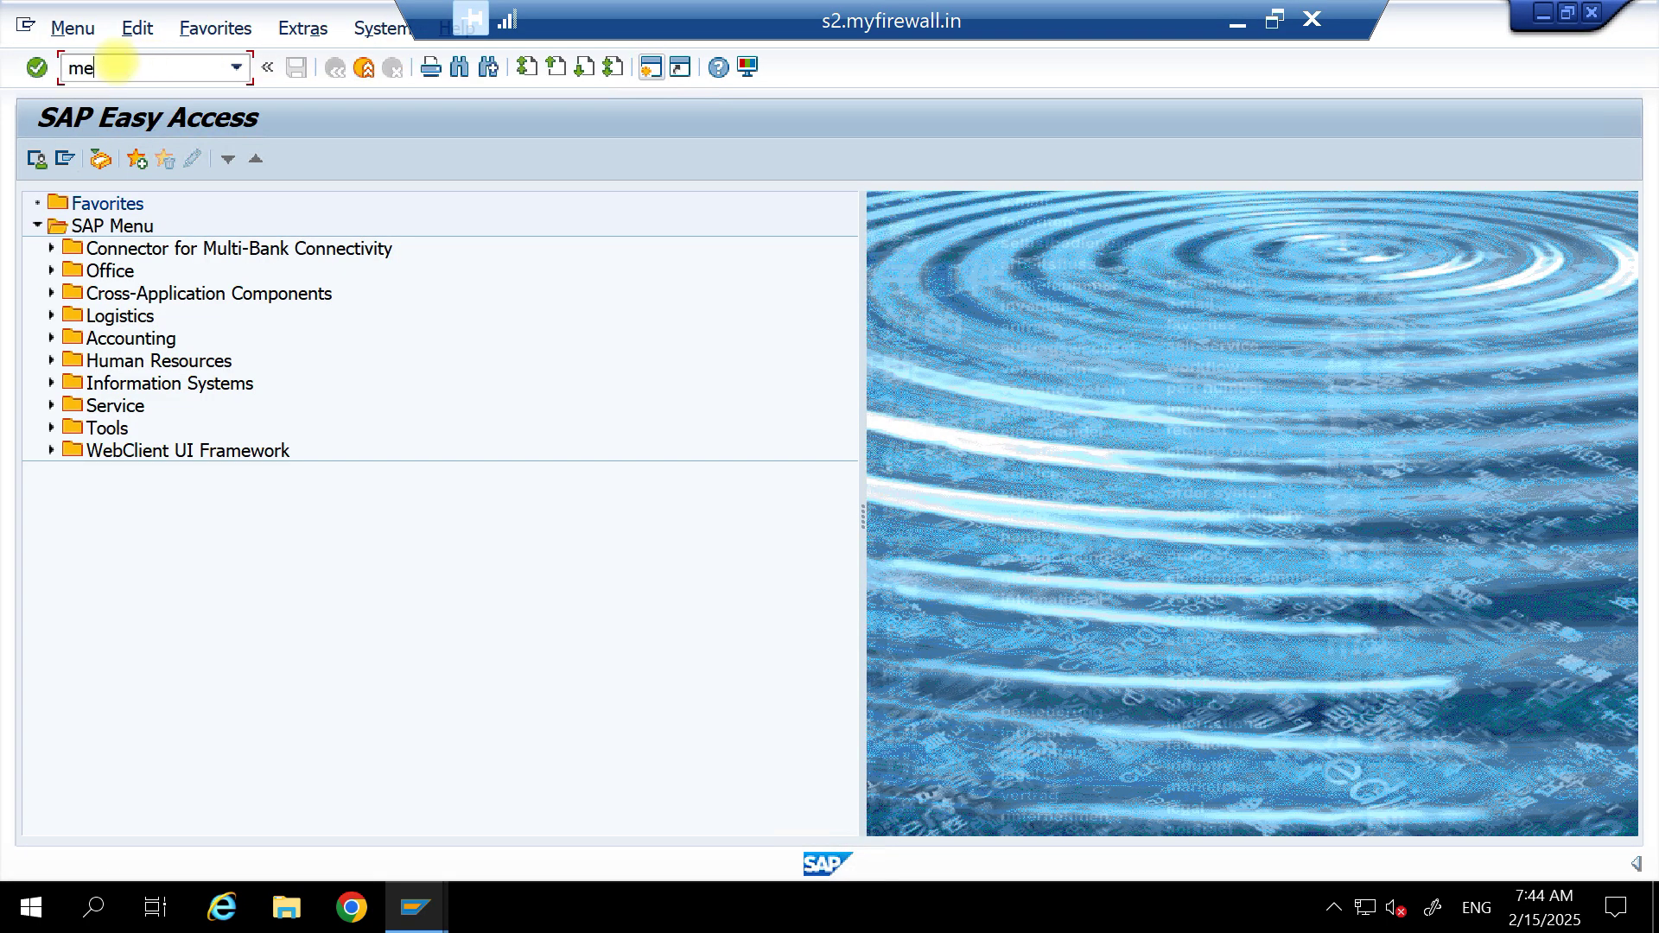
{"action": "type", "text": "13"}
{"action": "key", "text": "Return"}
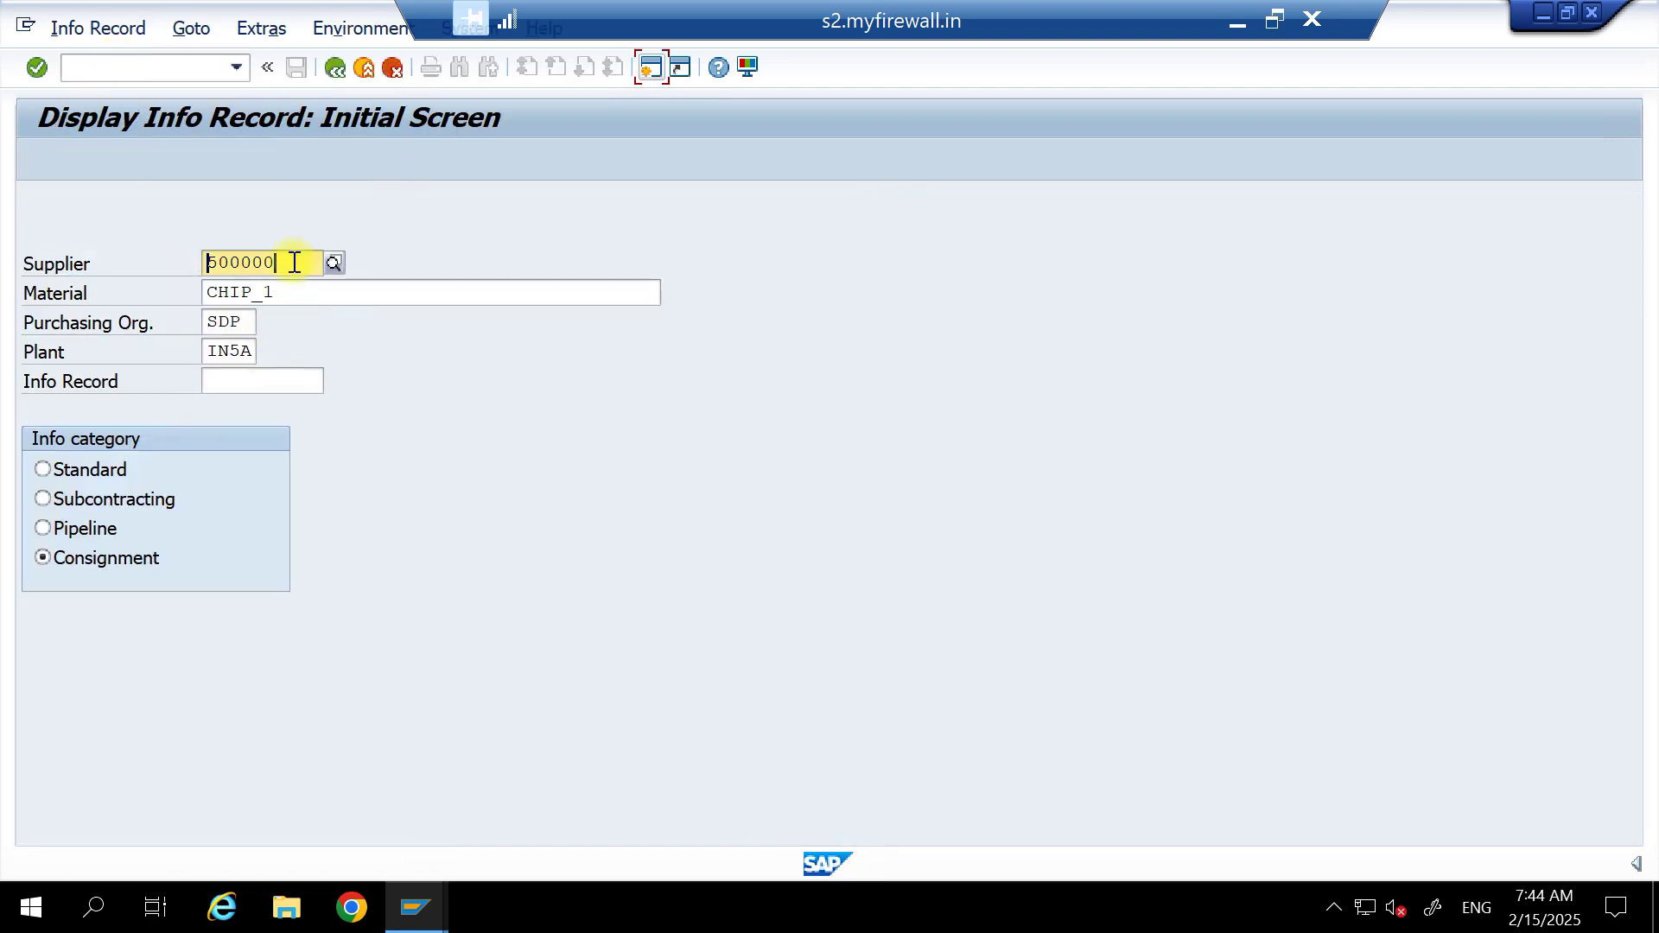
Review the supplier, material and purchasing organization entries, and display the consignment info record for CHIP_1 in plant IN5A.
{"action": "left_click_drag", "start_coordinate": [292, 260], "coordinate": [100, 263]}
{"action": "left_click", "coordinate": [263, 294]}
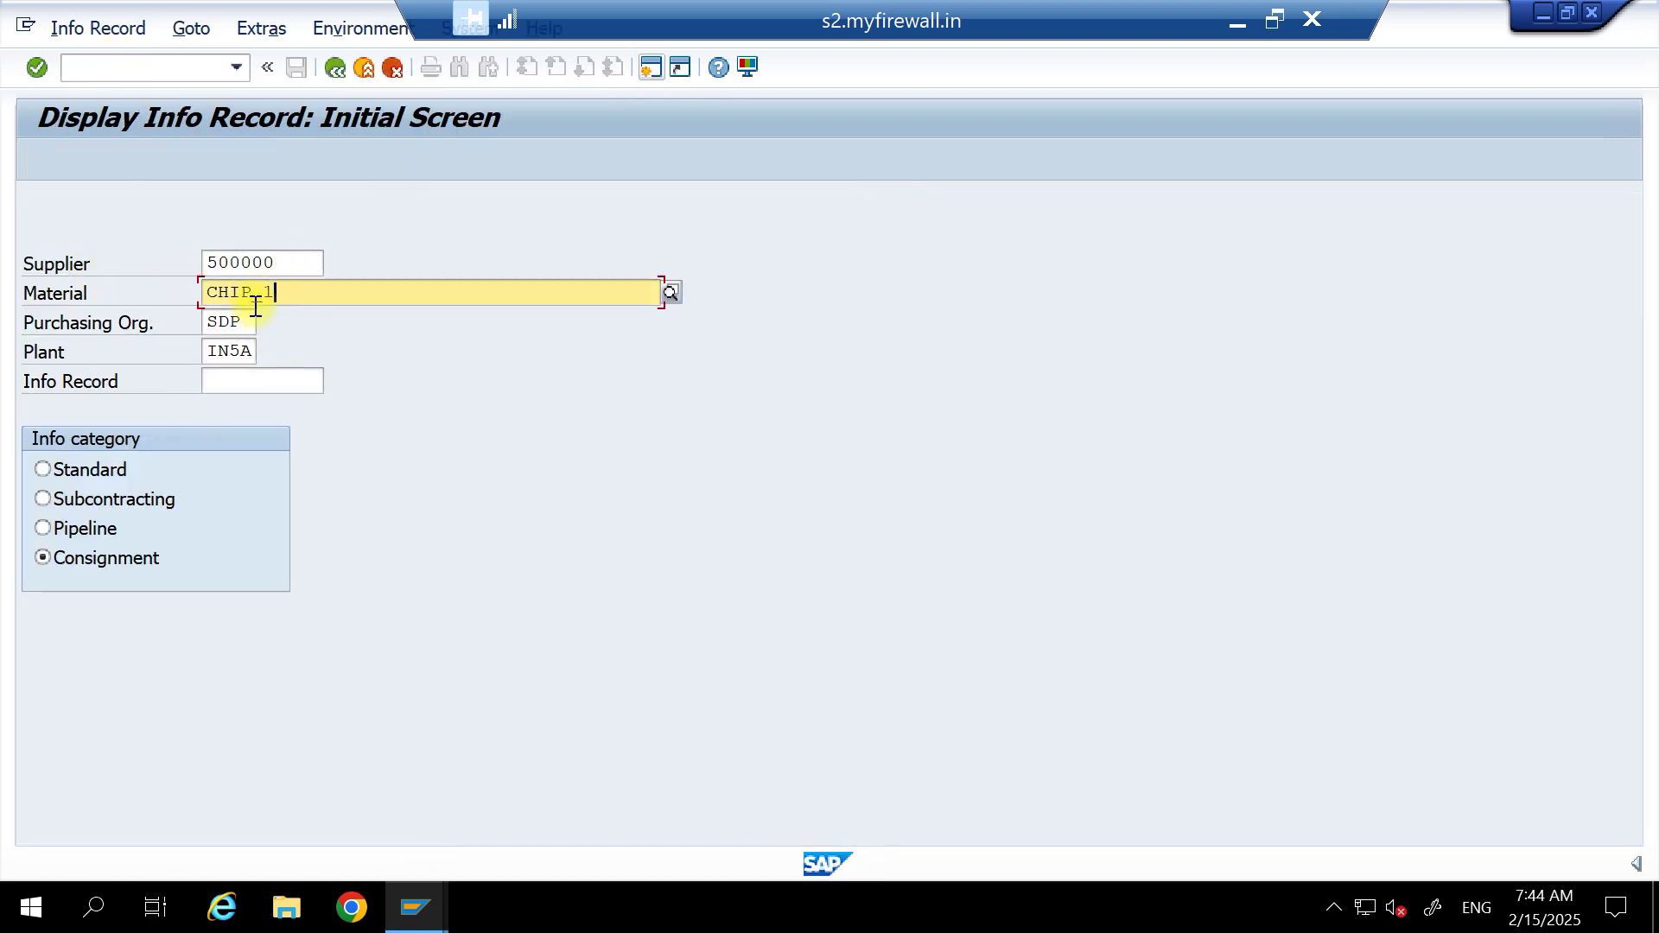
{"action": "left_click", "coordinate": [247, 319]}
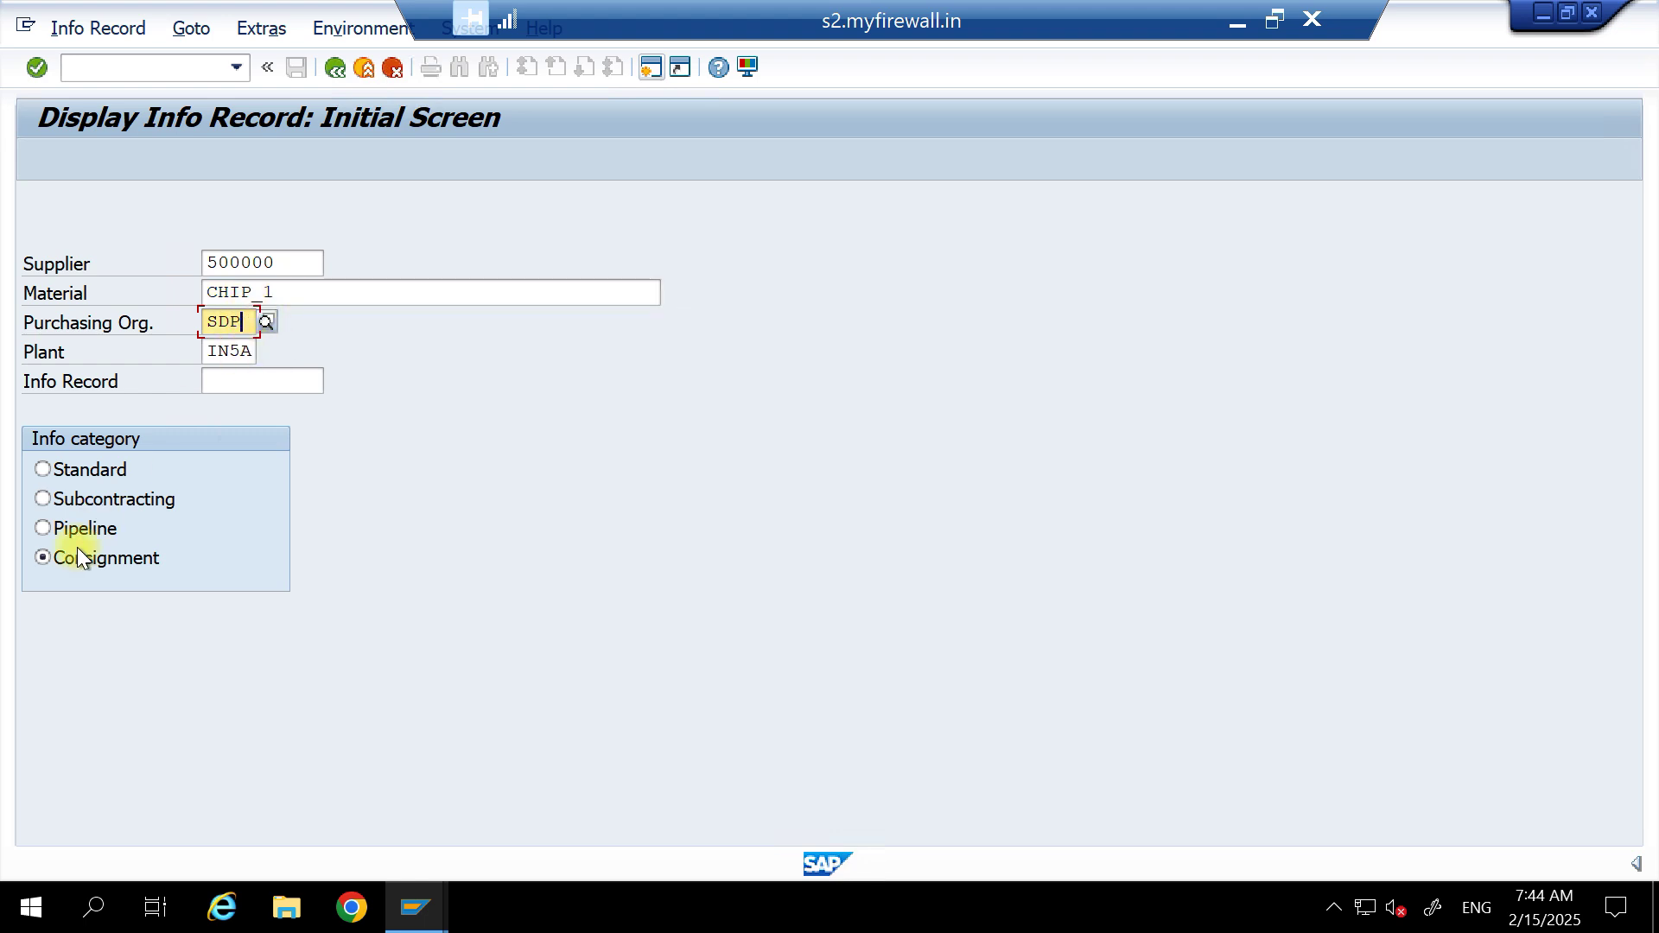
{"action": "key", "text": "Return"}
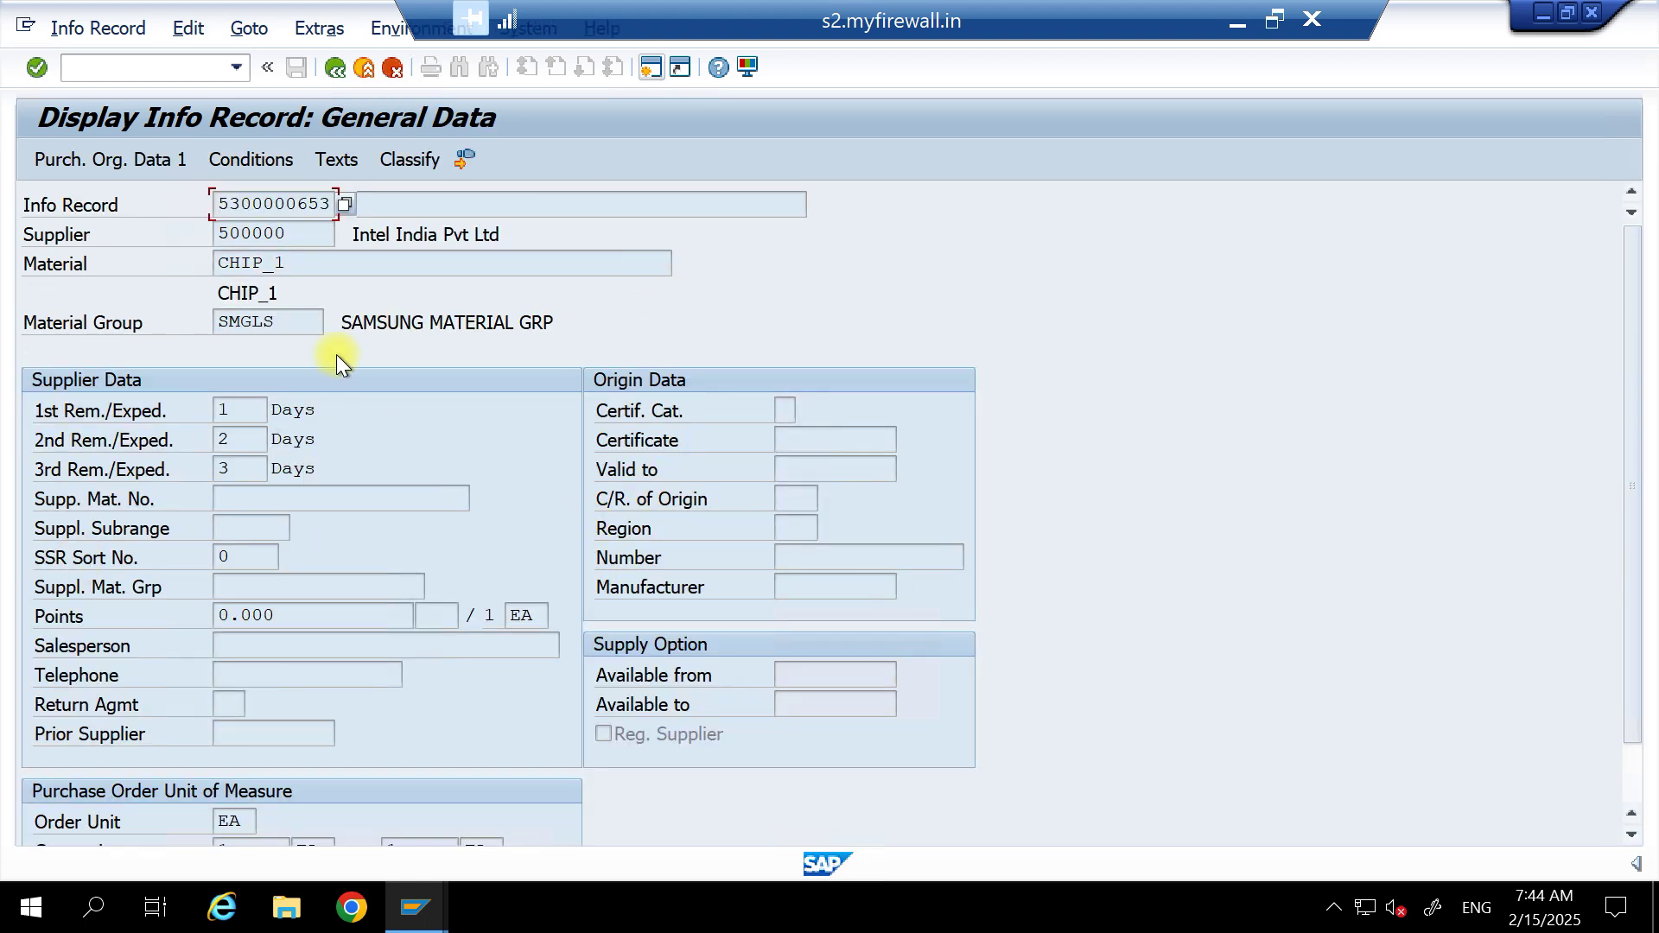
Check the net price in the info record's purchasing organization data and exit to SAP Easy Access.
{"action": "left_click", "coordinate": [101, 157]}
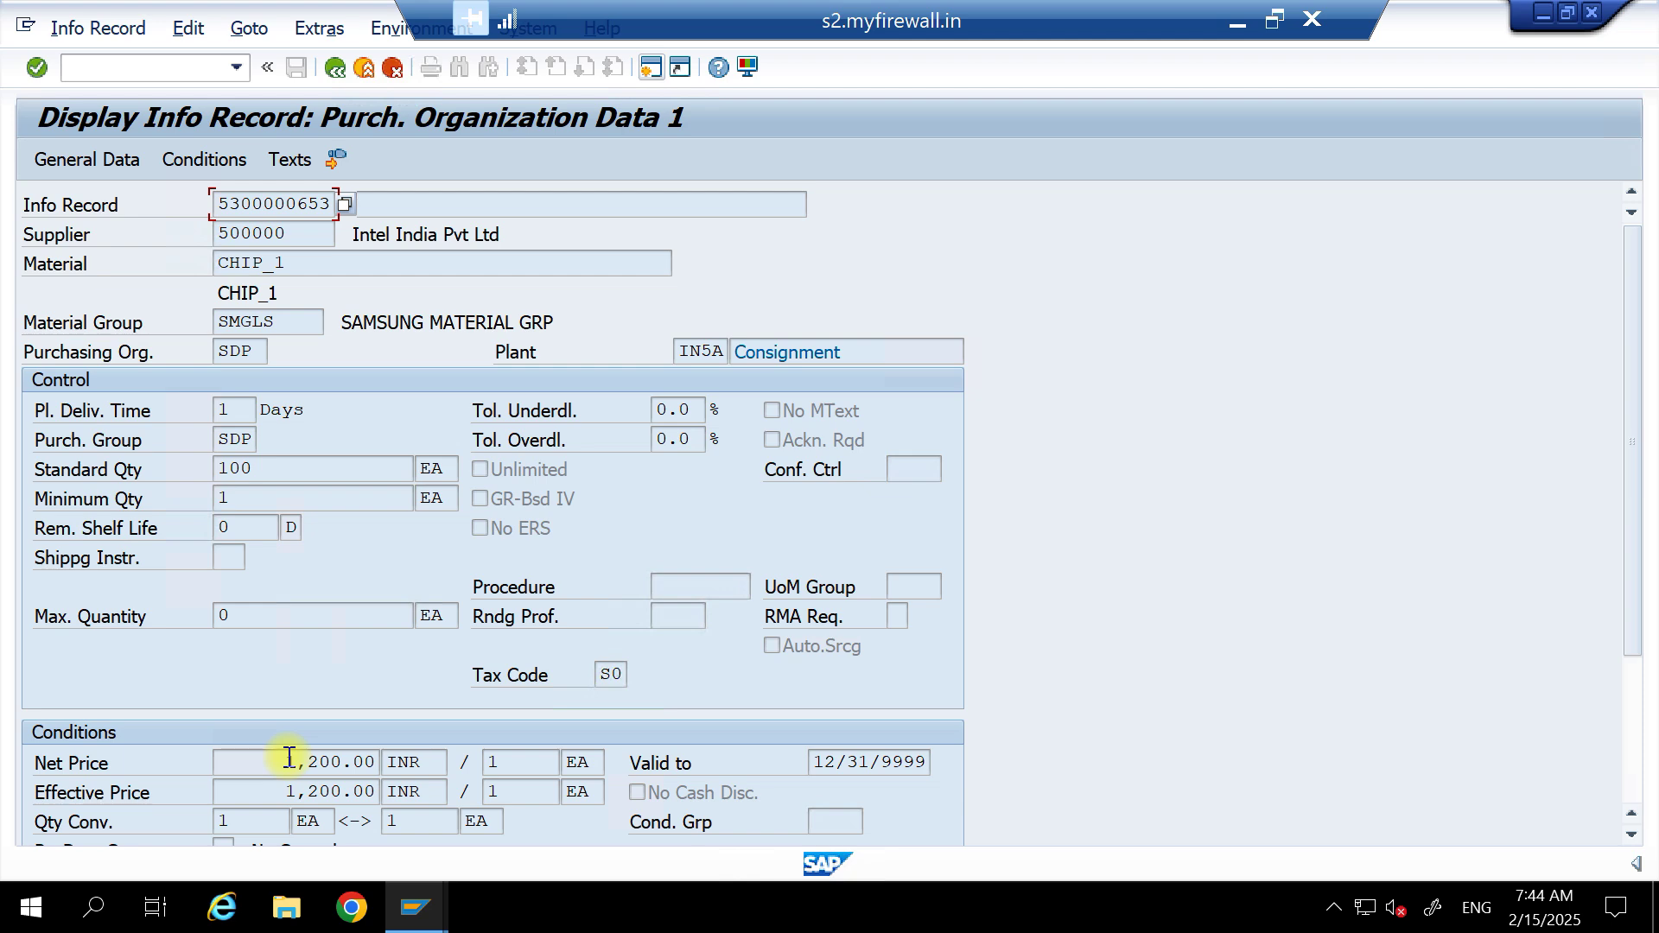
{"action": "left_click_drag", "start_coordinate": [286, 762], "coordinate": [441, 761]}
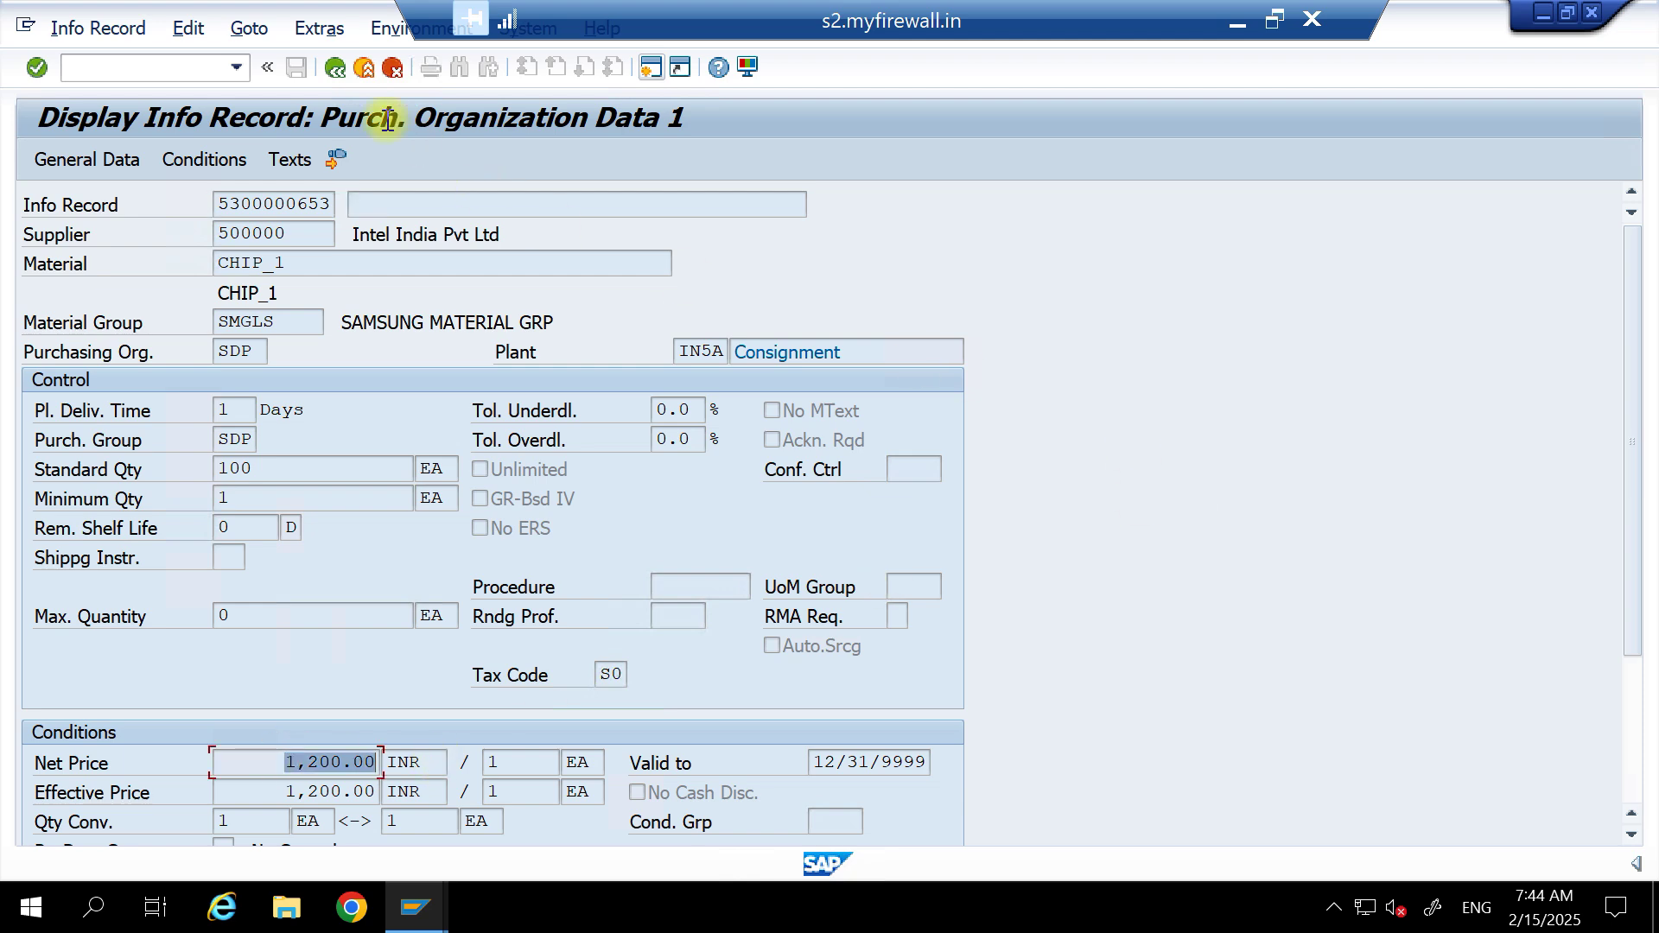
{"action": "left_click", "coordinate": [370, 74]}
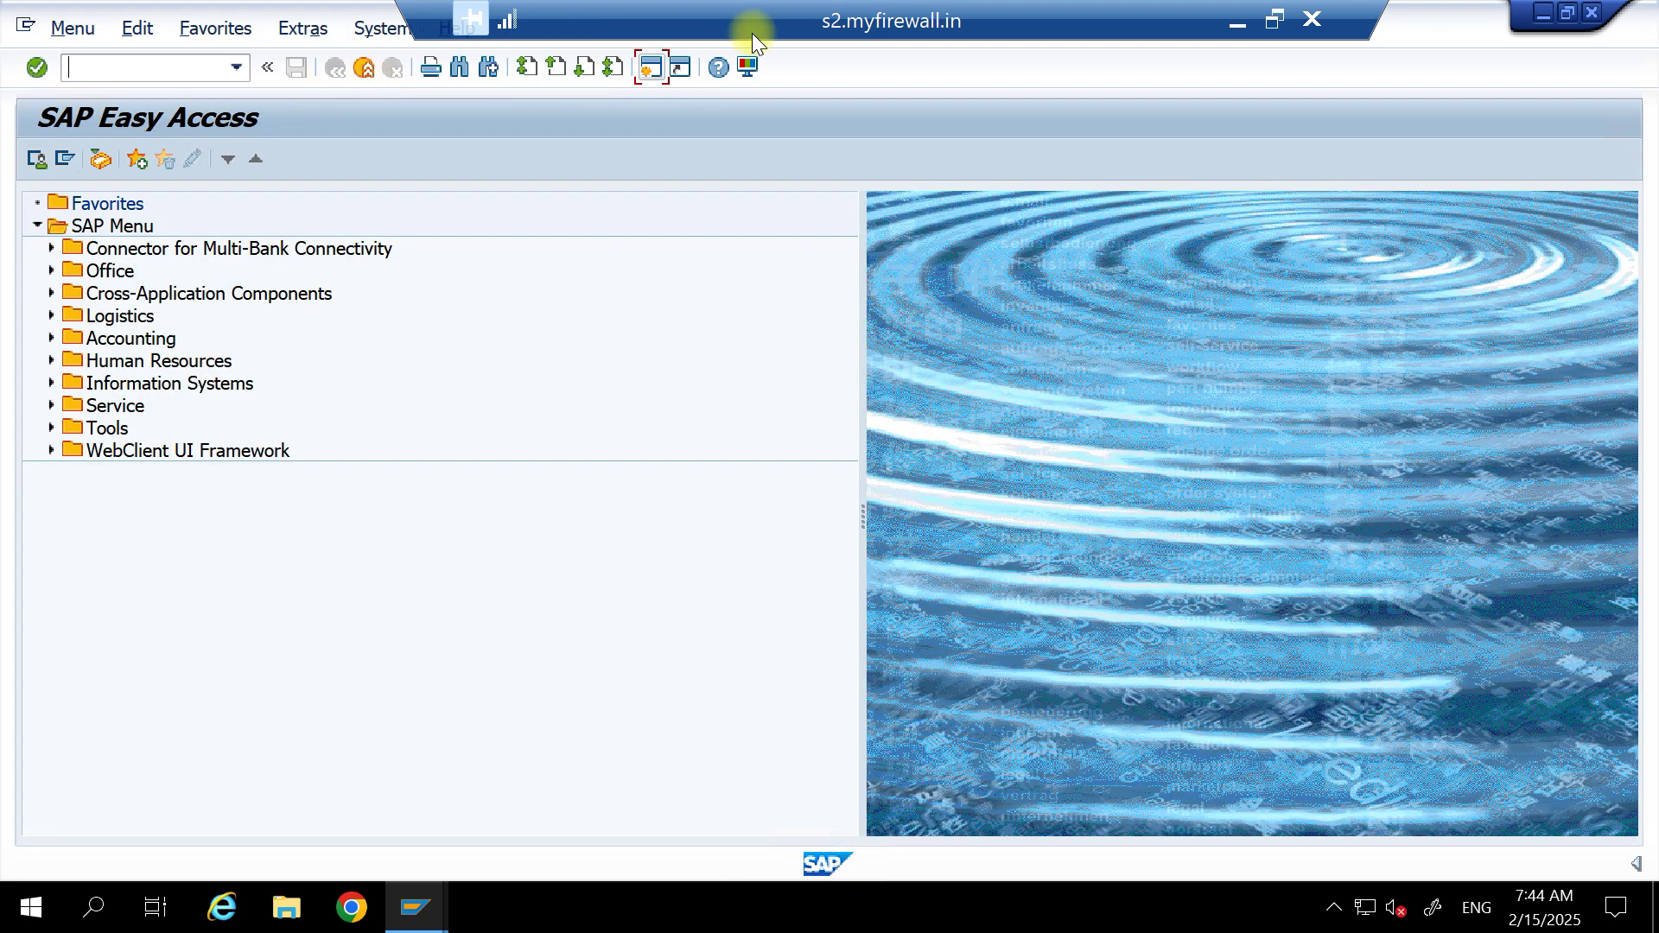
Switch to the Excel notes and review the transaction data entries for Create PO and Goods Receipt with movement type 101.
{"action": "left_click", "coordinate": [1237, 23]}
{"action": "left_click", "coordinate": [432, 536]}
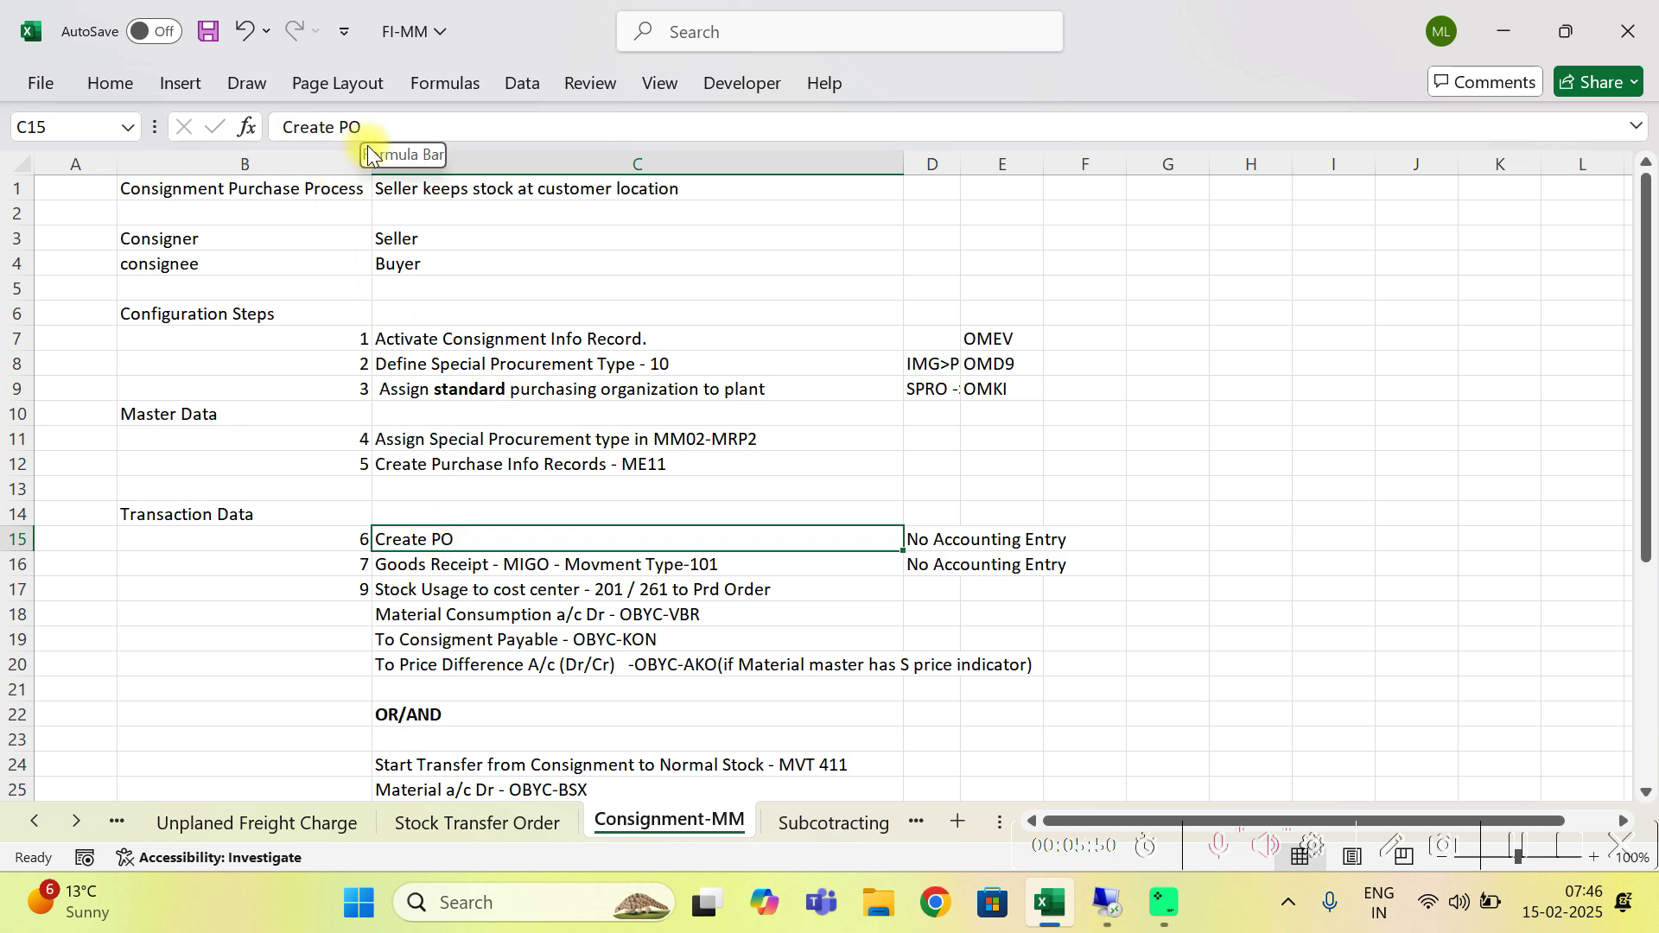
{"action": "left_click", "coordinate": [951, 541]}
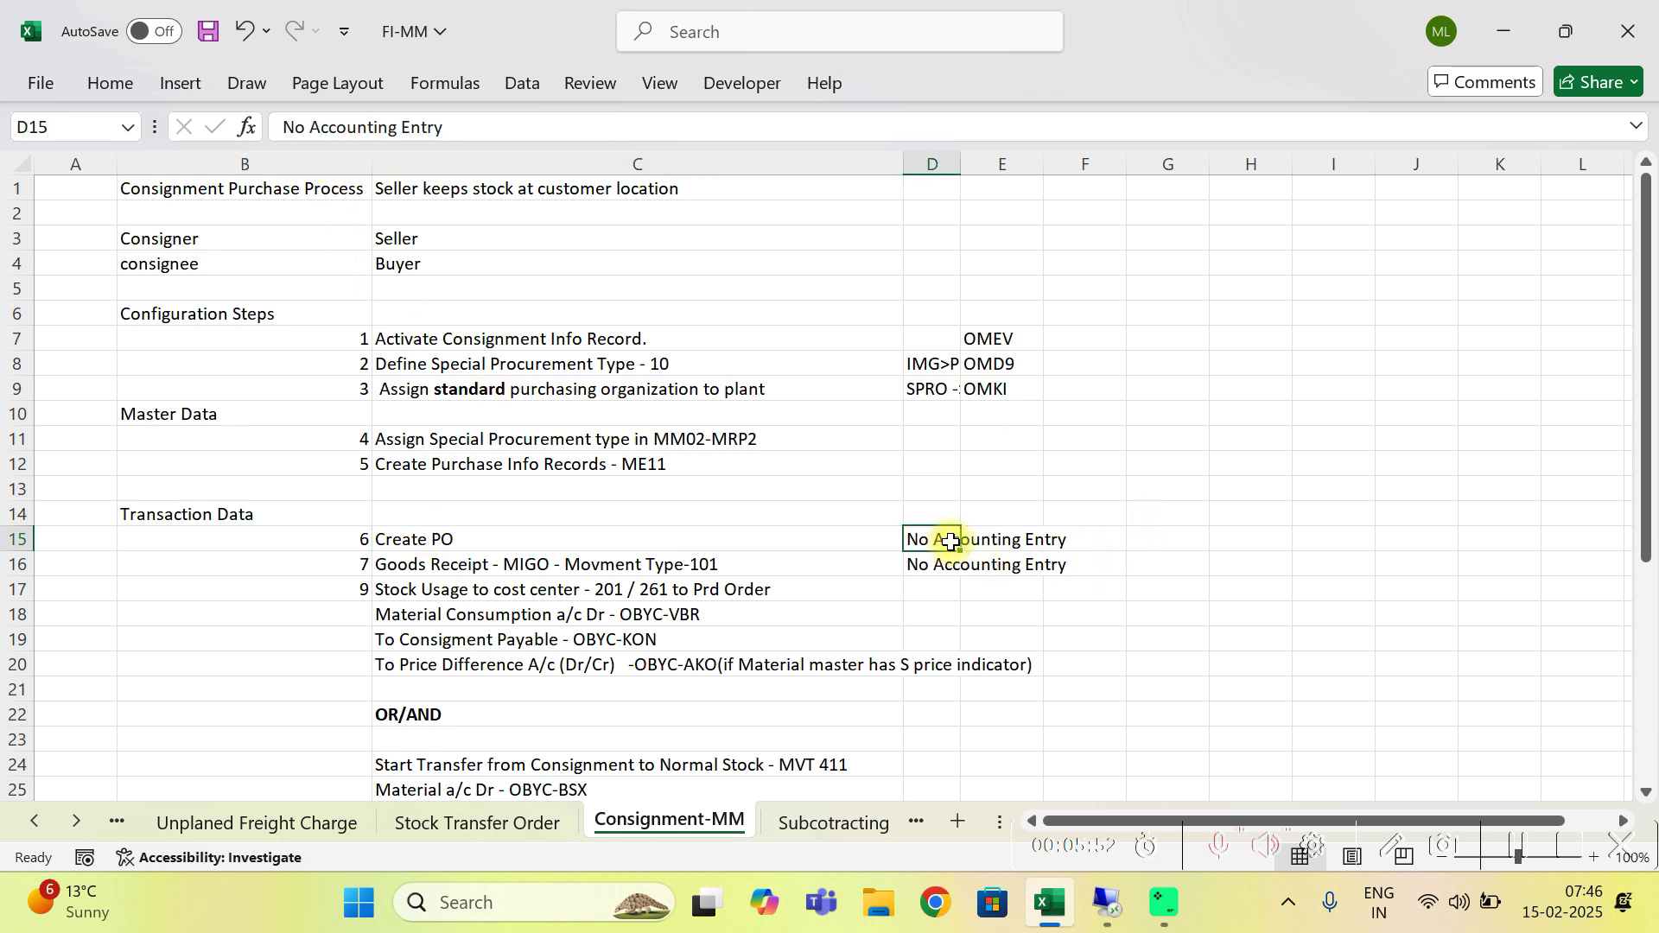
{"action": "left_click", "coordinate": [519, 567]}
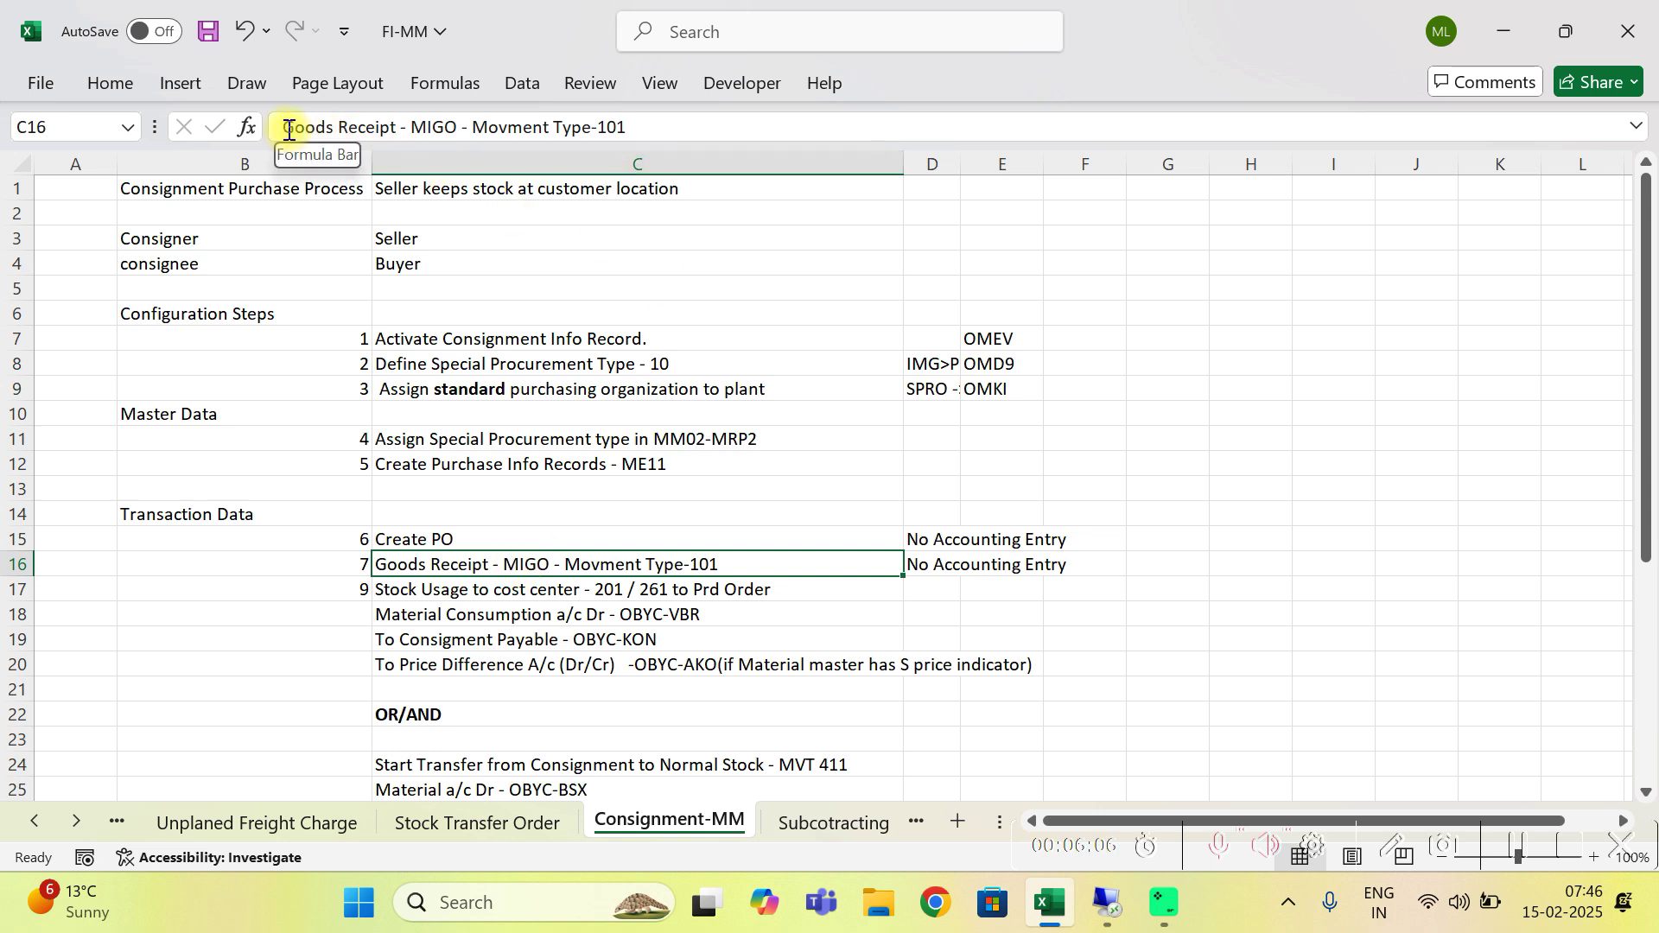
{"action": "left_click_drag", "start_coordinate": [289, 129], "coordinate": [689, 130]}
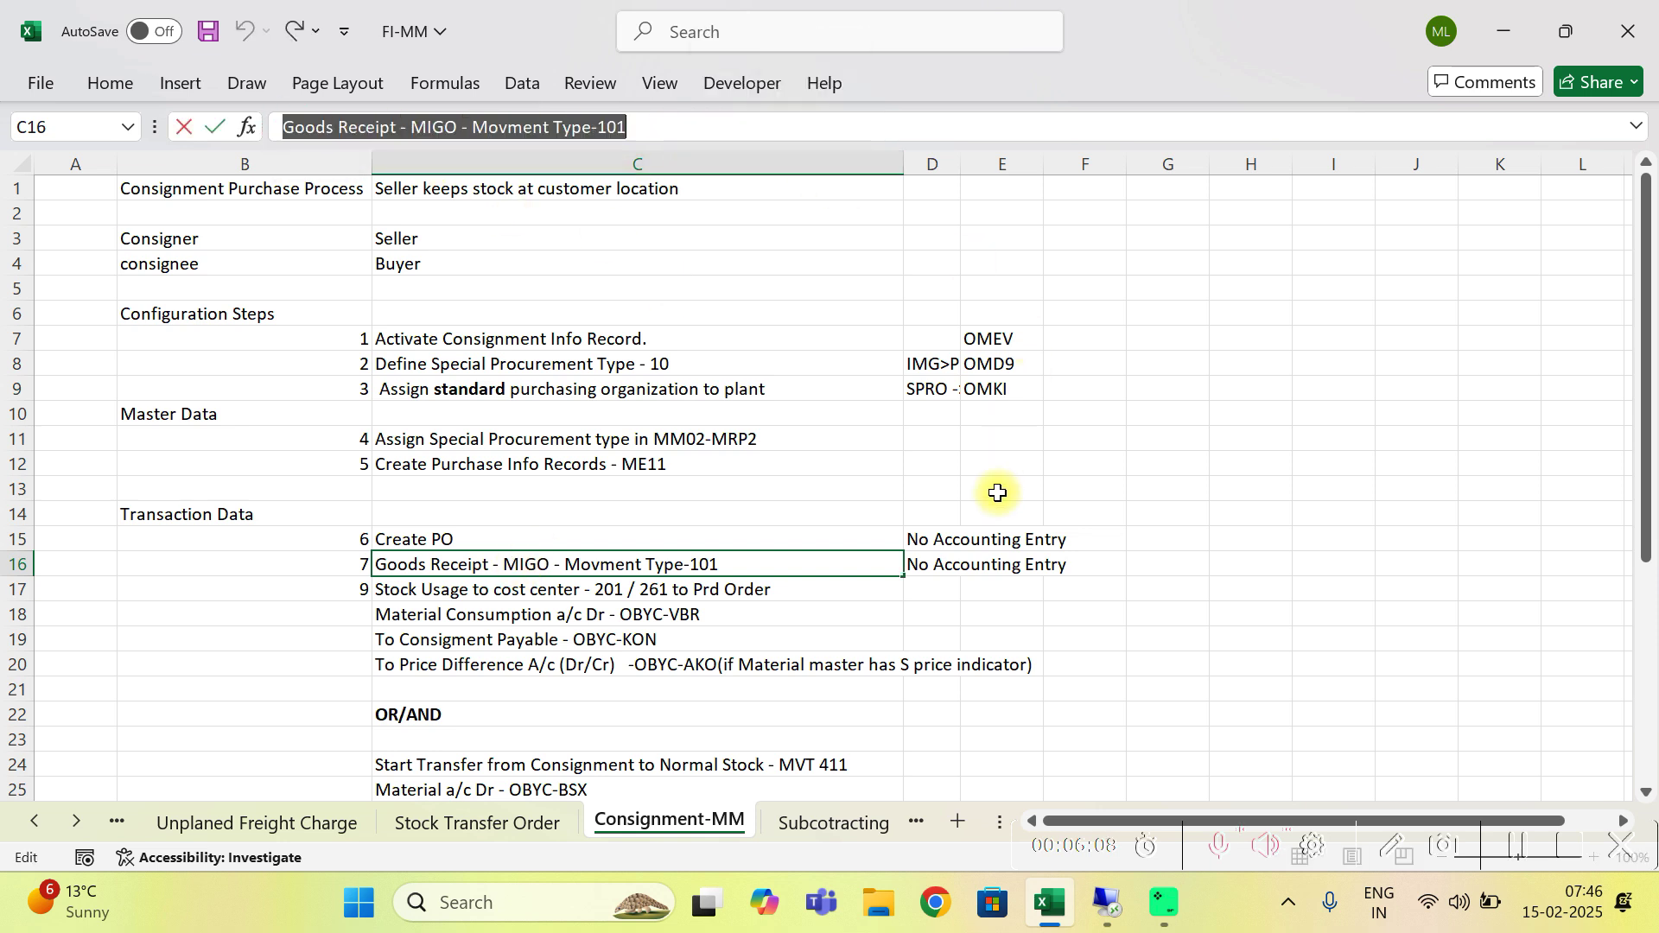
Review the accounting note beside the goods receipt and the stock usage entry with movement types 201 and 261.
{"action": "left_click", "coordinate": [940, 566]}
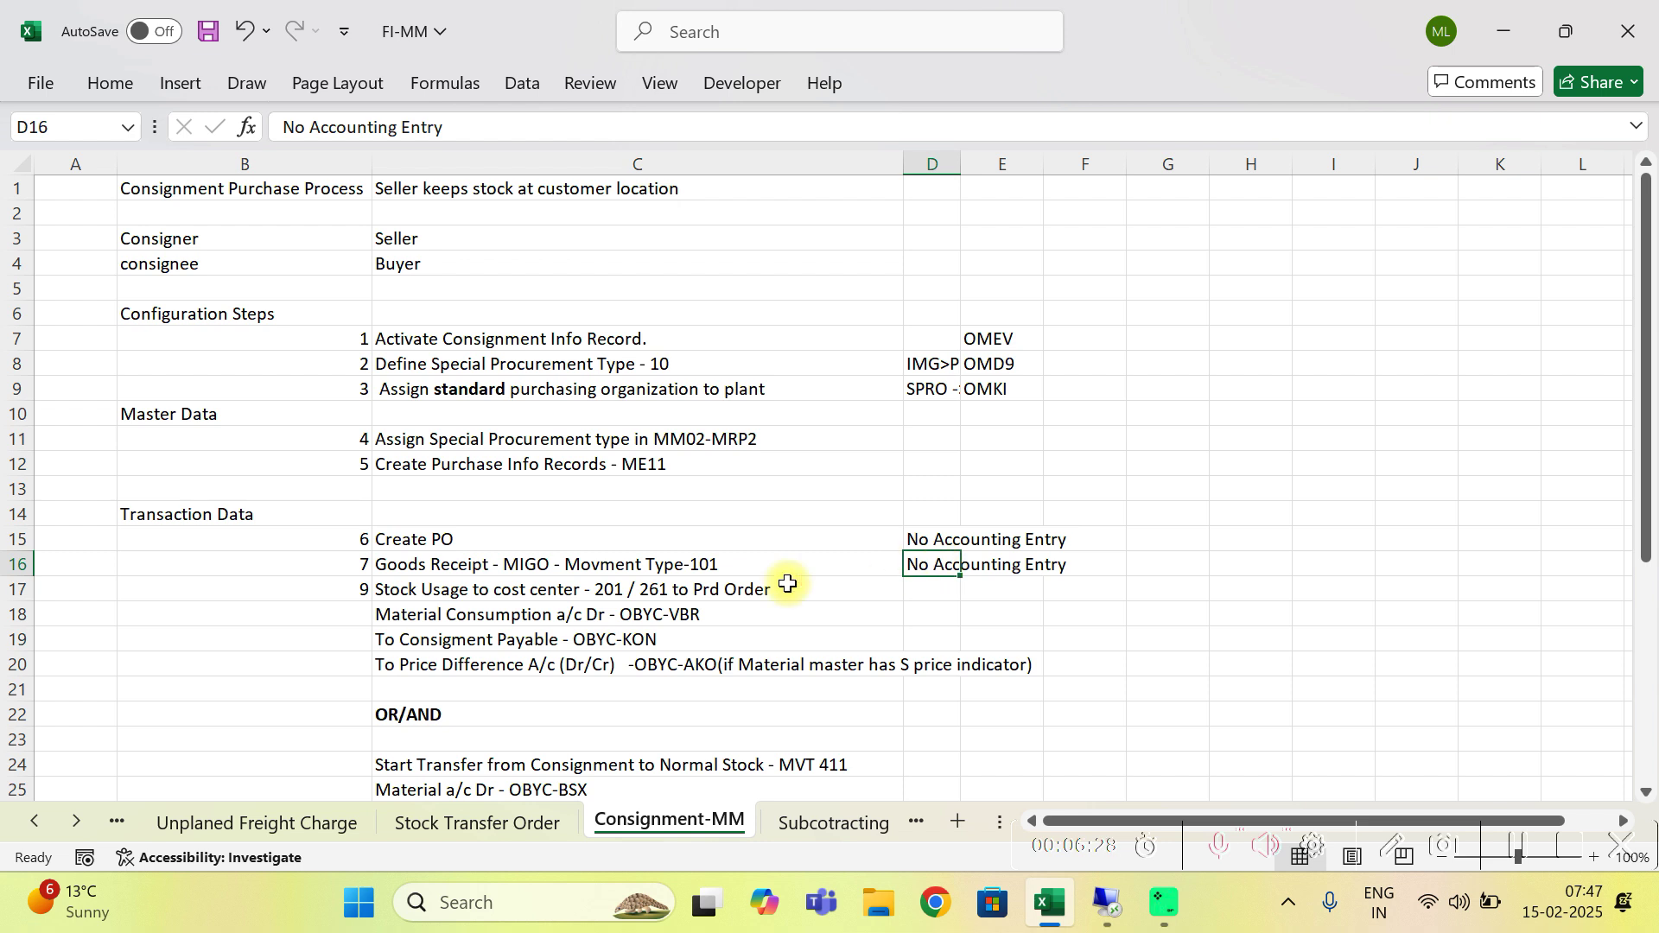
{"action": "left_click", "coordinate": [457, 569]}
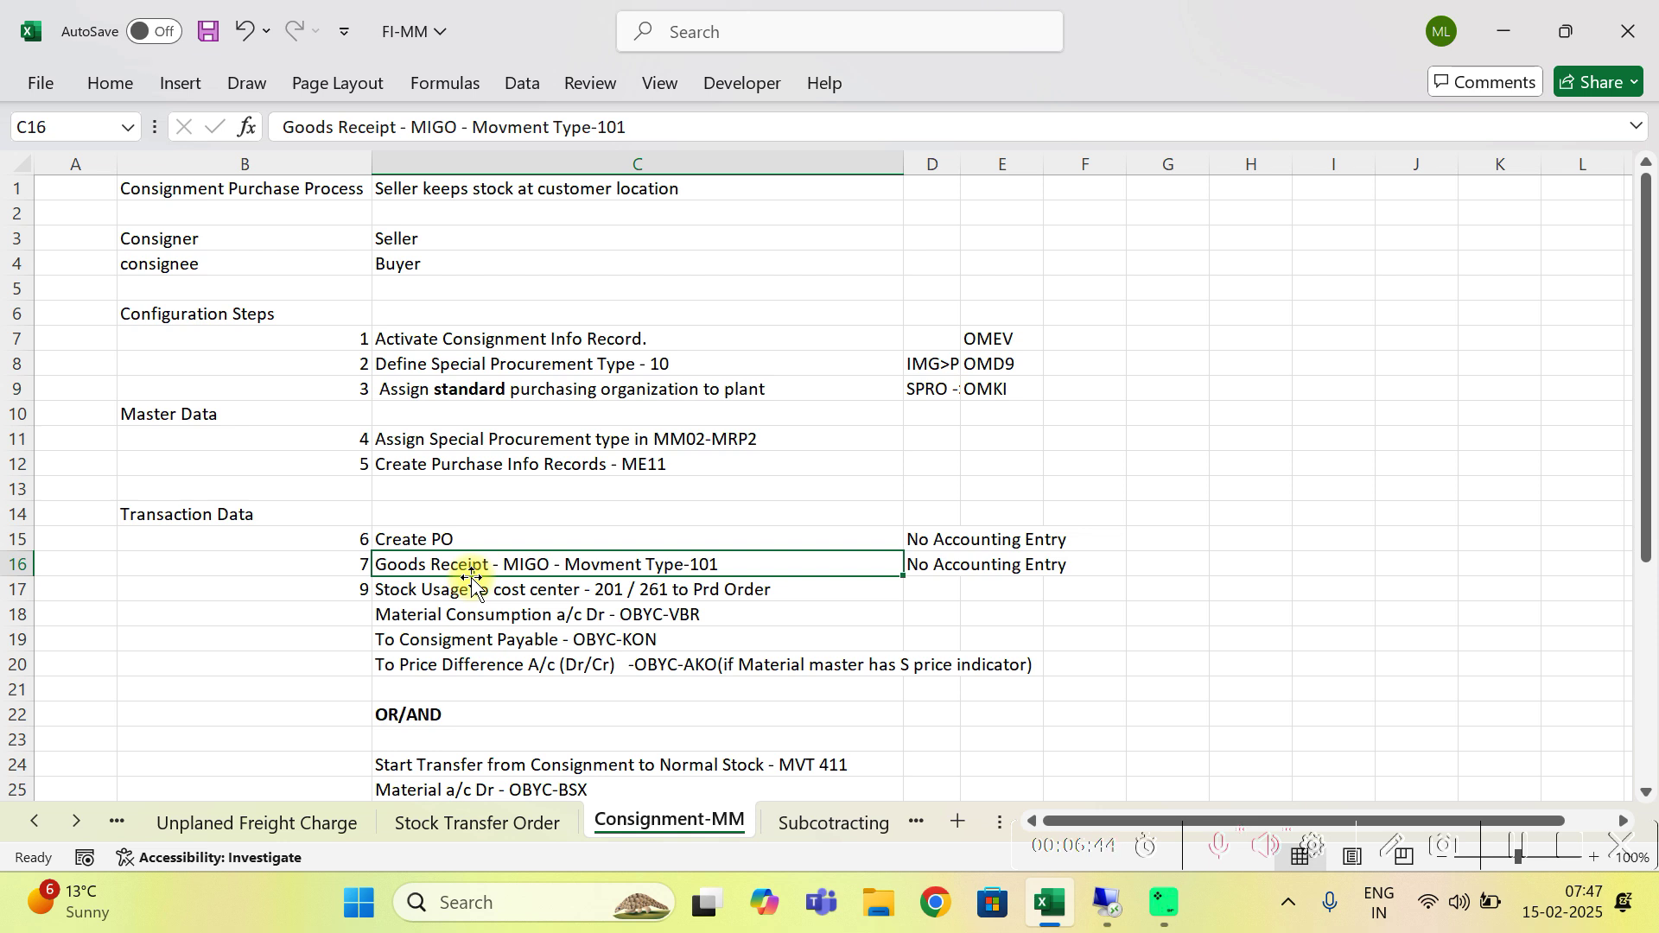
{"action": "left_click", "coordinate": [471, 592]}
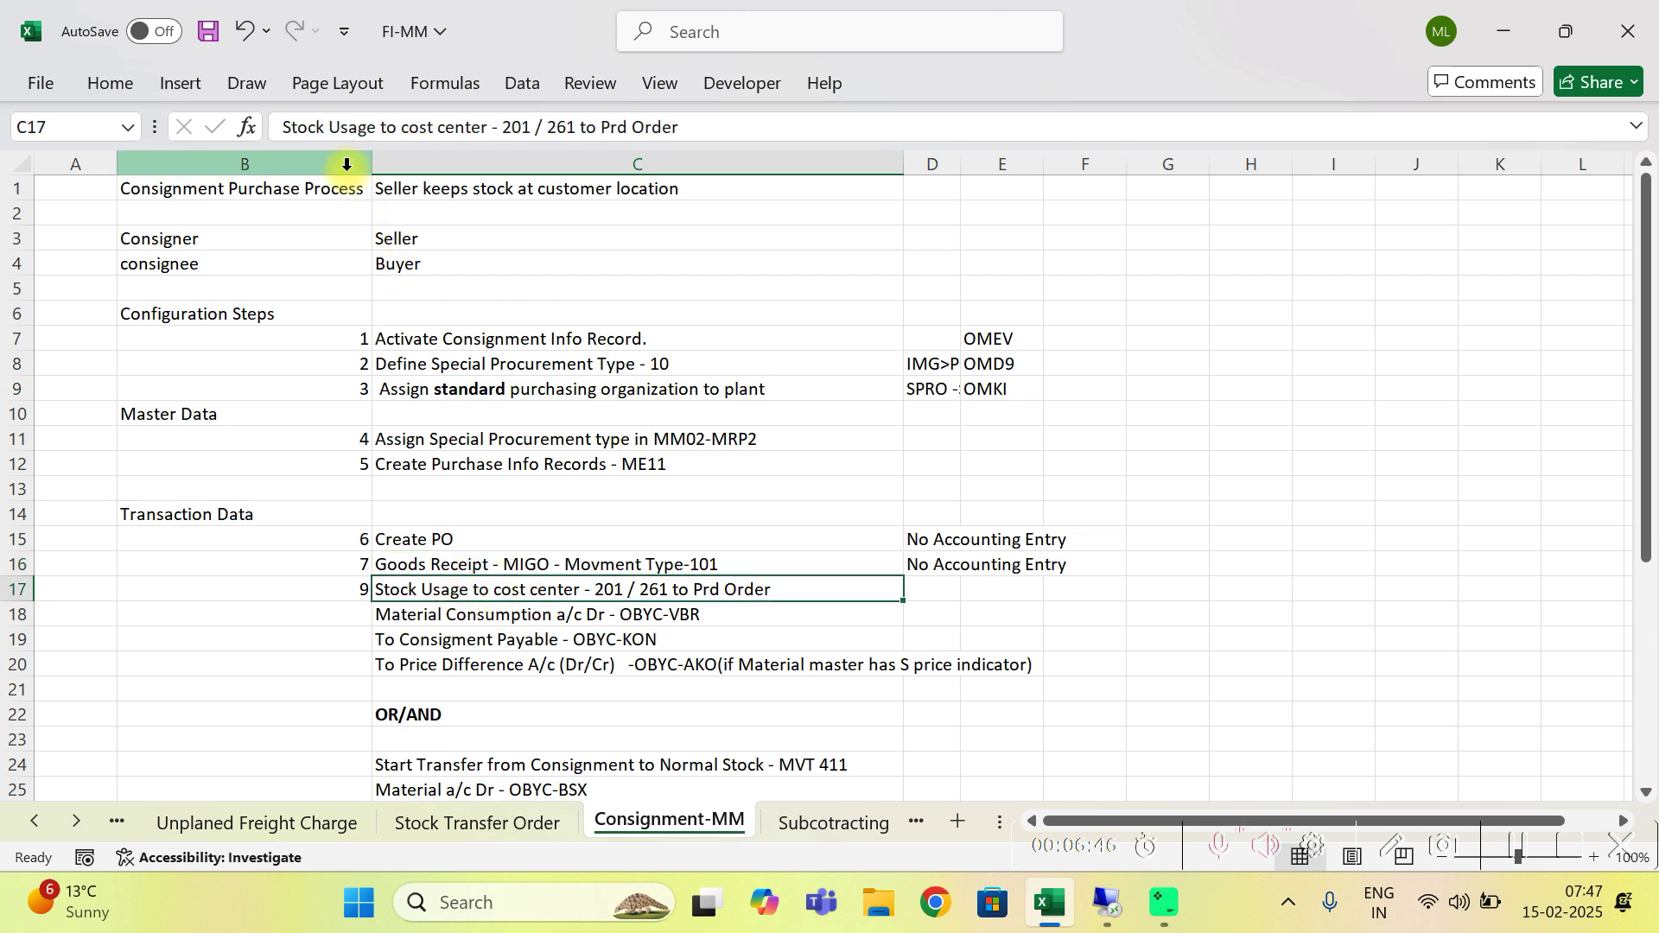
{"action": "left_click_drag", "start_coordinate": [280, 127], "coordinate": [528, 119]}
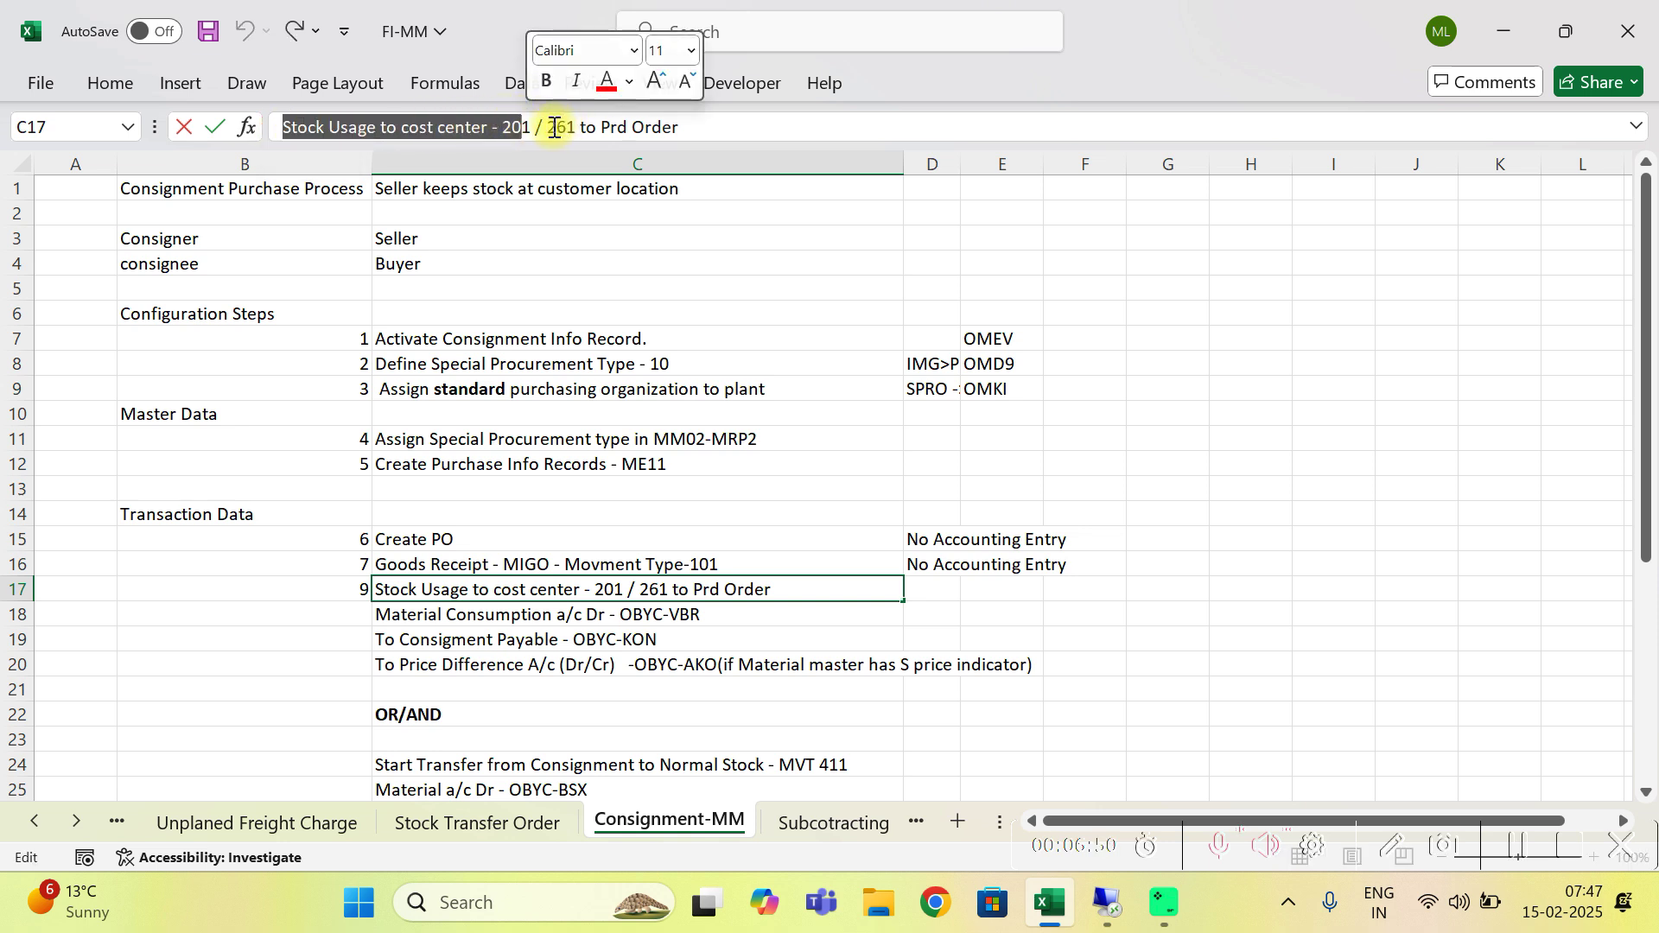
{"action": "left_click_drag", "start_coordinate": [558, 126], "coordinate": [701, 129]}
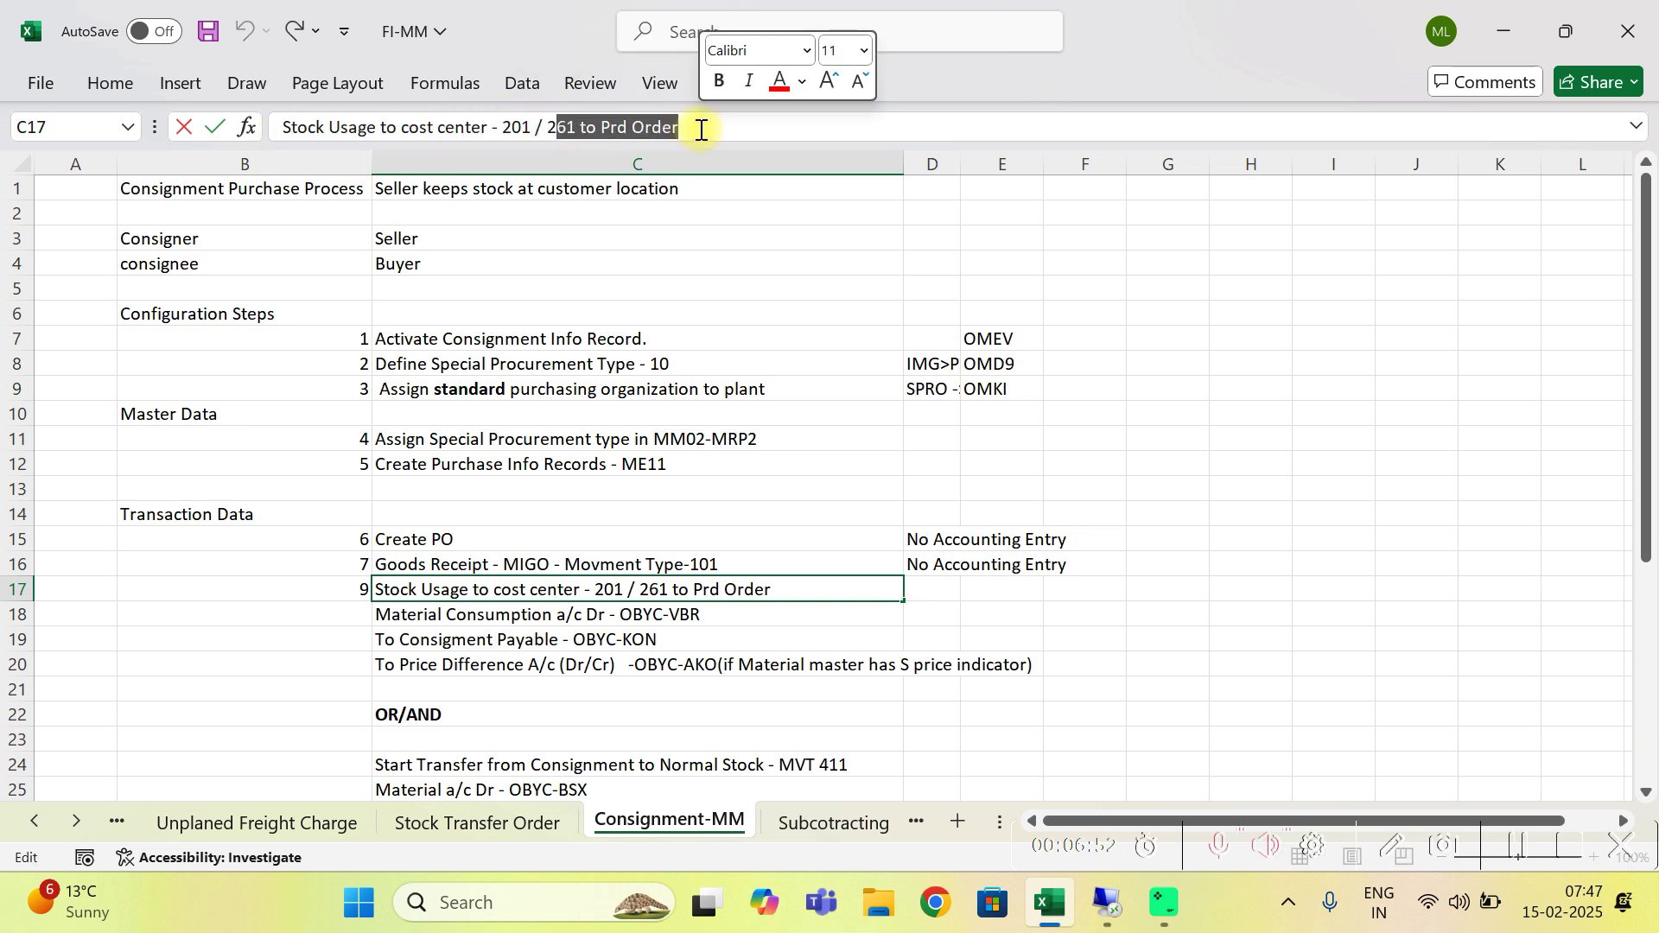
Examine the stock usage accounting entries for material consumption, consignment payable and price difference, including their OBYC keys VBR, KON and AKO.
{"action": "left_click", "coordinate": [512, 607]}
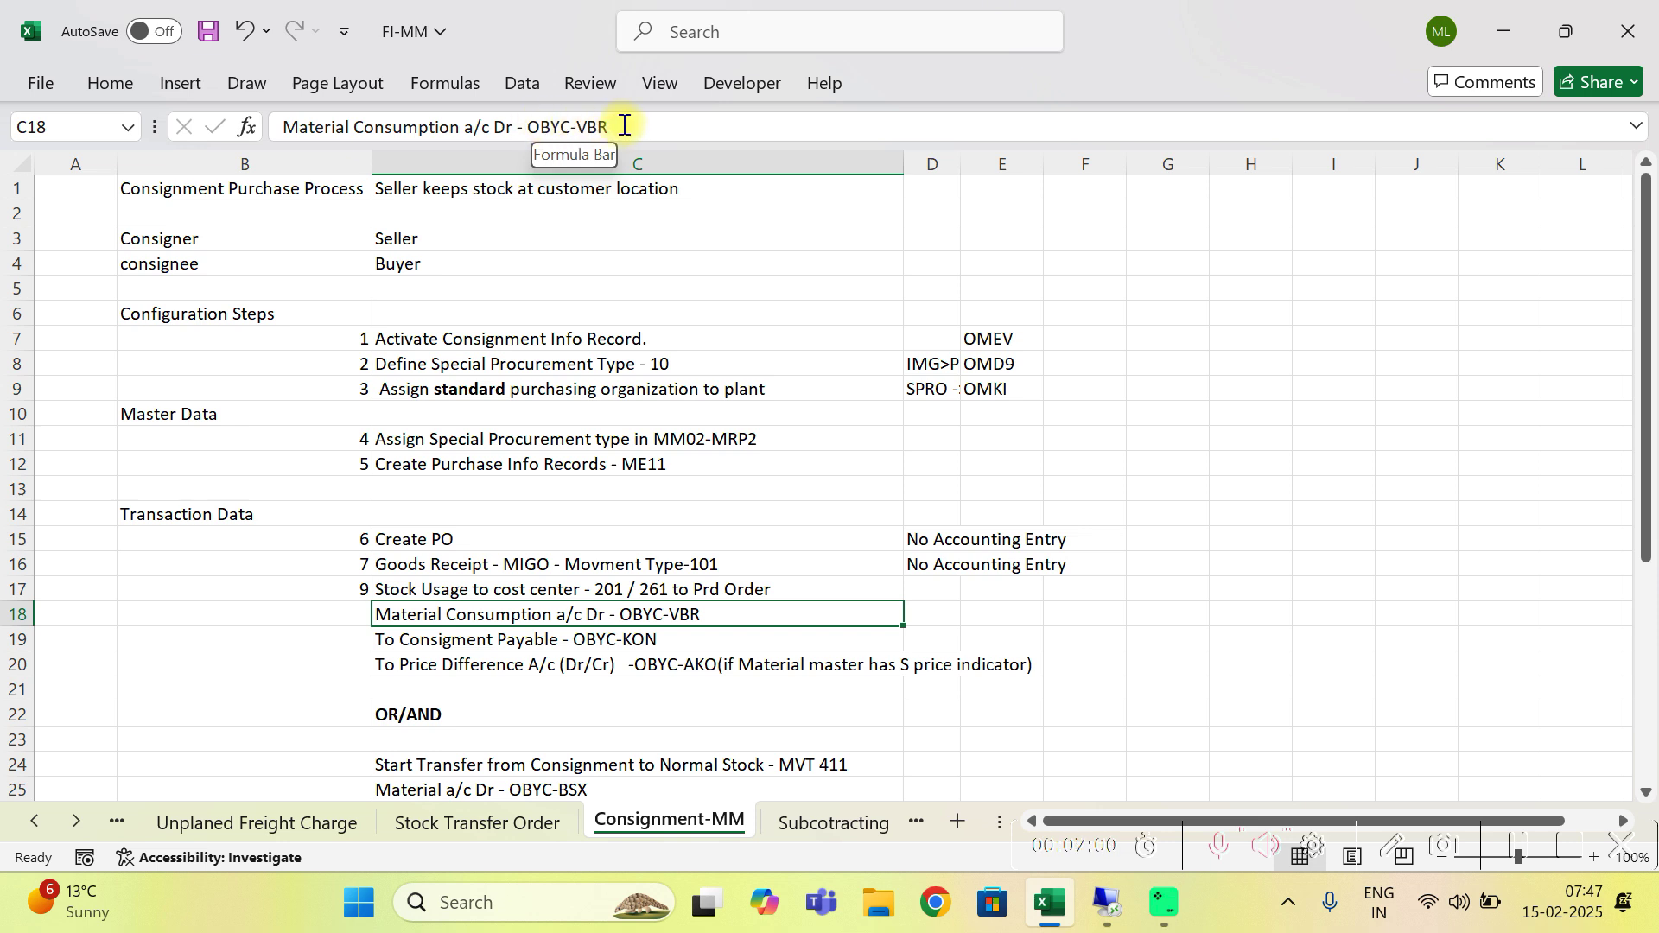
{"action": "left_click", "coordinate": [485, 631]}
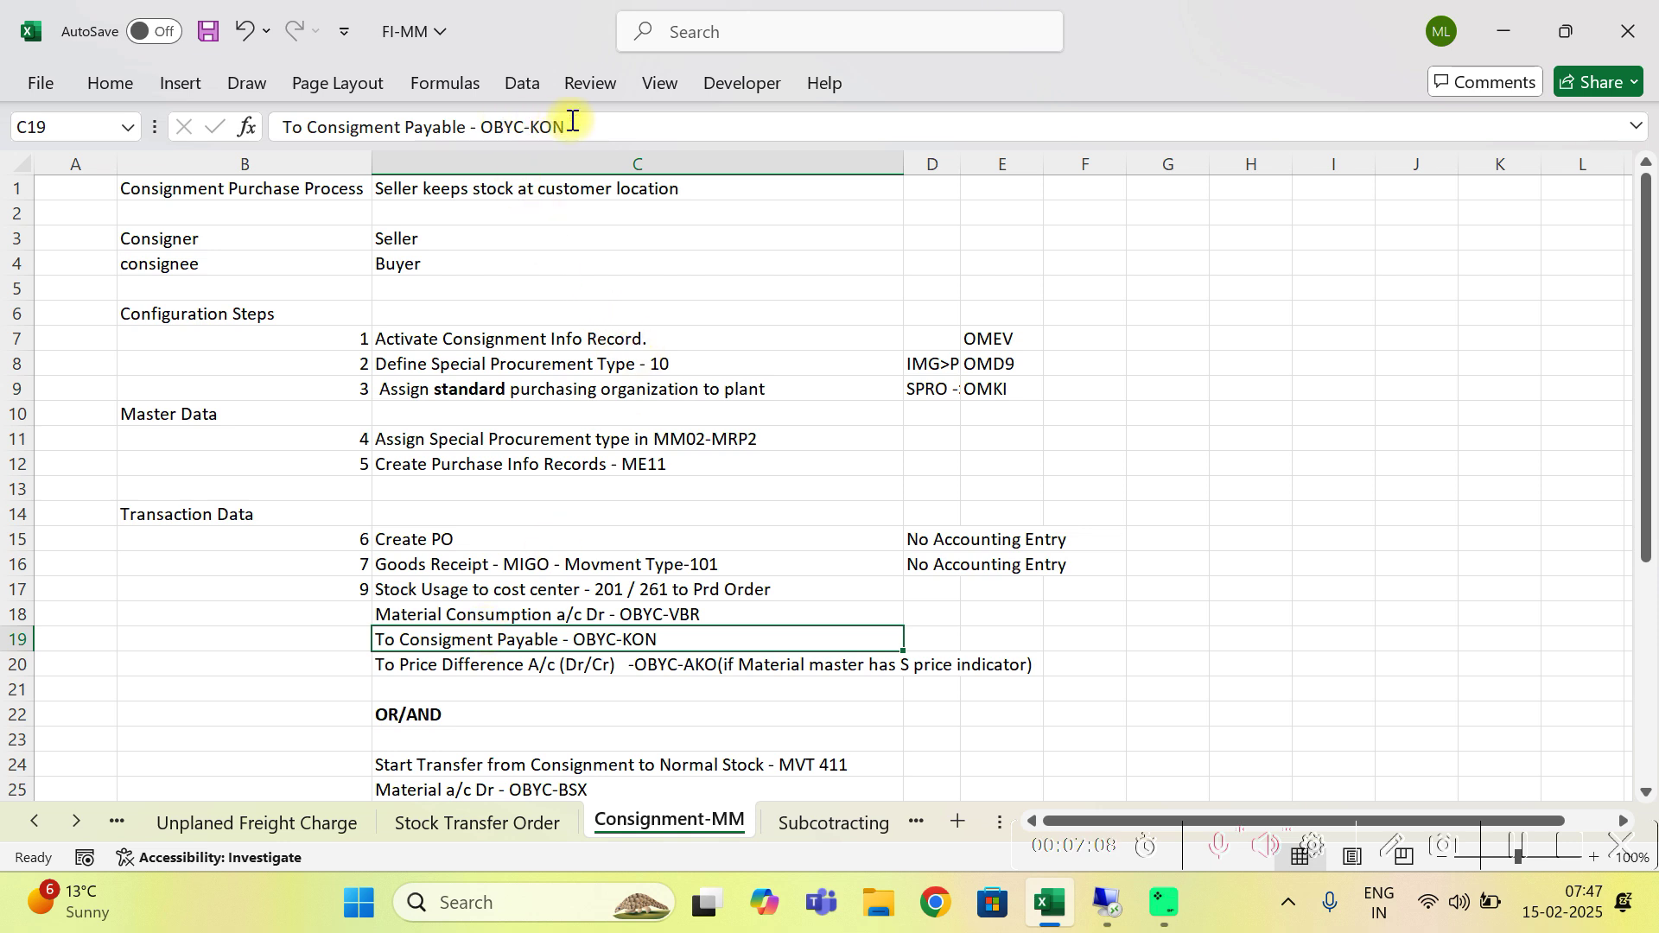
{"action": "left_click_drag", "start_coordinate": [573, 120], "coordinate": [535, 123]}
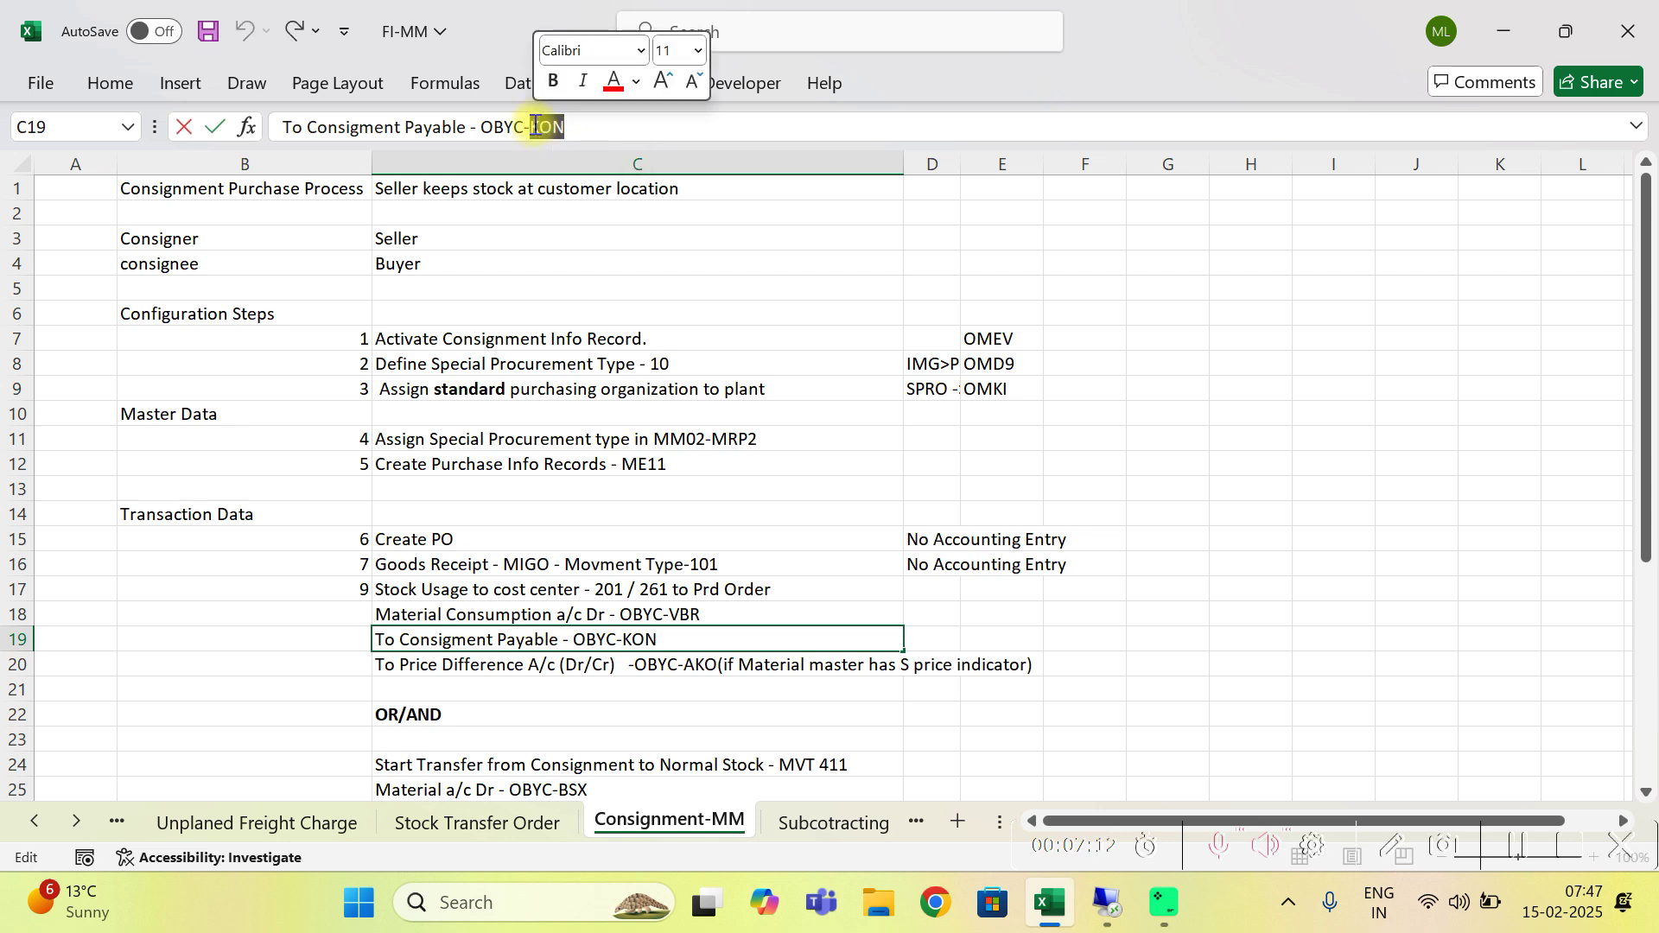
{"action": "left_click", "coordinate": [562, 615]}
{"action": "left_click", "coordinate": [571, 637]}
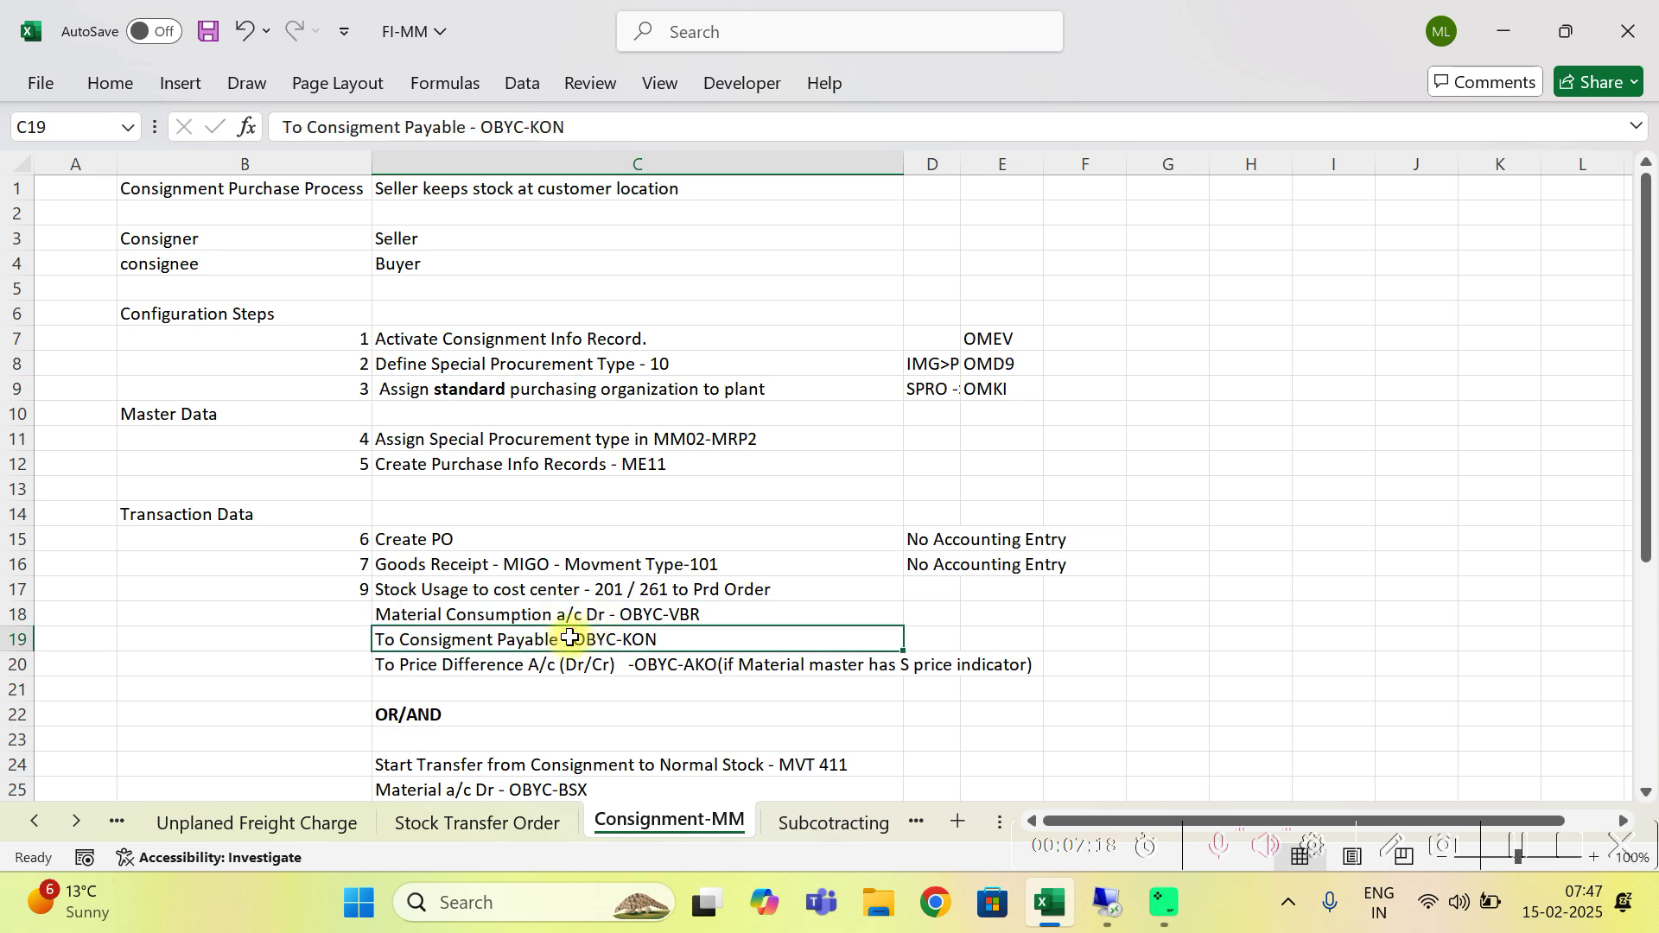
{"action": "left_click", "coordinate": [531, 662]}
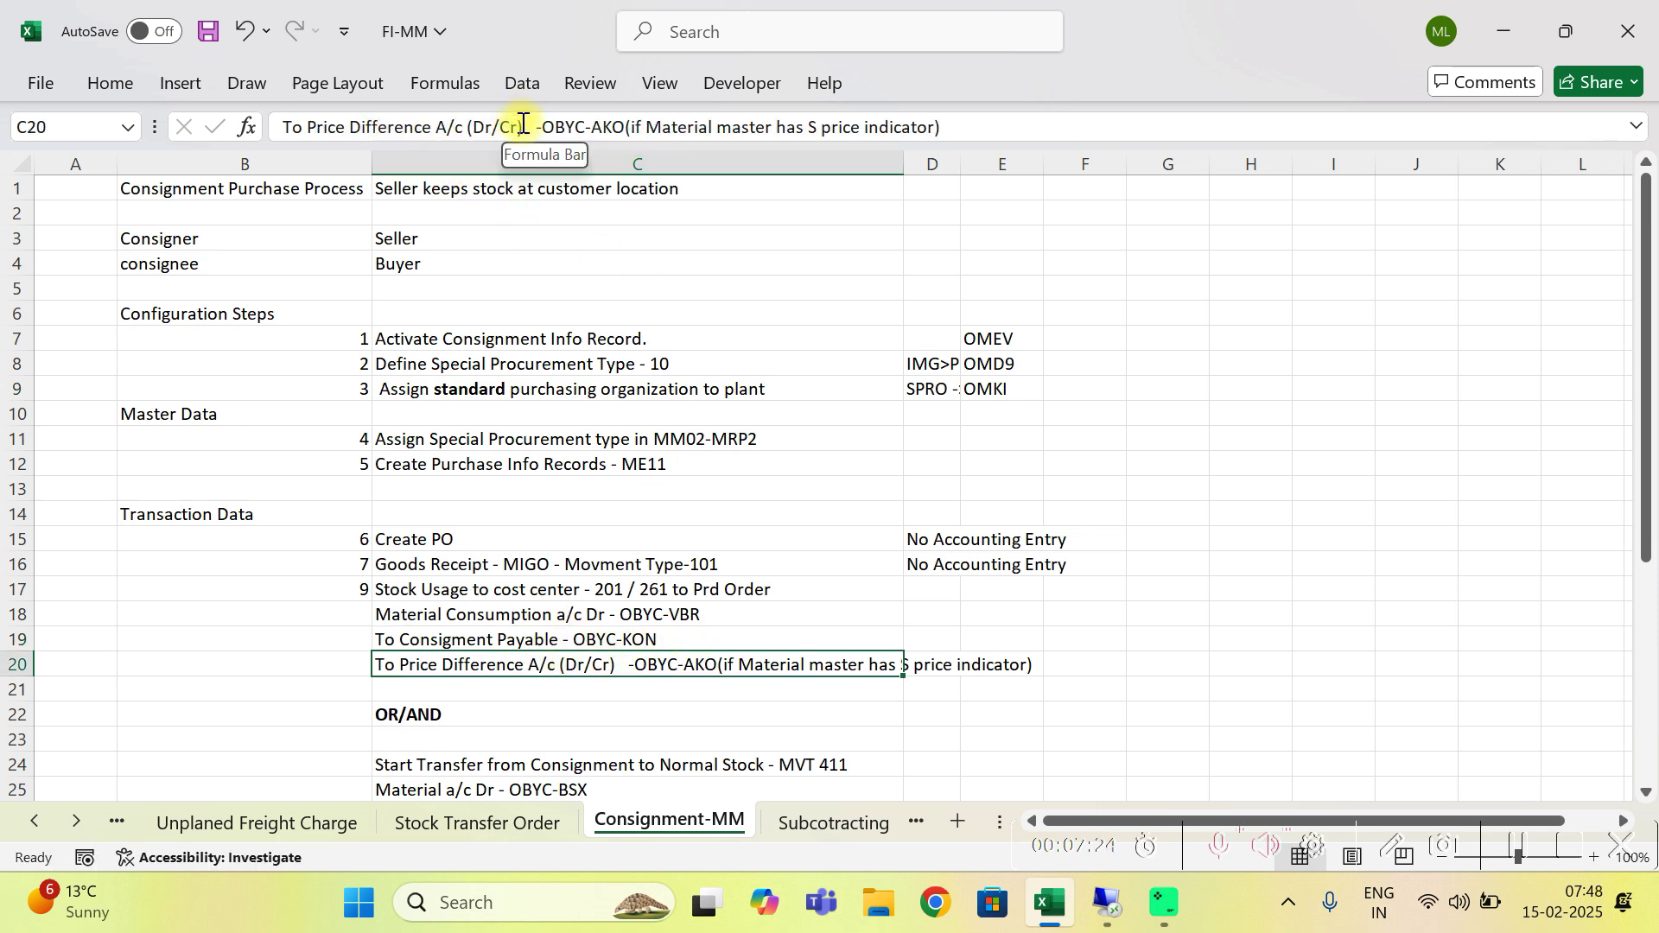
{"action": "left_click", "coordinate": [624, 126]}
{"action": "left_click_drag", "start_coordinate": [624, 126], "coordinate": [596, 127]}
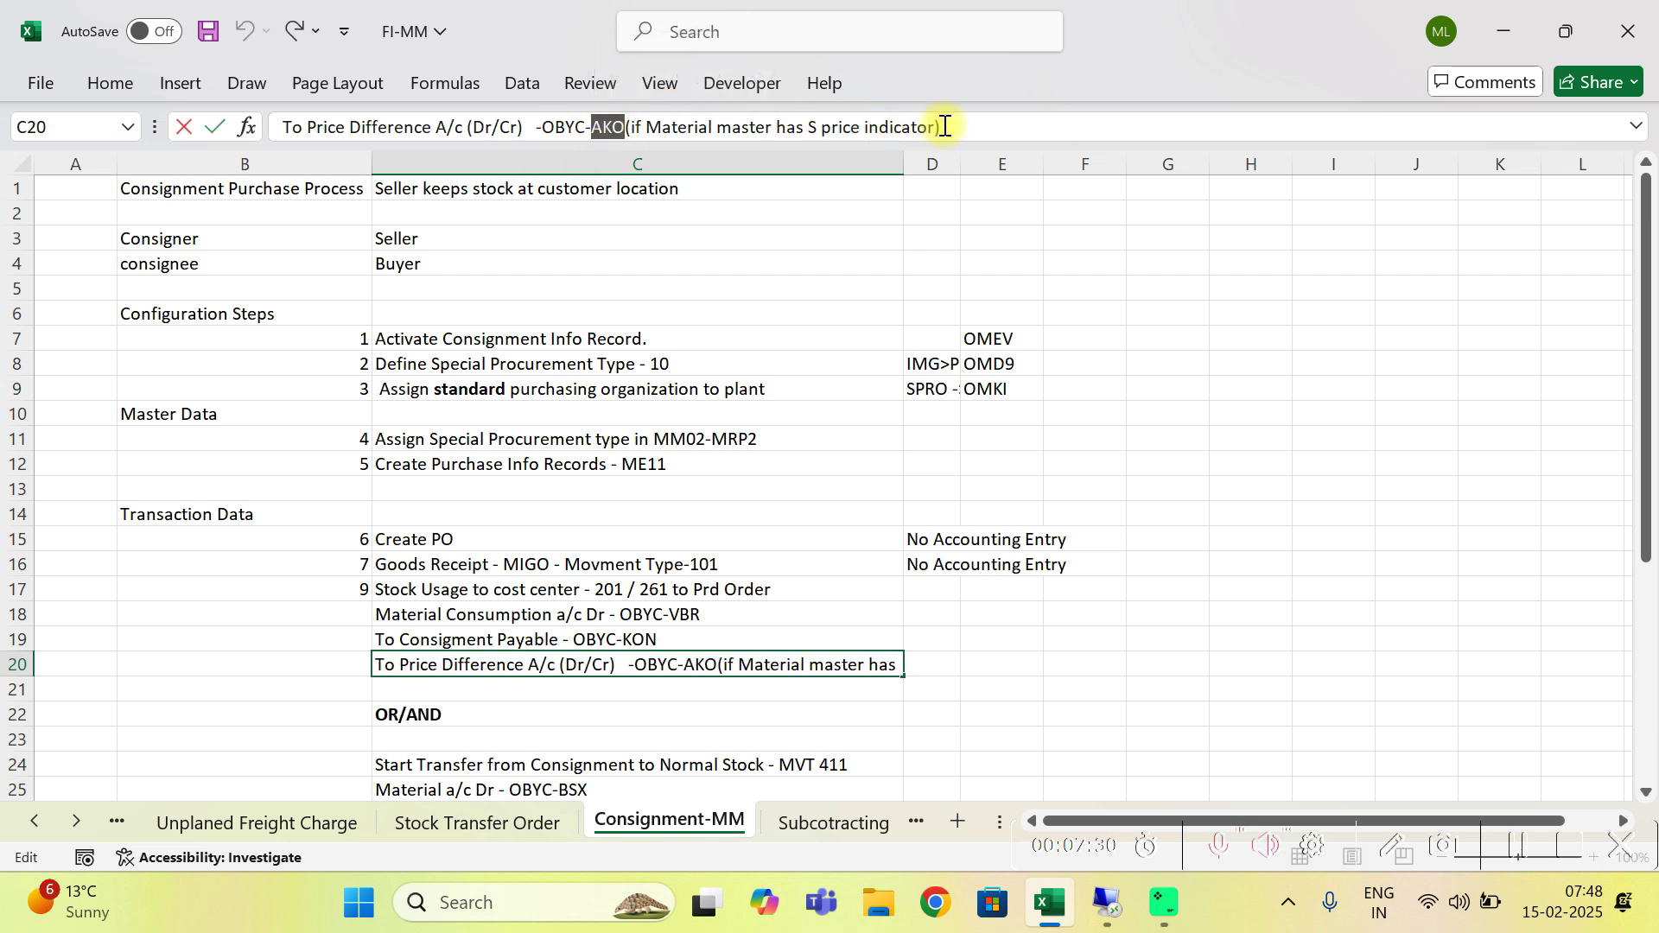
{"action": "left_click_drag", "start_coordinate": [945, 126], "coordinate": [252, 109]}
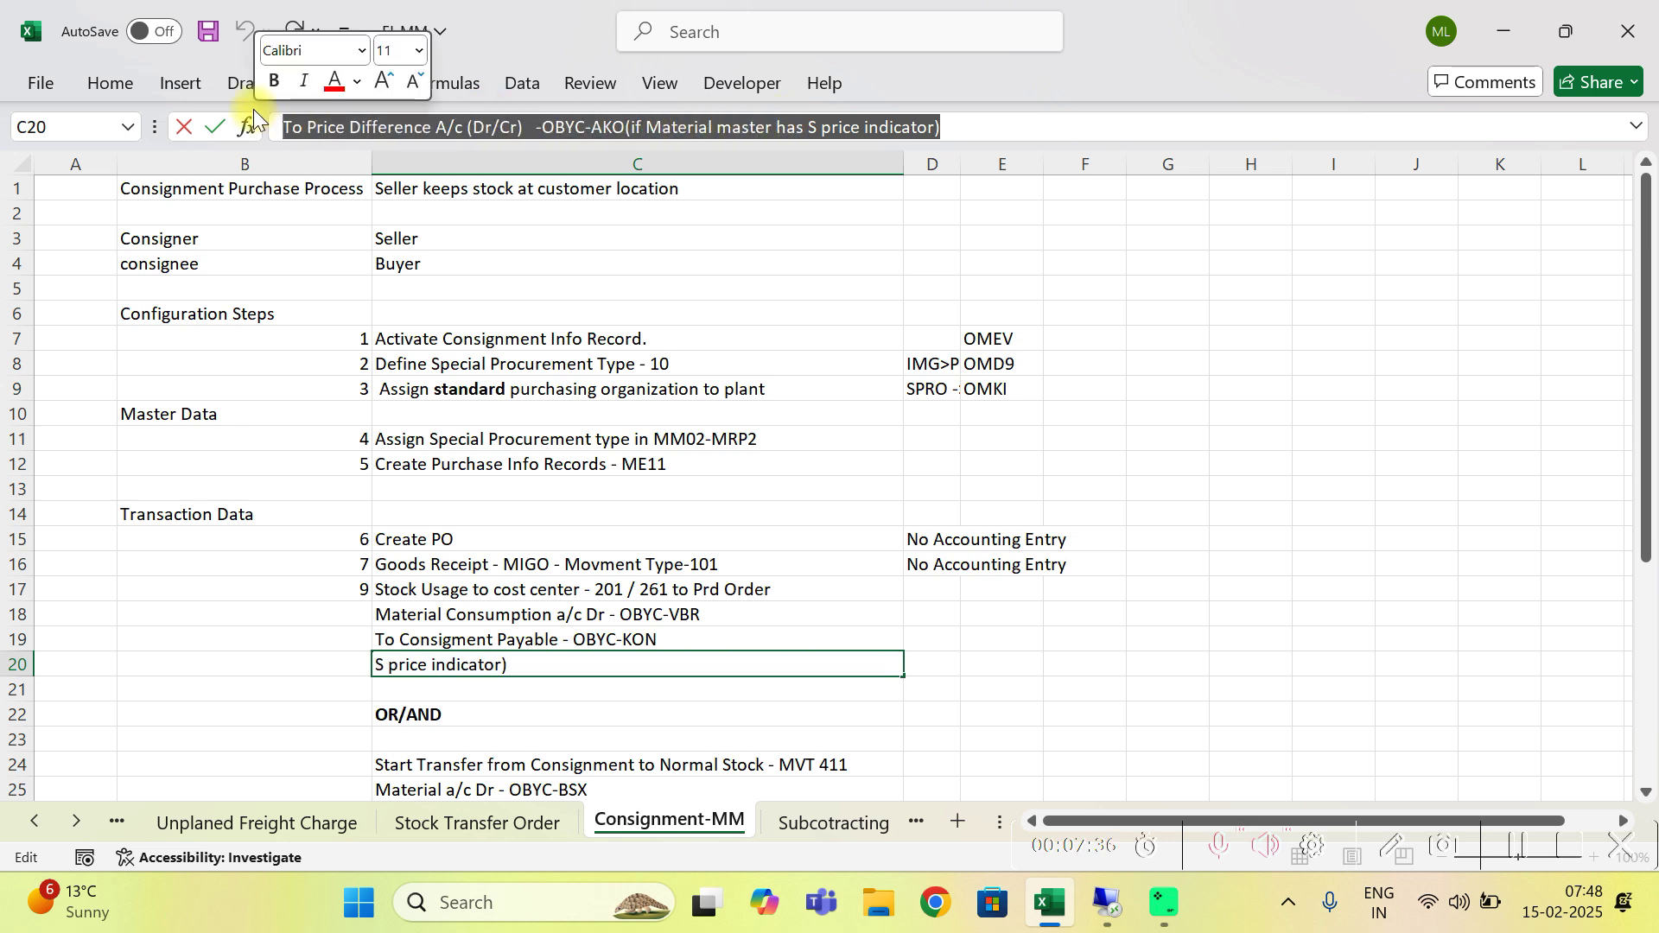
{"action": "left_click", "coordinate": [541, 585]}
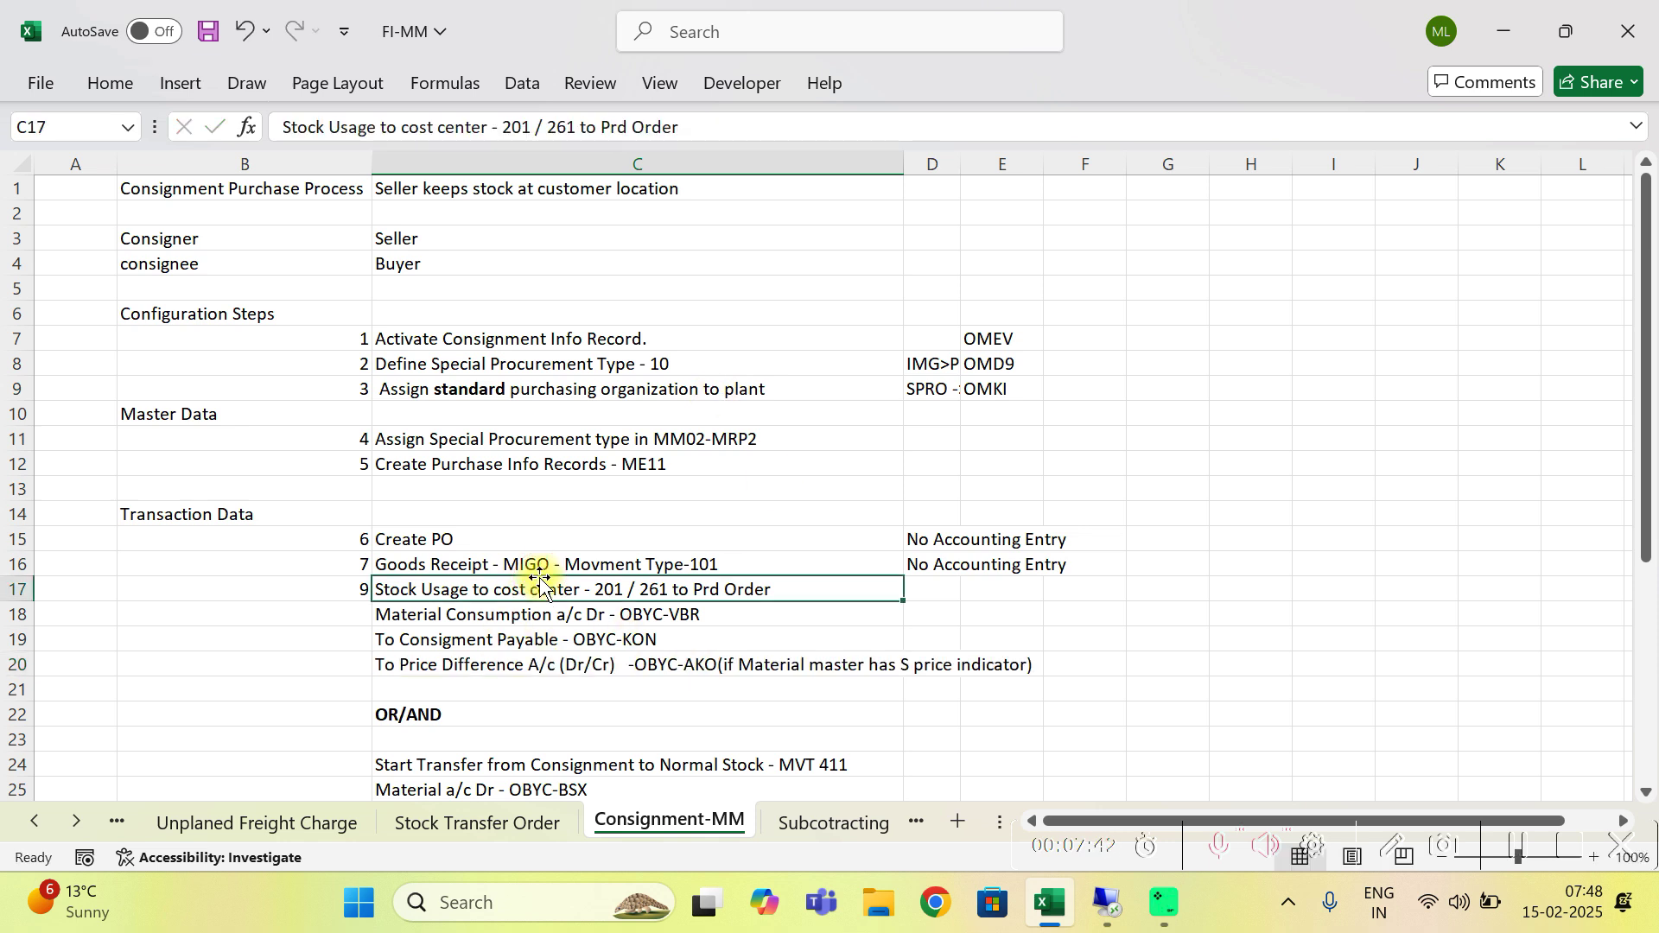
Review the transfer from consignment to normal stock with movement type 411 and its material, consignment payable and price difference entries.
{"action": "left_click", "coordinate": [460, 766]}
{"action": "key", "text": "Down"}
{"action": "key", "text": "Down"}
{"action": "key", "text": "Down"}
{"action": "key", "text": "Up"}
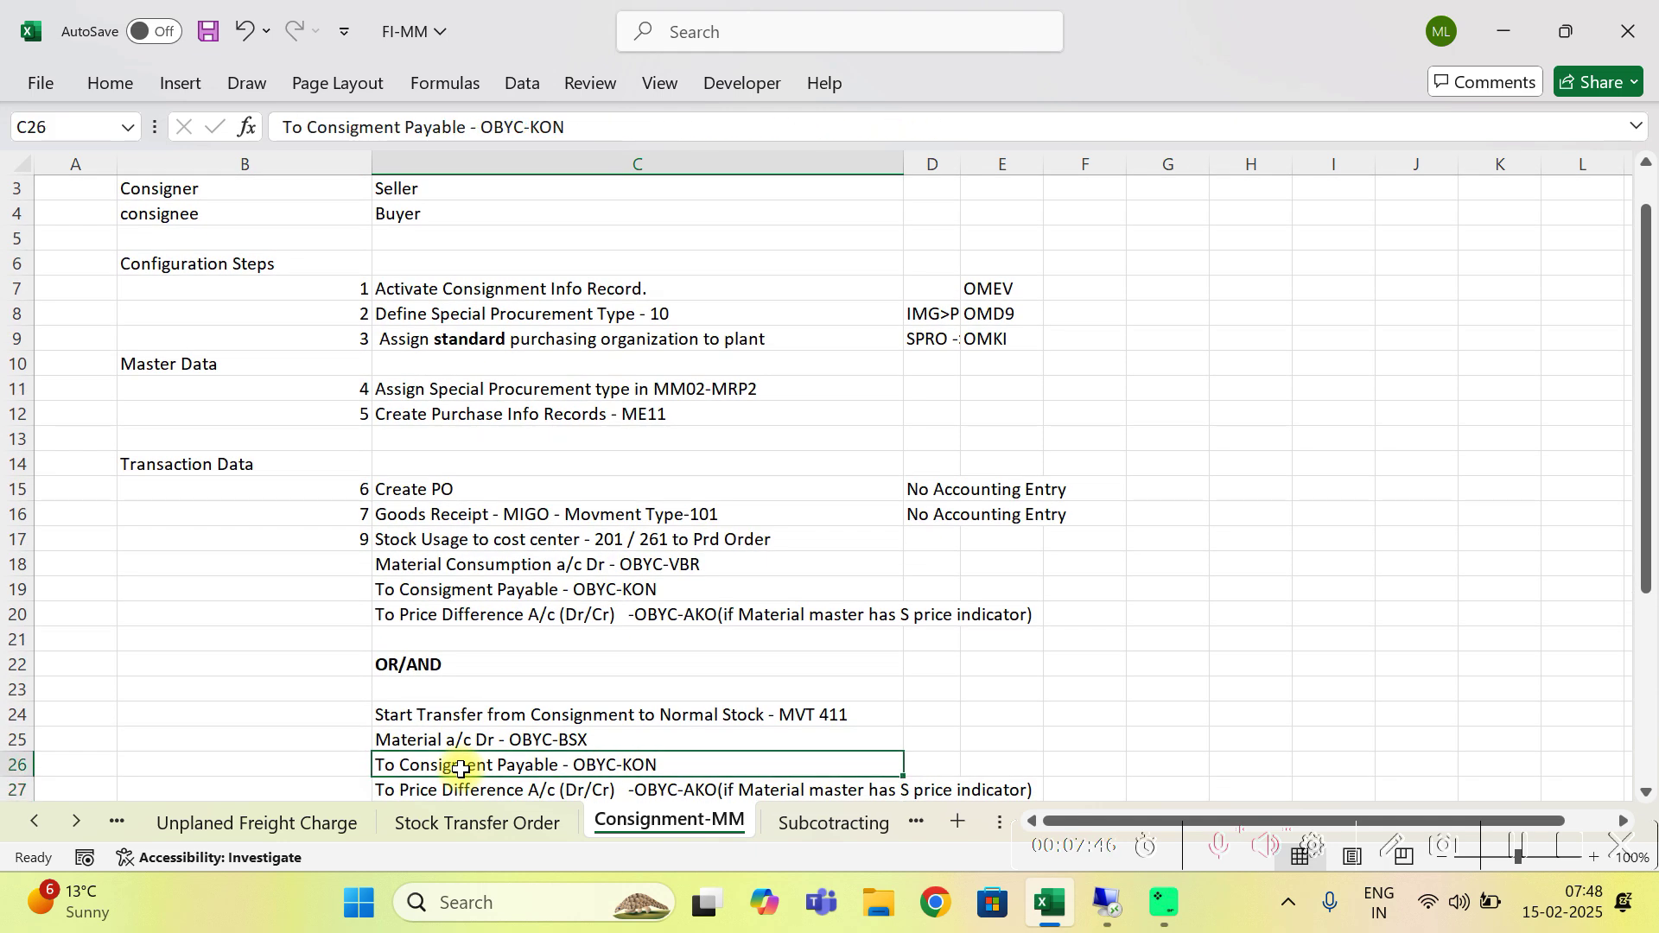
{"action": "key", "text": "Up"}
{"action": "key", "text": "Up"}
{"action": "key", "text": "Up"}
{"action": "key", "text": "Down"}
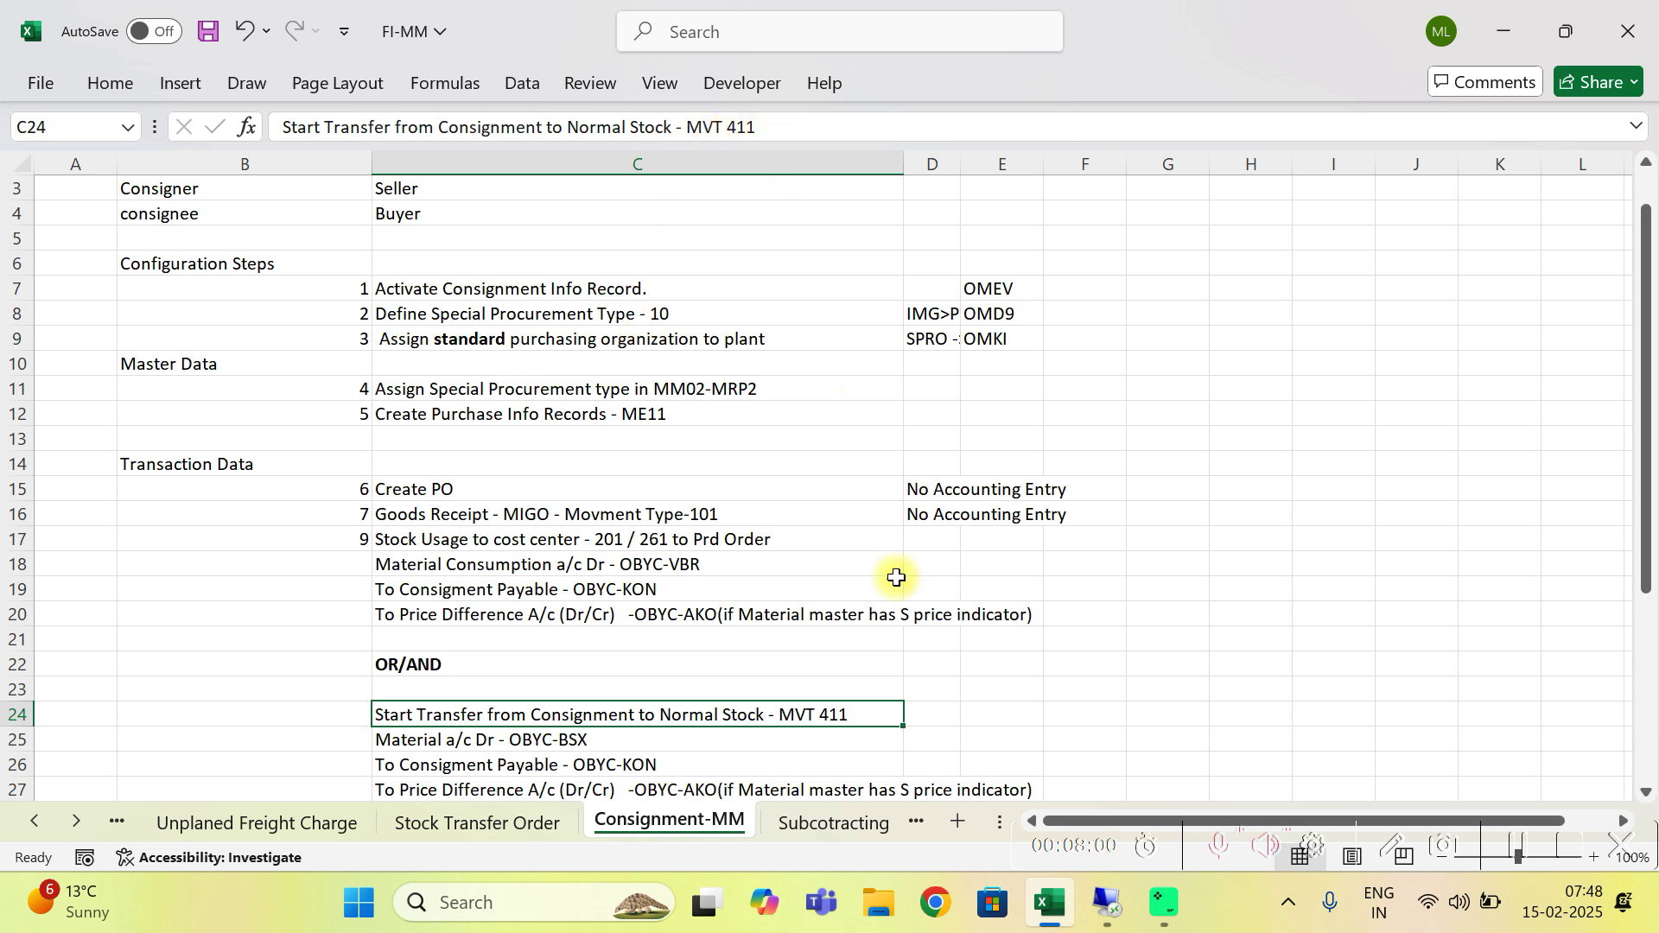
{"action": "left_click", "coordinate": [473, 760]}
{"action": "left_click", "coordinate": [497, 743]}
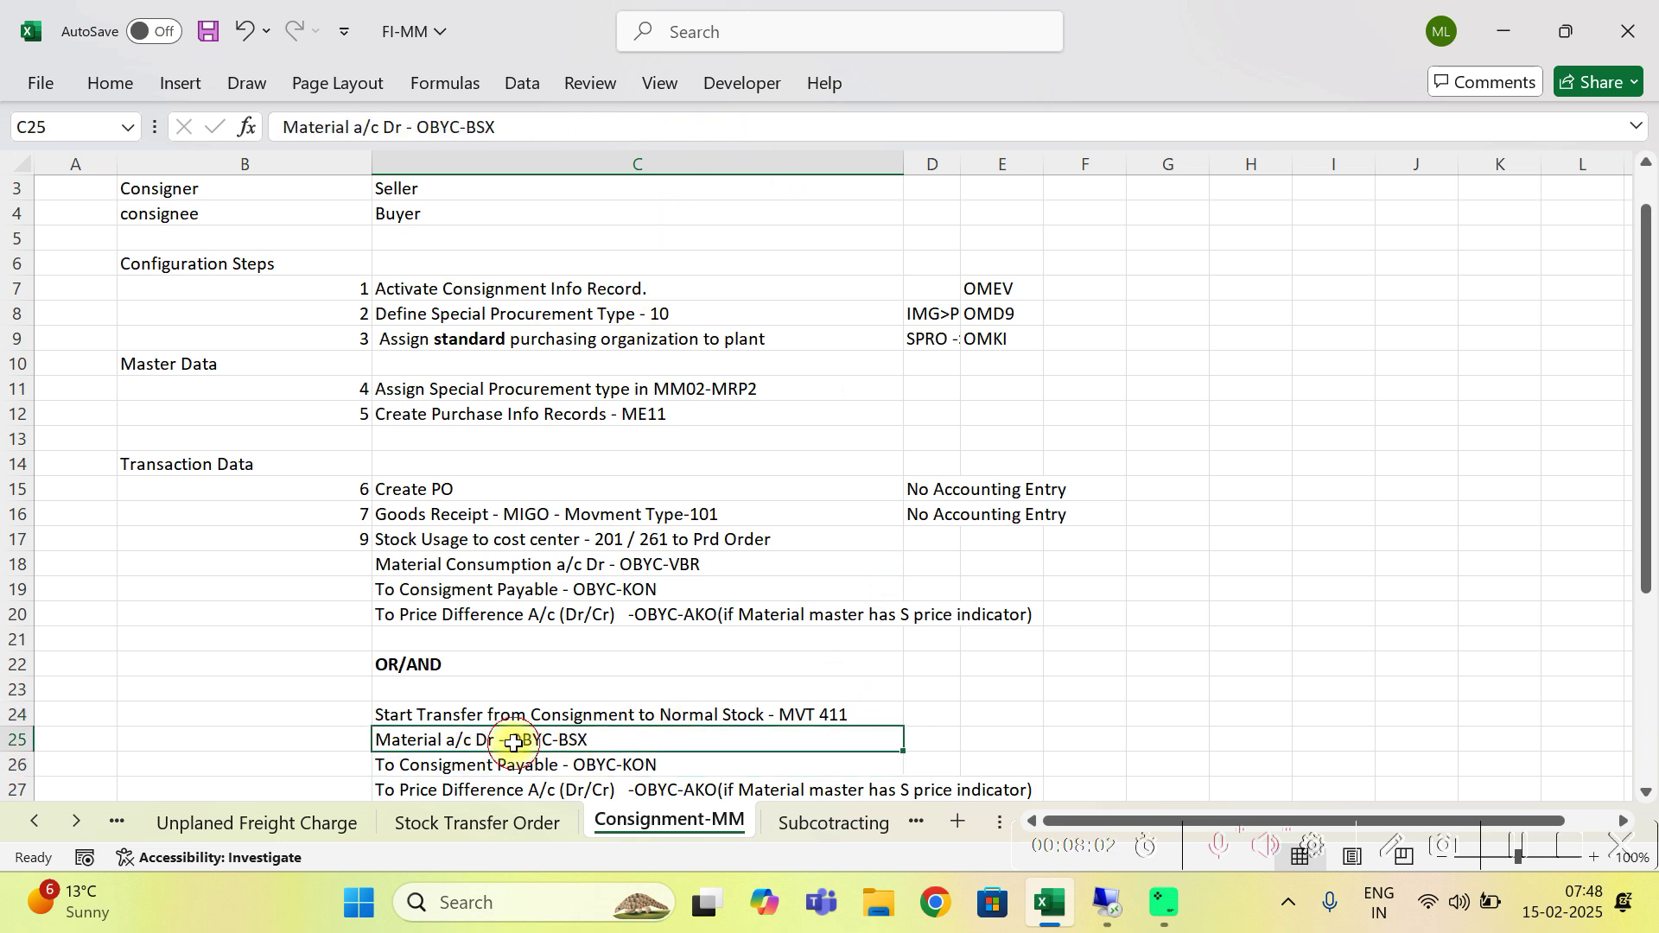
{"action": "left_click_drag", "start_coordinate": [286, 121], "coordinate": [562, 122]}
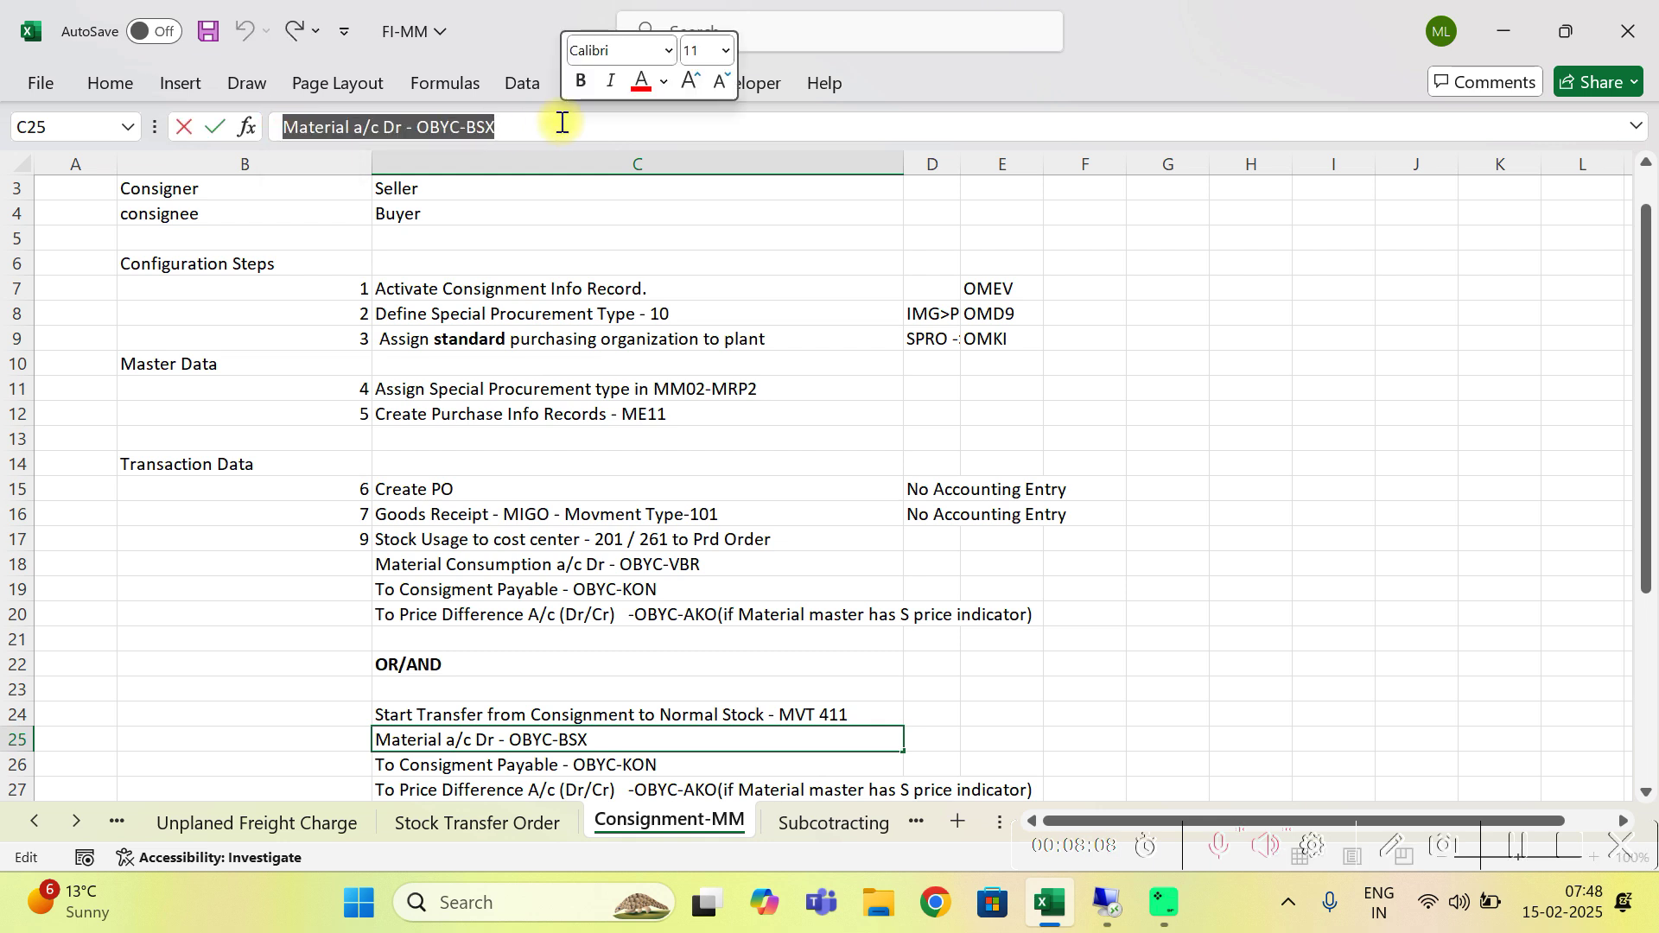
{"action": "left_click", "coordinate": [436, 765]}
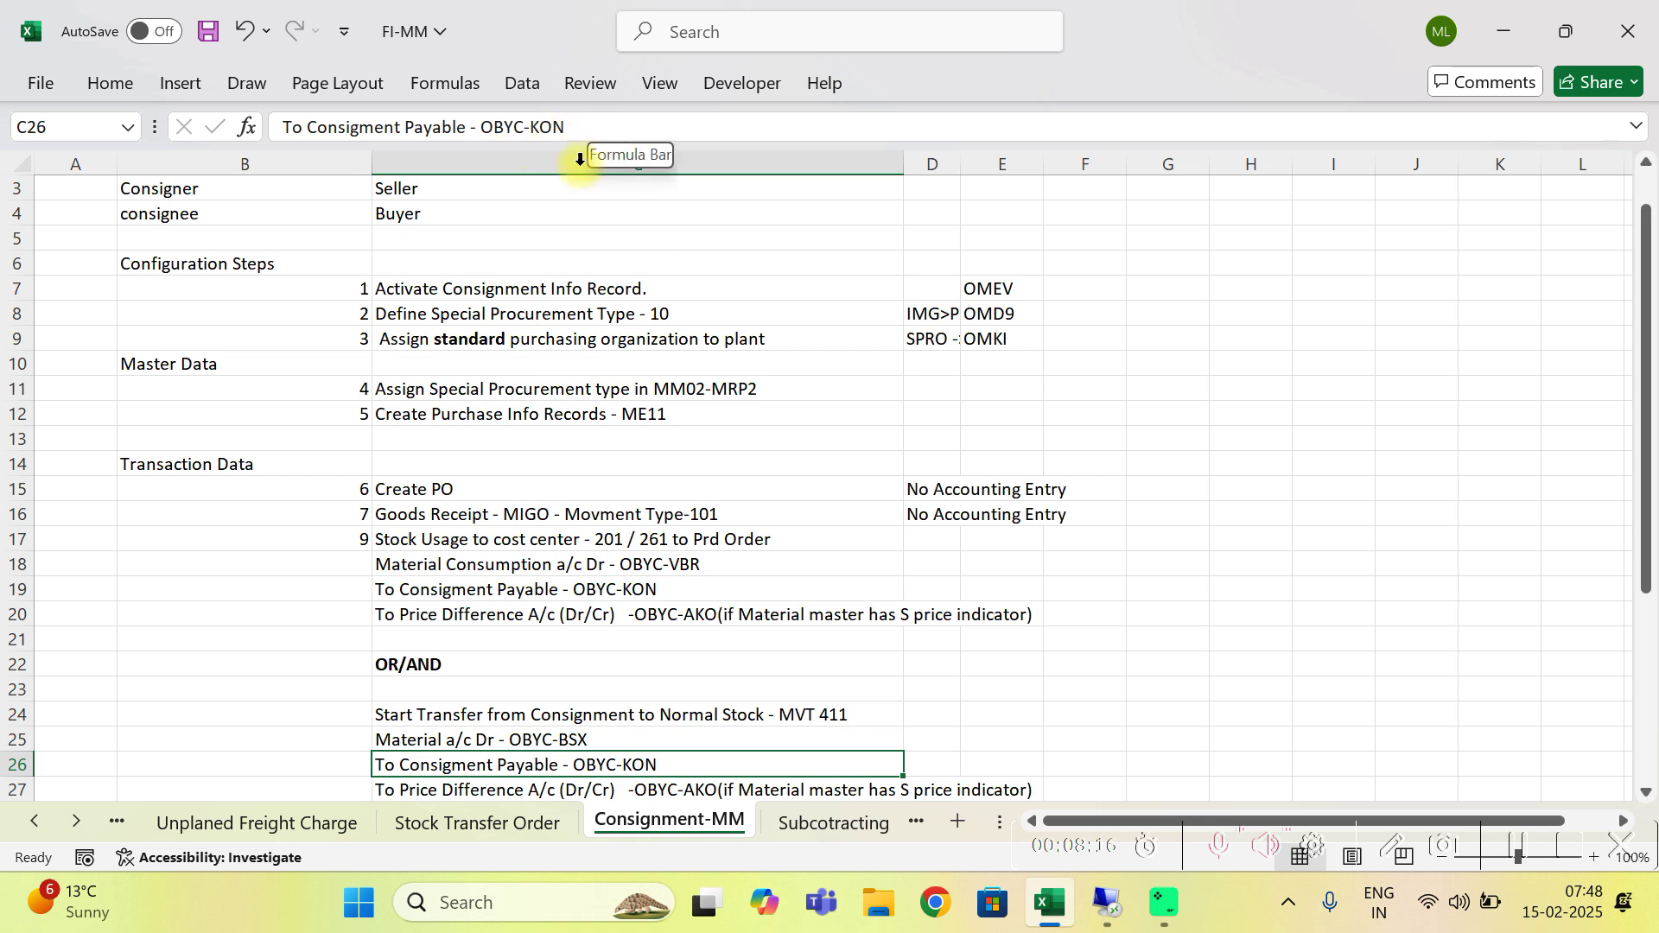
{"action": "left_click", "coordinate": [498, 790]}
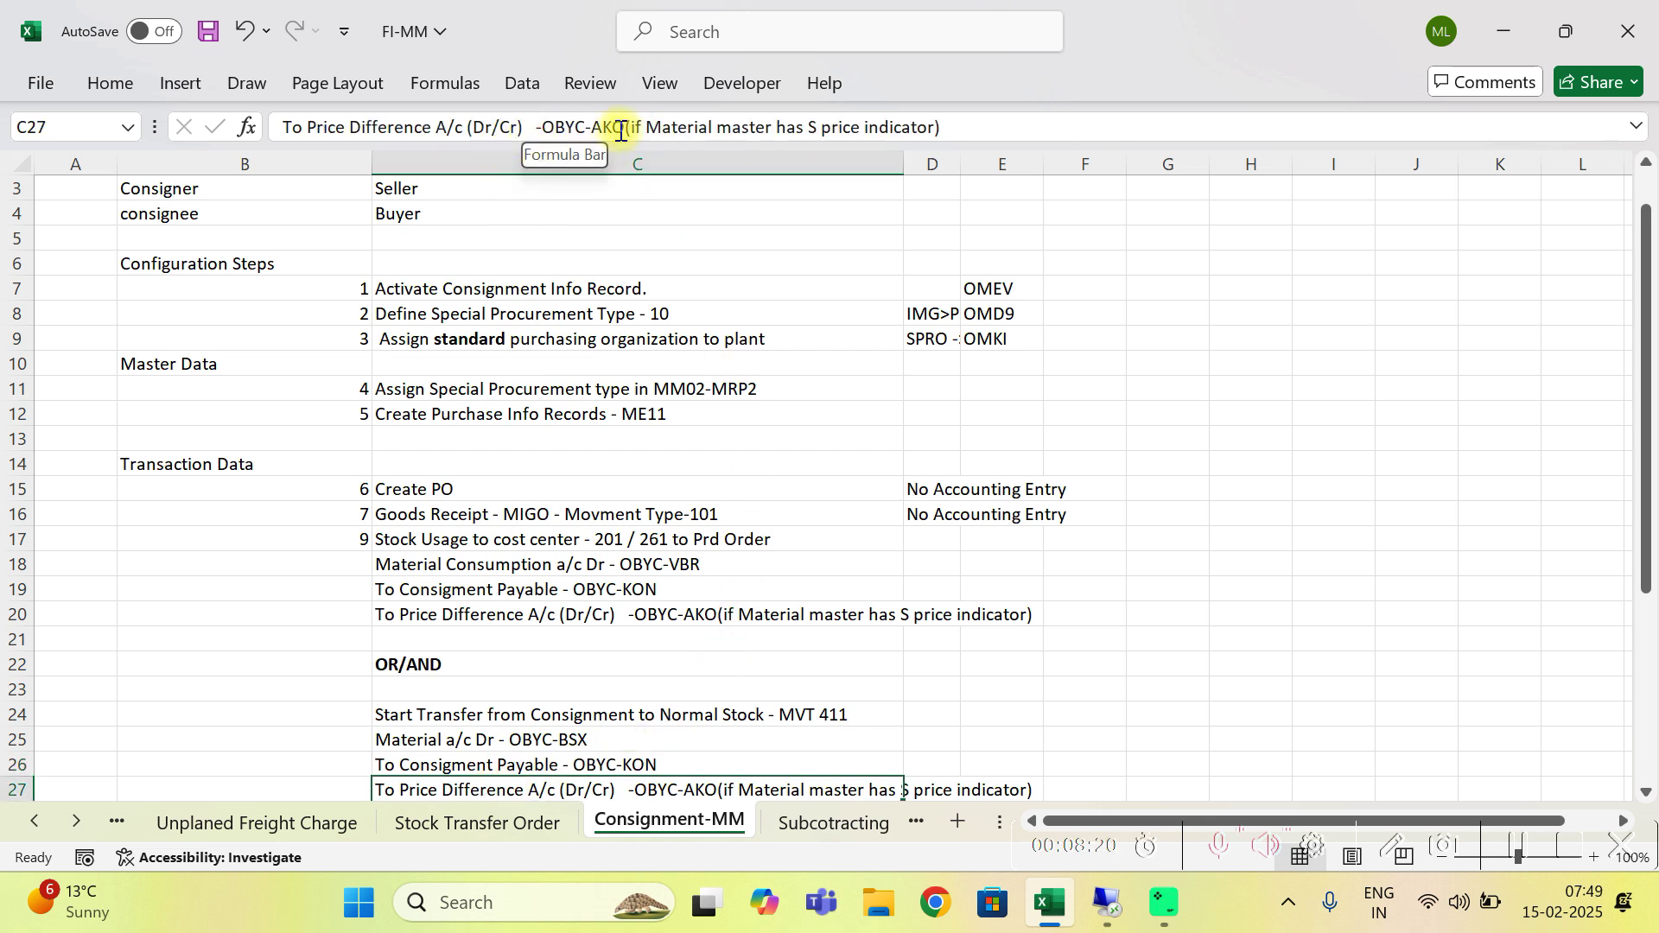
Compare the accounting entries of the consignment-to-normal stock transfer with those of the stock usage to cost center.
{"action": "left_click", "coordinate": [302, 712]}
{"action": "key", "text": "Right"}
{"action": "key", "text": "Down"}
{"action": "key", "text": "Down"}
{"action": "key", "text": "Down"}
{"action": "key", "text": "Down"}
{"action": "key", "text": "Down"}
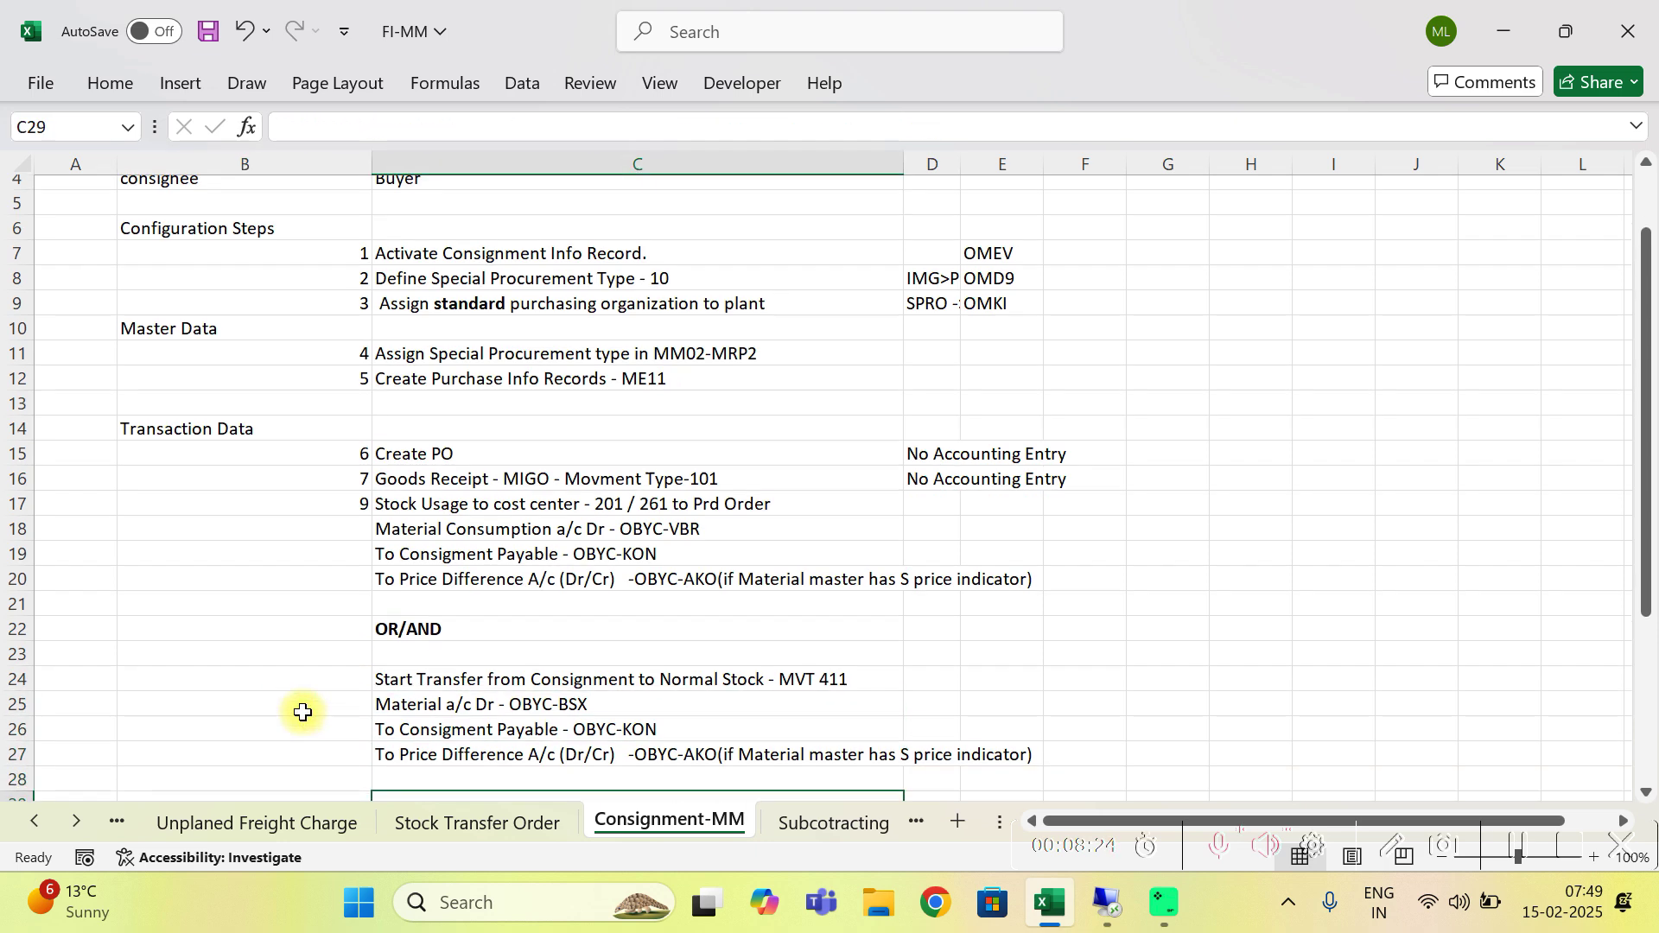
{"action": "key", "text": "Down"}
{"action": "key", "text": "Up"}
{"action": "key", "text": "Up"}
{"action": "key", "text": "Up"}
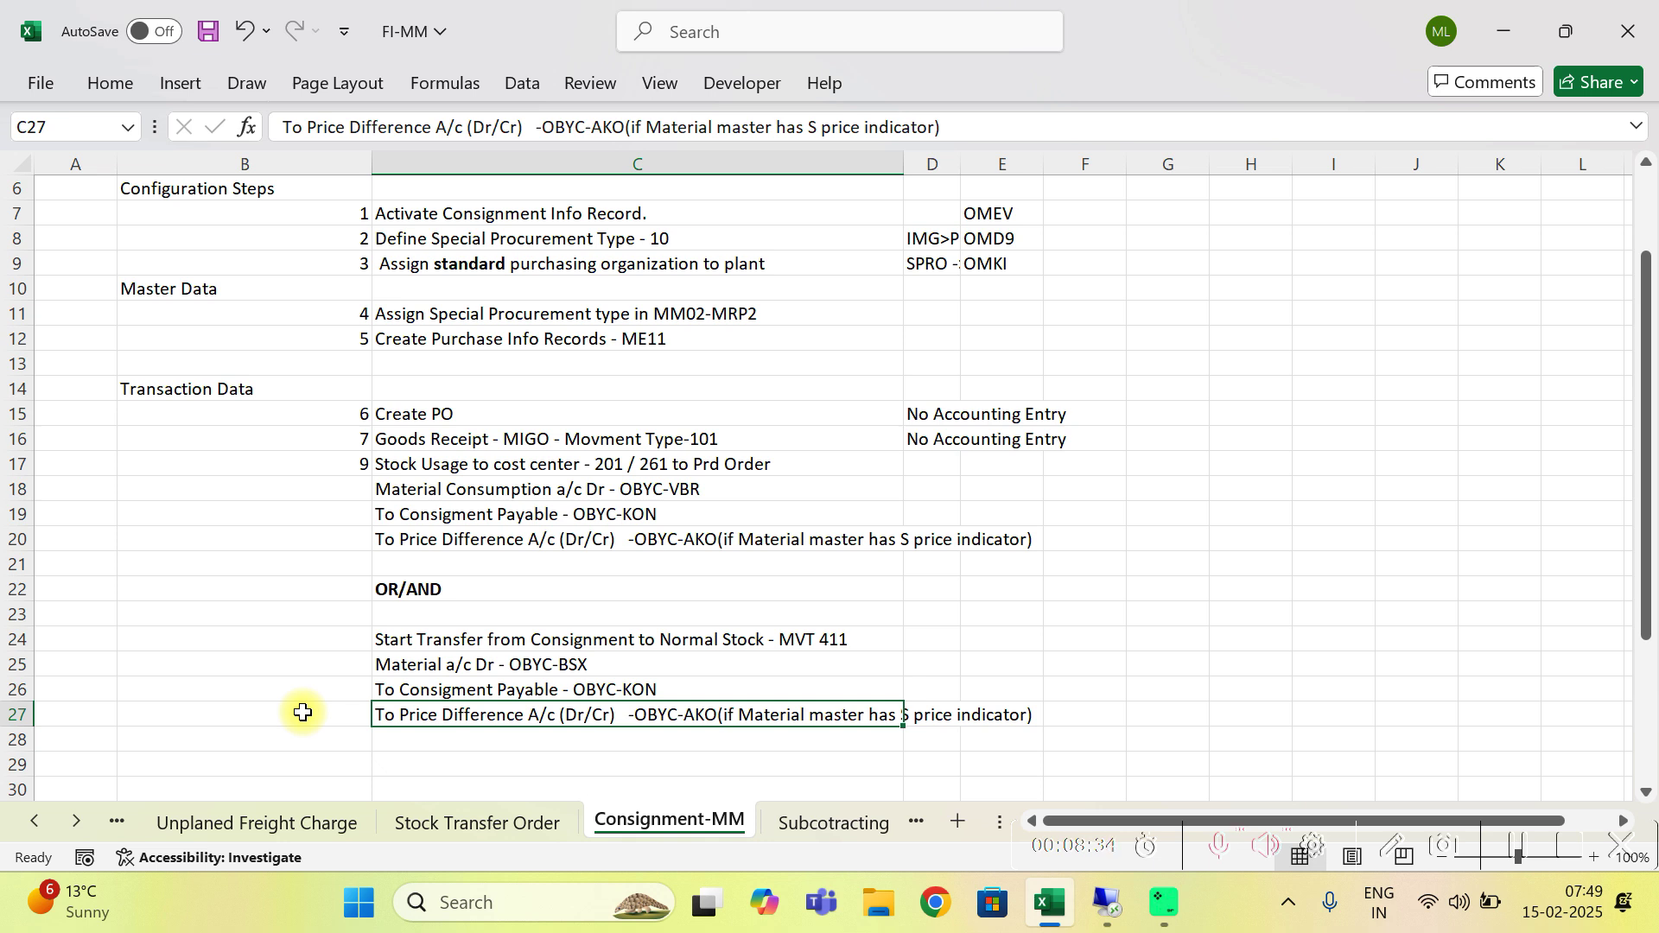
{"action": "left_click_drag", "start_coordinate": [506, 665], "coordinate": [504, 689]}
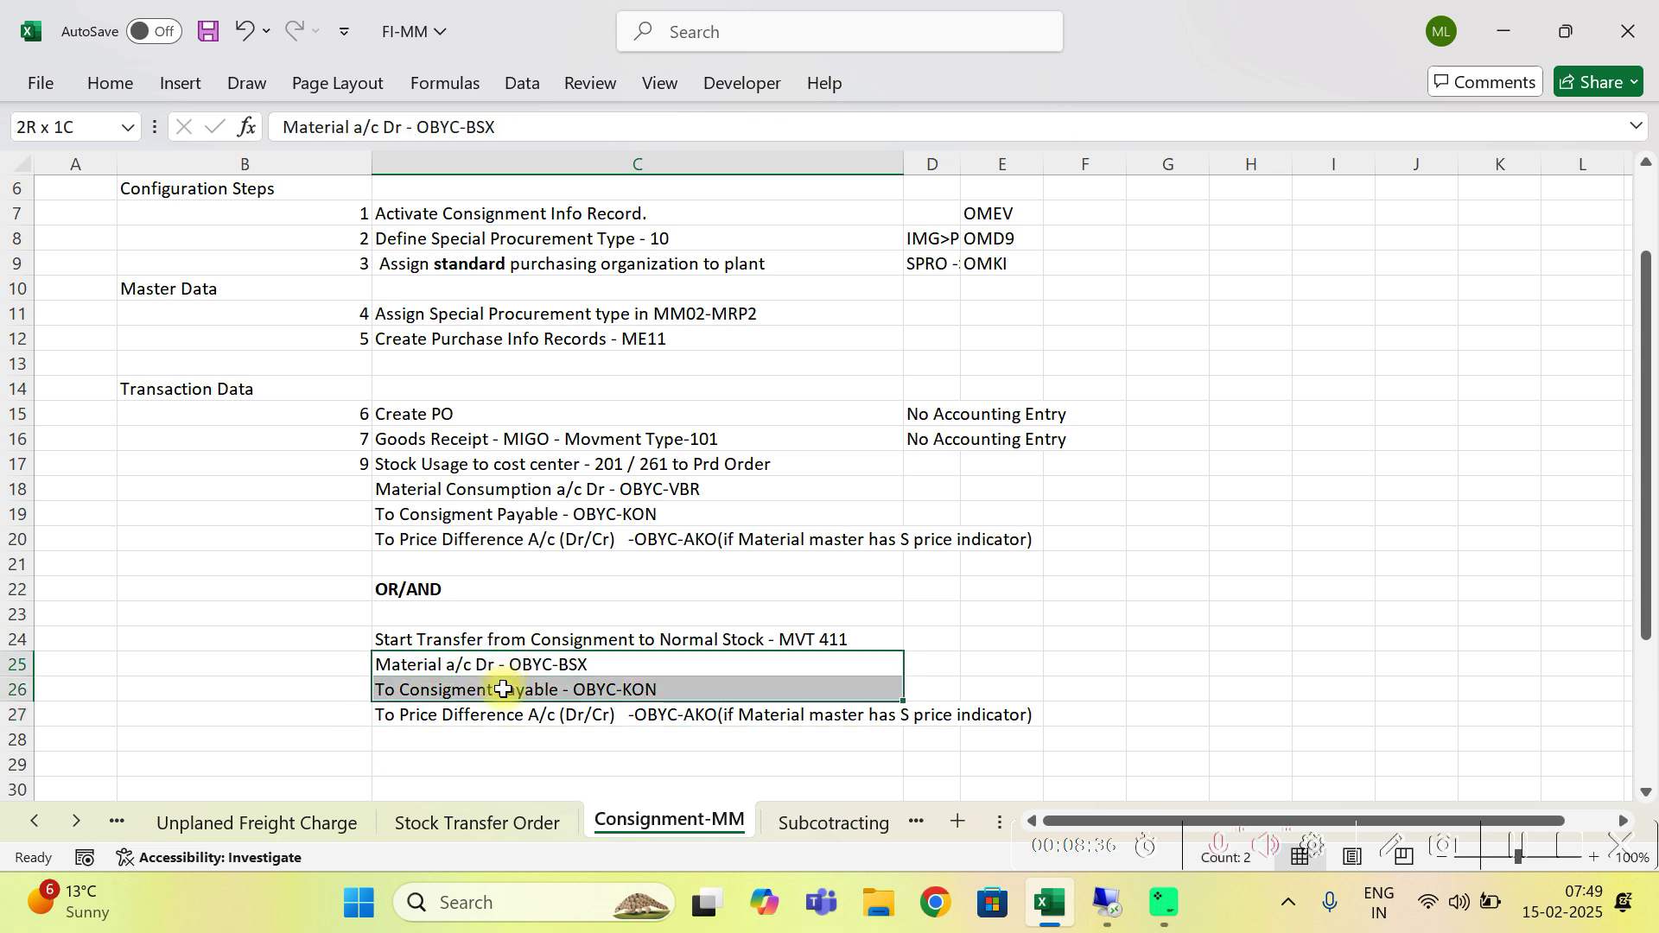
{"action": "left_click_drag", "start_coordinate": [456, 486], "coordinate": [472, 531]}
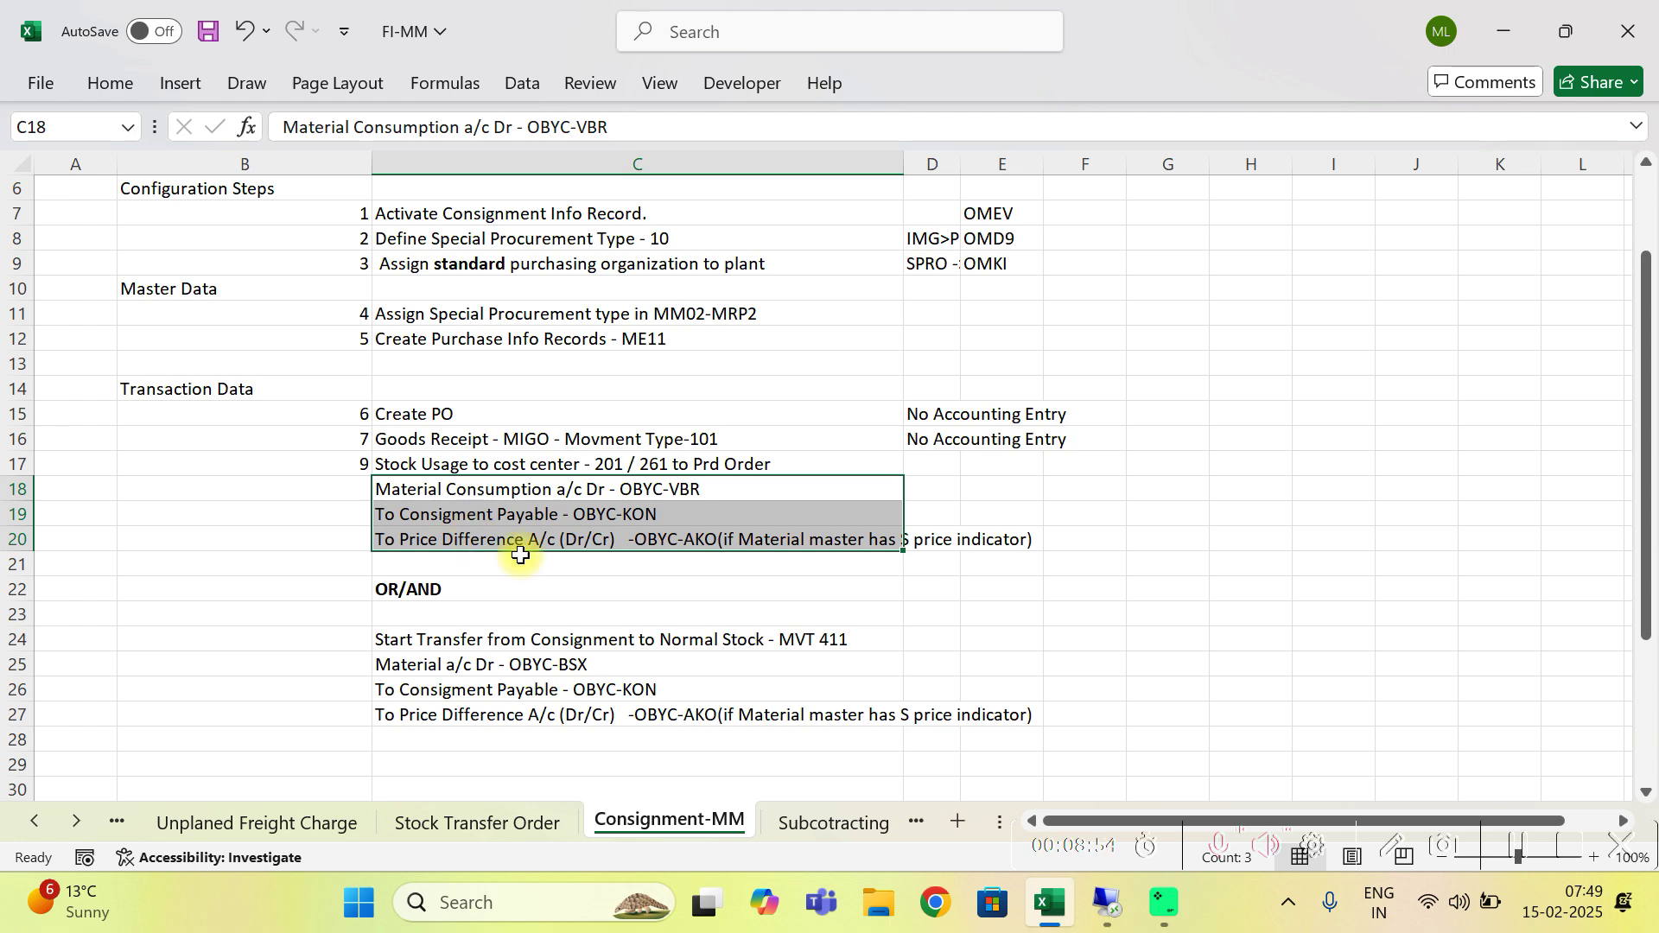
Find the MRKO settlement and invoicing entry further down the notes and read its description.
{"action": "left_click", "coordinate": [516, 733]}
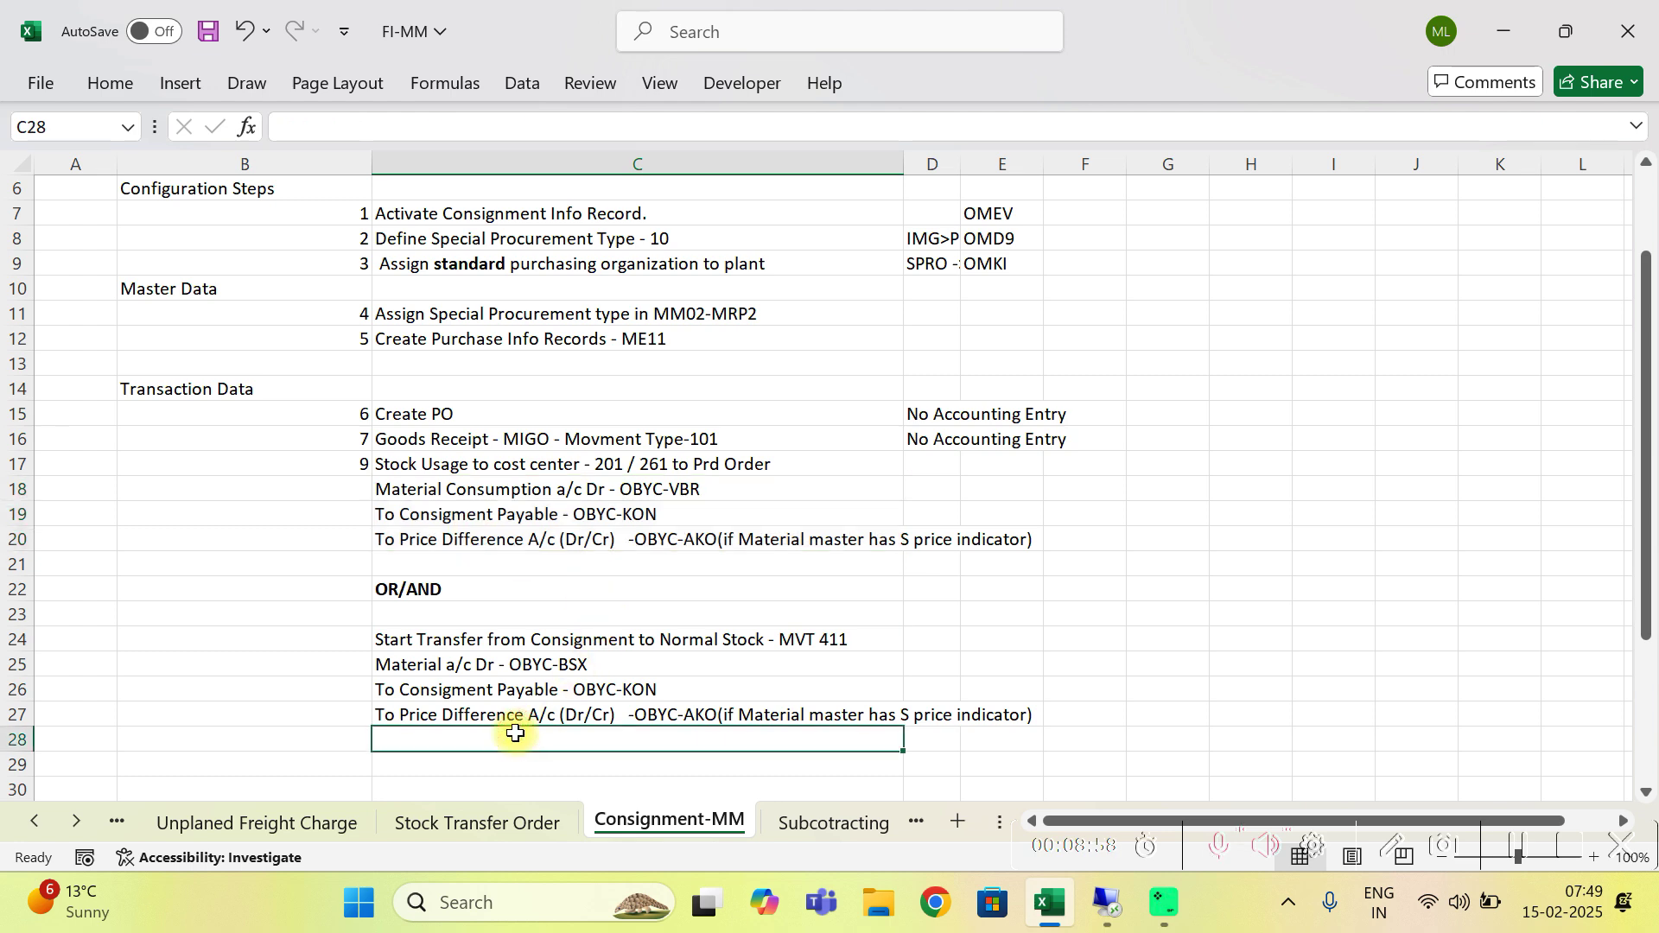
{"action": "key", "text": "Down"}
{"action": "key", "text": "Down"}
{"action": "key", "text": "Down"}
{"action": "key", "text": "Down"}
{"action": "key", "text": "Down"}
{"action": "key", "text": "Down"}
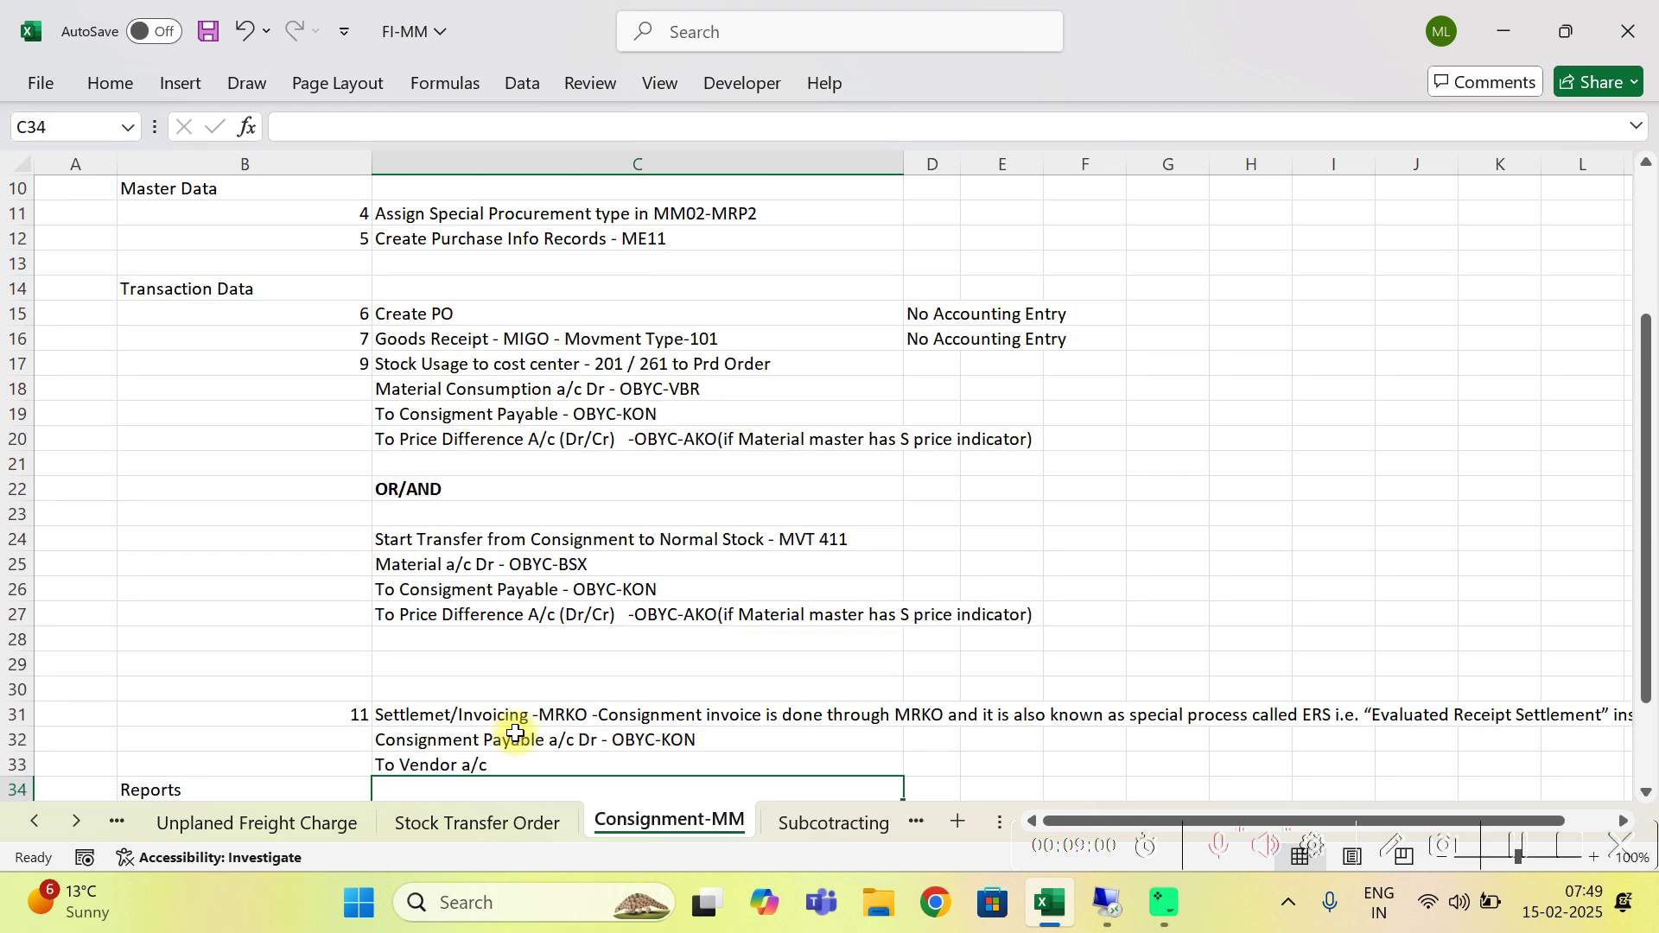
{"action": "key", "text": "Up"}
{"action": "key", "text": "Up"}
{"action": "key", "text": "Up"}
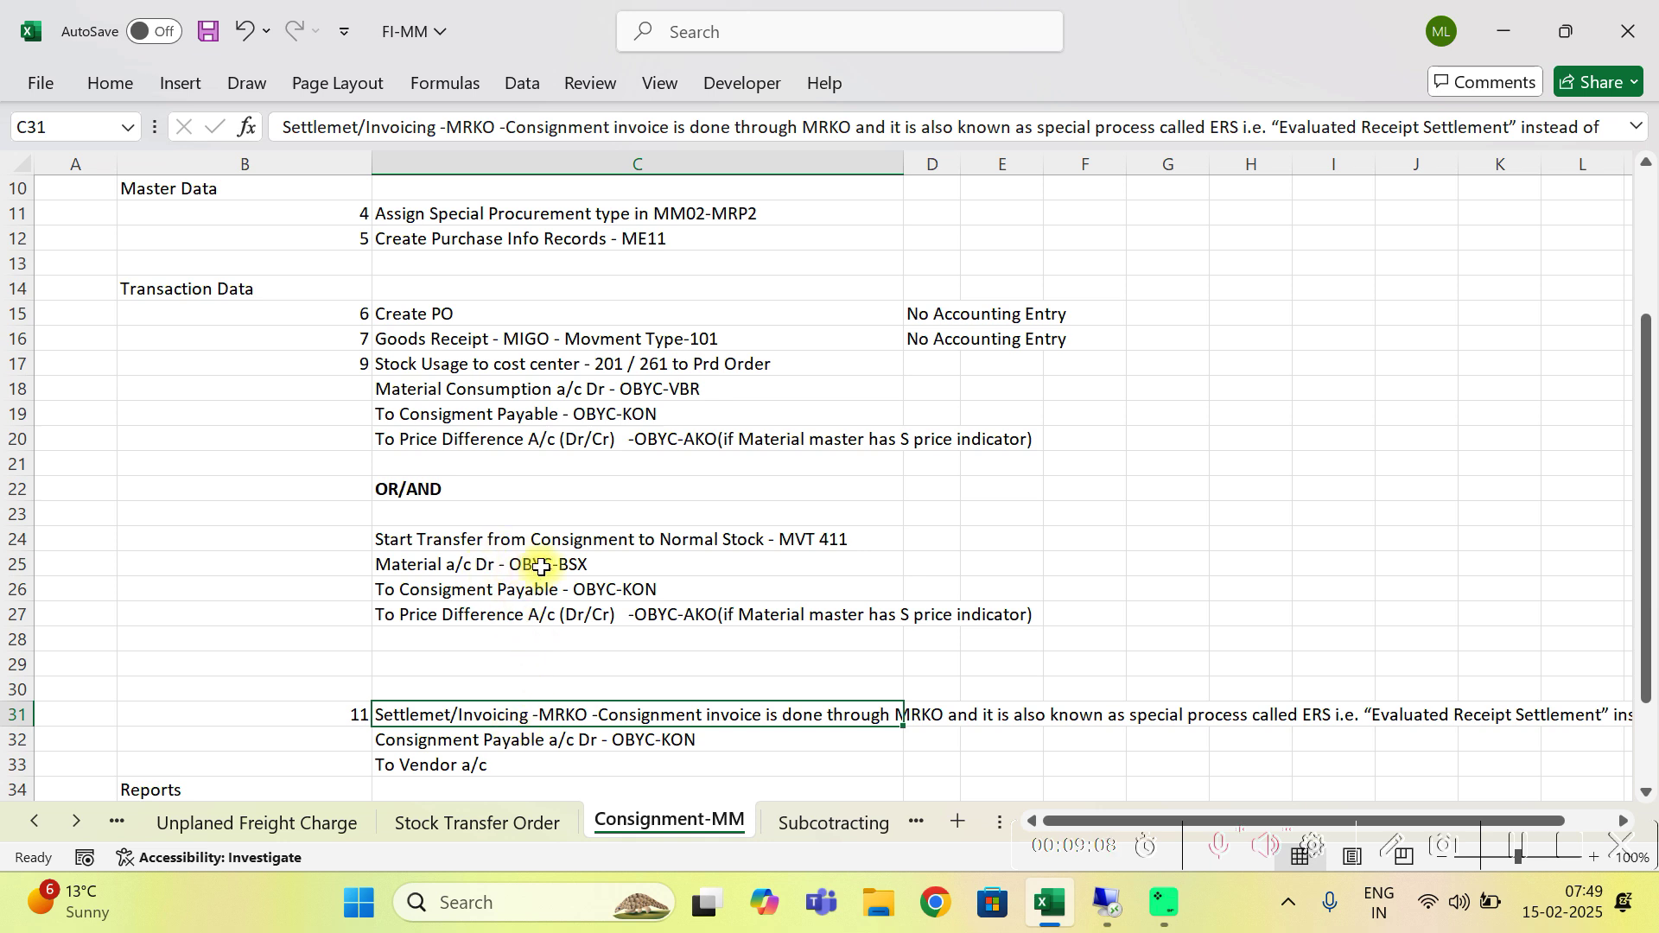
Examine the MRKO settlement's consignment payable and vendor entries, tracing consignment payable back to the stock usage and transfer postings.
{"action": "left_click", "coordinate": [444, 739]}
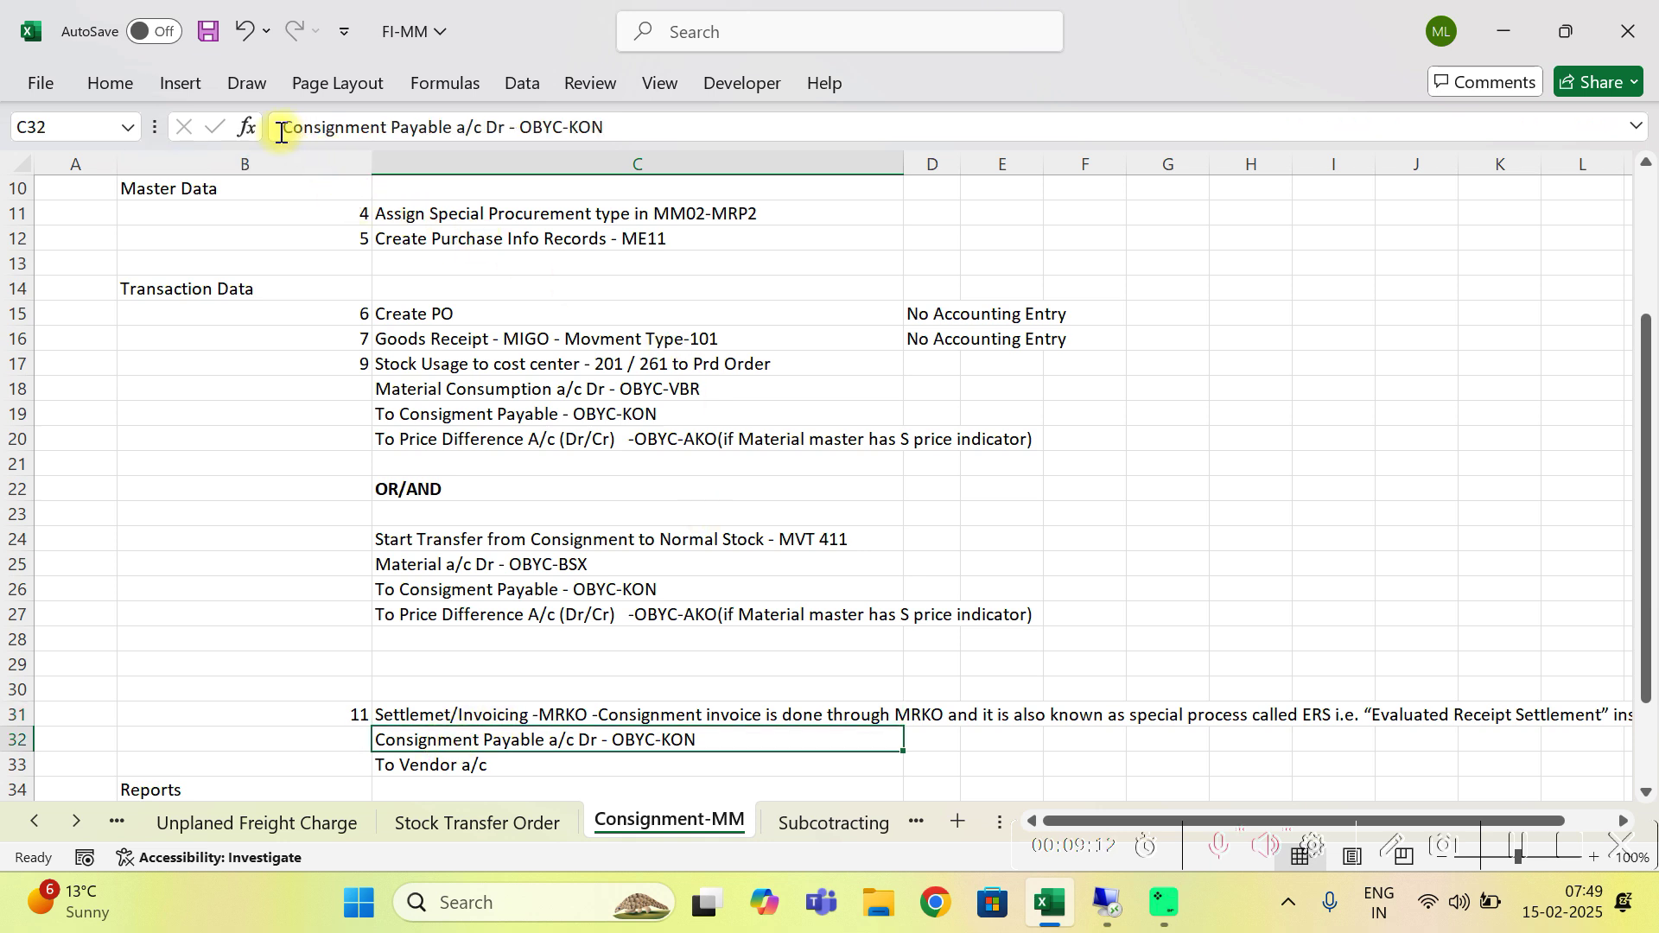
{"action": "left_click_drag", "start_coordinate": [282, 127], "coordinate": [678, 130]}
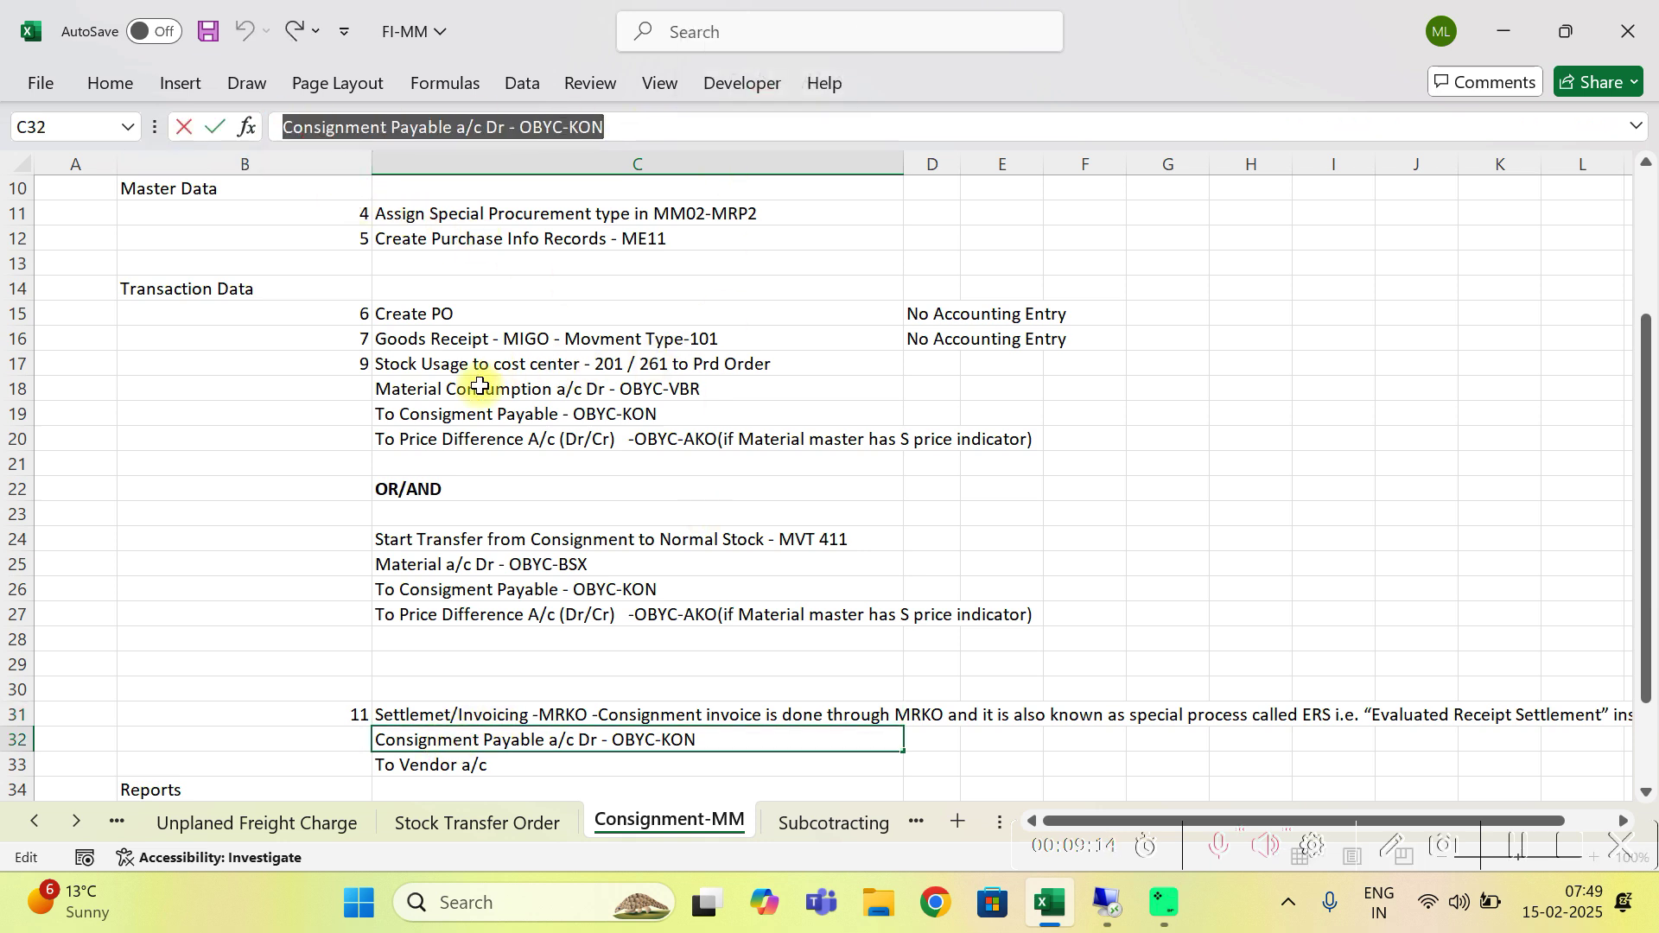
{"action": "left_click", "coordinate": [469, 414]}
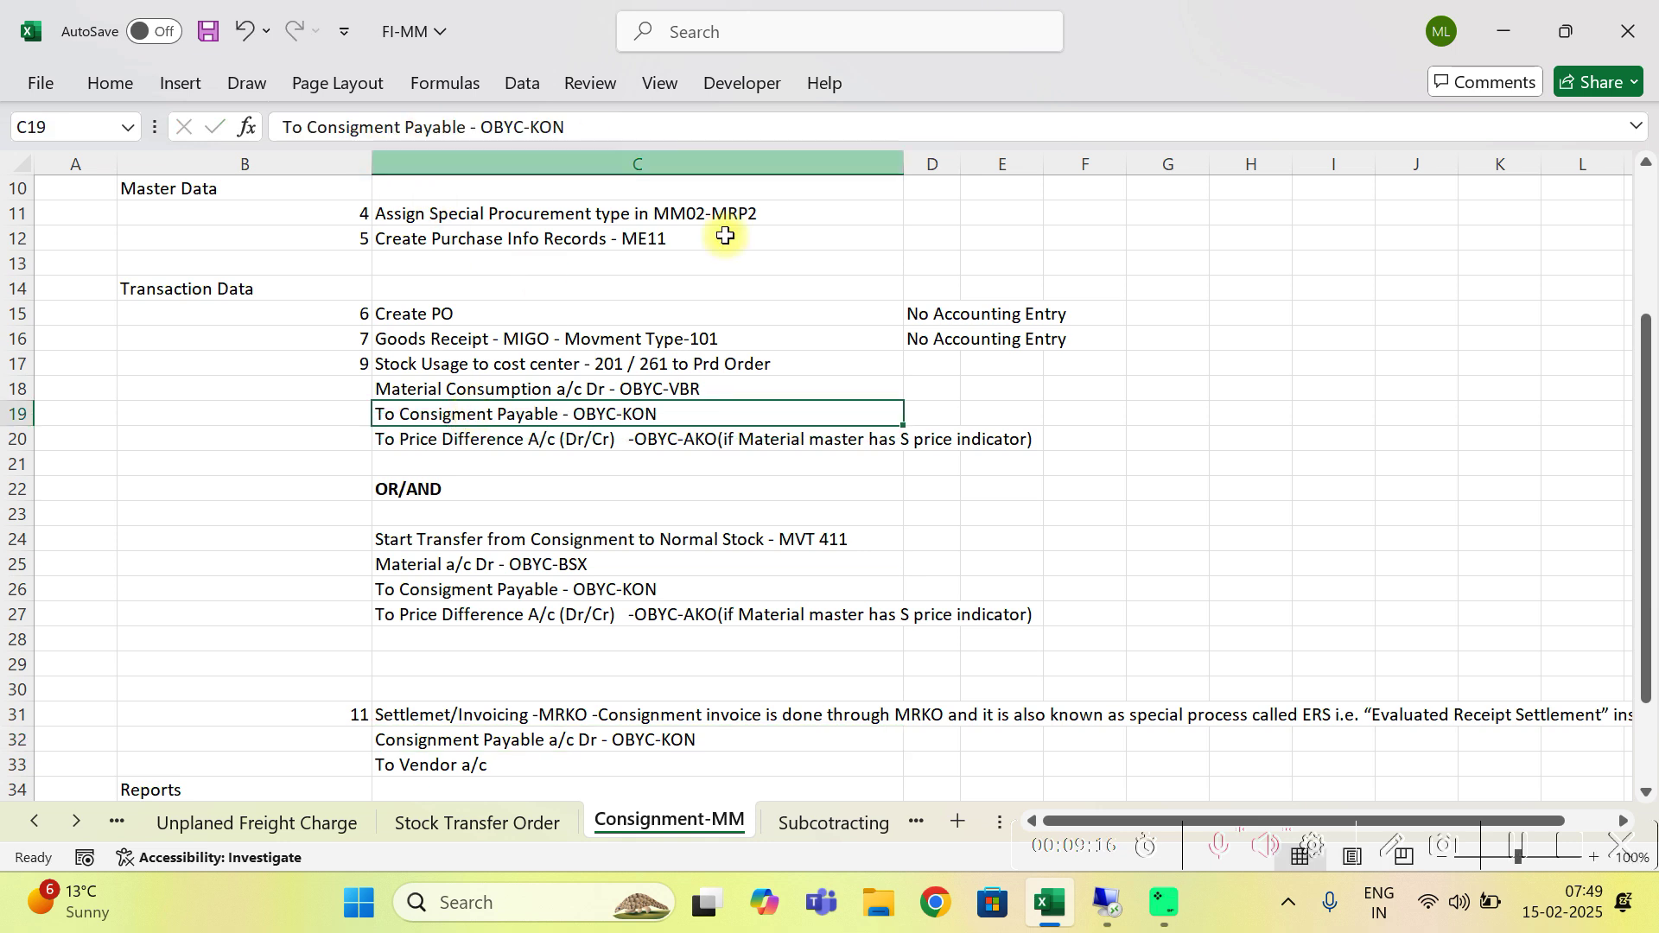
{"action": "left_click", "coordinate": [492, 589]}
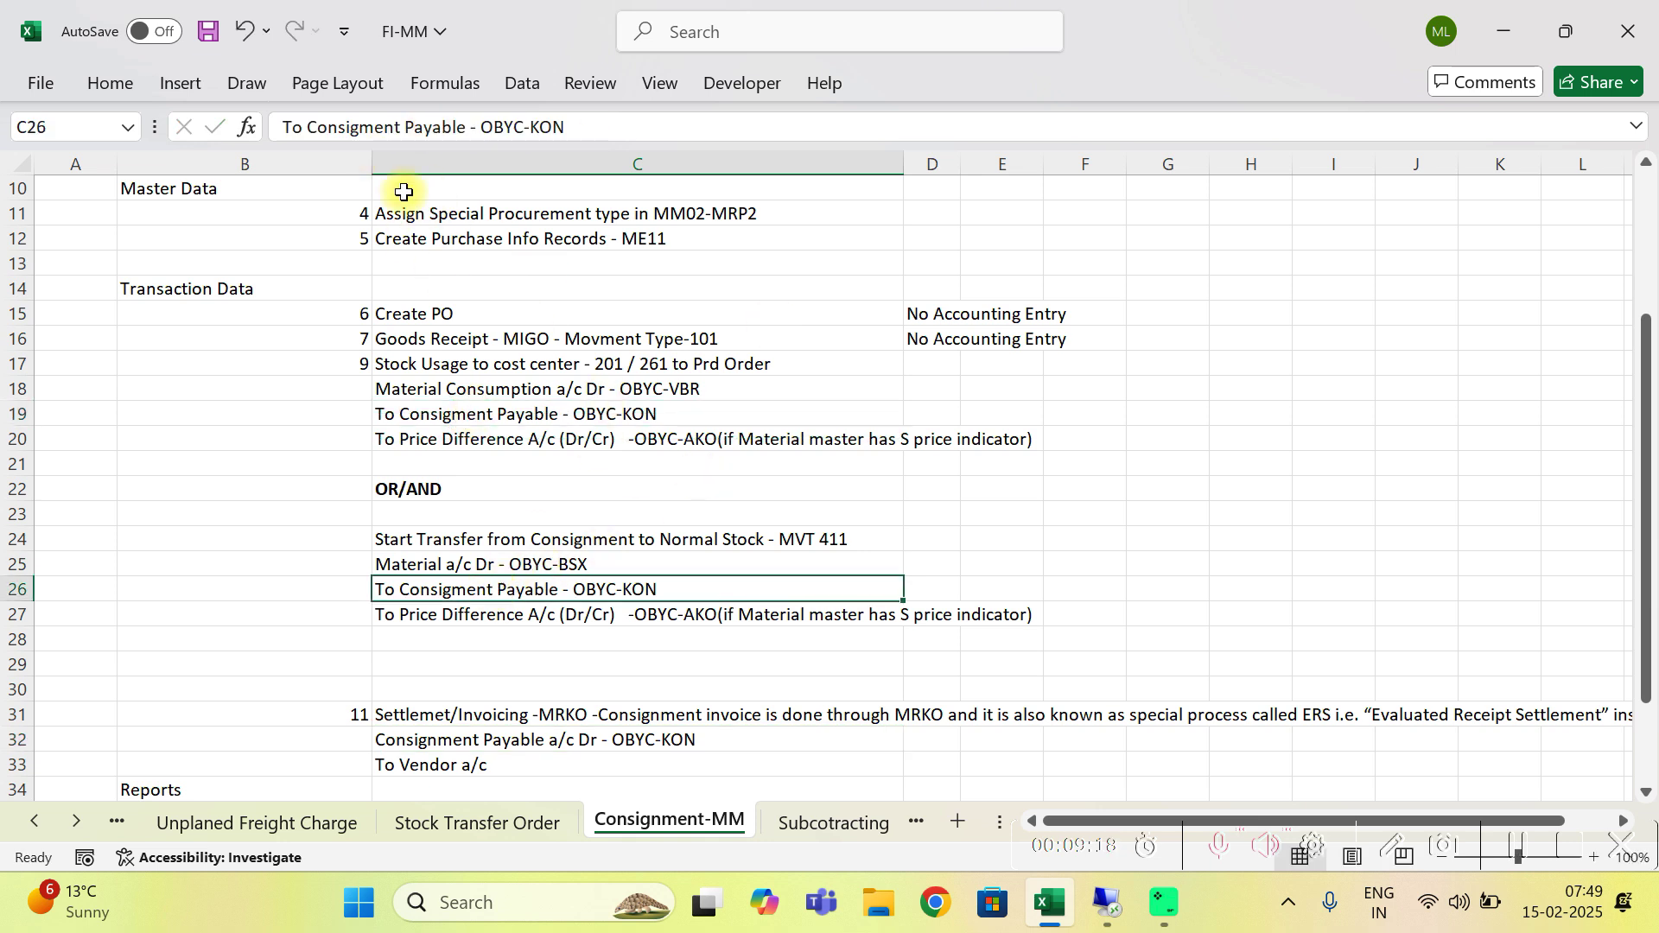
{"action": "left_click", "coordinate": [491, 737]}
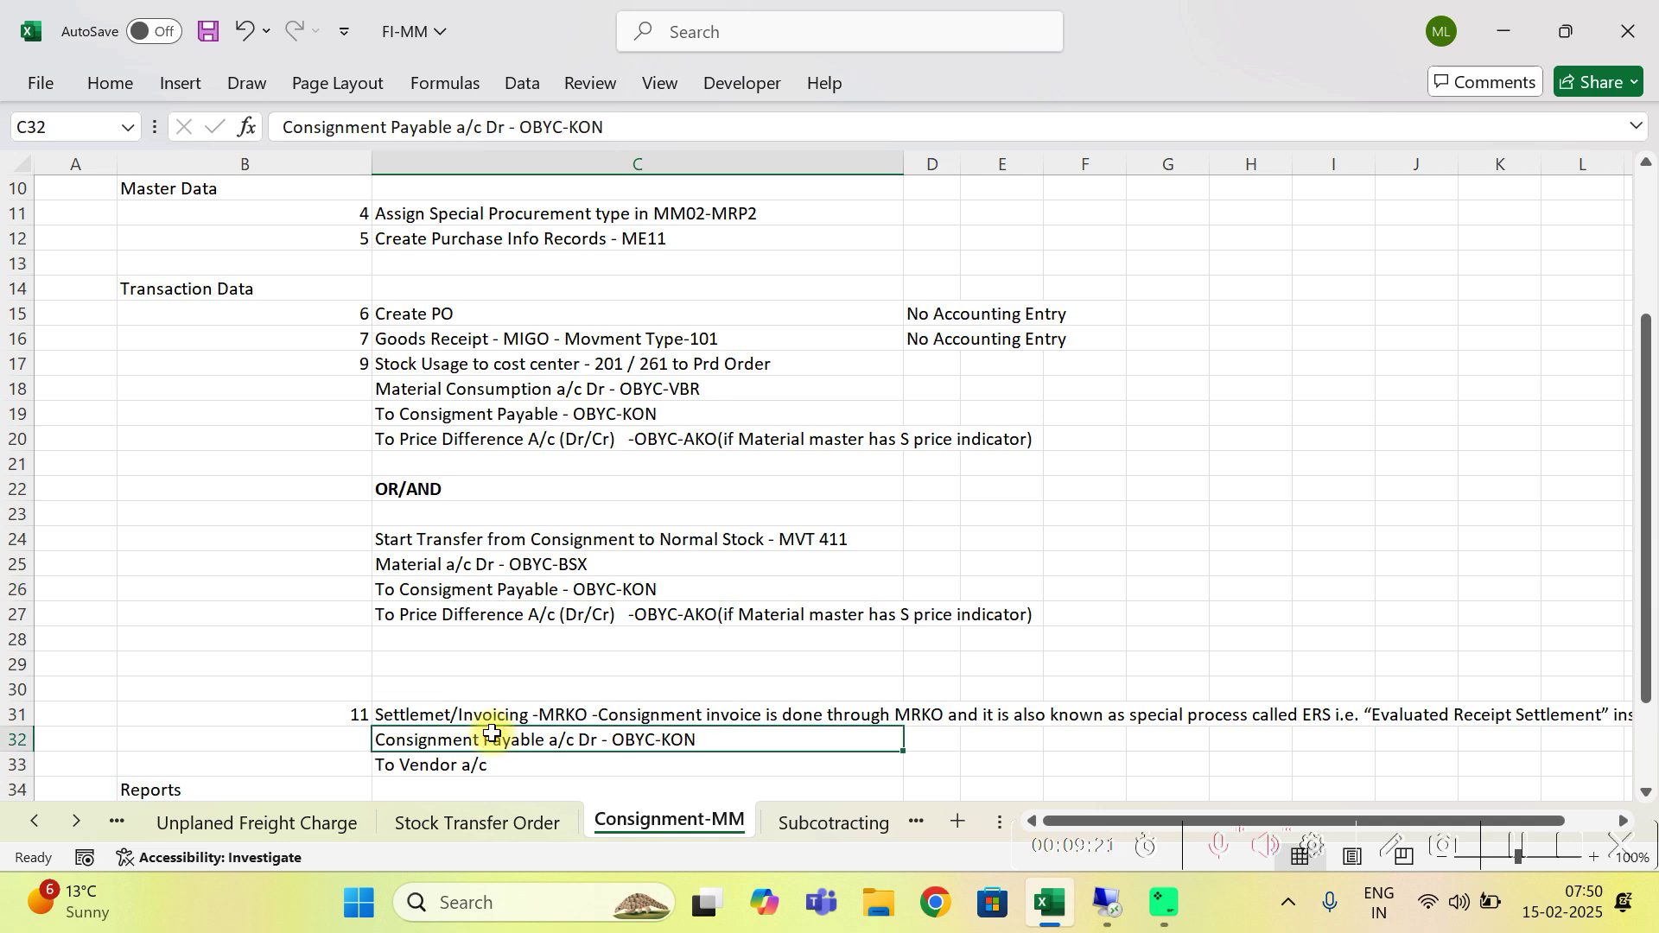
{"action": "left_click", "coordinate": [432, 765]}
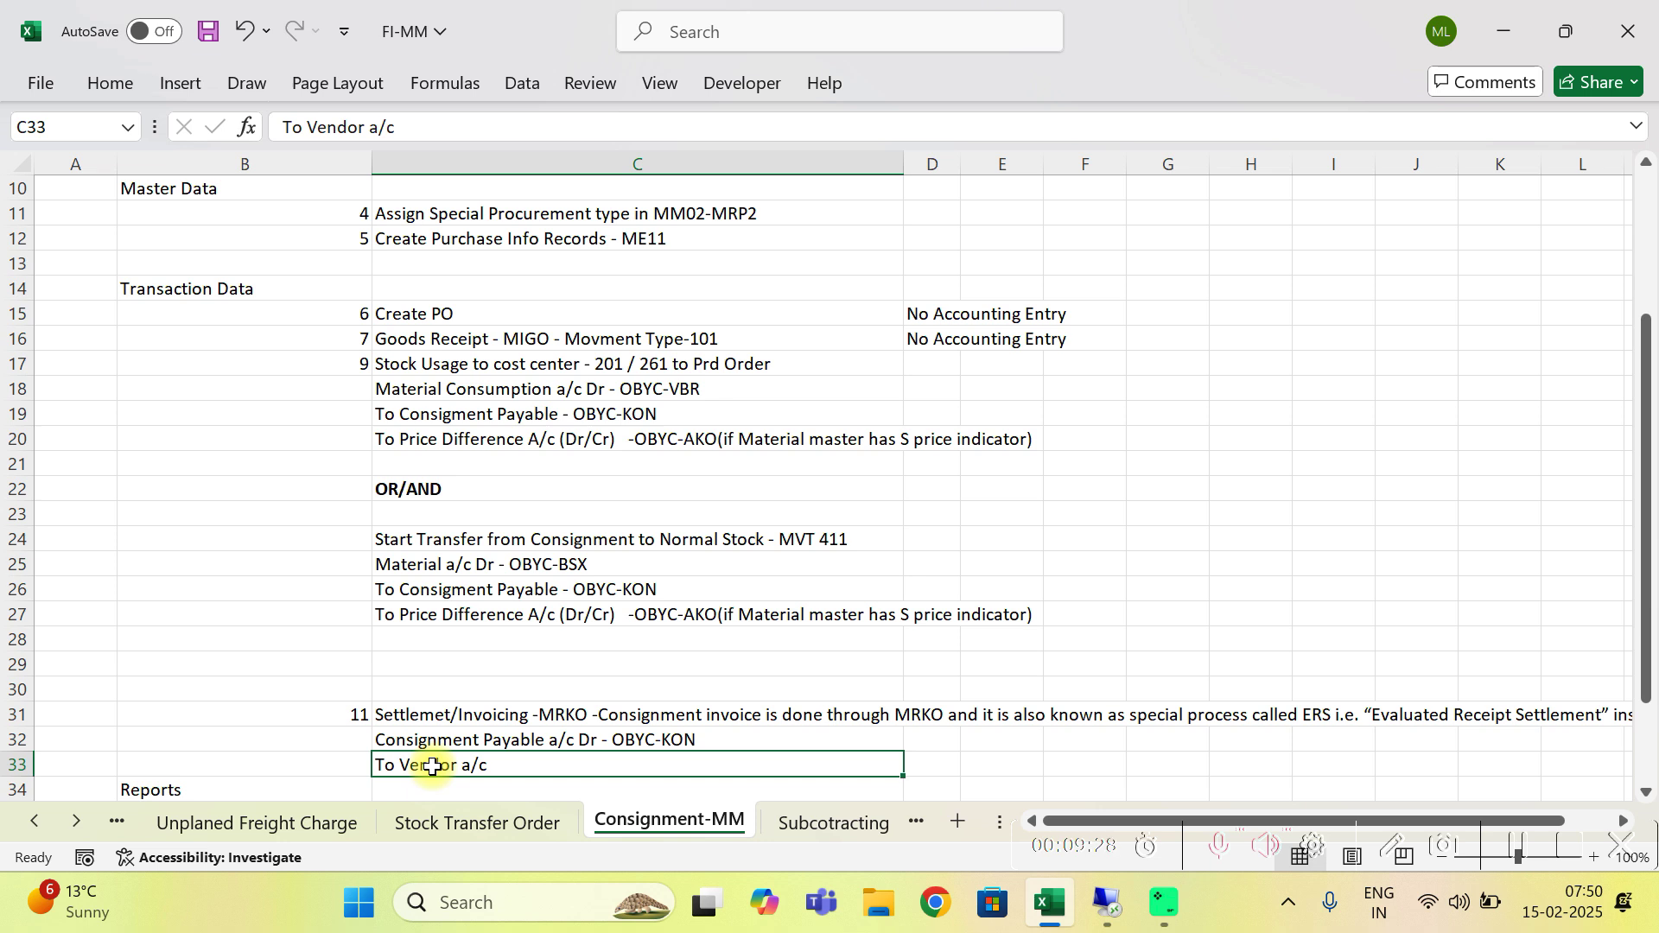
{"action": "left_click", "coordinate": [514, 718]}
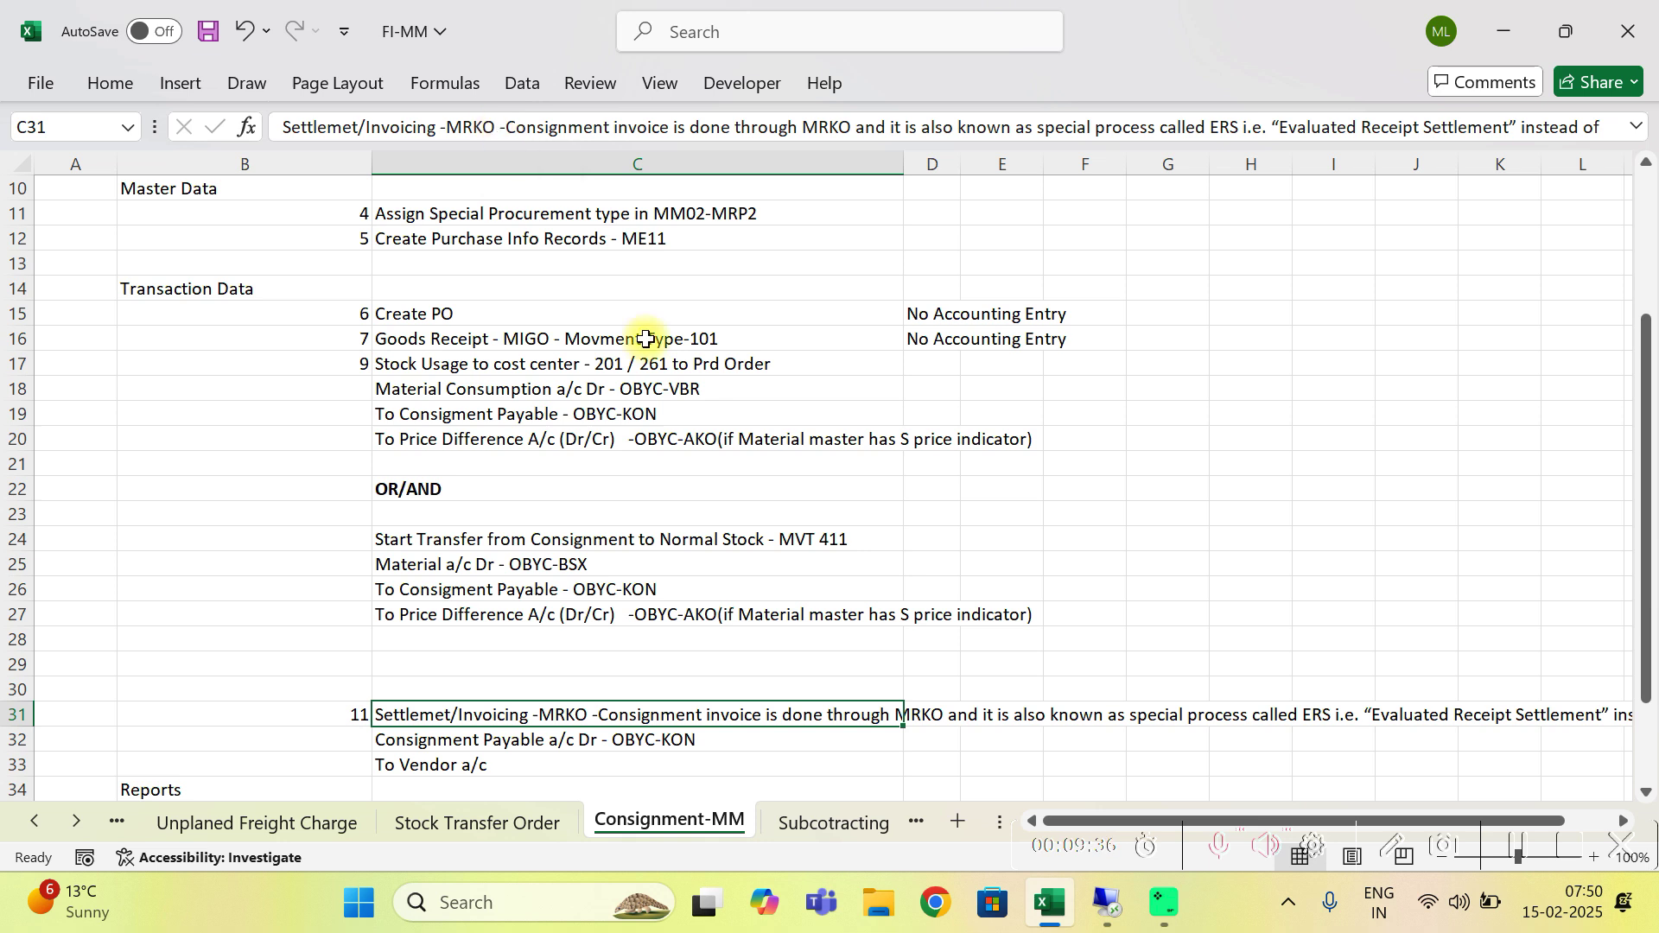
{"action": "left_click", "coordinate": [484, 751]}
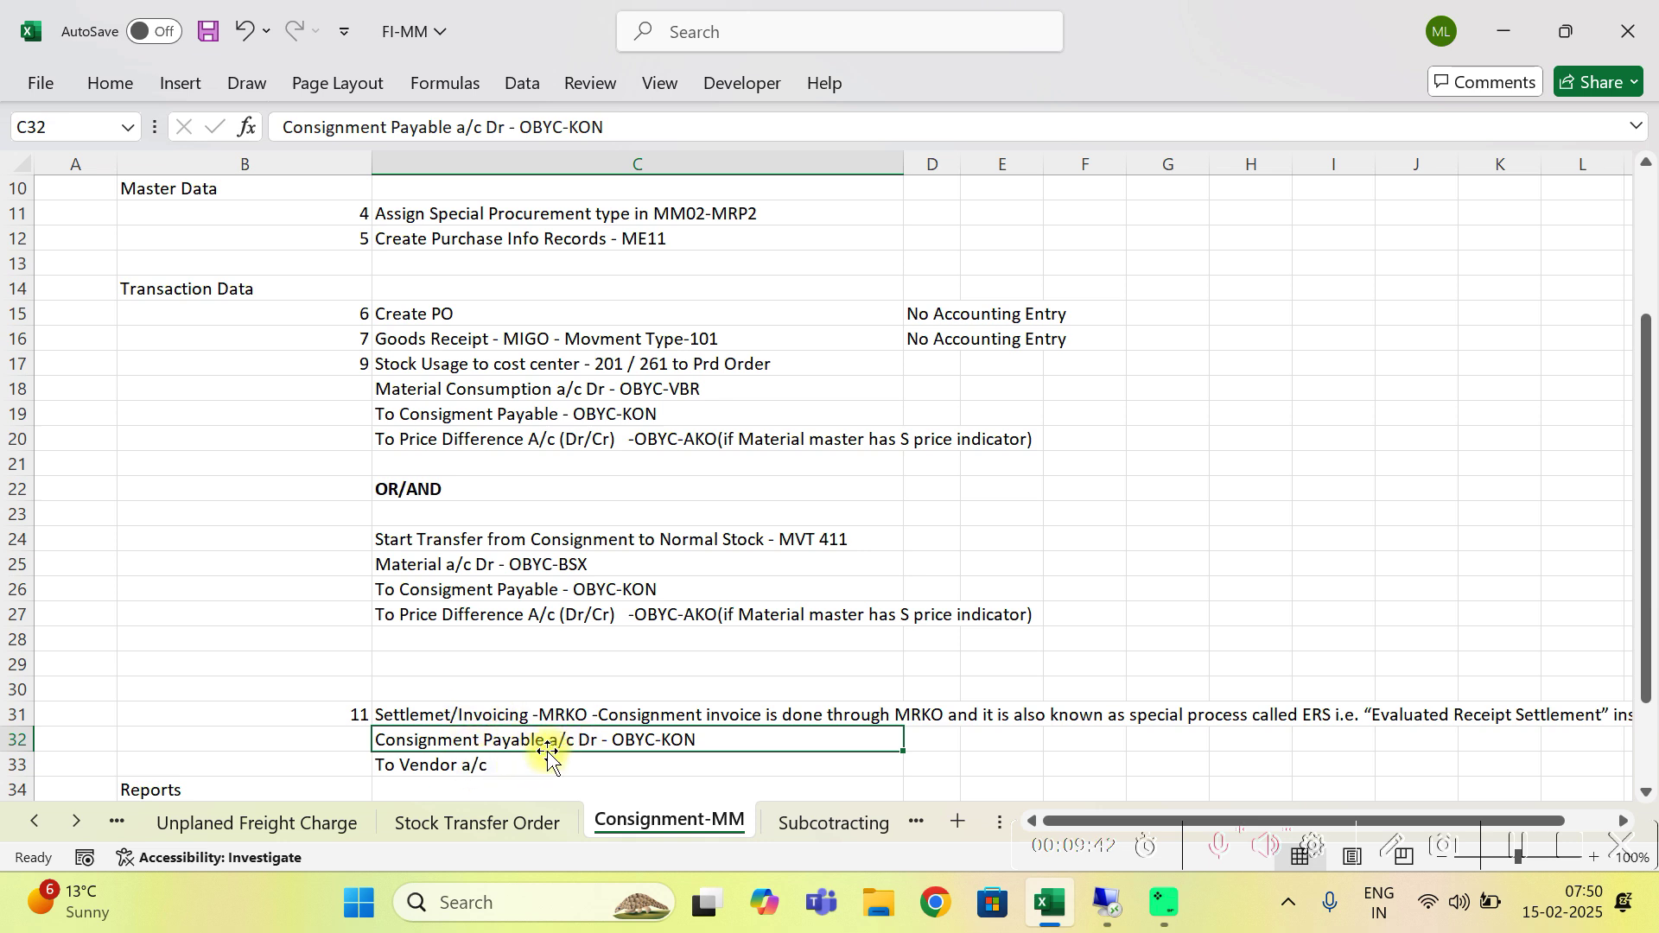
{"action": "left_click", "coordinate": [432, 773]}
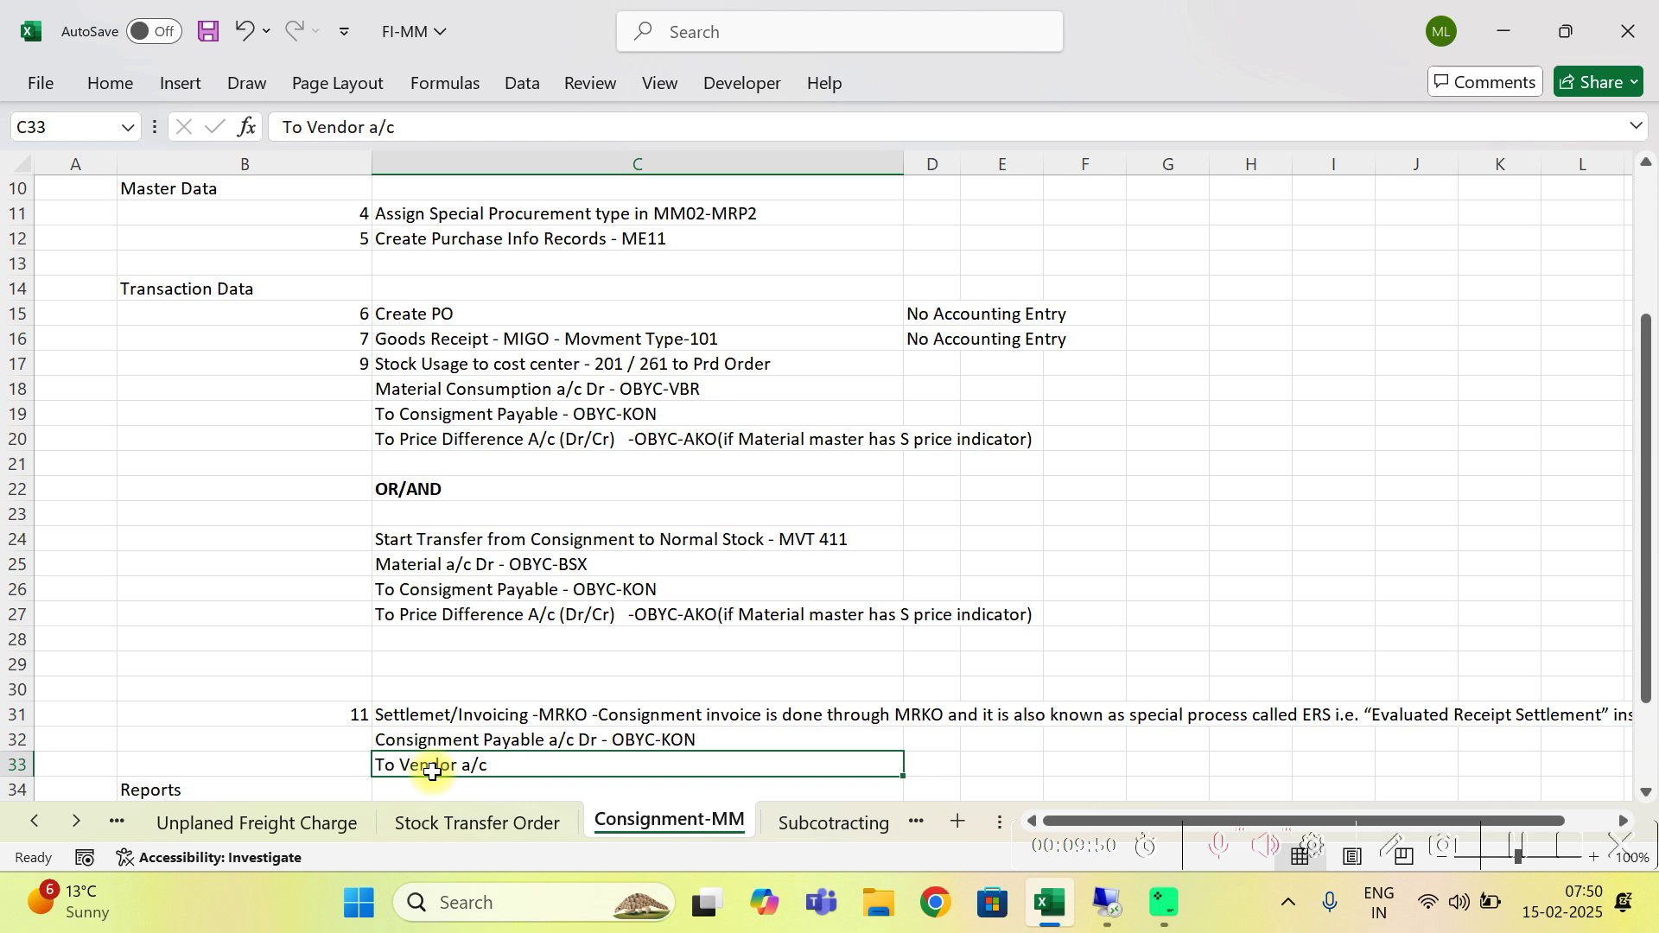
Go back up the consignment notes from the vendor entry to the Create PO line under Transaction Data.
{"action": "key", "text": "Down"}
{"action": "key", "text": "Up"}
{"action": "key", "text": "Up"}
{"action": "key", "text": "Up"}
{"action": "key", "text": "Up"}
{"action": "key", "text": "Up"}
{"action": "key", "text": "Up"}
{"action": "key", "text": "Up"}
{"action": "key", "text": "Up"}
{"action": "key", "text": "Up"}
{"action": "key", "text": "Up"}
{"action": "key", "text": "Up"}
{"action": "key", "text": "Up"}
{"action": "key", "text": "Up"}
{"action": "key", "text": "Up"}
{"action": "key", "text": "Up"}
{"action": "key", "text": "Up"}
{"action": "key", "text": "Up"}
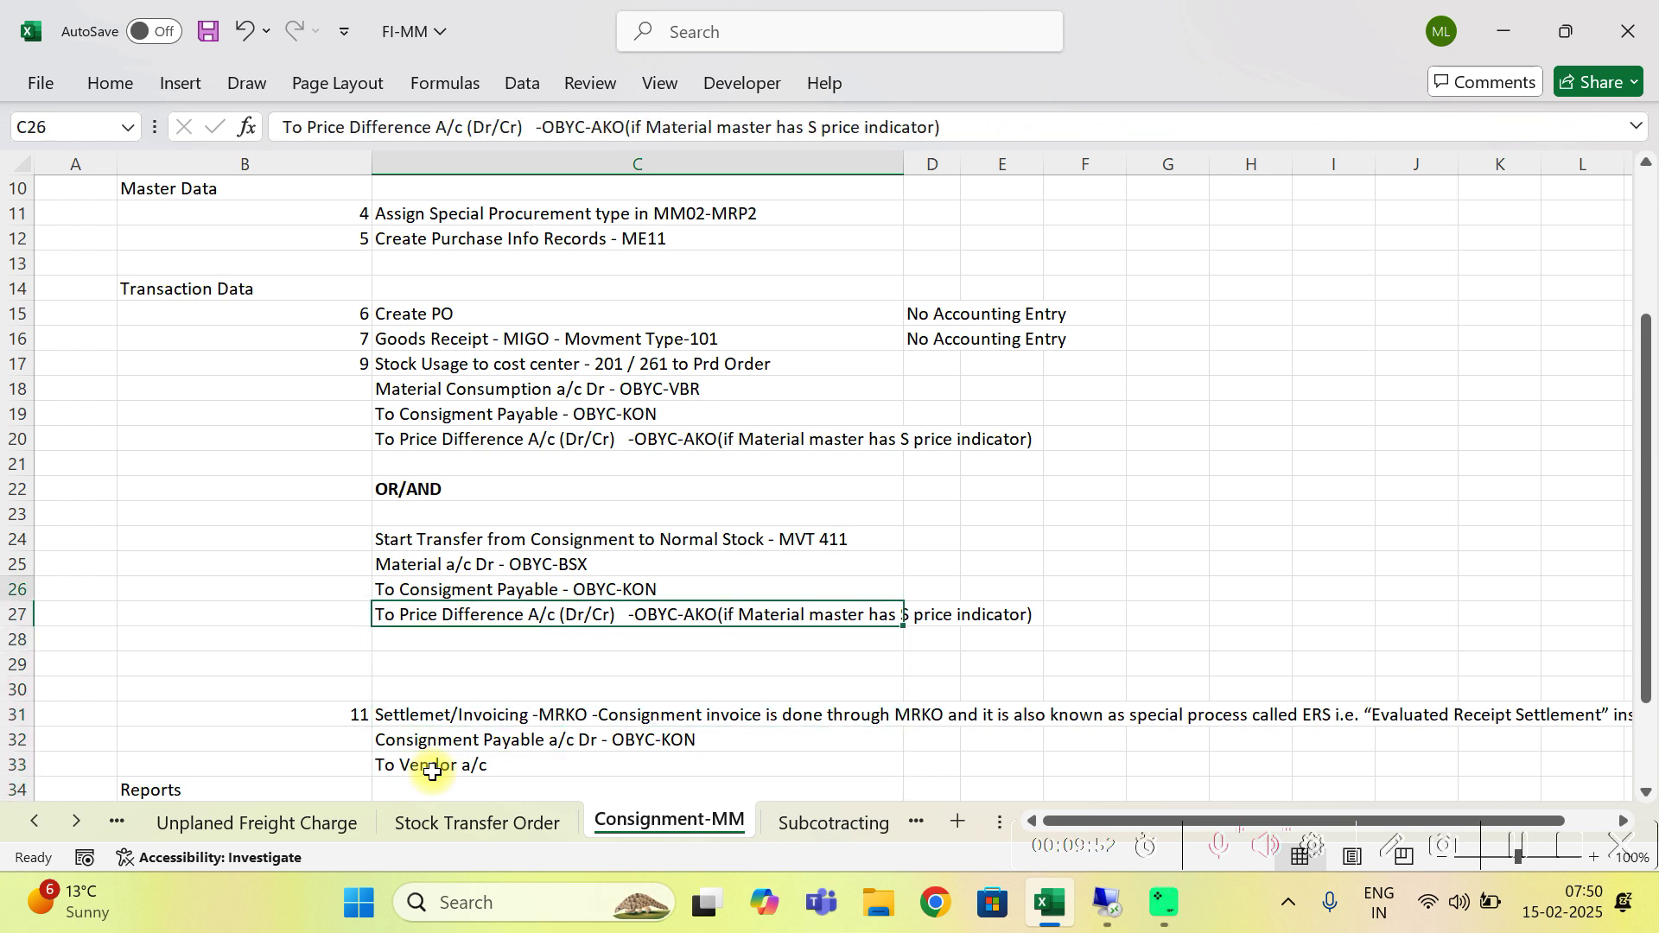
{"action": "key", "text": "Up"}
{"action": "key", "text": "Up"}
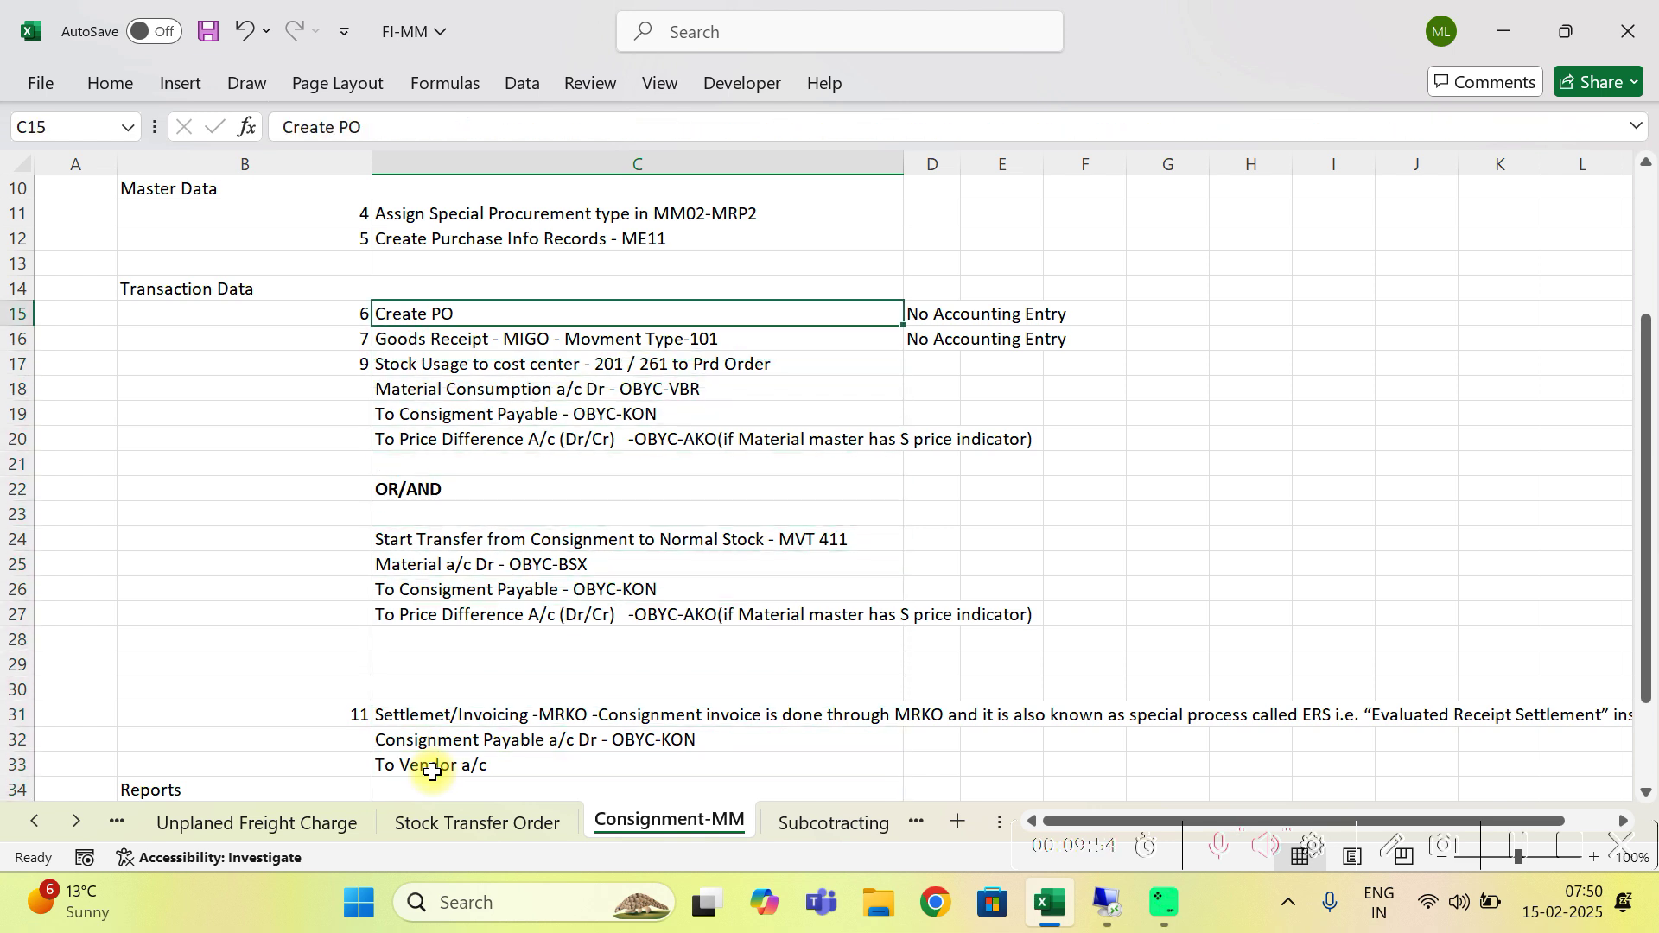
Switch to SAP, start transaction ME21N and enter Intel India Pvt Ltd as the supplier of a standard PO.
{"action": "left_click", "coordinate": [1104, 909]}
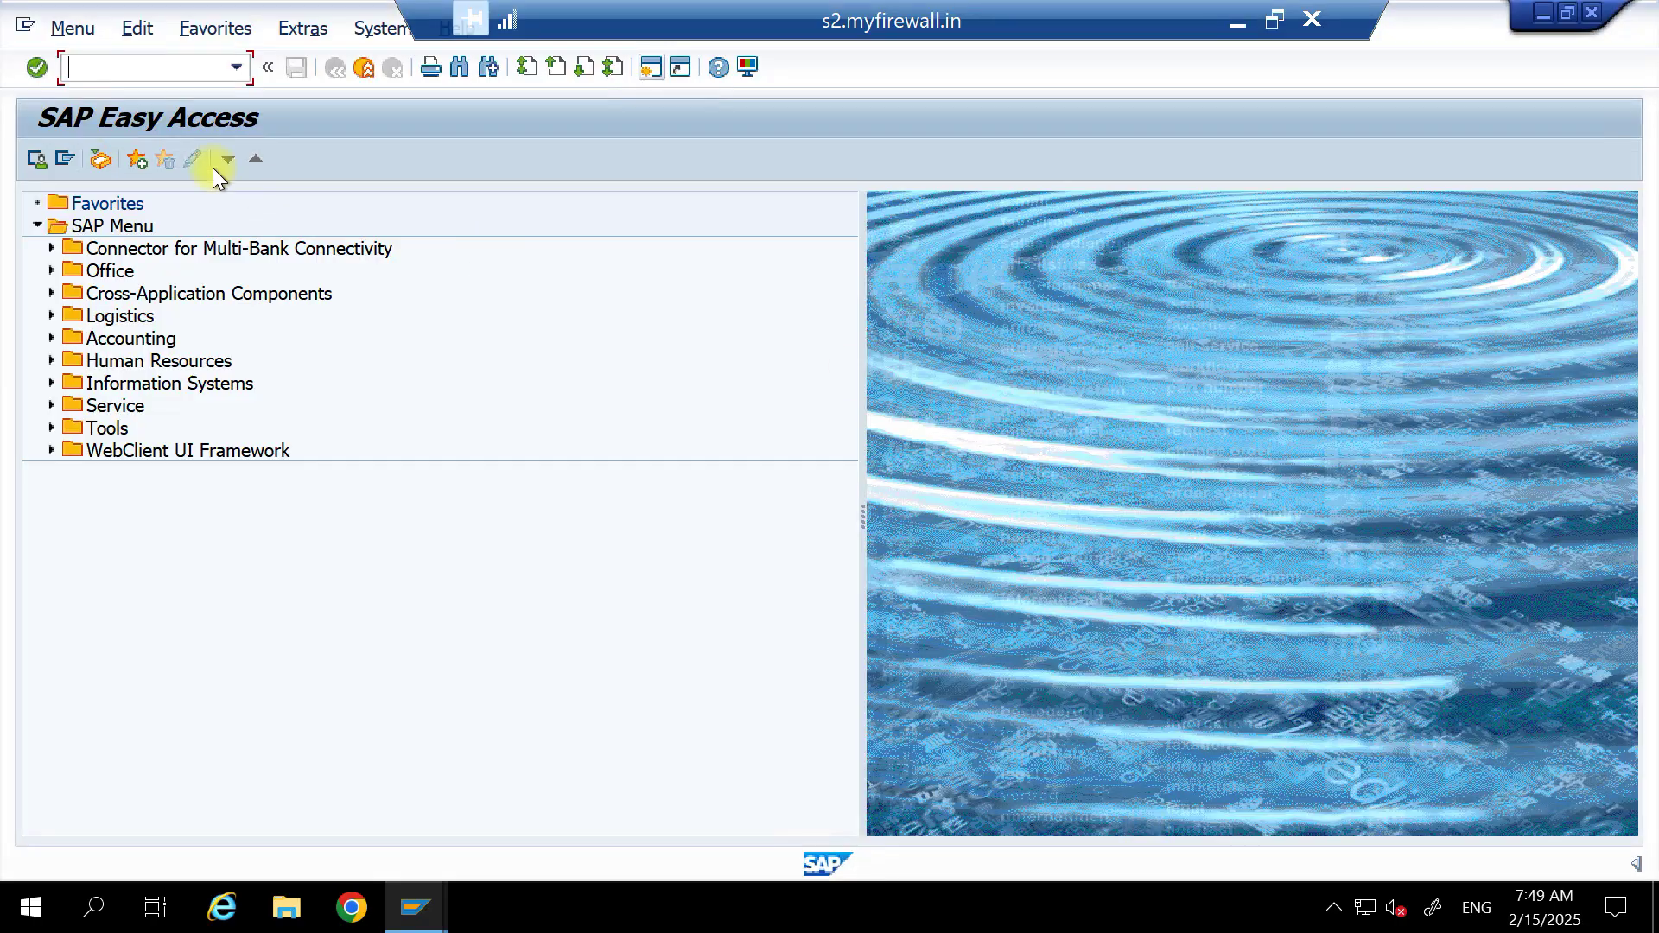
{"action": "type", "text": "me21n"}
{"action": "key", "text": "Return"}
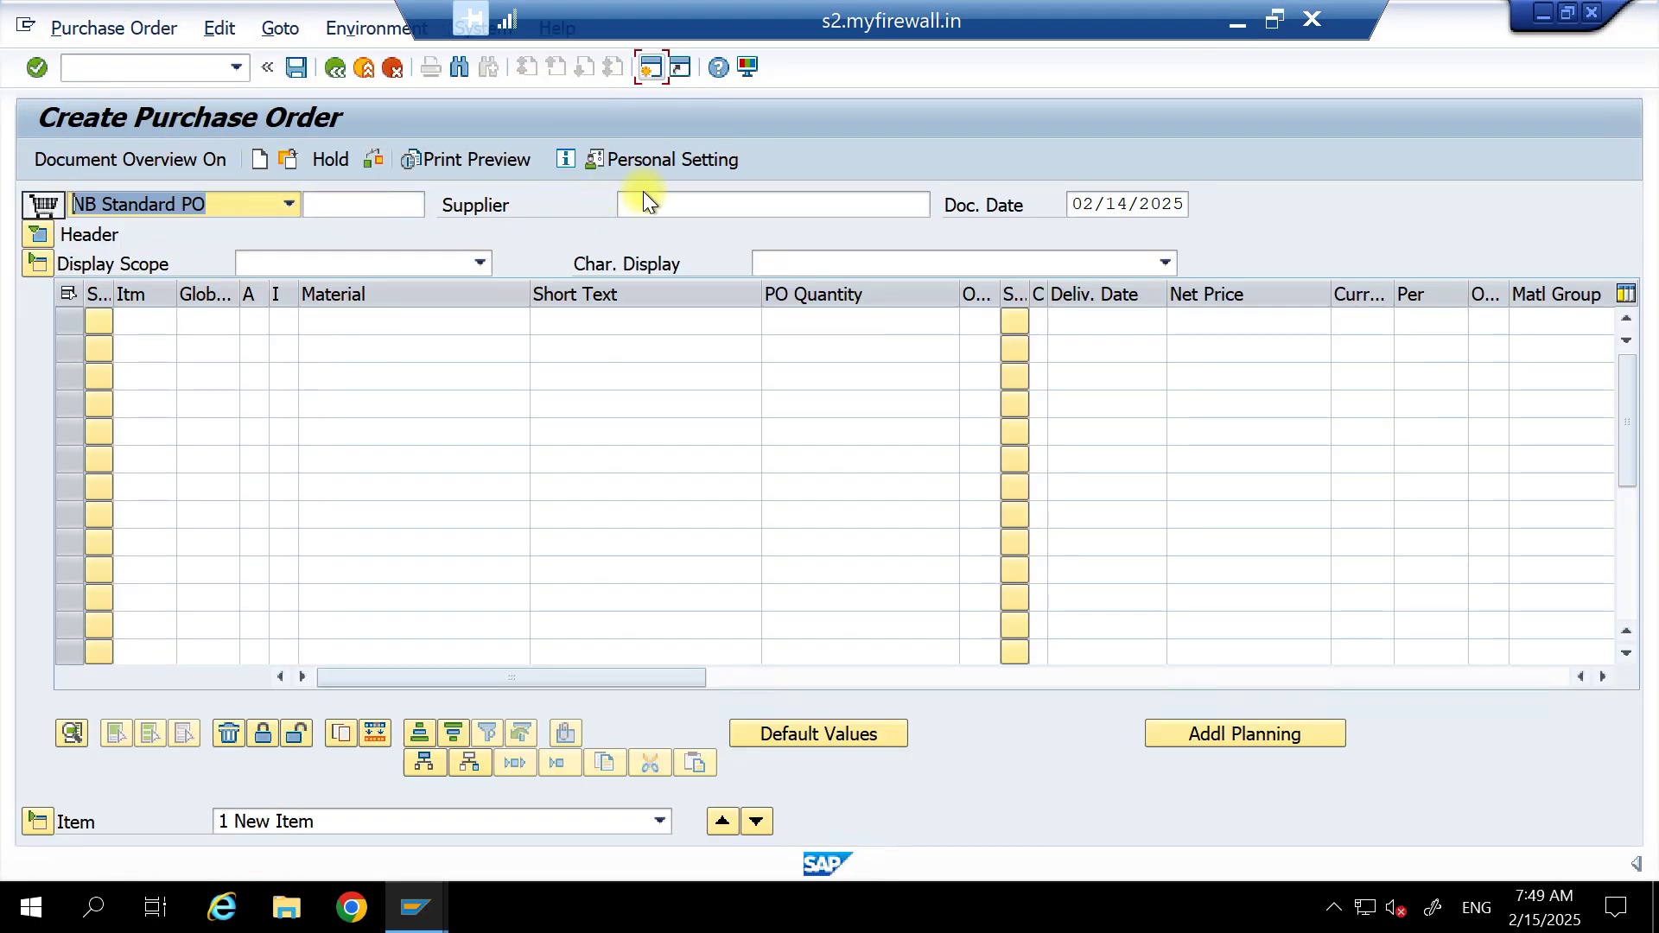
{"action": "left_click", "coordinate": [659, 202]}
{"action": "key", "text": "Down"}
{"action": "key", "text": "Return"}
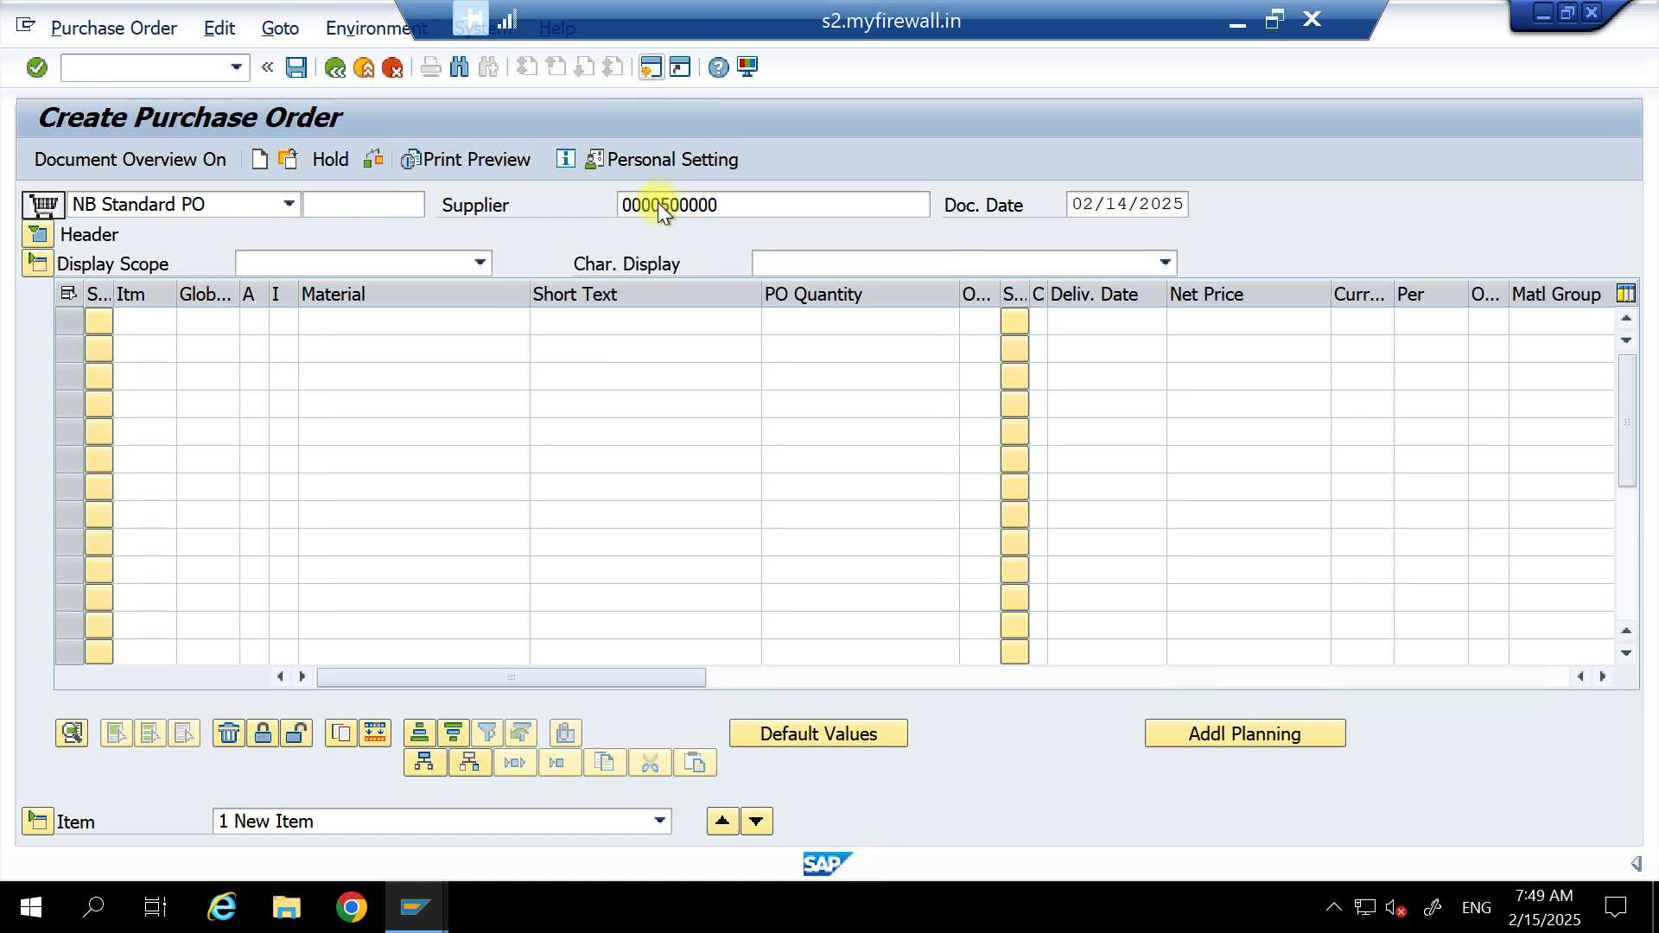
{"action": "key", "text": "Return"}
Enter purchasing organization SDP, purchasing group SDP and company code IN1 in the order's organizational data.
{"action": "key", "text": "Down"}
{"action": "key", "text": "Return"}
{"action": "key", "text": "Tab"}
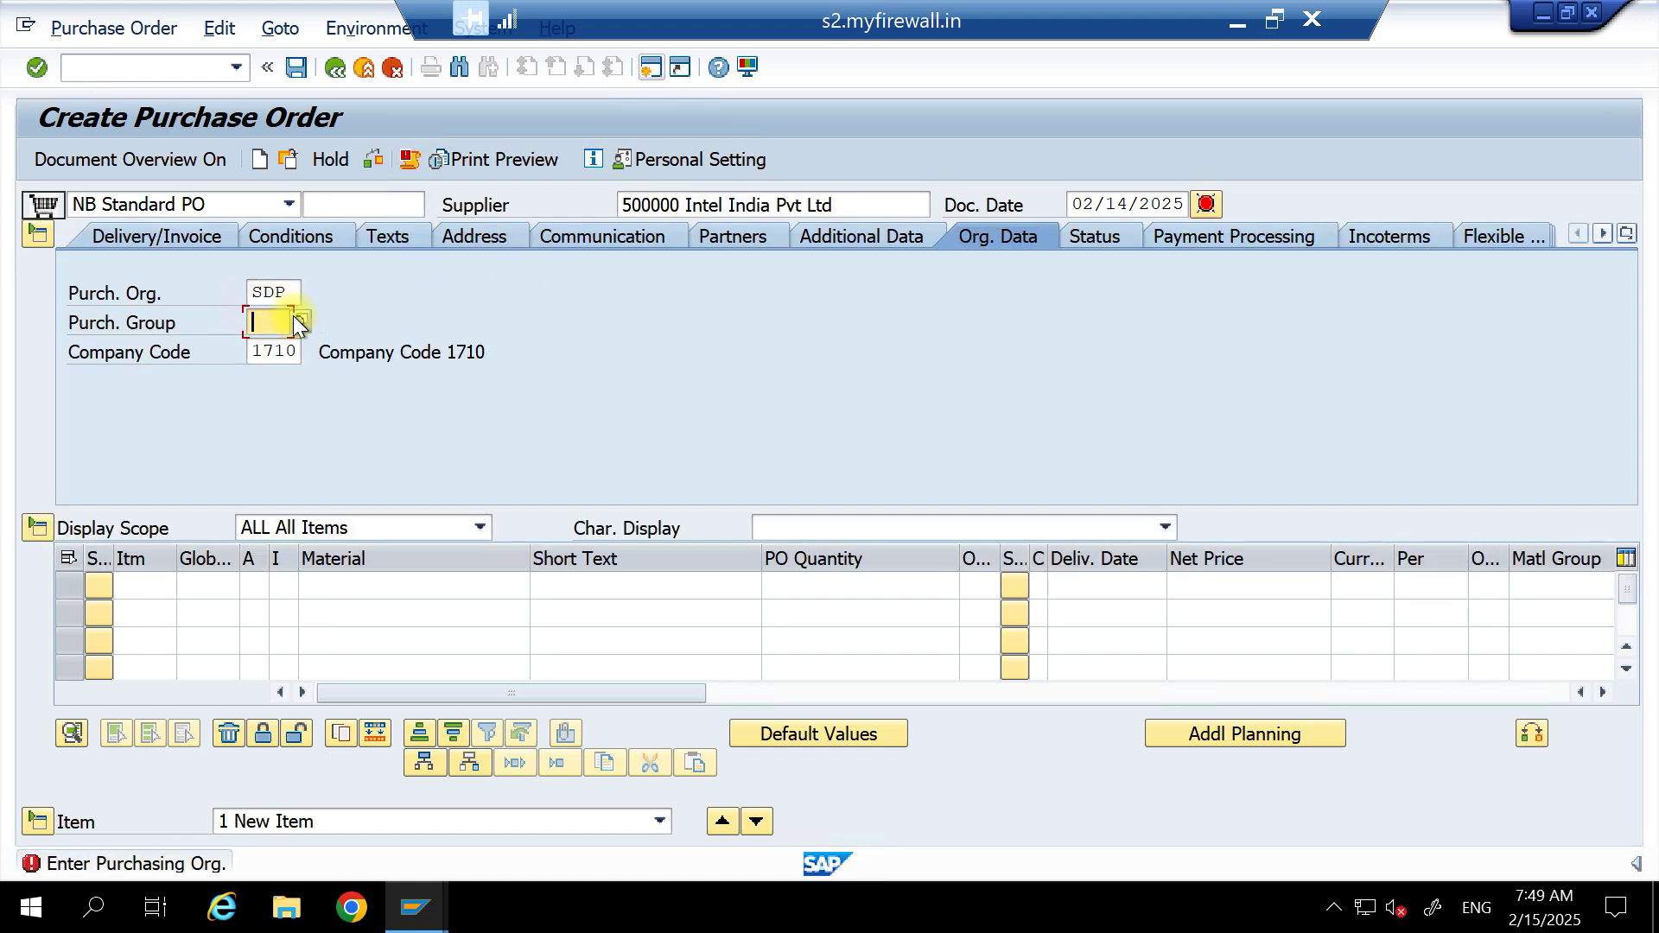
{"action": "key", "text": "Down"}
{"action": "key", "text": "Return"}
{"action": "key", "text": "Tab"}
{"action": "type", "text": "in1"}
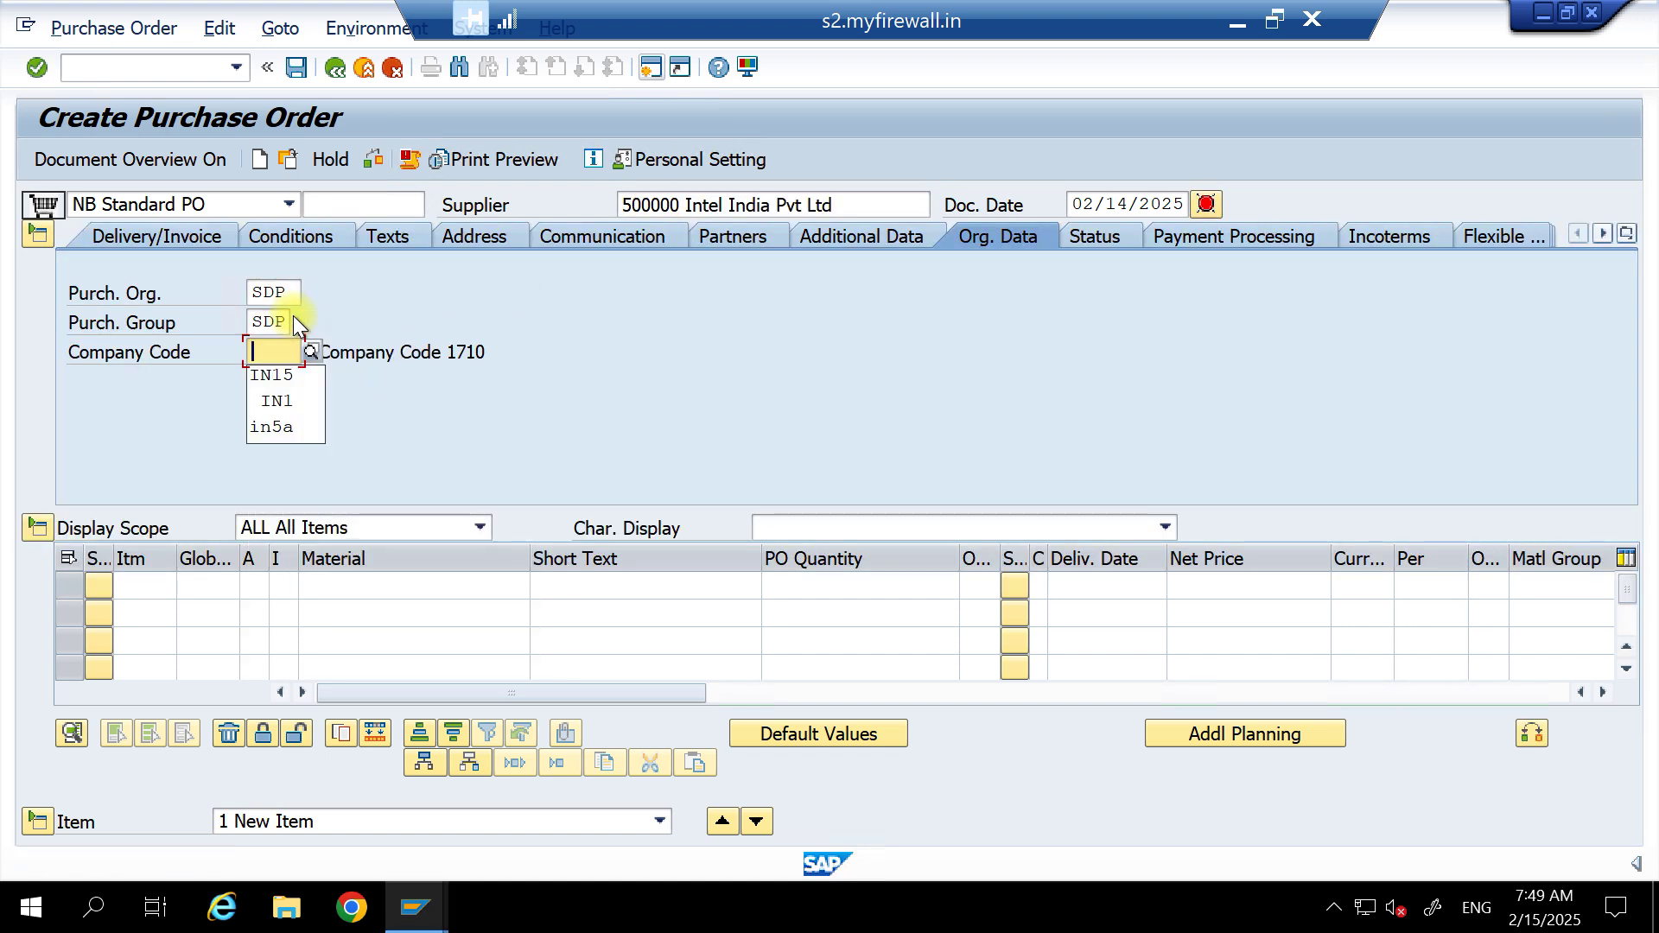
{"action": "key", "text": "Return"}
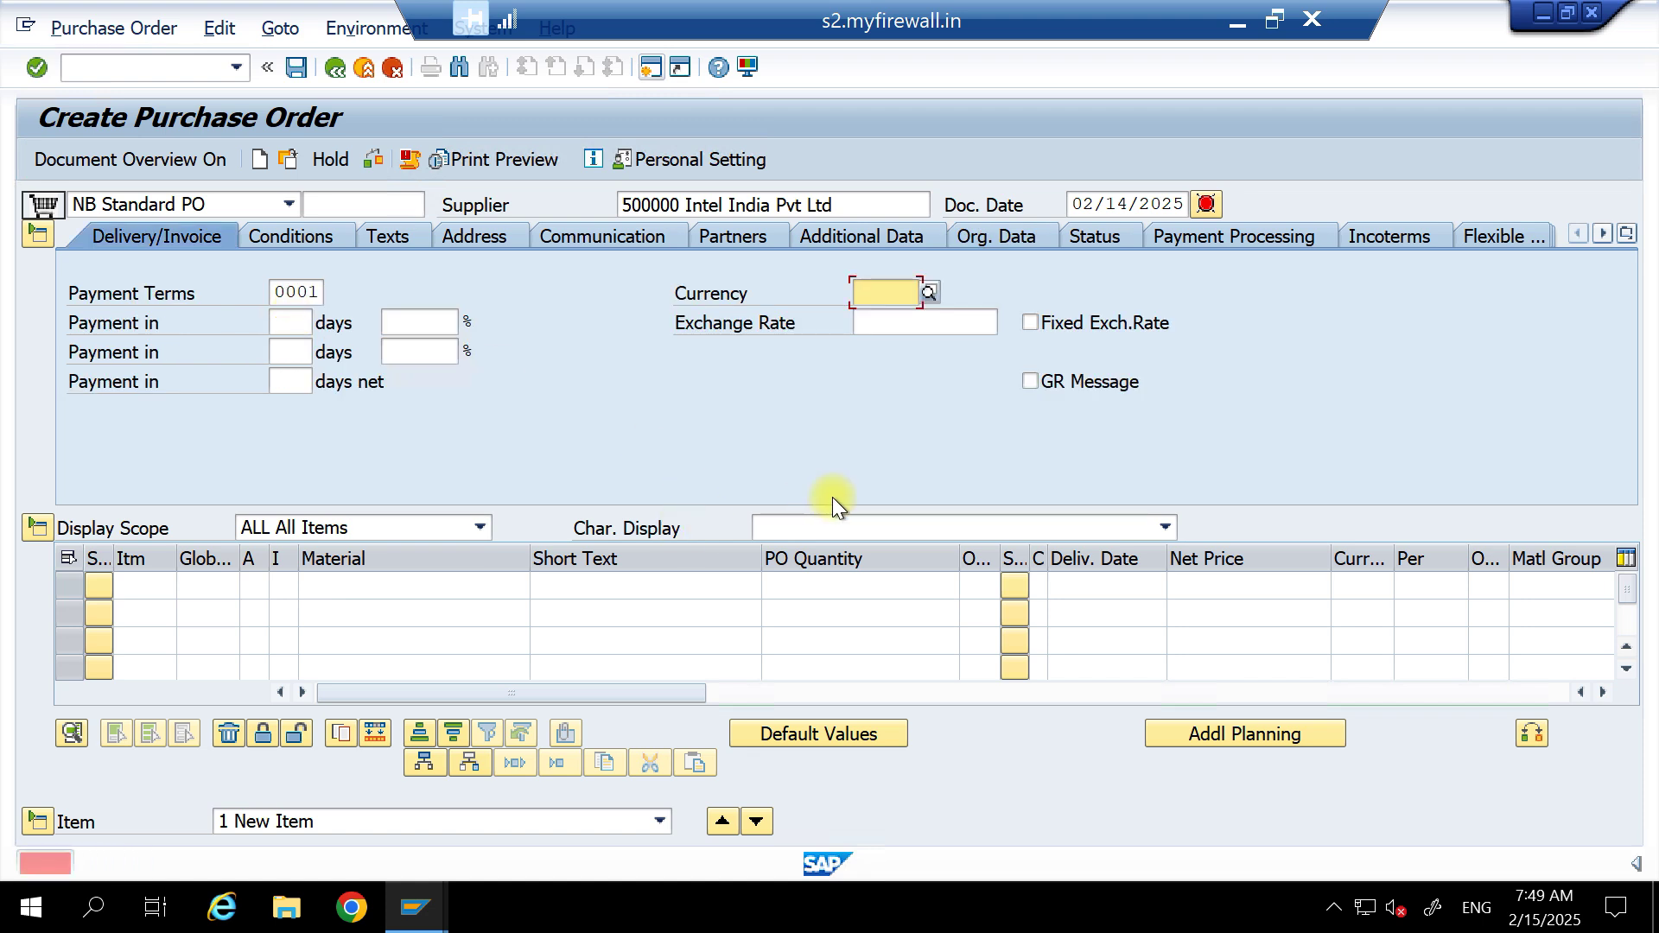
Set the purchase order currency to INR and collapse the header section.
{"action": "key", "text": "Down"}
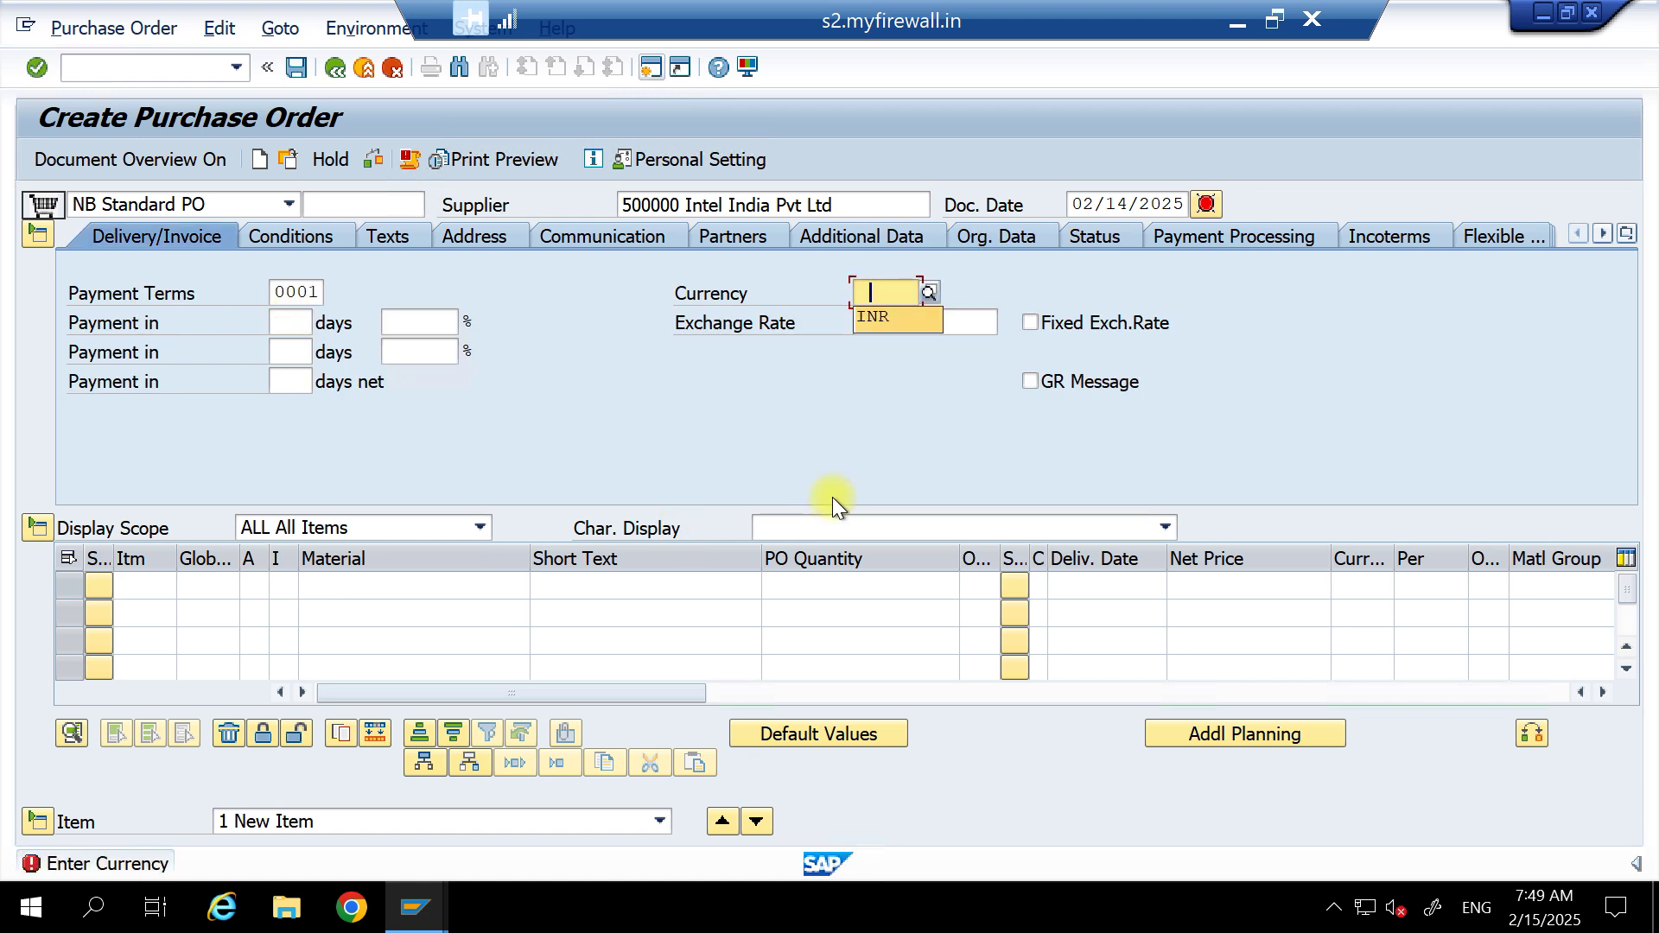
{"action": "key", "text": "Return"}
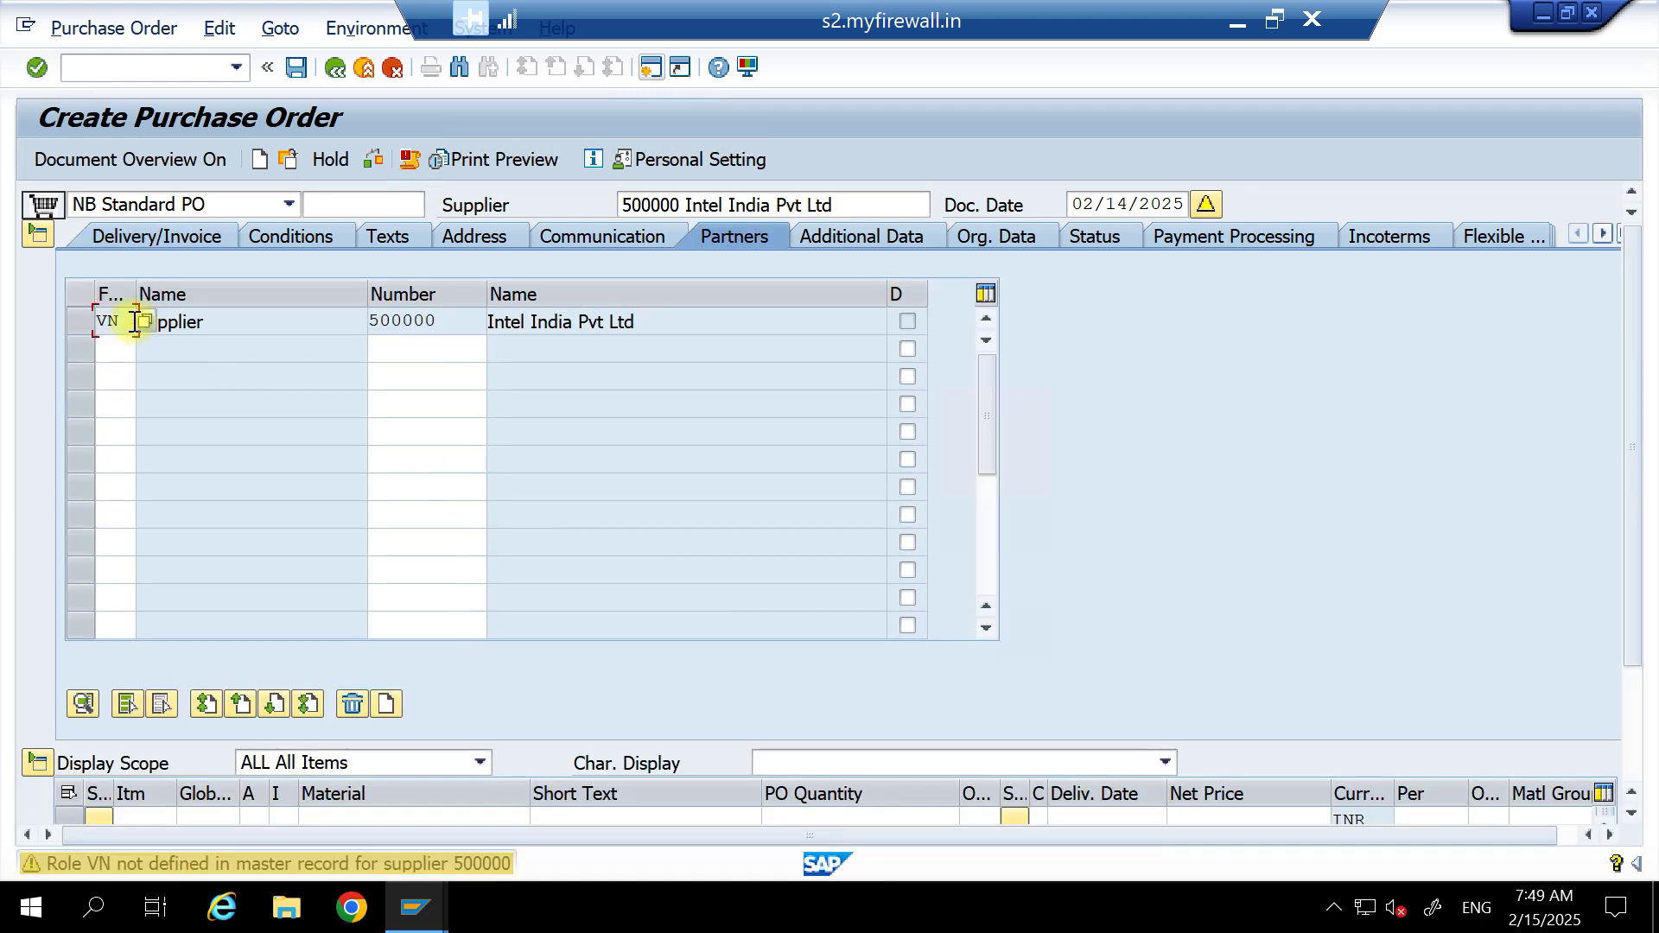
{"action": "left_click", "coordinate": [38, 231]}
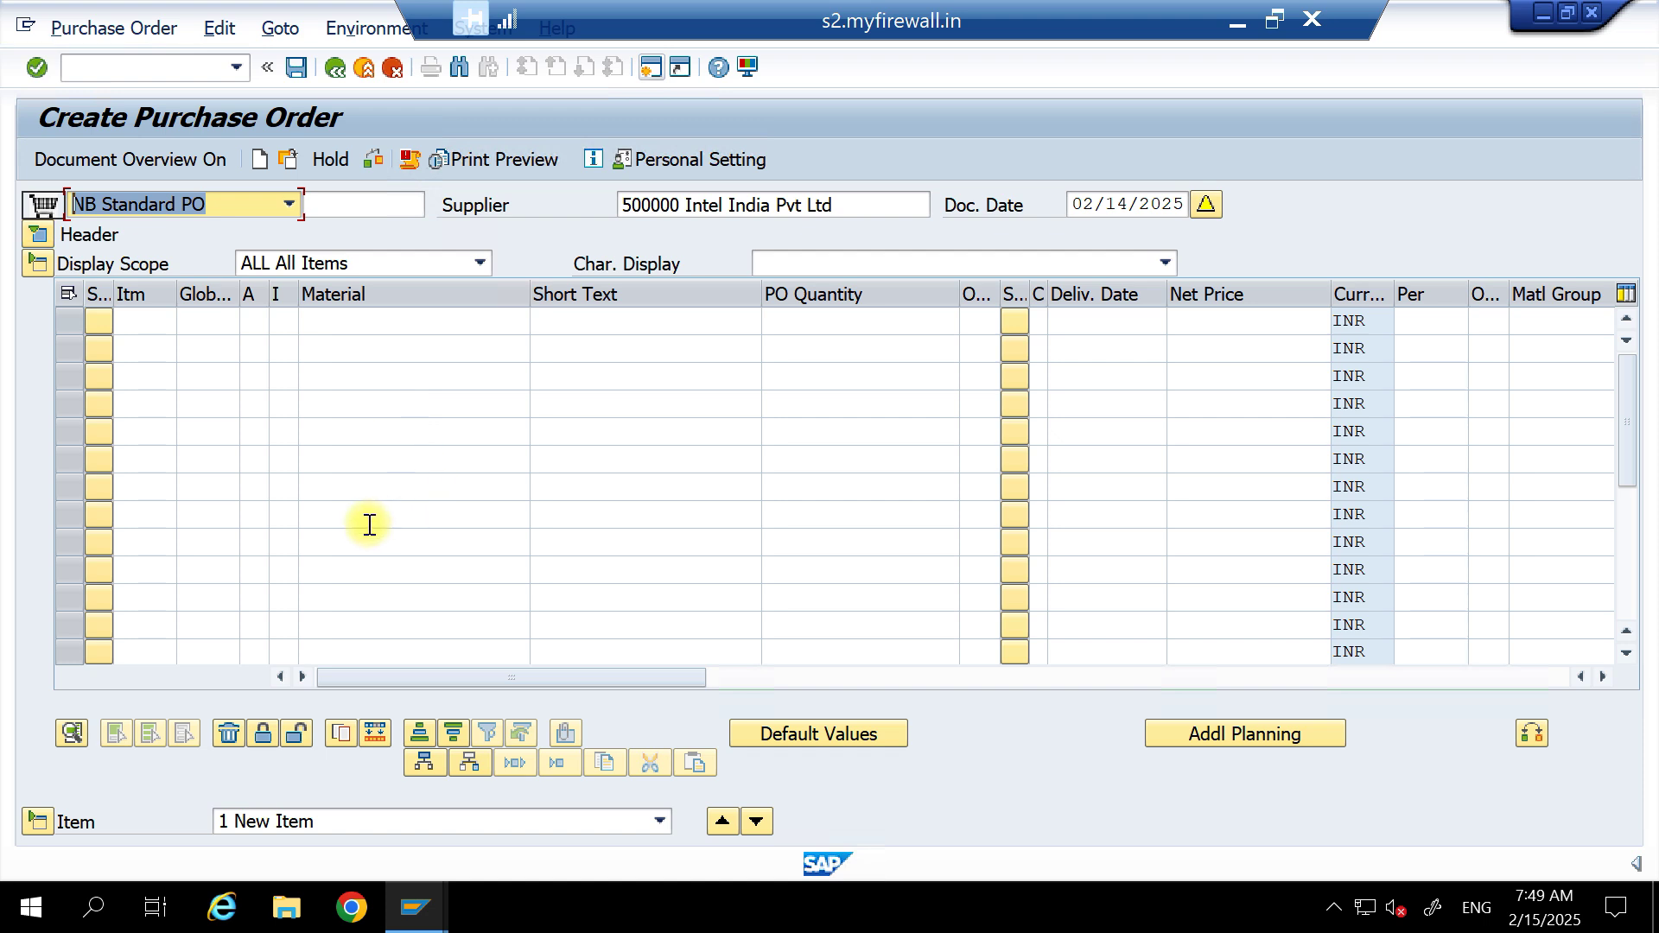
Add an order item with item category K (Consignment), material CHIP 1 and a PO quantity of 100.
{"action": "left_click", "coordinate": [282, 322]}
{"action": "left_click", "coordinate": [310, 322]}
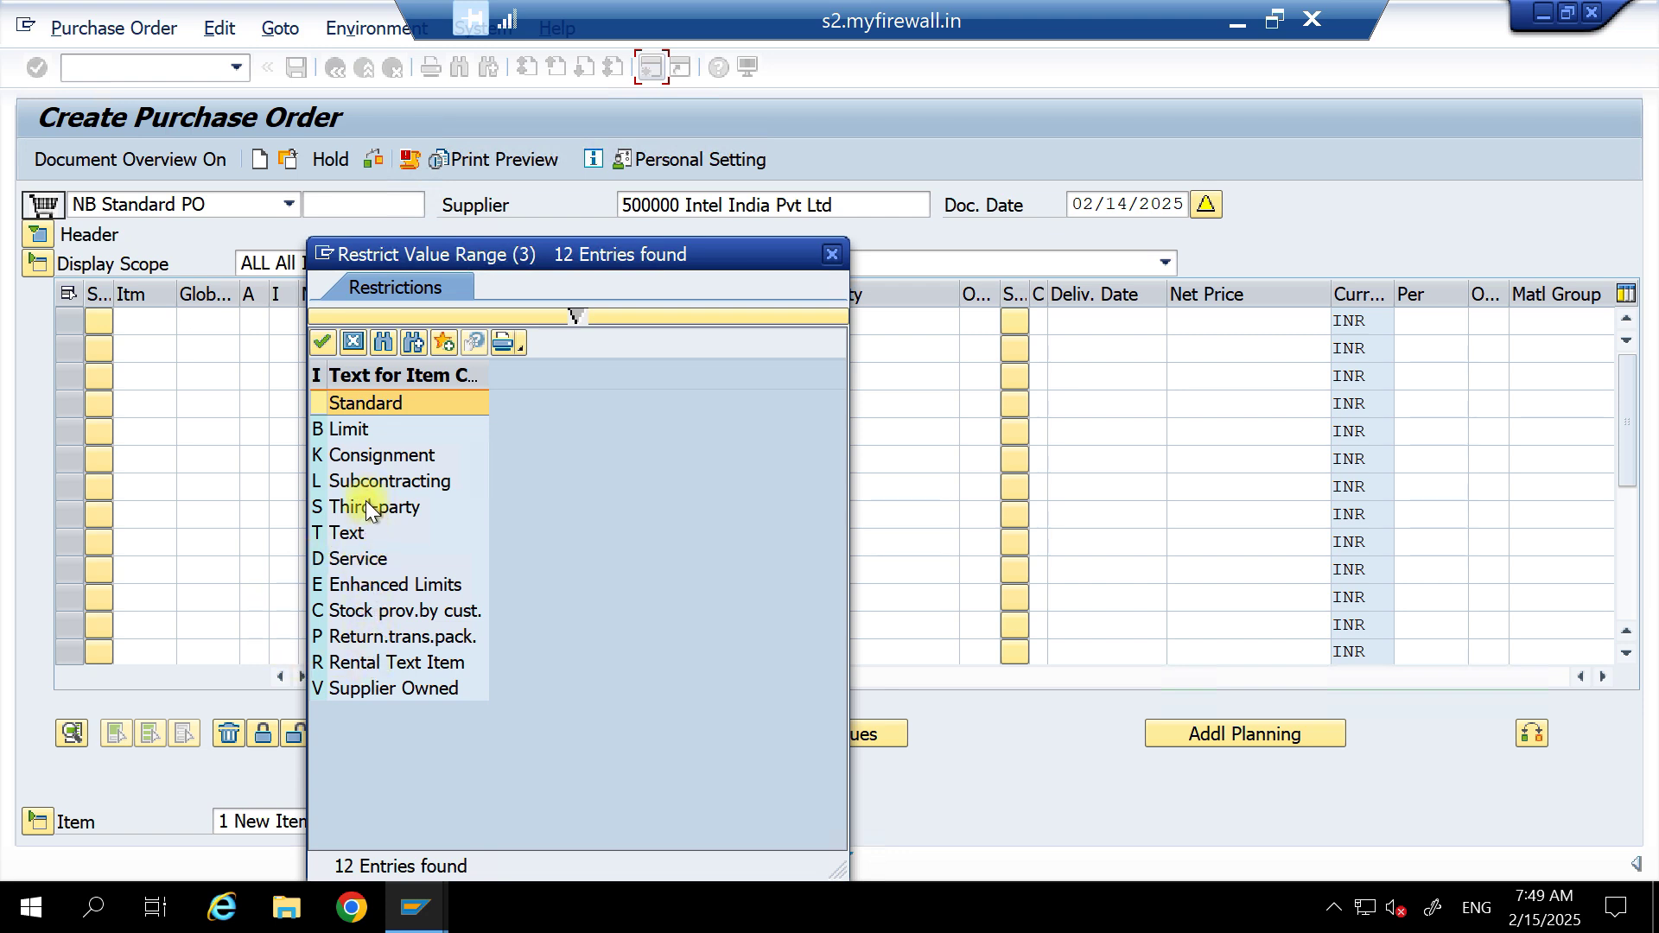
{"action": "double_click", "coordinate": [373, 455]}
{"action": "key", "text": "Tab"}
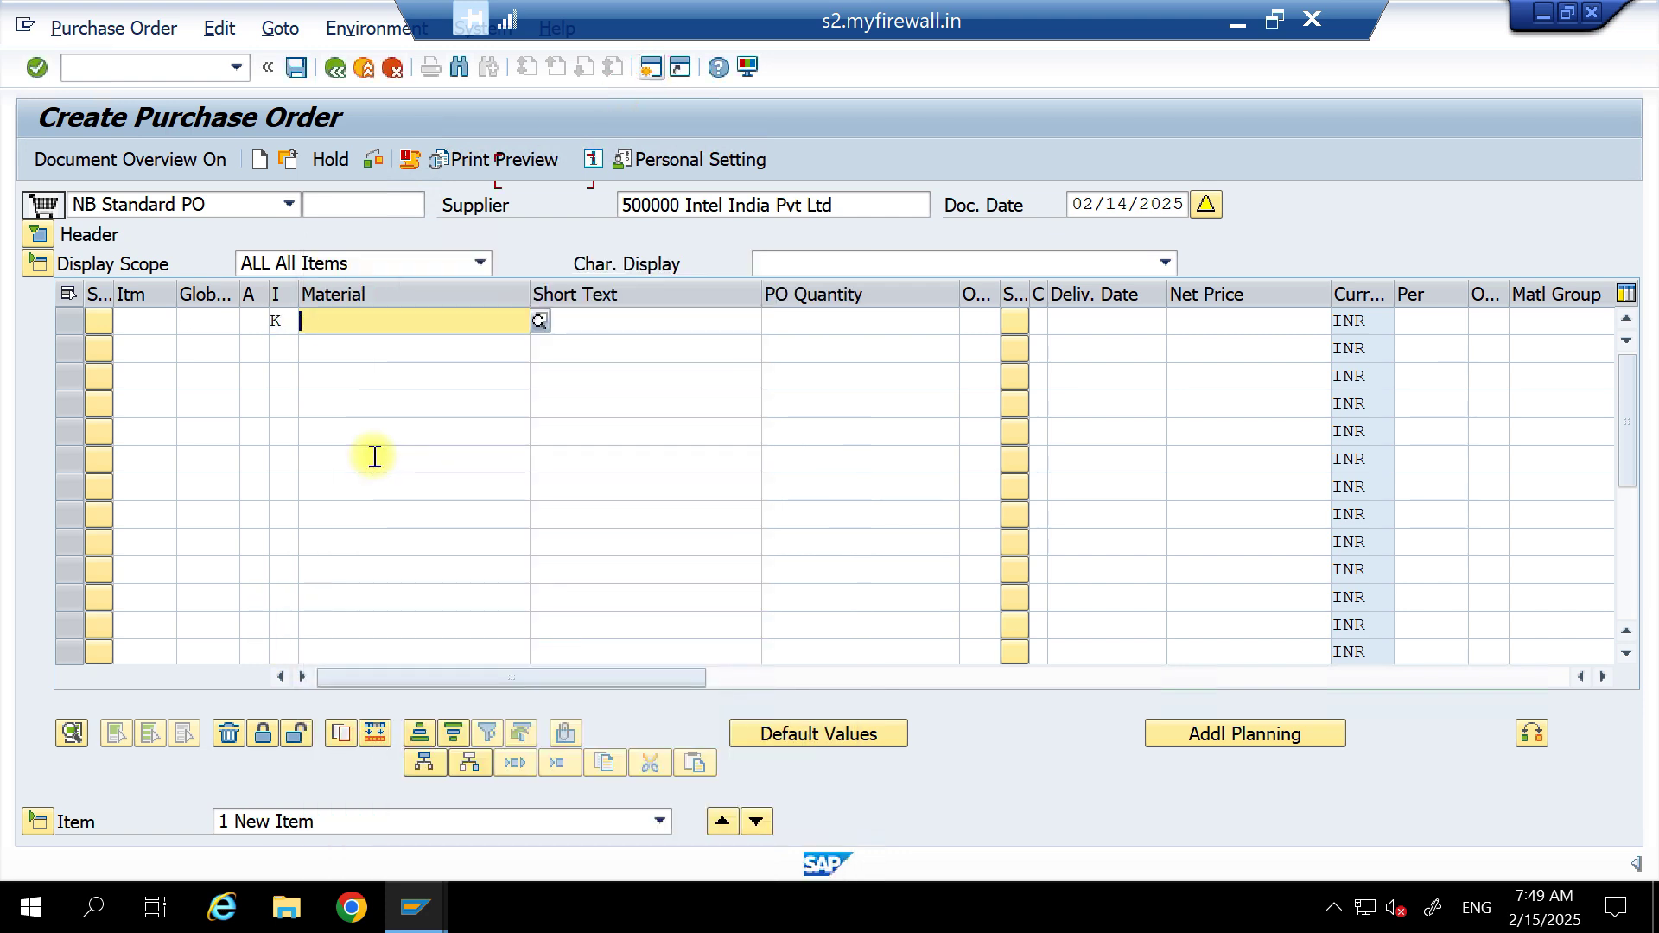
{"action": "key", "text": "Down"}
{"action": "key", "text": "Tab"}
{"action": "key", "text": "Tab"}
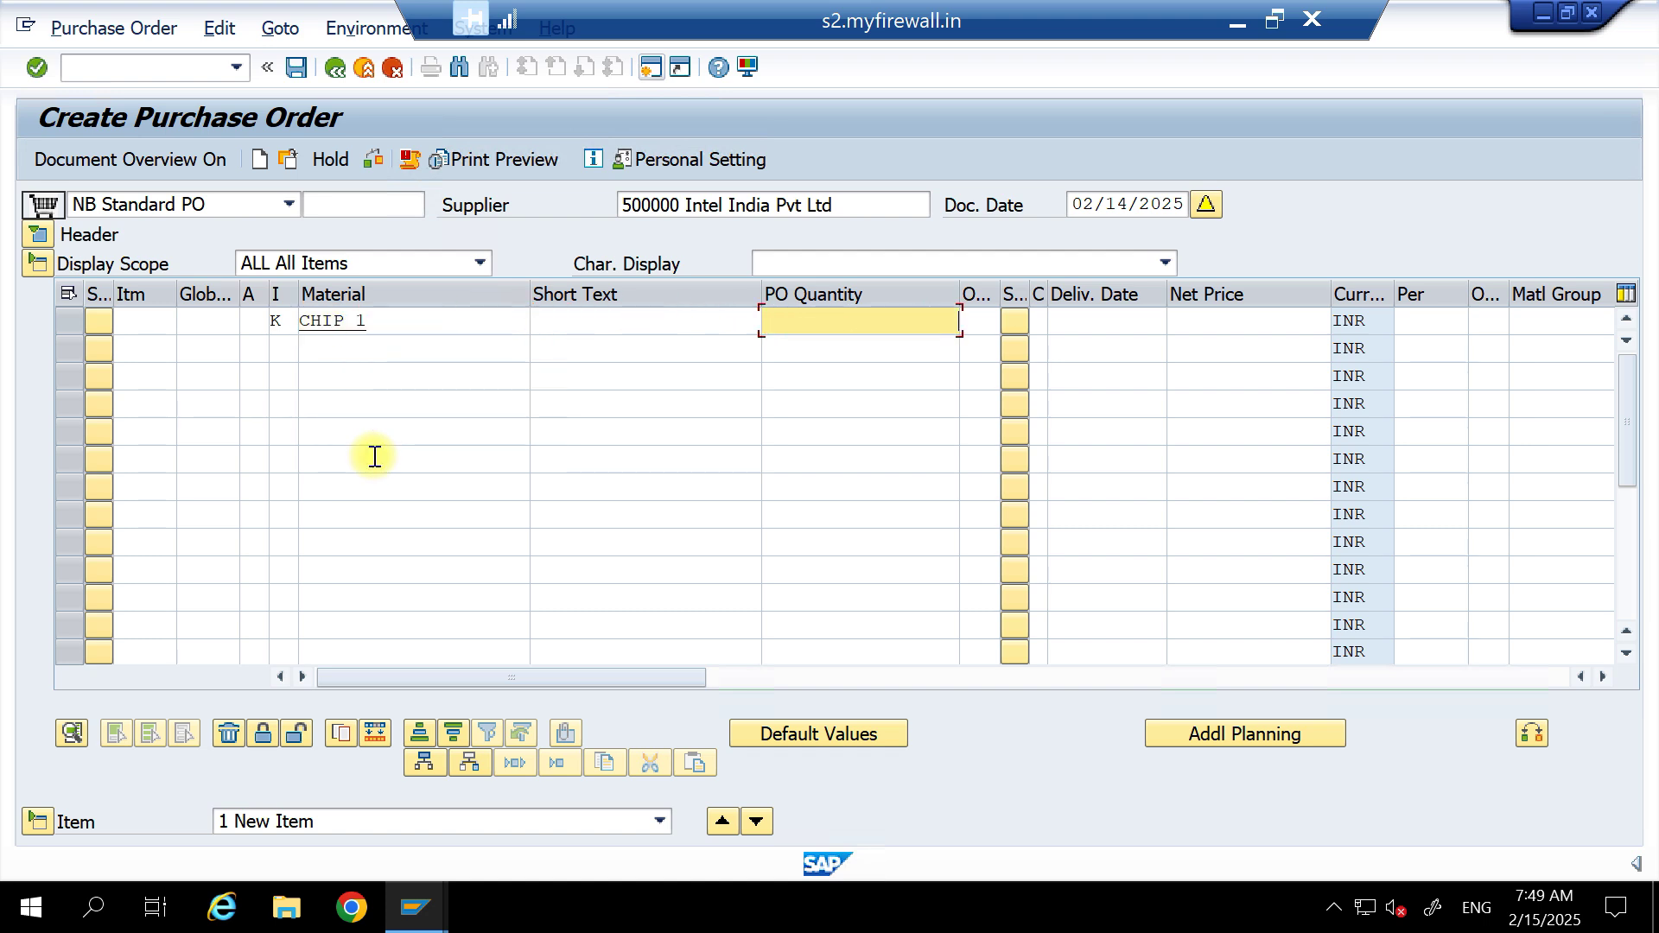
{"action": "type", "text": "100"}
{"action": "key", "text": "Return"}
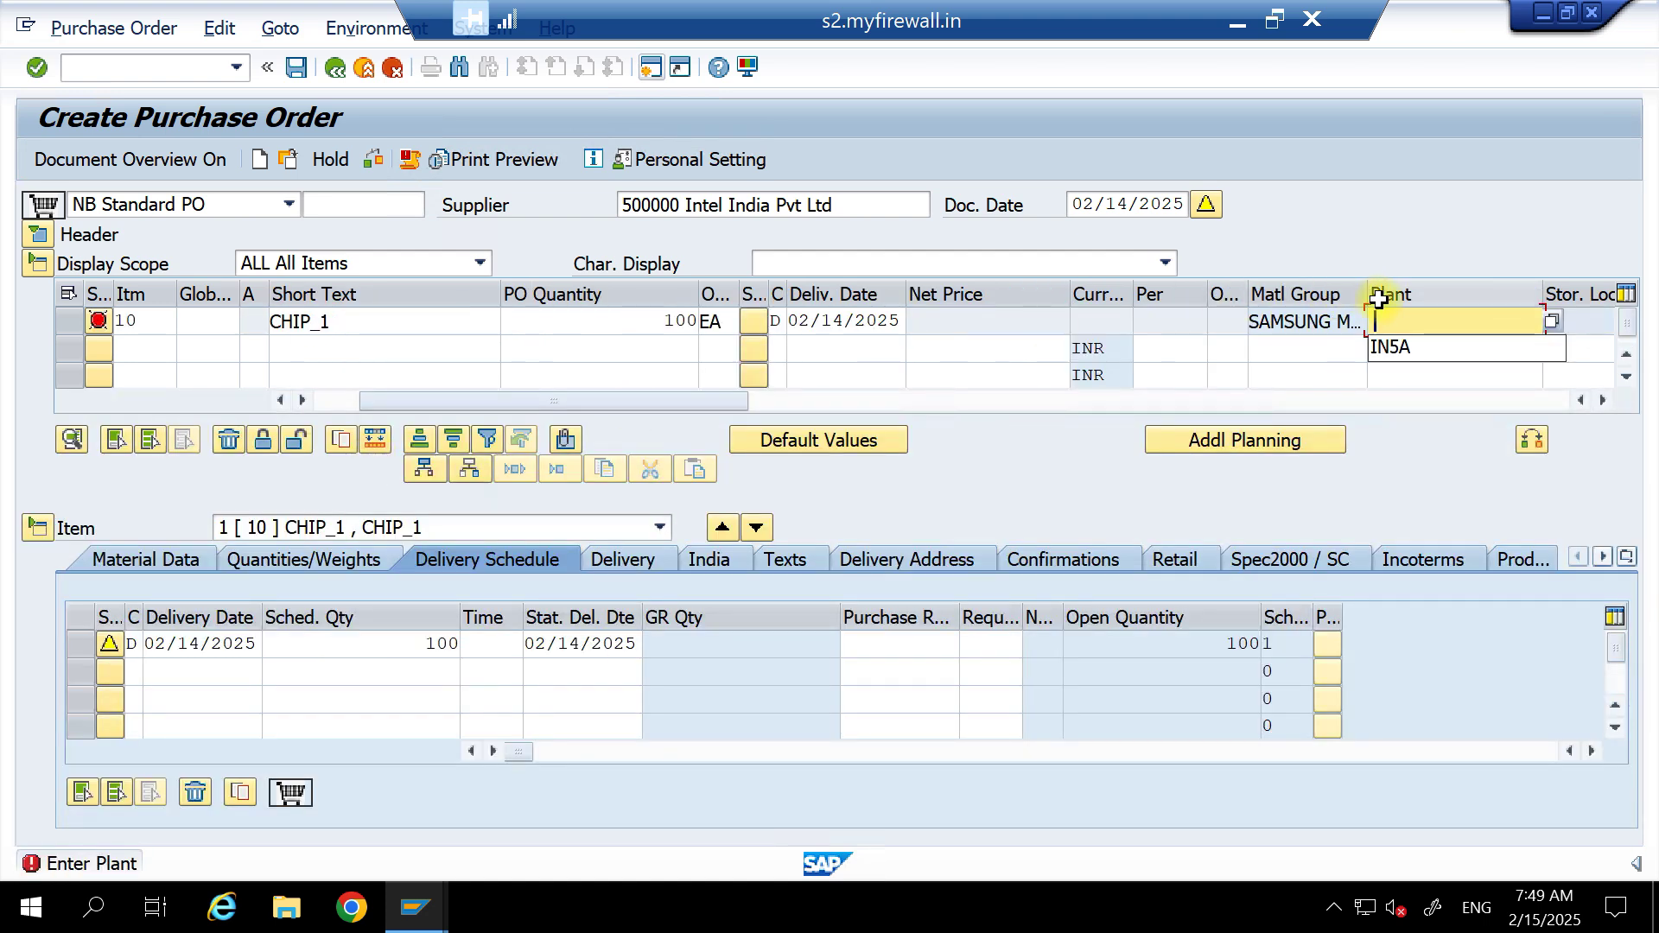
Assign plant IN5A (Mumbai Plant) and storage location RM to the CHIP_1 item.
{"action": "key", "text": "Down"}
{"action": "key", "text": "Return"}
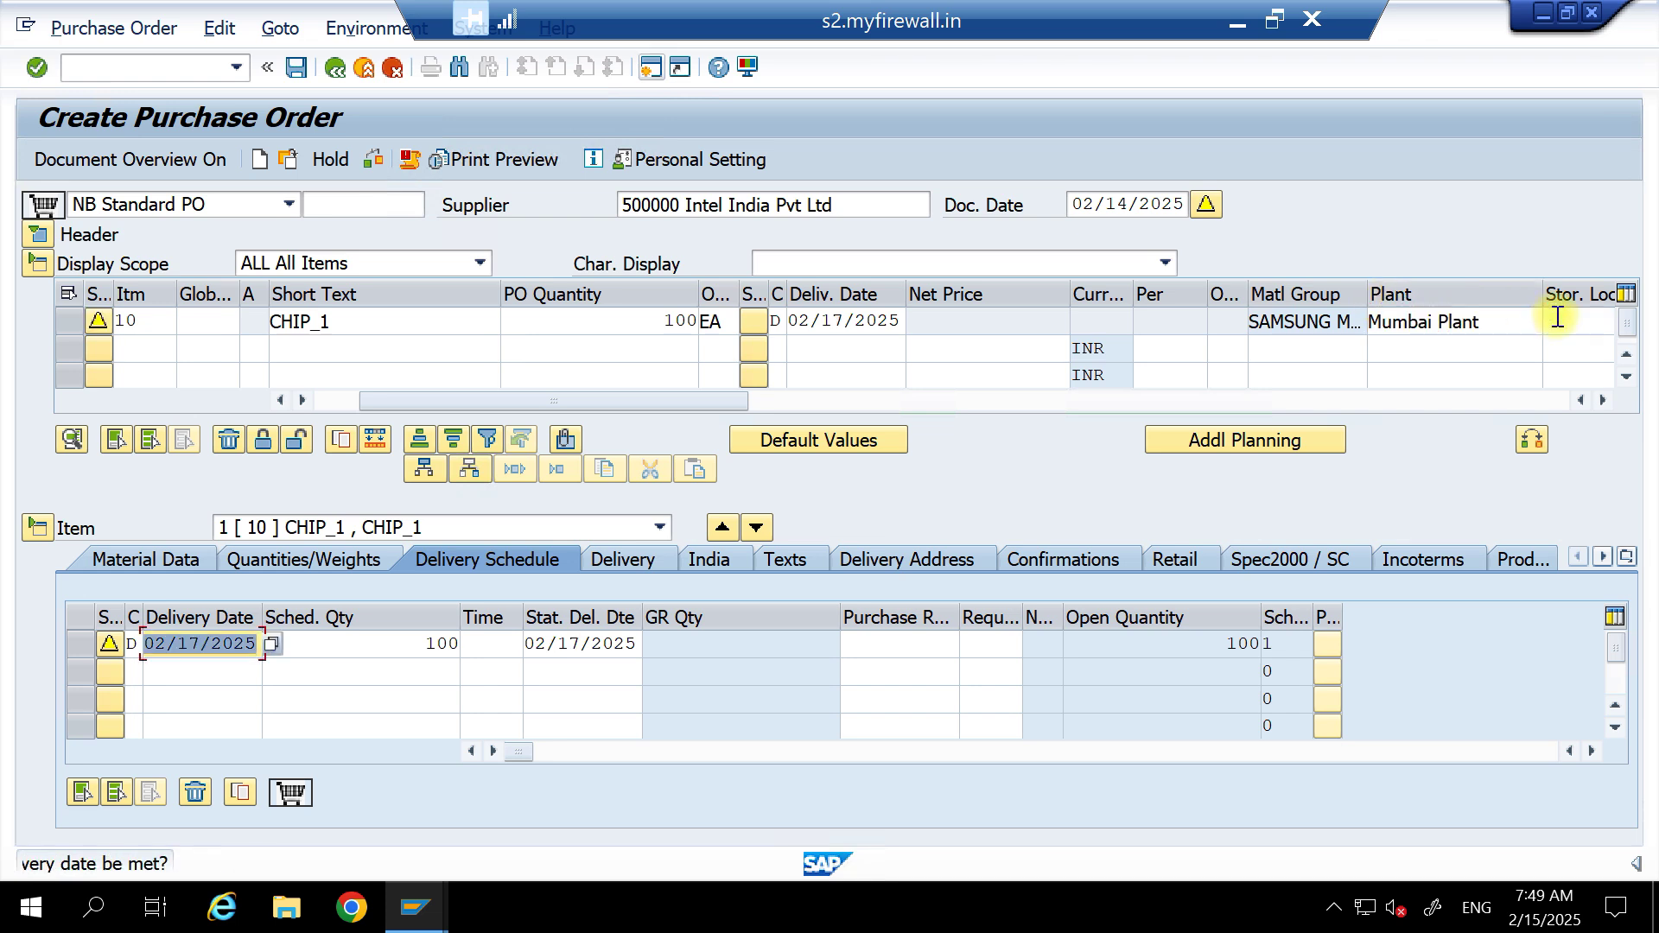
{"action": "left_click", "coordinate": [1557, 318]}
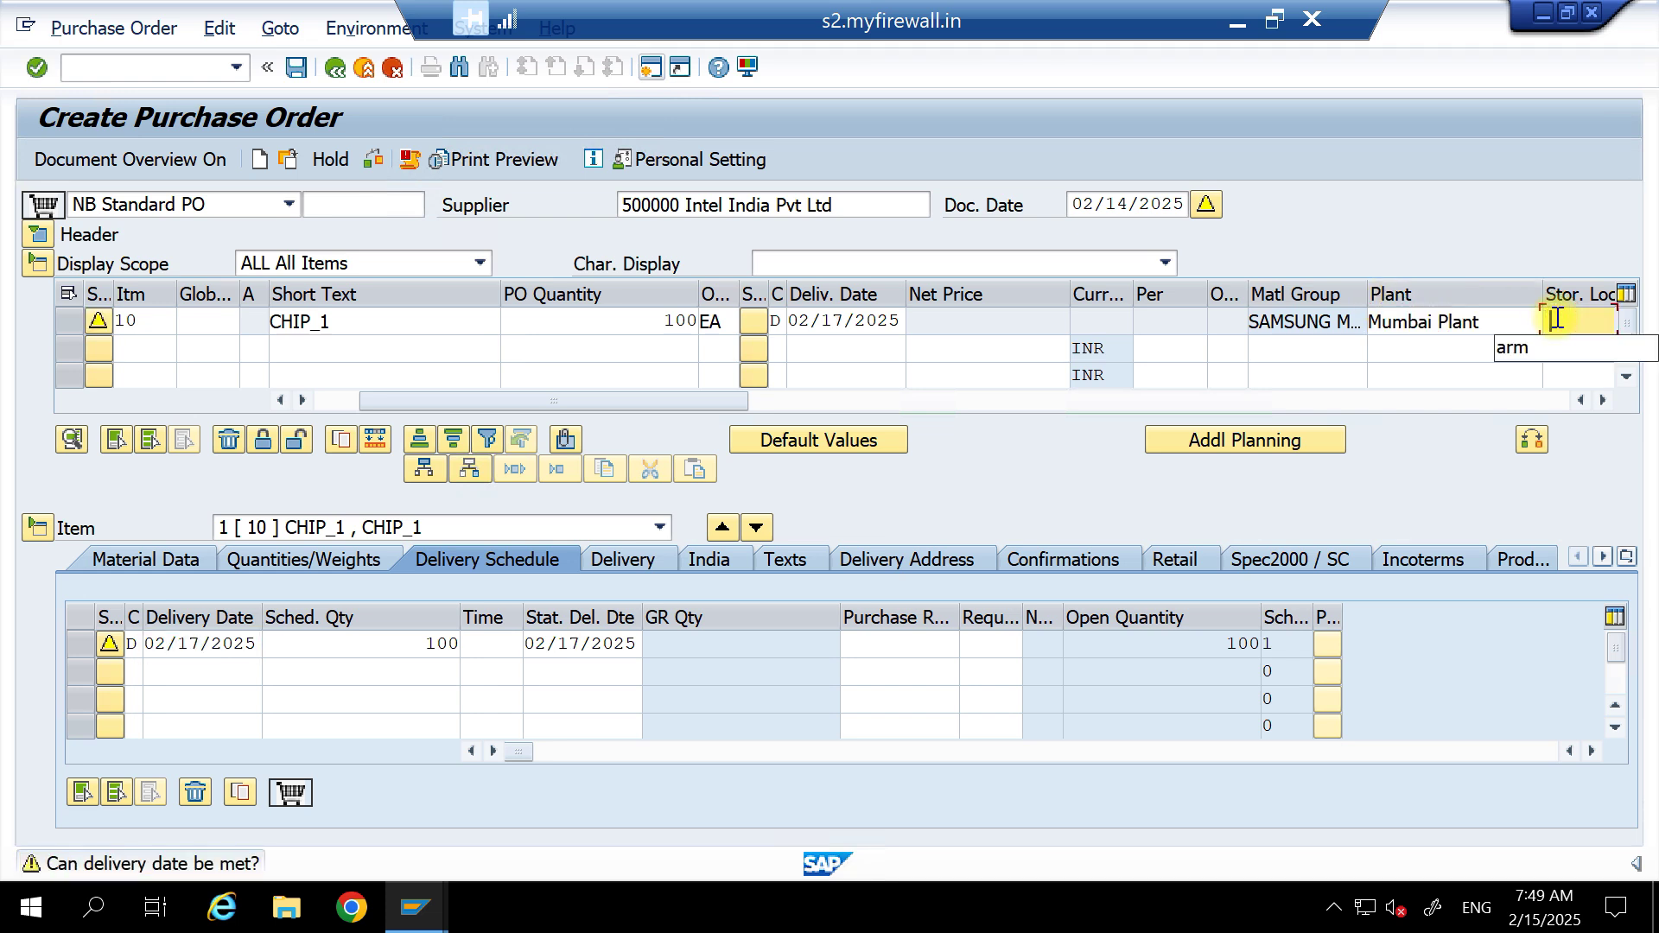
{"action": "type", "text": "rm"}
{"action": "key", "text": "Return"}
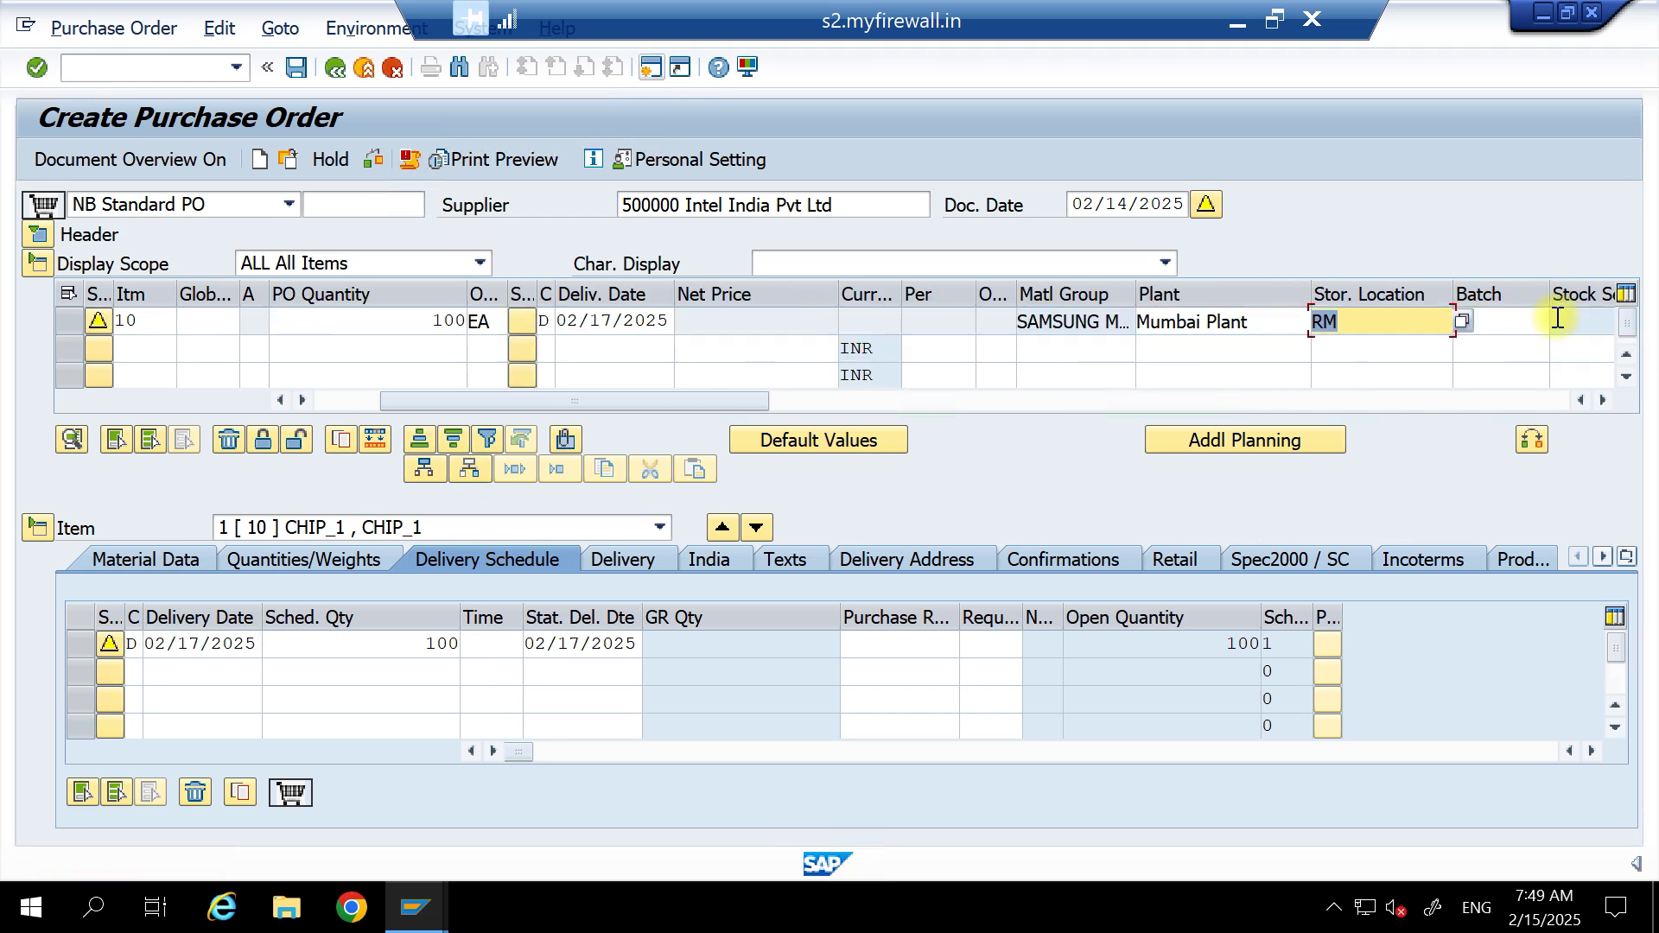
Review the CHIP_1 item's category and net price, and run a check on the purchase order.
{"action": "left_click_drag", "start_coordinate": [719, 403], "coordinate": [406, 398]}
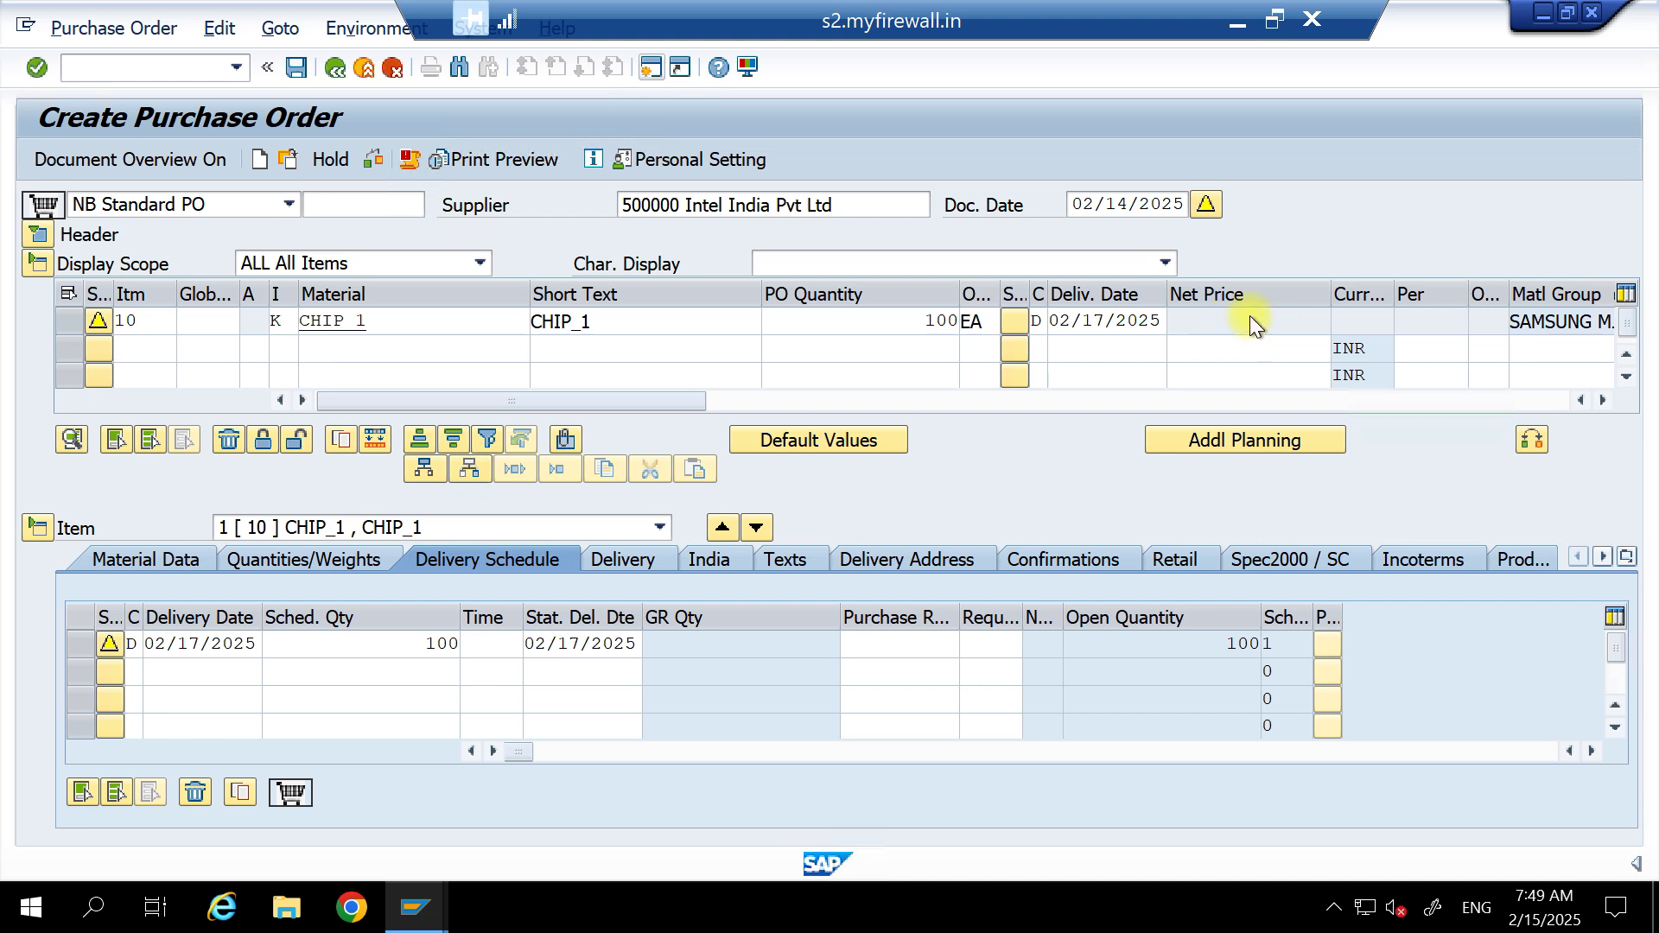
{"action": "left_click", "coordinate": [288, 323]}
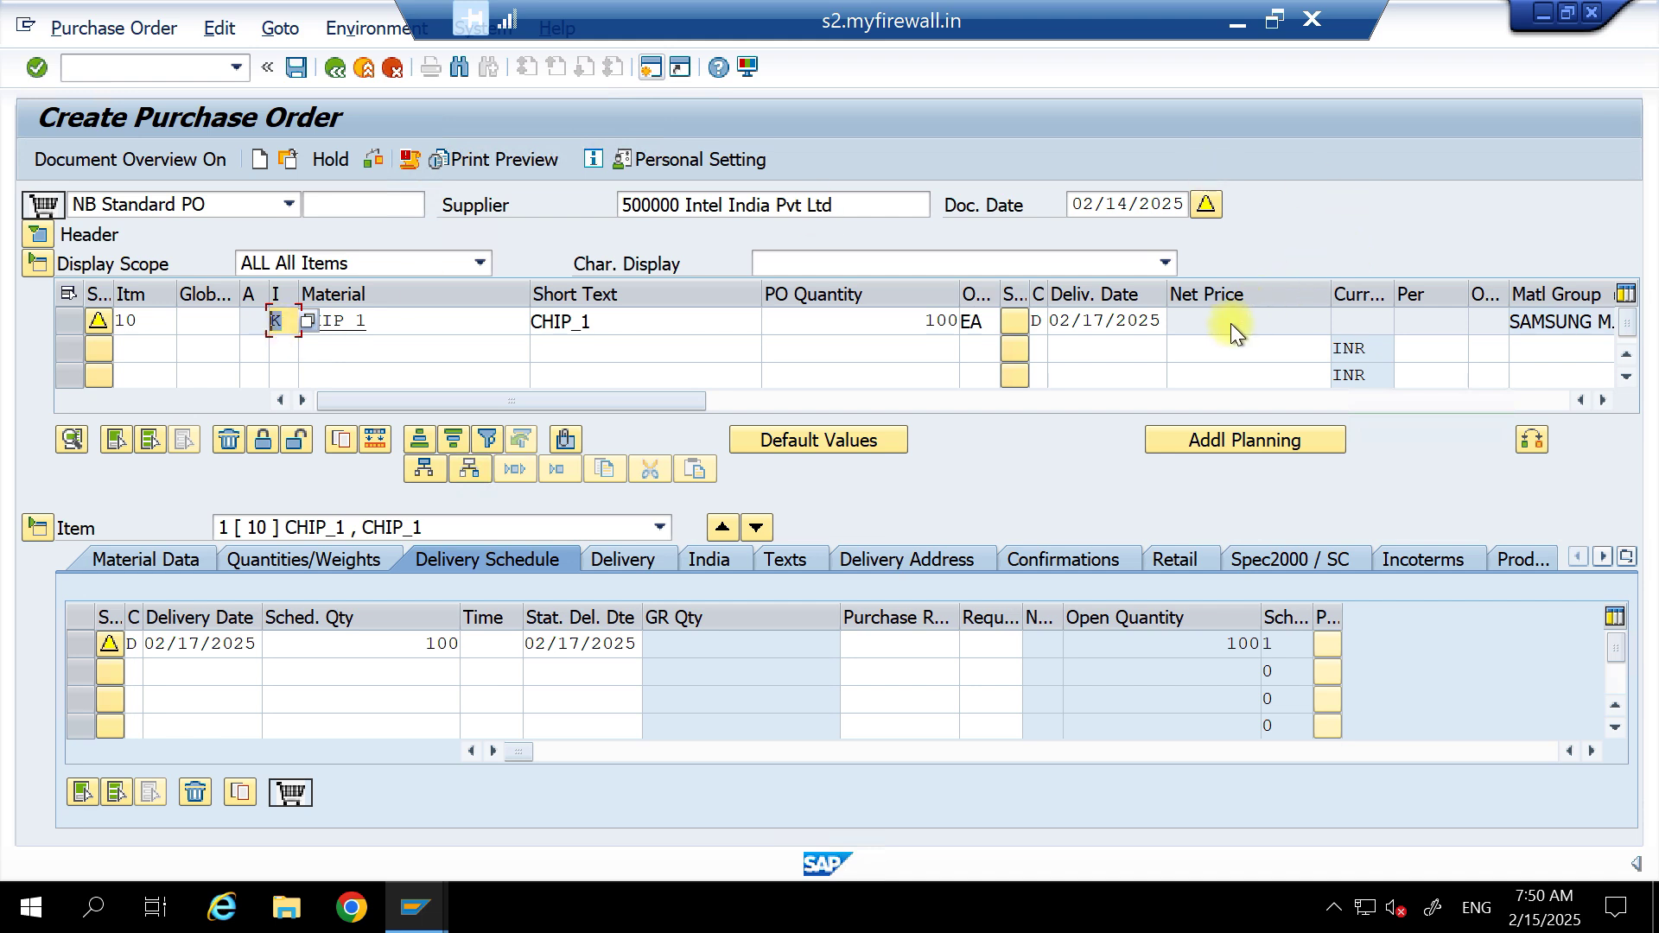
{"action": "left_click", "coordinate": [372, 161]}
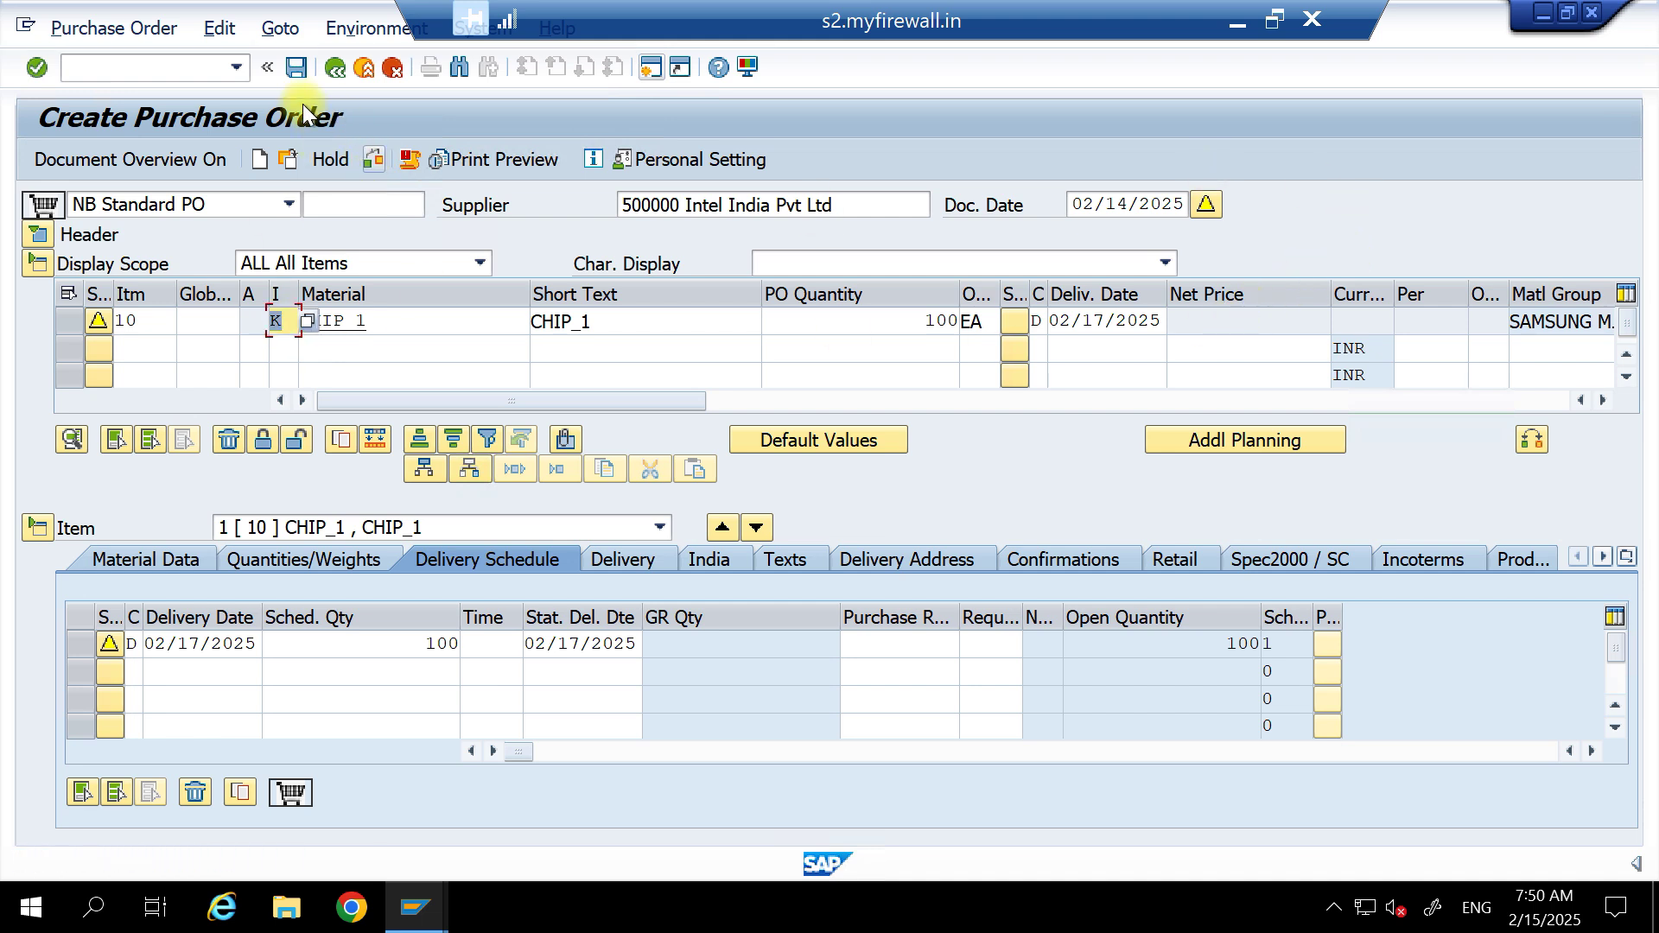
Save the purchase order, copy its number from the message details and close them.
{"action": "left_click", "coordinate": [296, 69]}
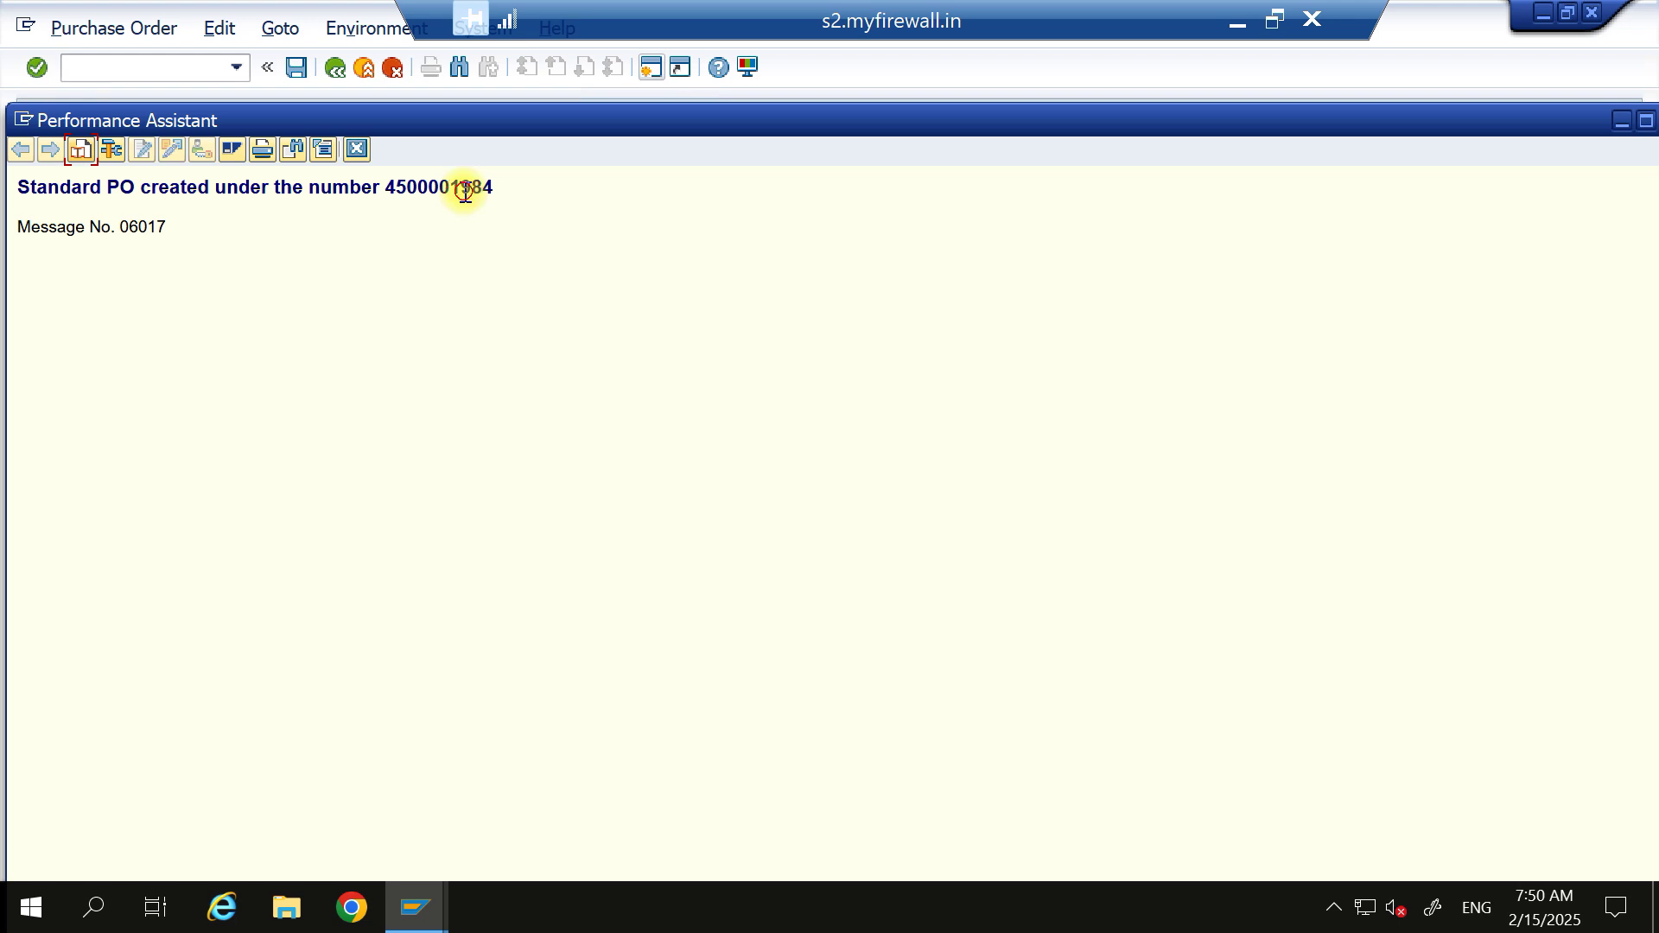
{"action": "double_click", "coordinate": [465, 192]}
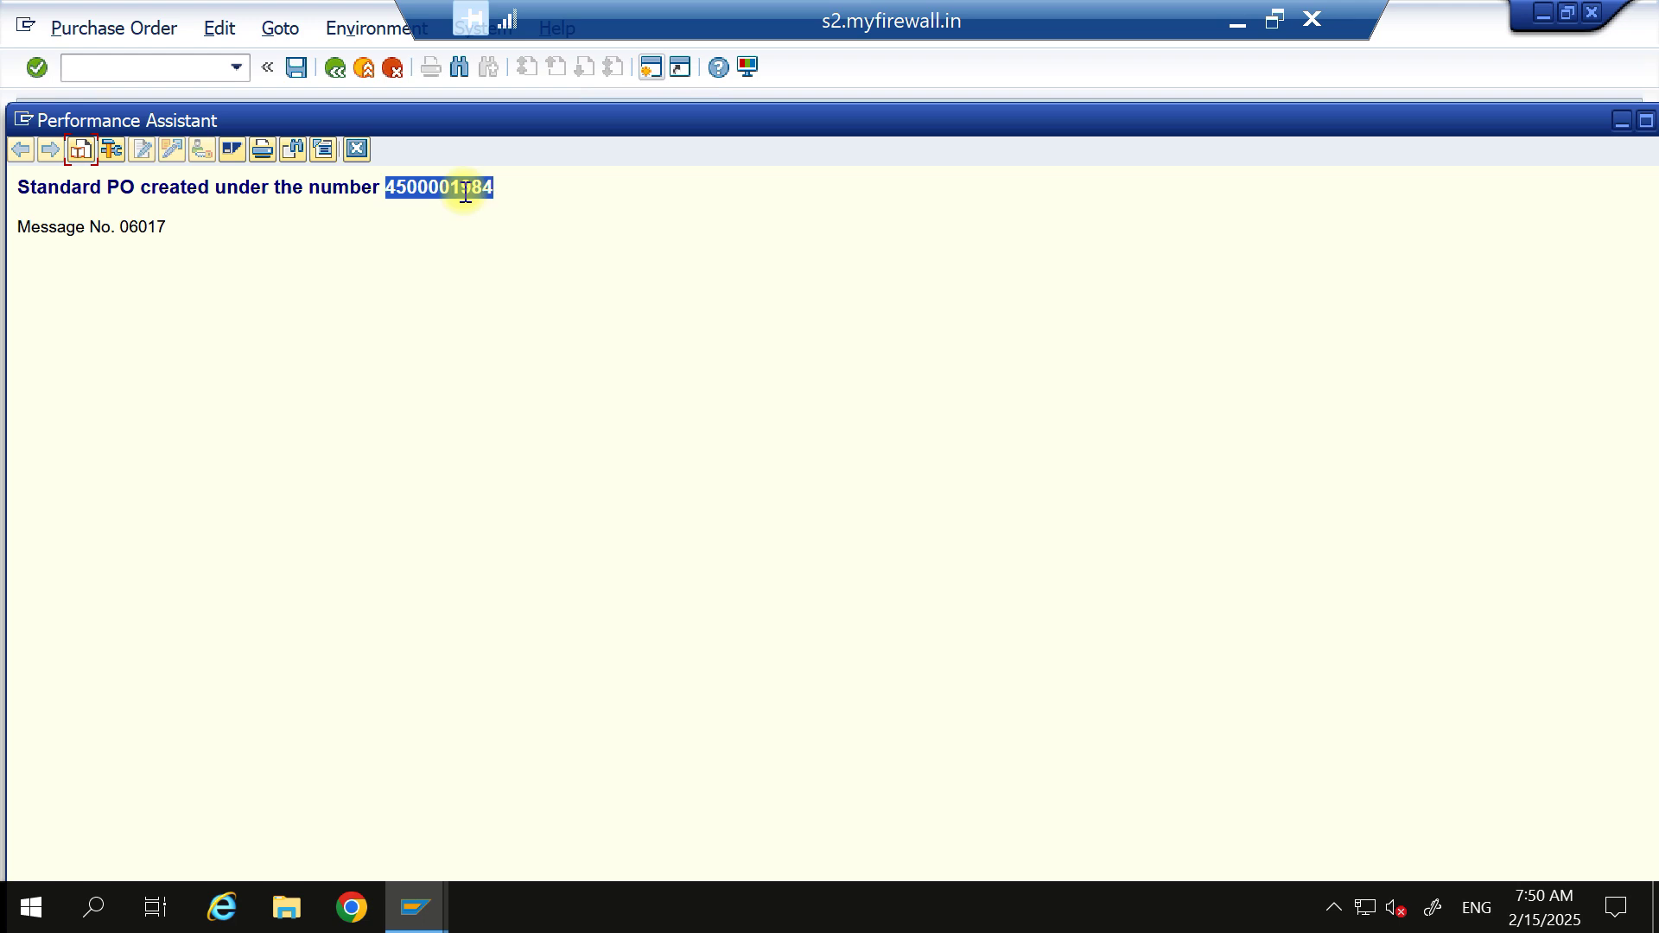
{"action": "left_click", "coordinate": [353, 152]}
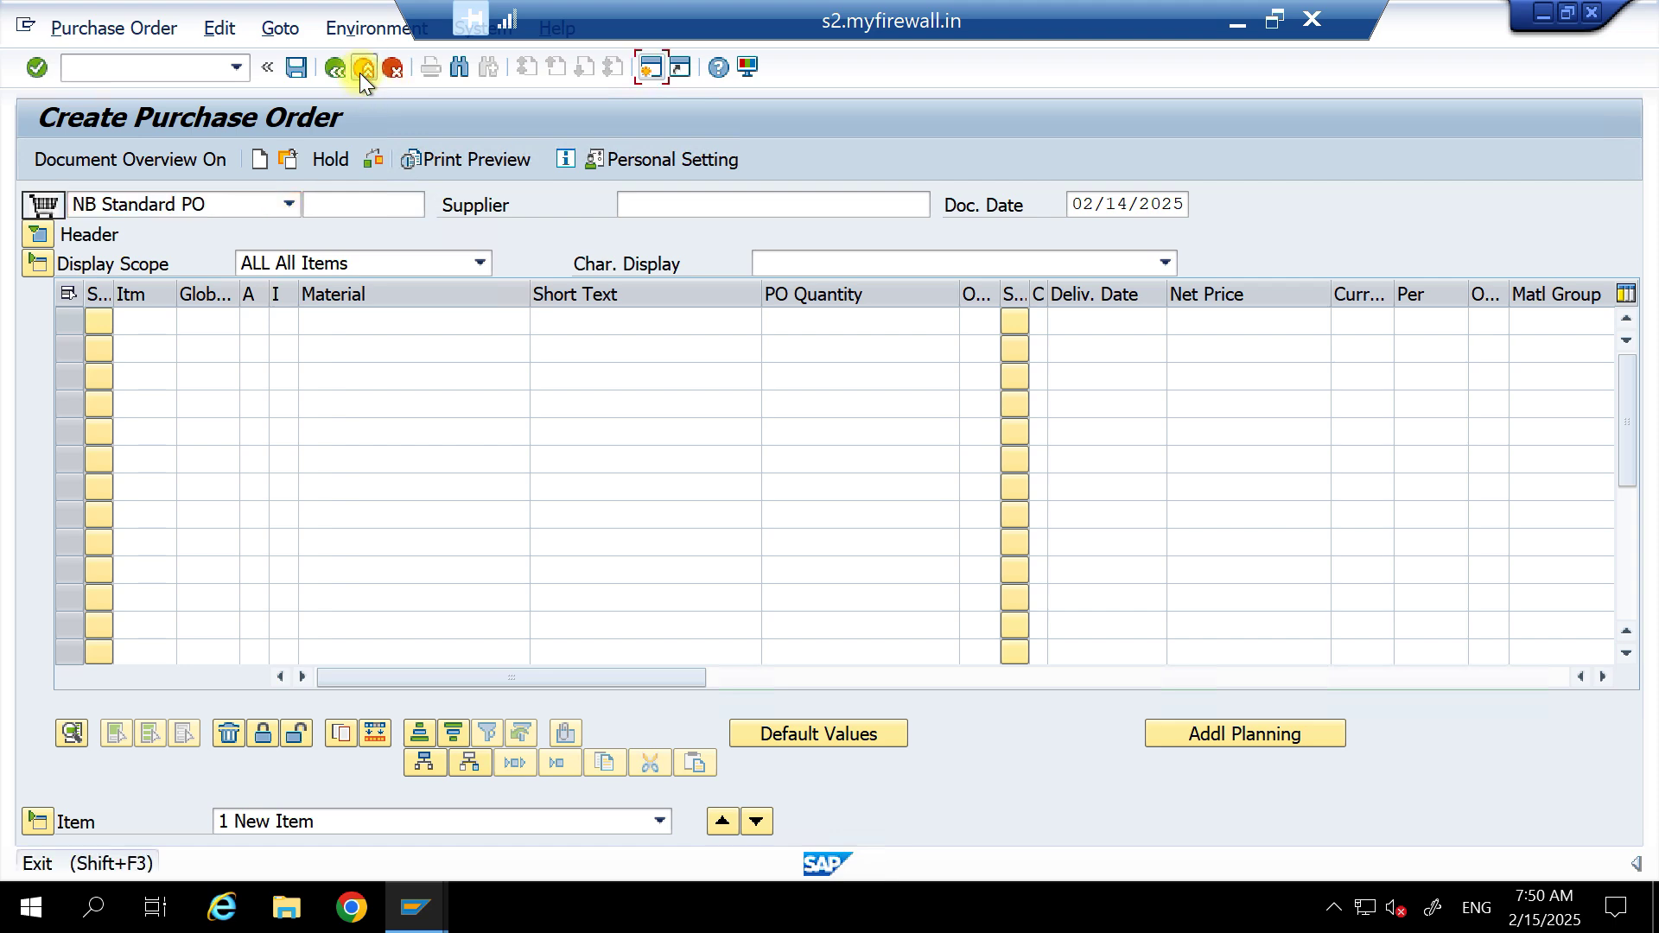
Leave order creation, start MIGO with Goods Receipt against Purchase Order and load the newly created purchase order.
{"action": "left_click", "coordinate": [360, 72]}
{"action": "type", "text": "migo"}
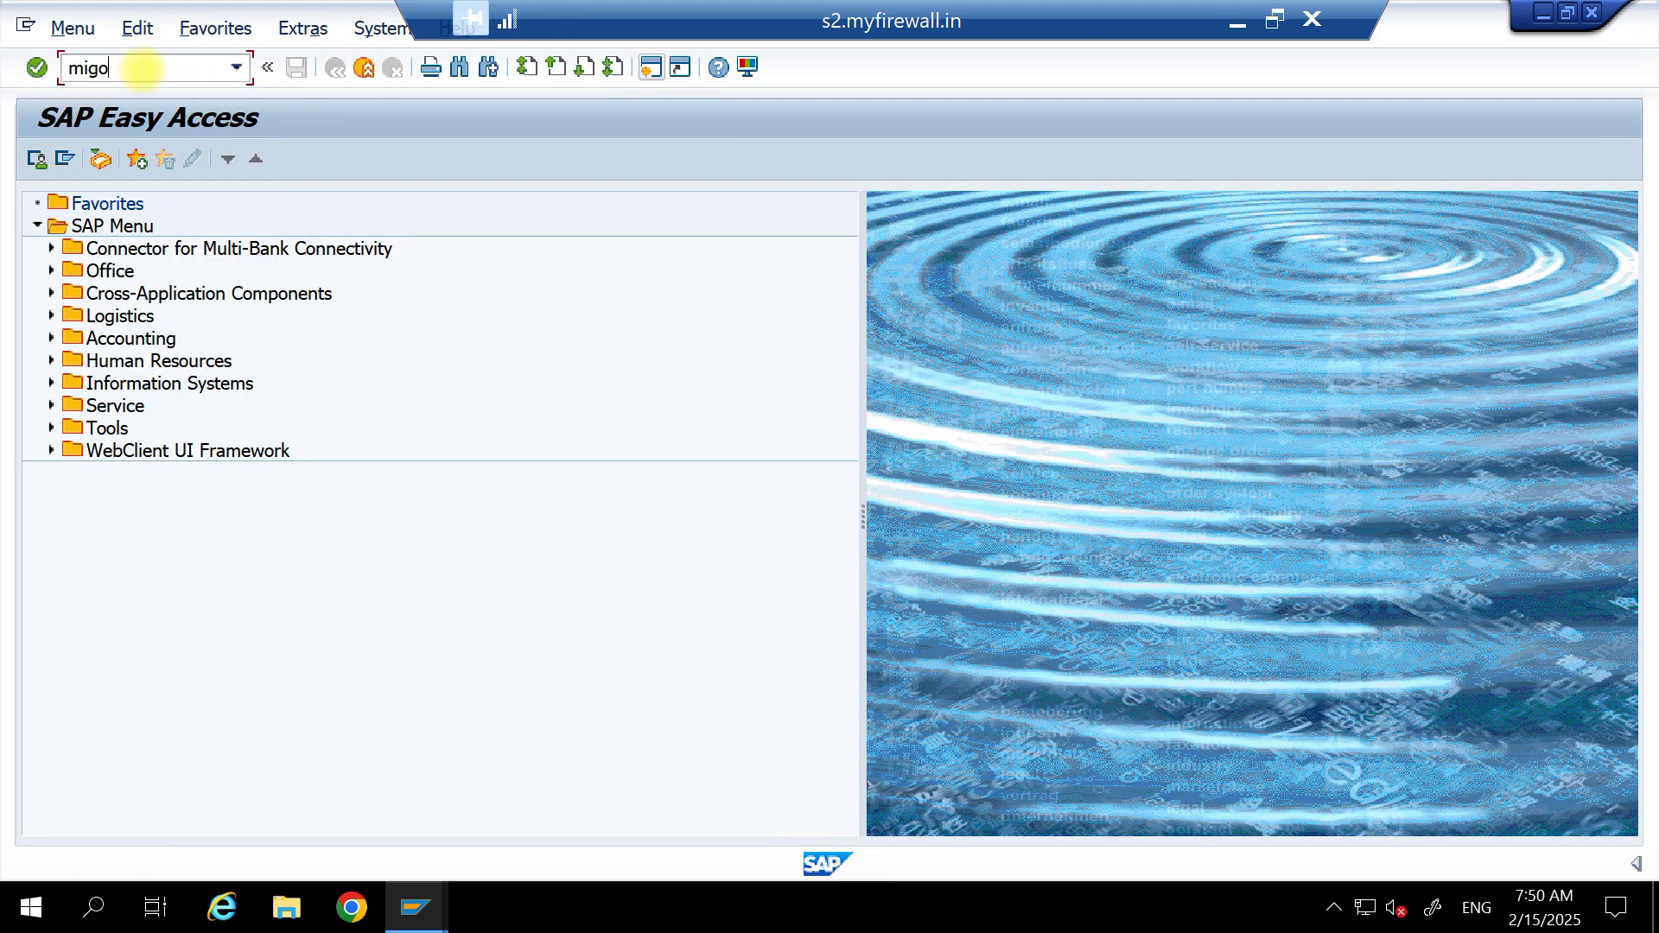
{"action": "key", "text": "Return"}
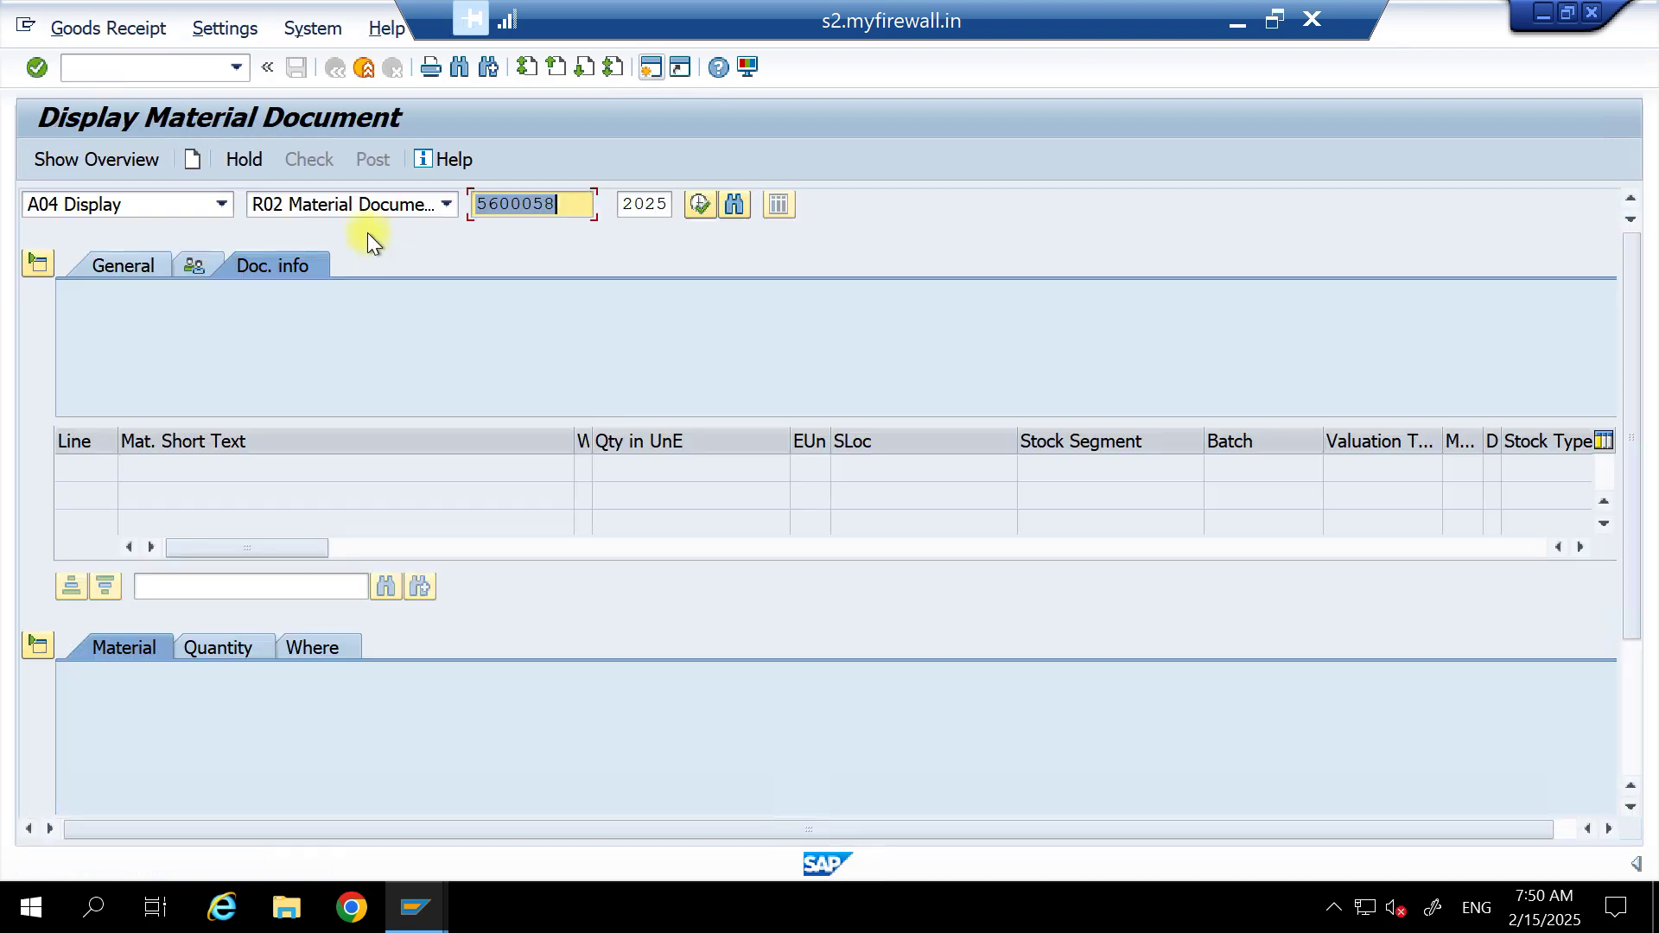
{"action": "left_click", "coordinate": [221, 206]}
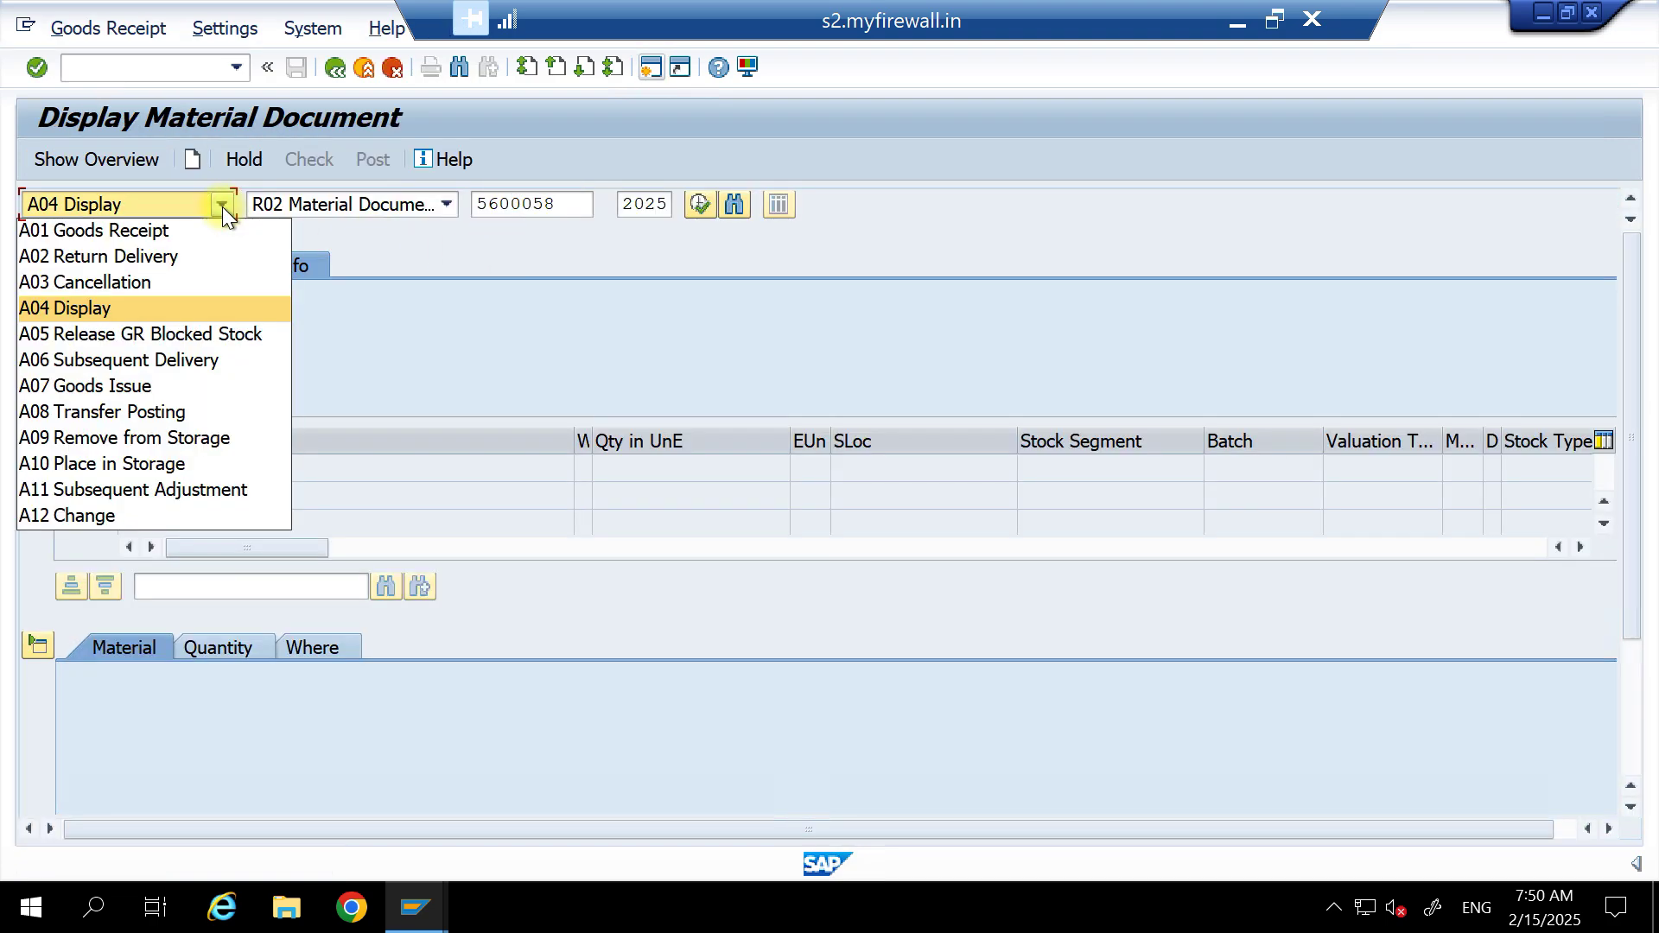
{"action": "left_click", "coordinate": [115, 232]}
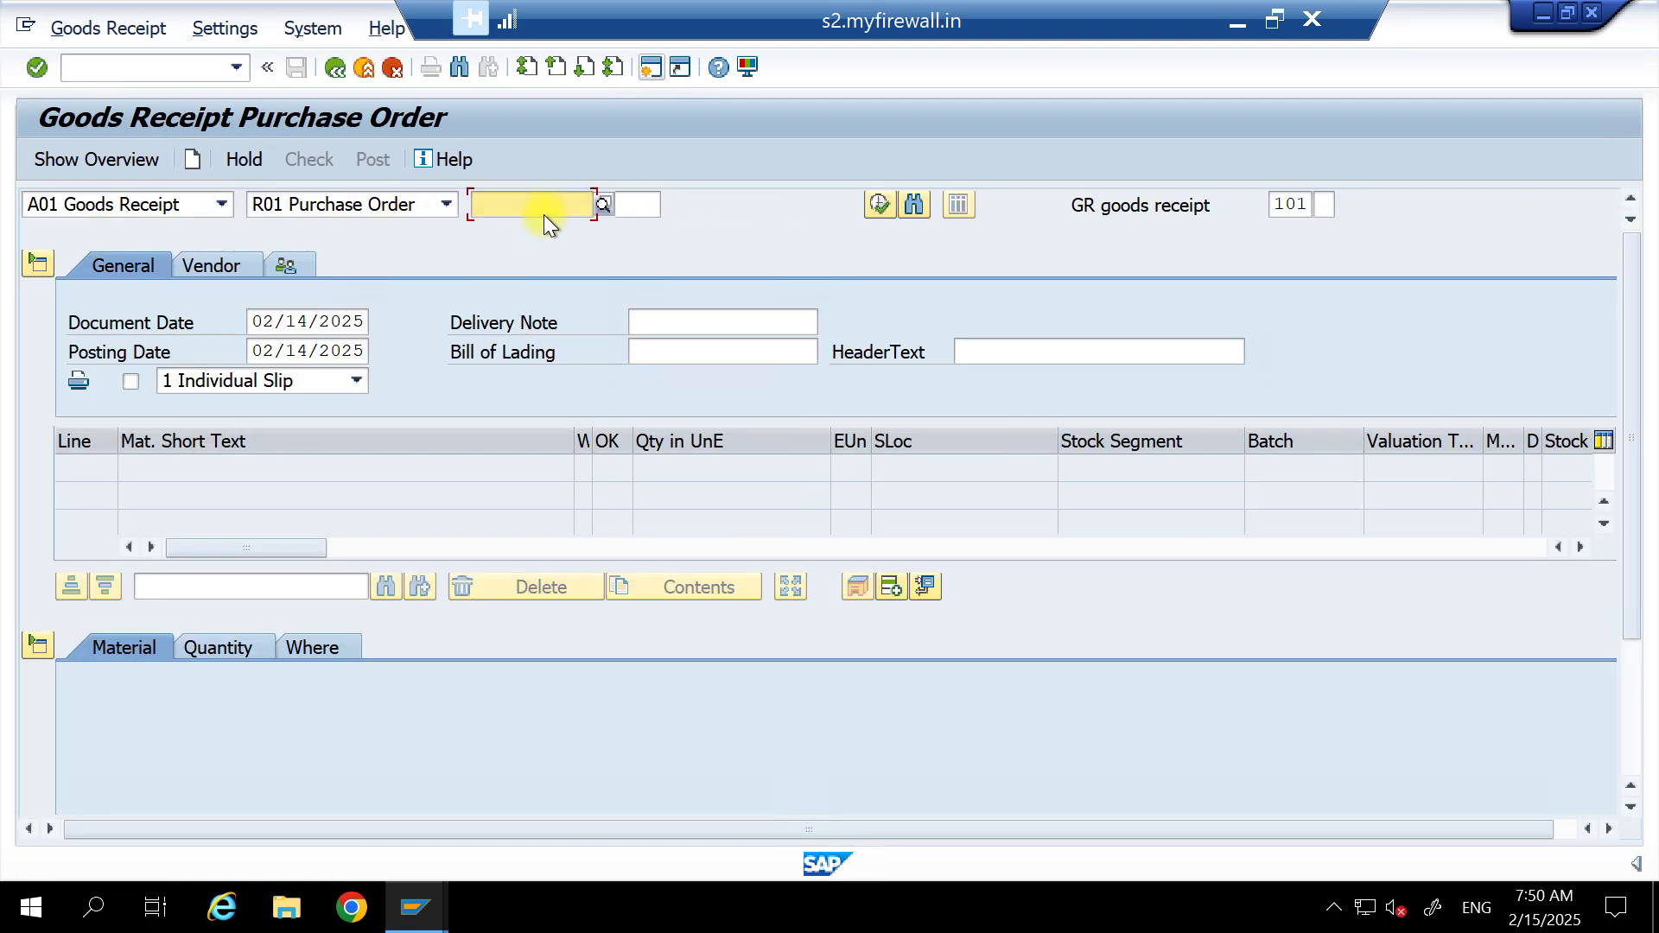
{"action": "type", "text": "4500001984"}
{"action": "key", "text": "Return"}
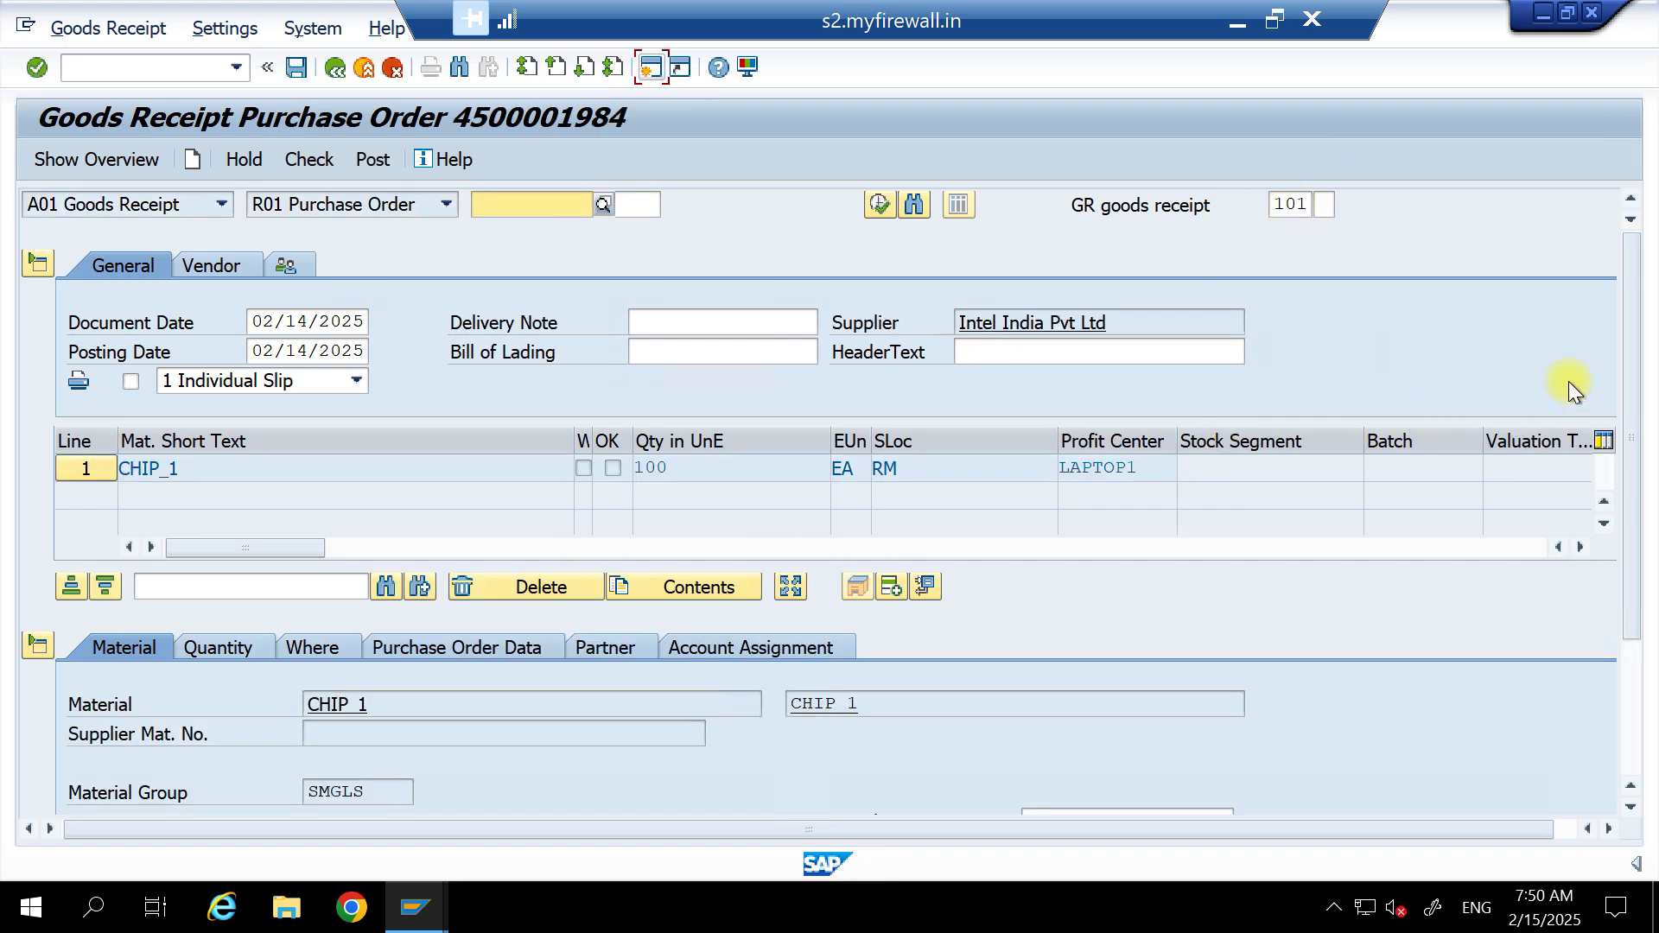
Mark the CHIP_1 line as Item OK and view its receipt quantity details.
{"action": "left_click_drag", "start_coordinate": [1633, 348], "coordinate": [1619, 582]}
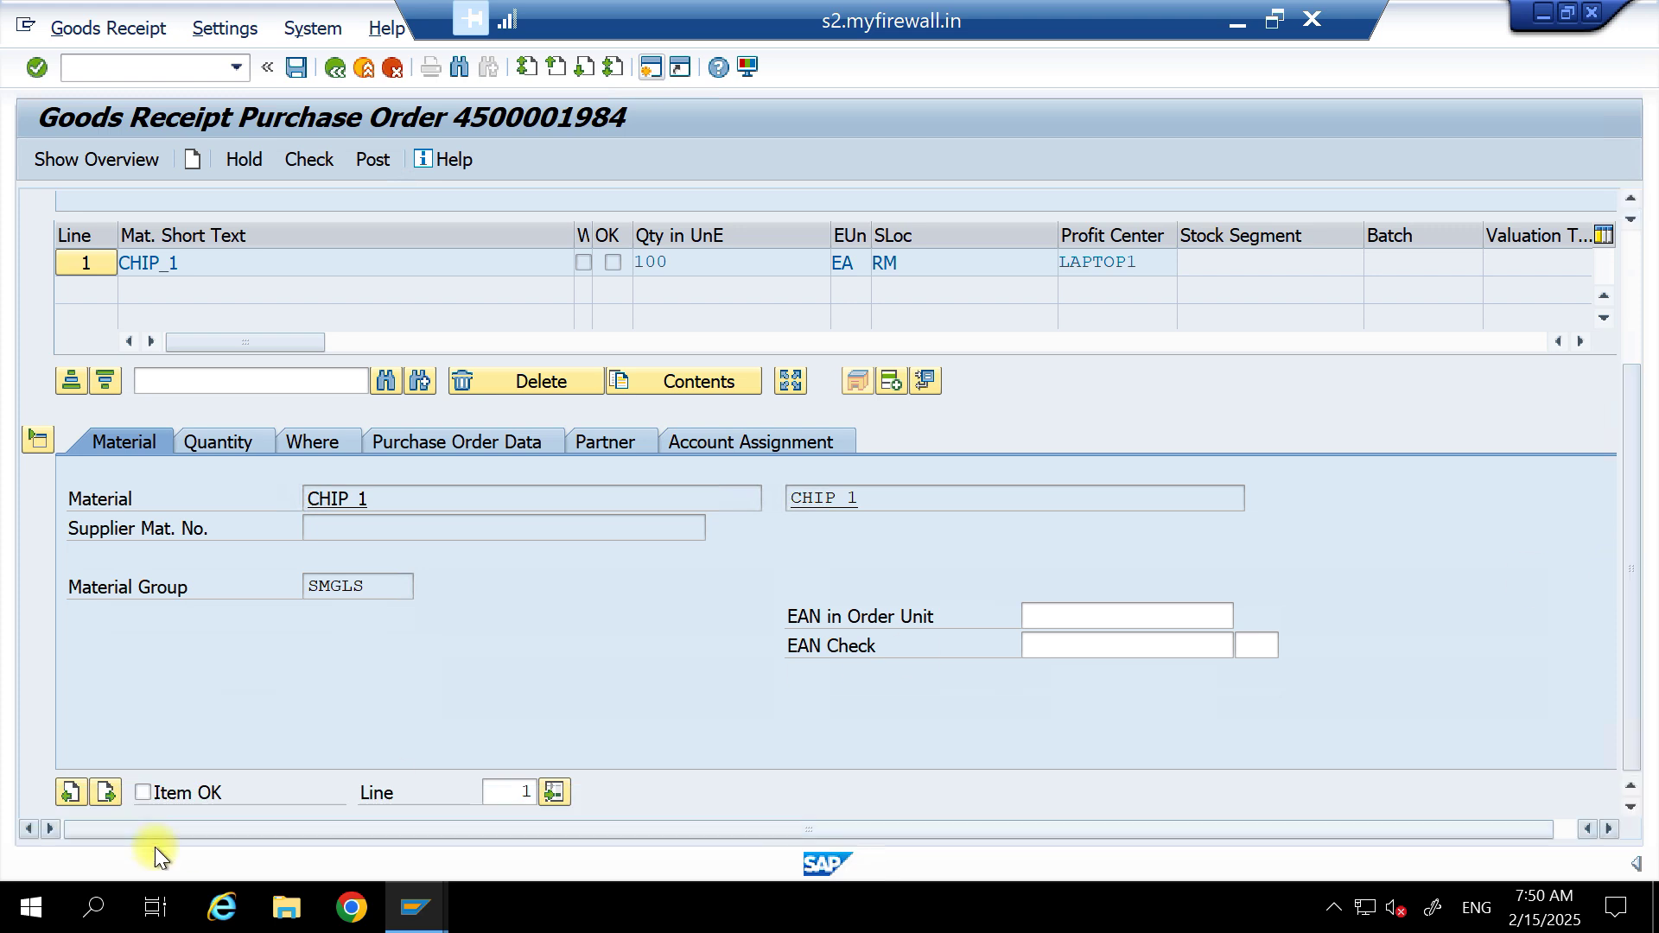
{"action": "left_click", "coordinate": [149, 795]}
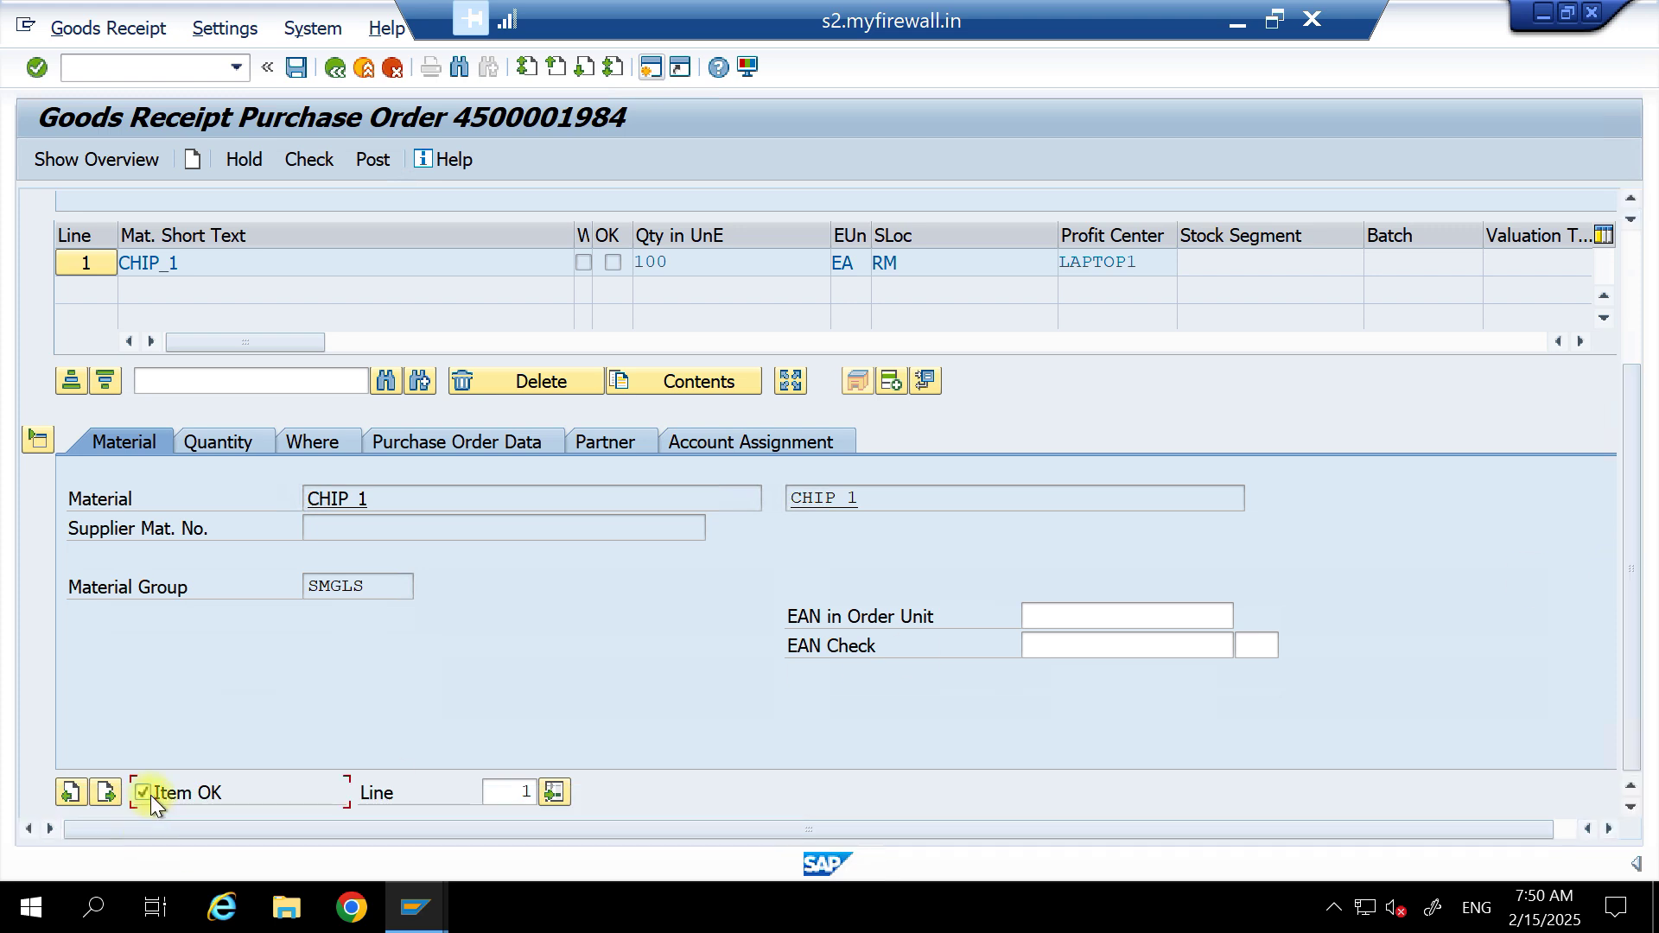
{"action": "left_click", "coordinate": [222, 441]}
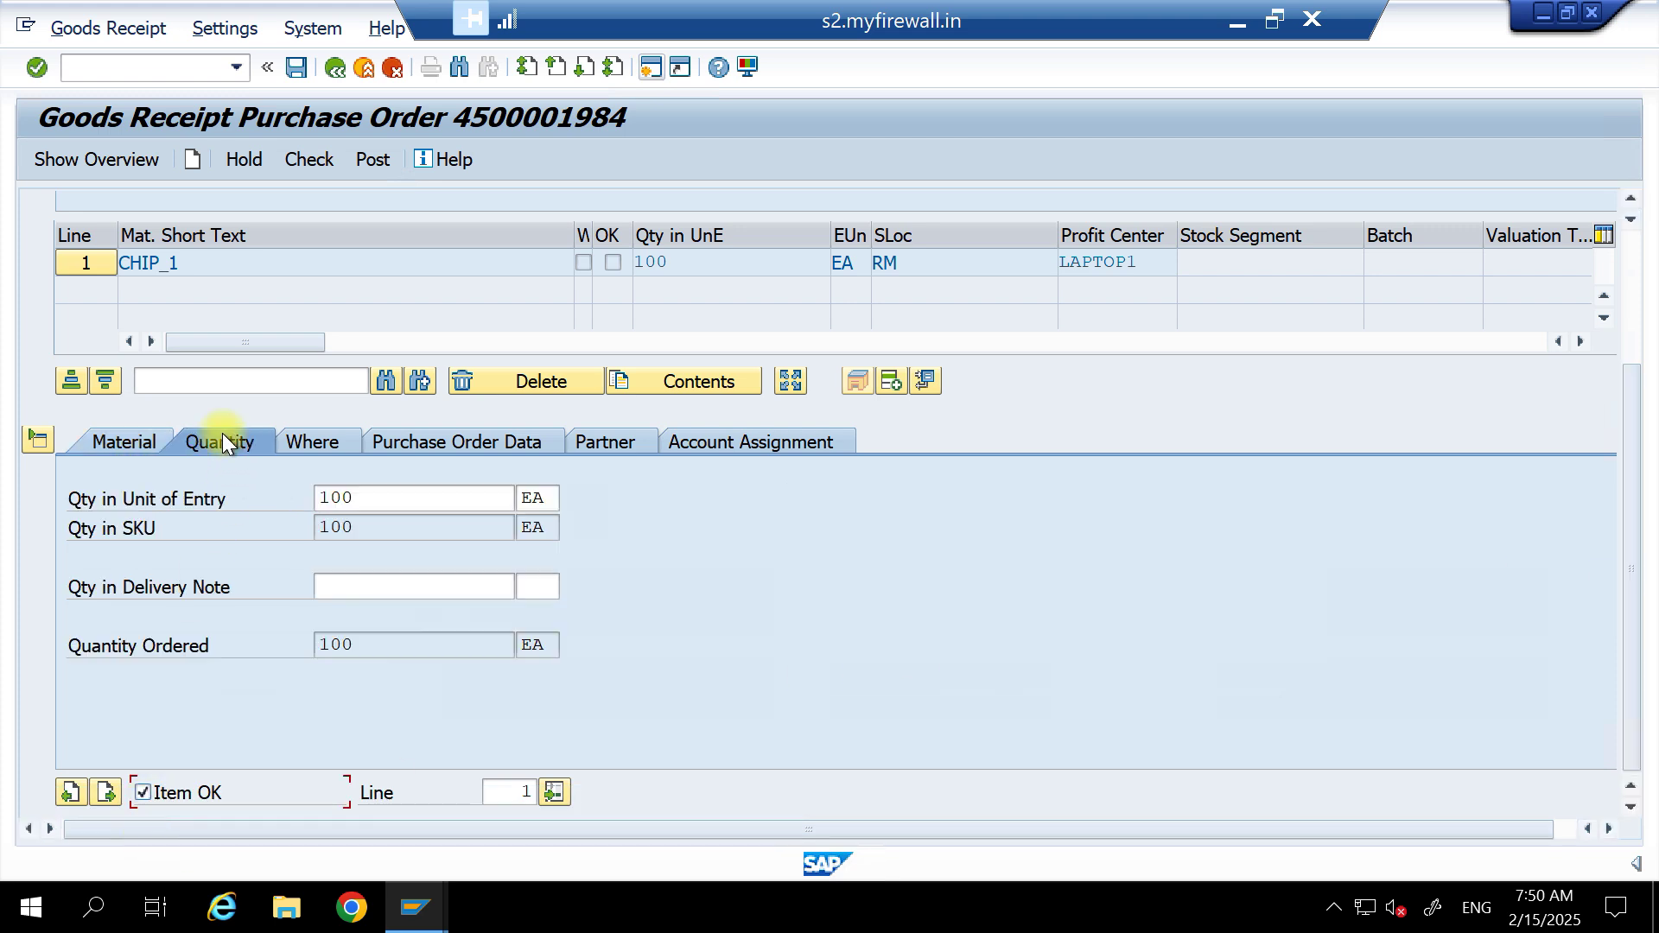
Inspect the CHIP_1 line's movement type and special stock indicator in its Where details.
{"action": "left_click", "coordinate": [323, 440]}
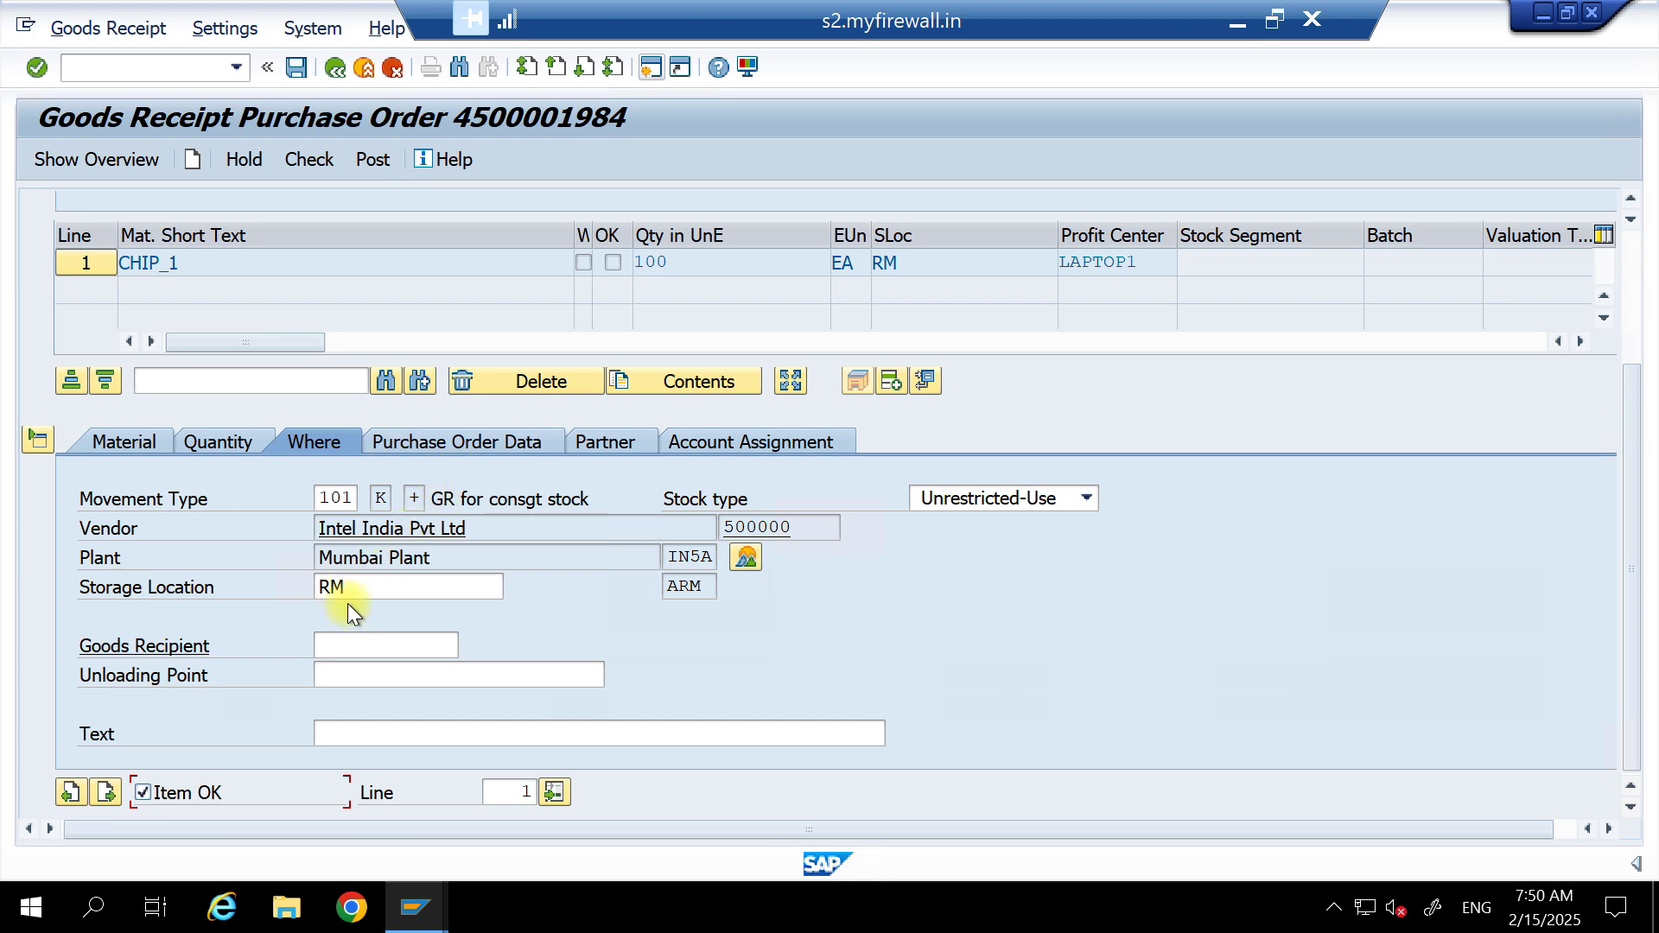
{"action": "double_click", "coordinate": [353, 498]}
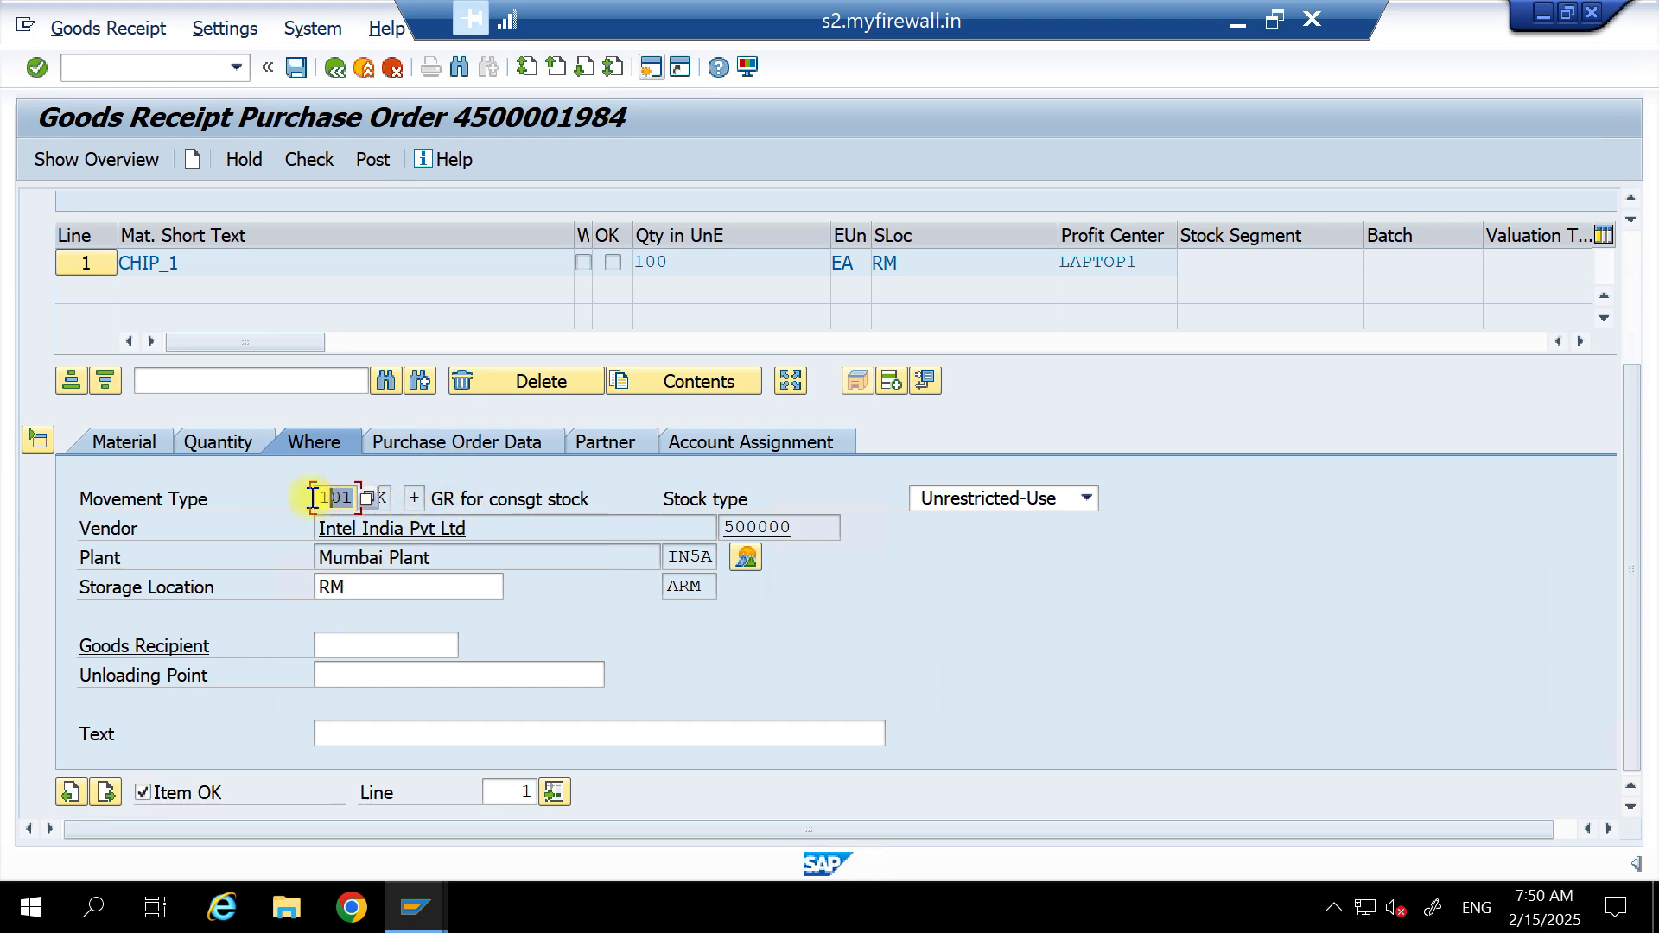
{"action": "left_click", "coordinate": [388, 500]}
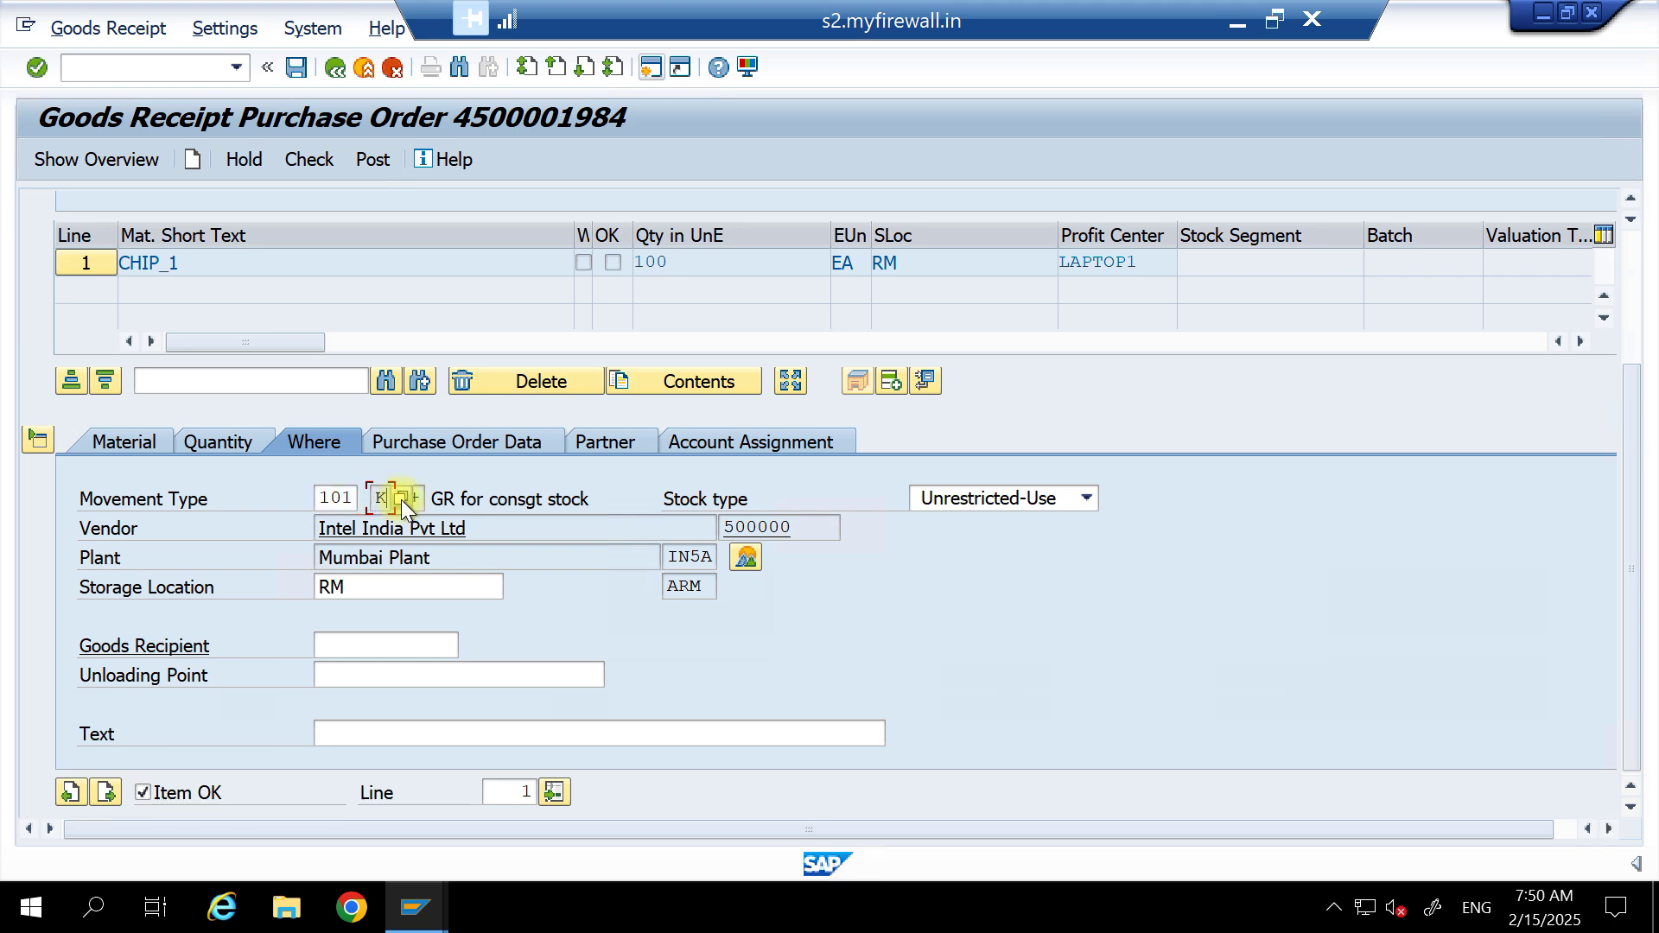
Compare the header's special stock indicator with the one in the CHIP_1 line's Where details.
{"action": "left_click", "coordinate": [1634, 259]}
{"action": "left_click", "coordinate": [1323, 205]}
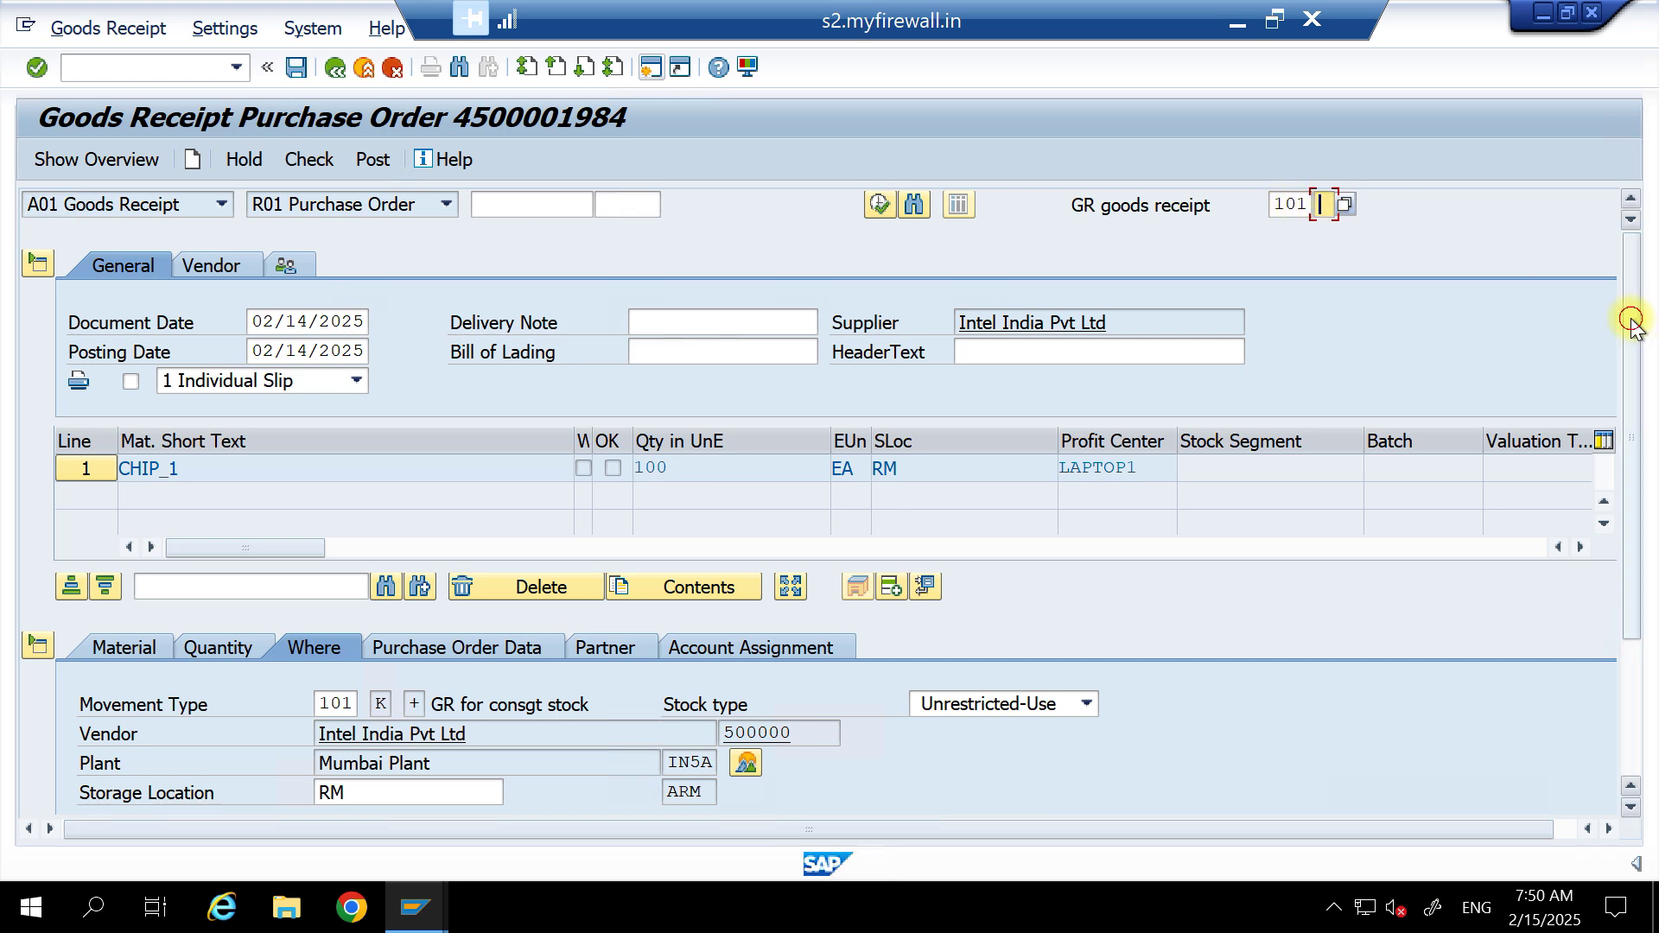
{"action": "left_click_drag", "start_coordinate": [1639, 418], "coordinate": [1645, 567]}
{"action": "left_click", "coordinate": [386, 501]}
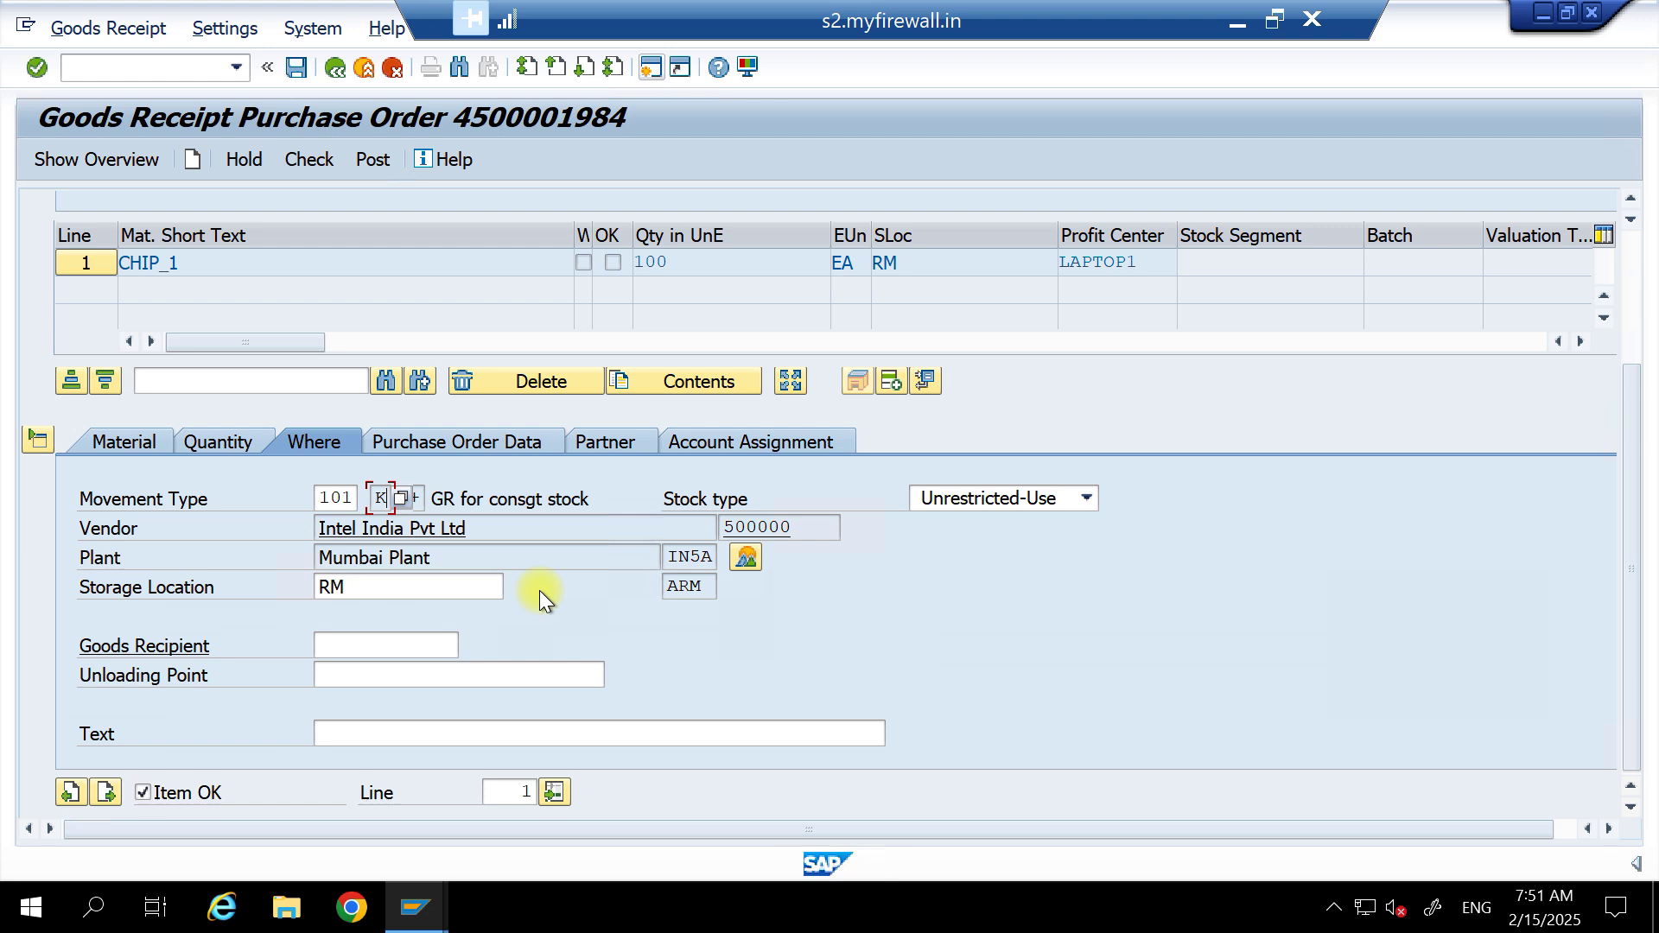
Review the CHIP_1 line's purchase order data, partner and account assignment, and return to its Where details.
{"action": "left_click", "coordinate": [456, 439]}
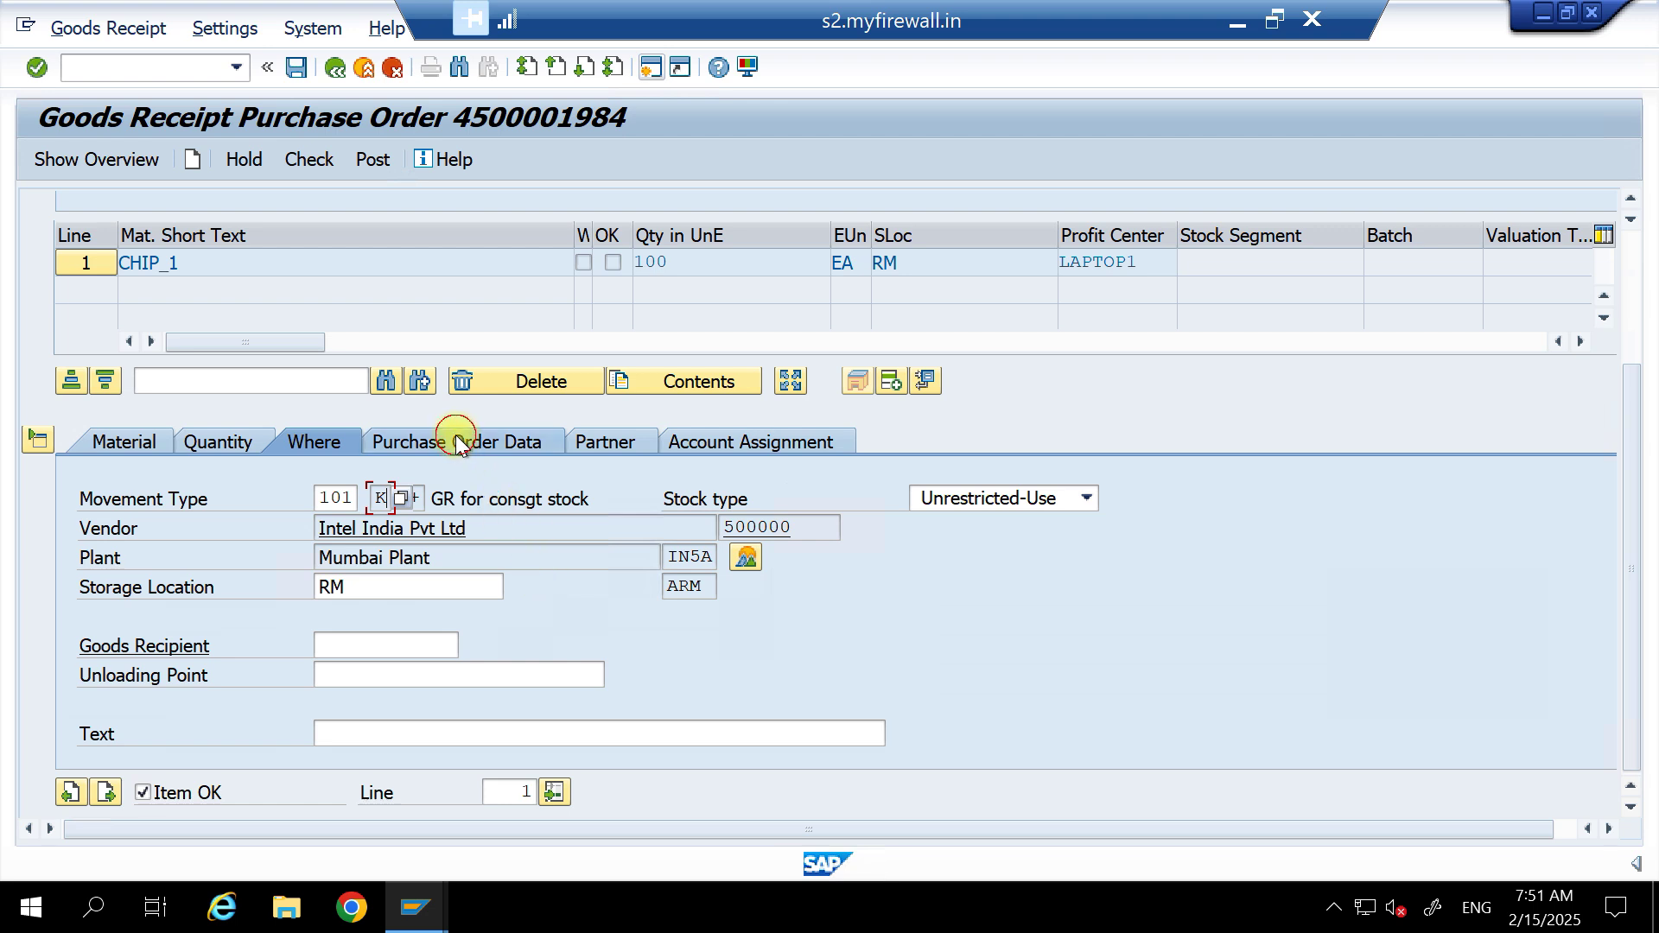
{"action": "left_click", "coordinate": [600, 442]}
{"action": "left_click", "coordinate": [728, 446]}
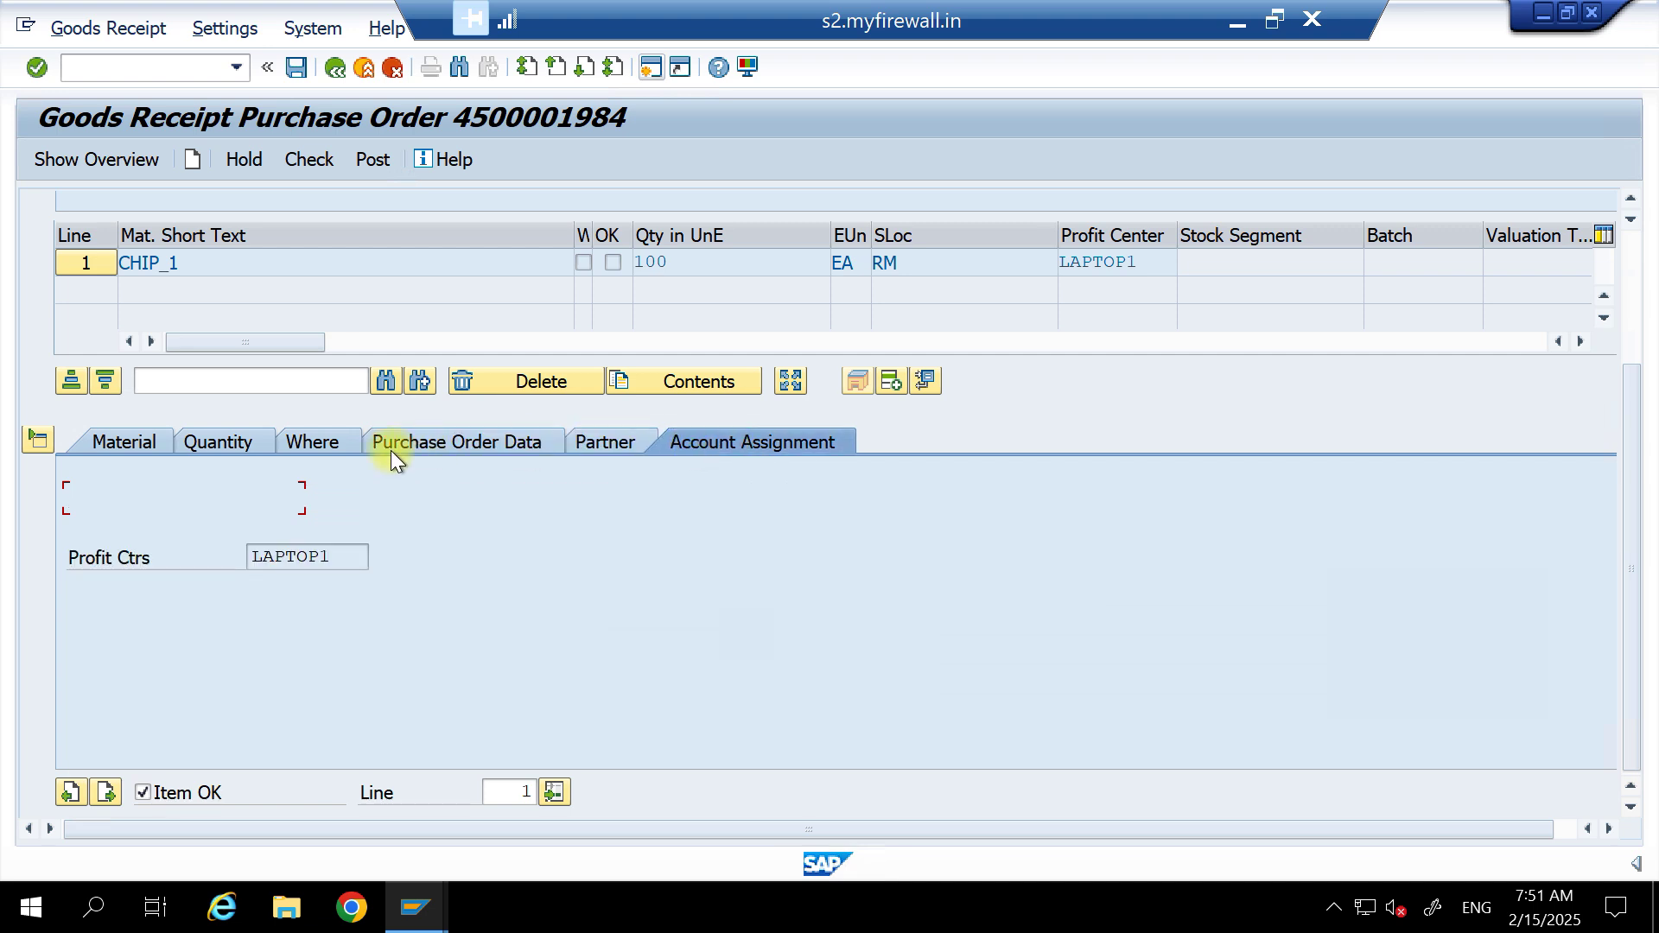
{"action": "left_click", "coordinate": [308, 439]}
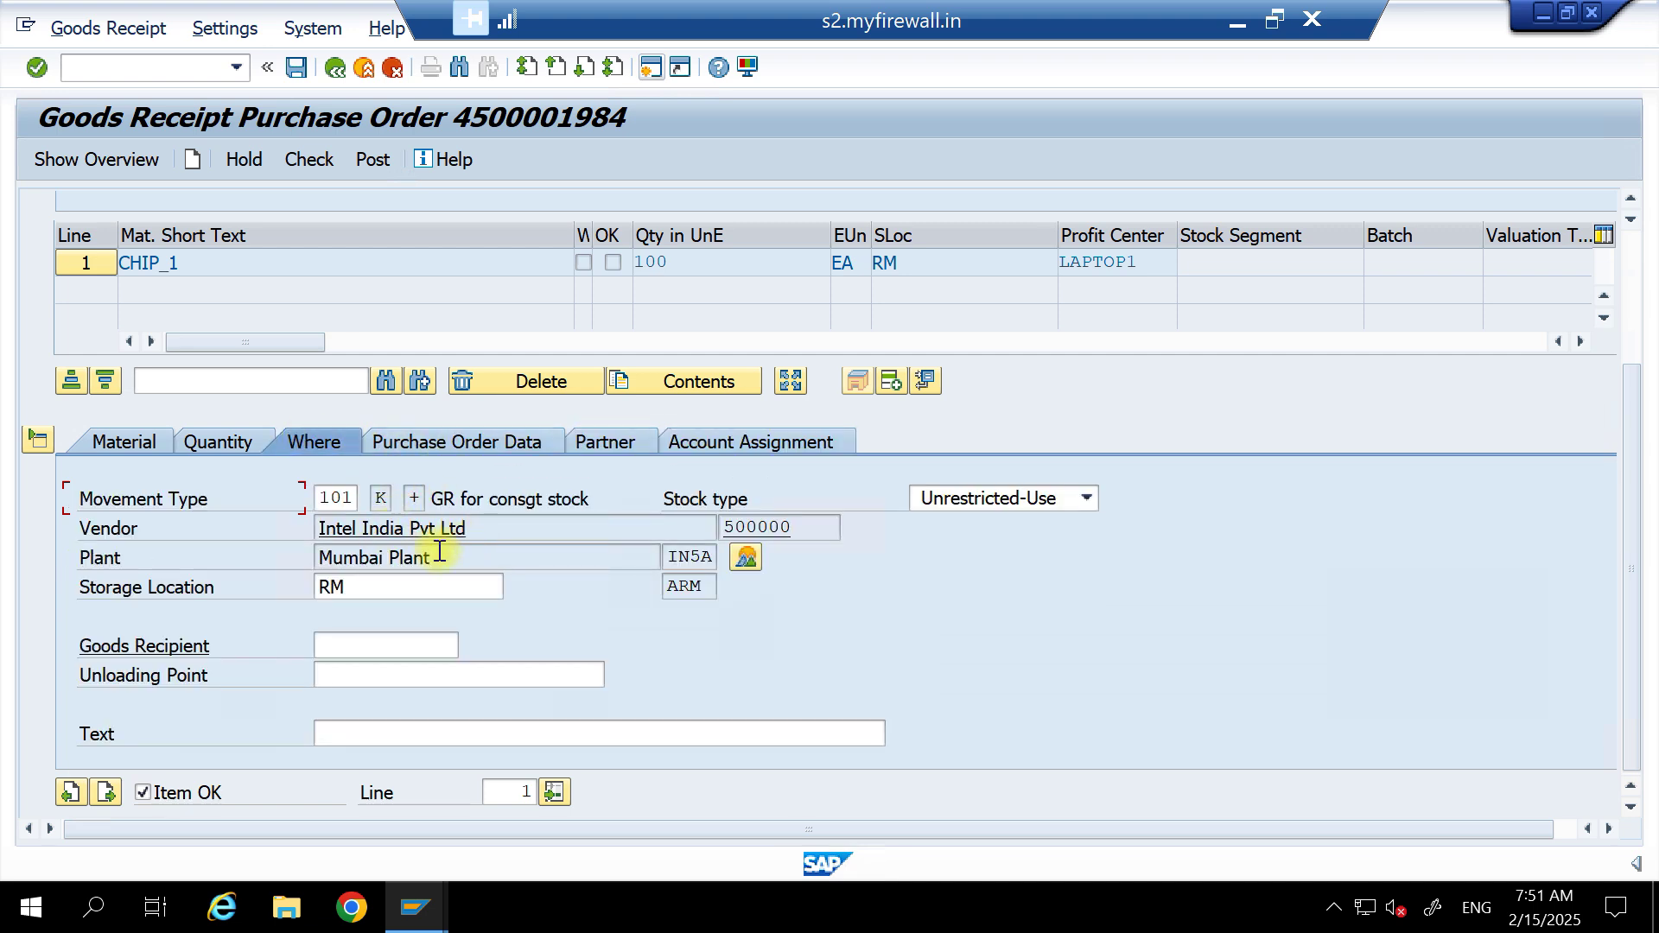
Check the goods receipt for the purchase order and post it.
{"action": "left_click", "coordinate": [306, 168]}
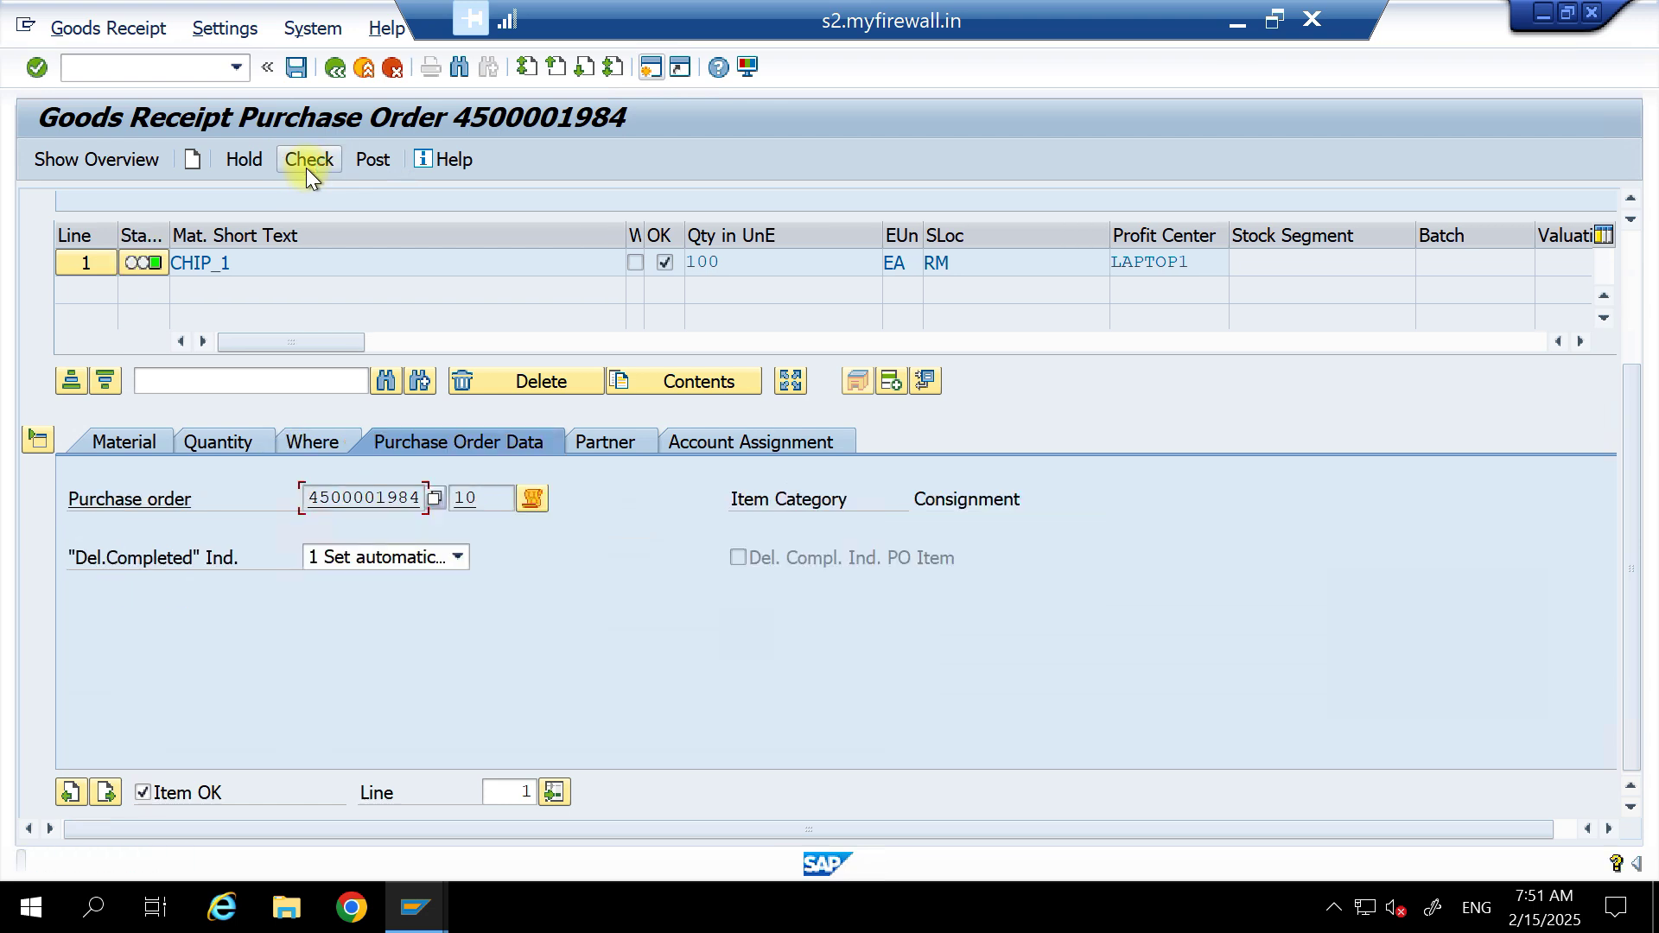
{"action": "left_click", "coordinate": [369, 165]}
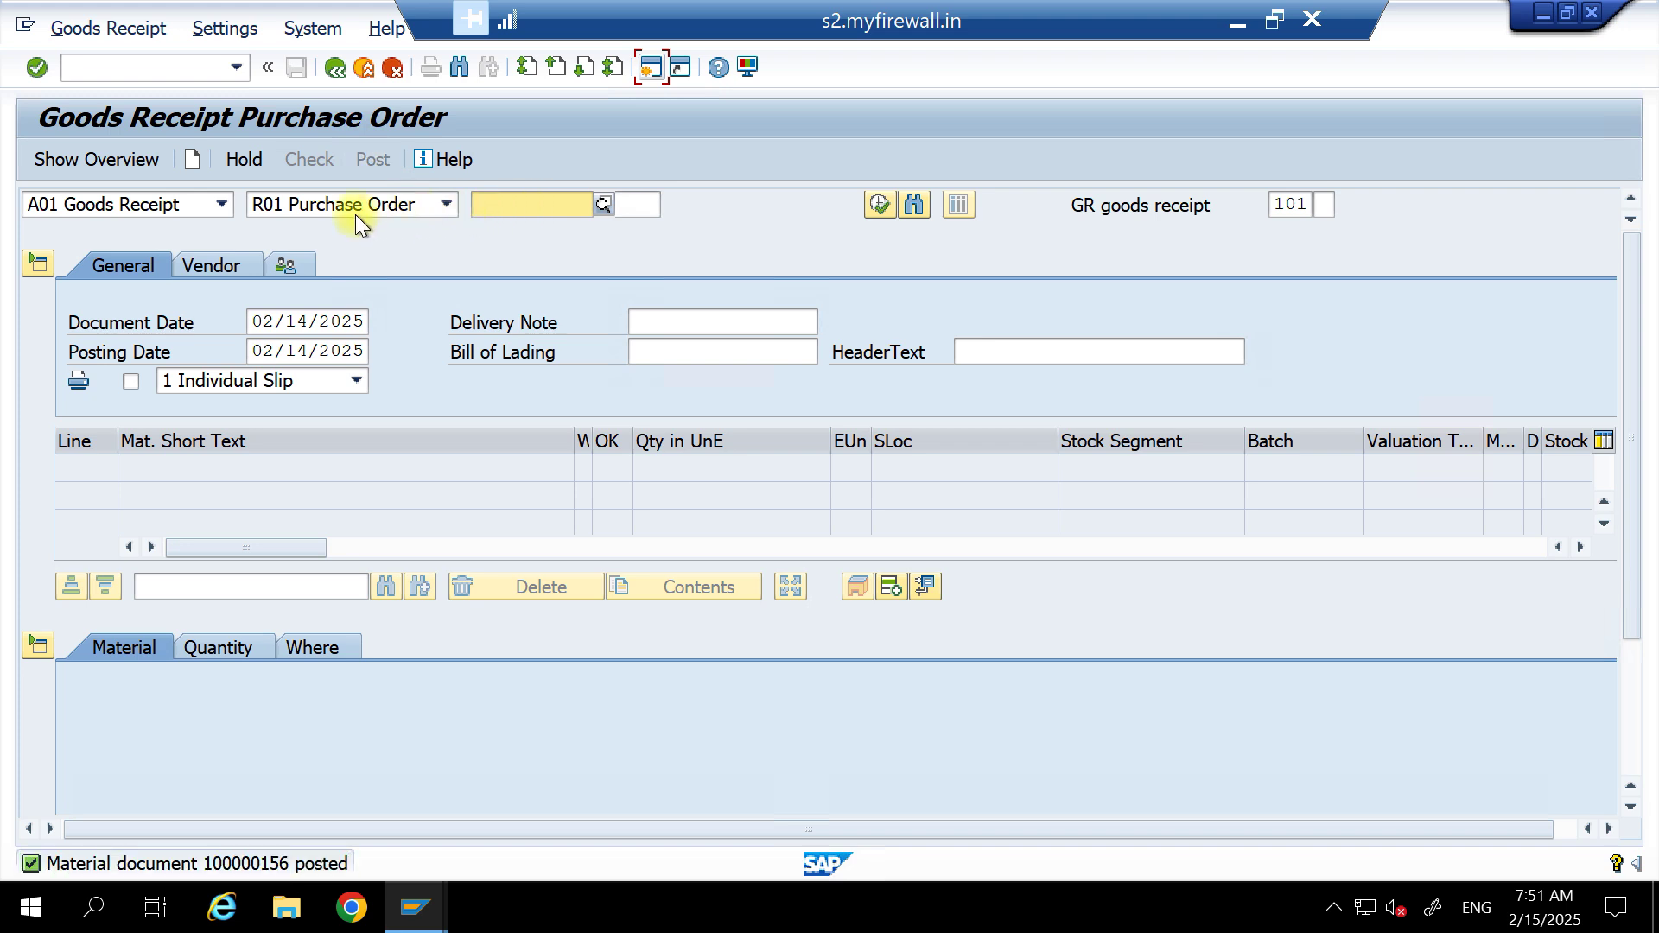
Display the posted material document and look up its FI documents from the document info.
{"action": "left_click", "coordinate": [195, 207]}
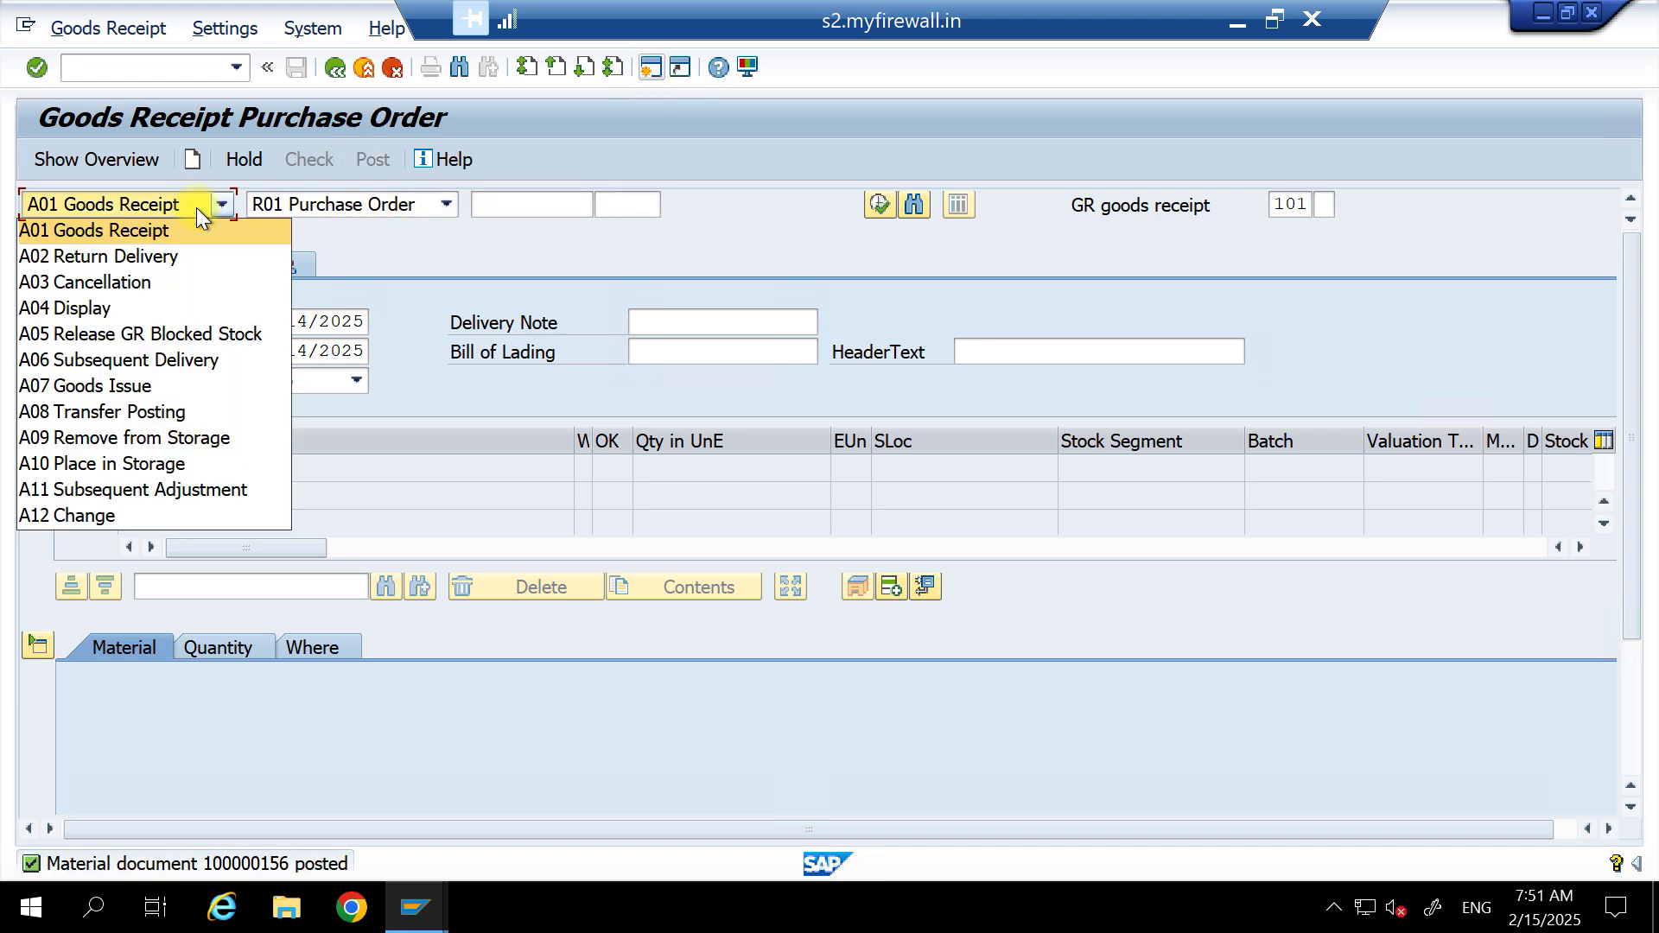
{"action": "left_click", "coordinate": [90, 313]}
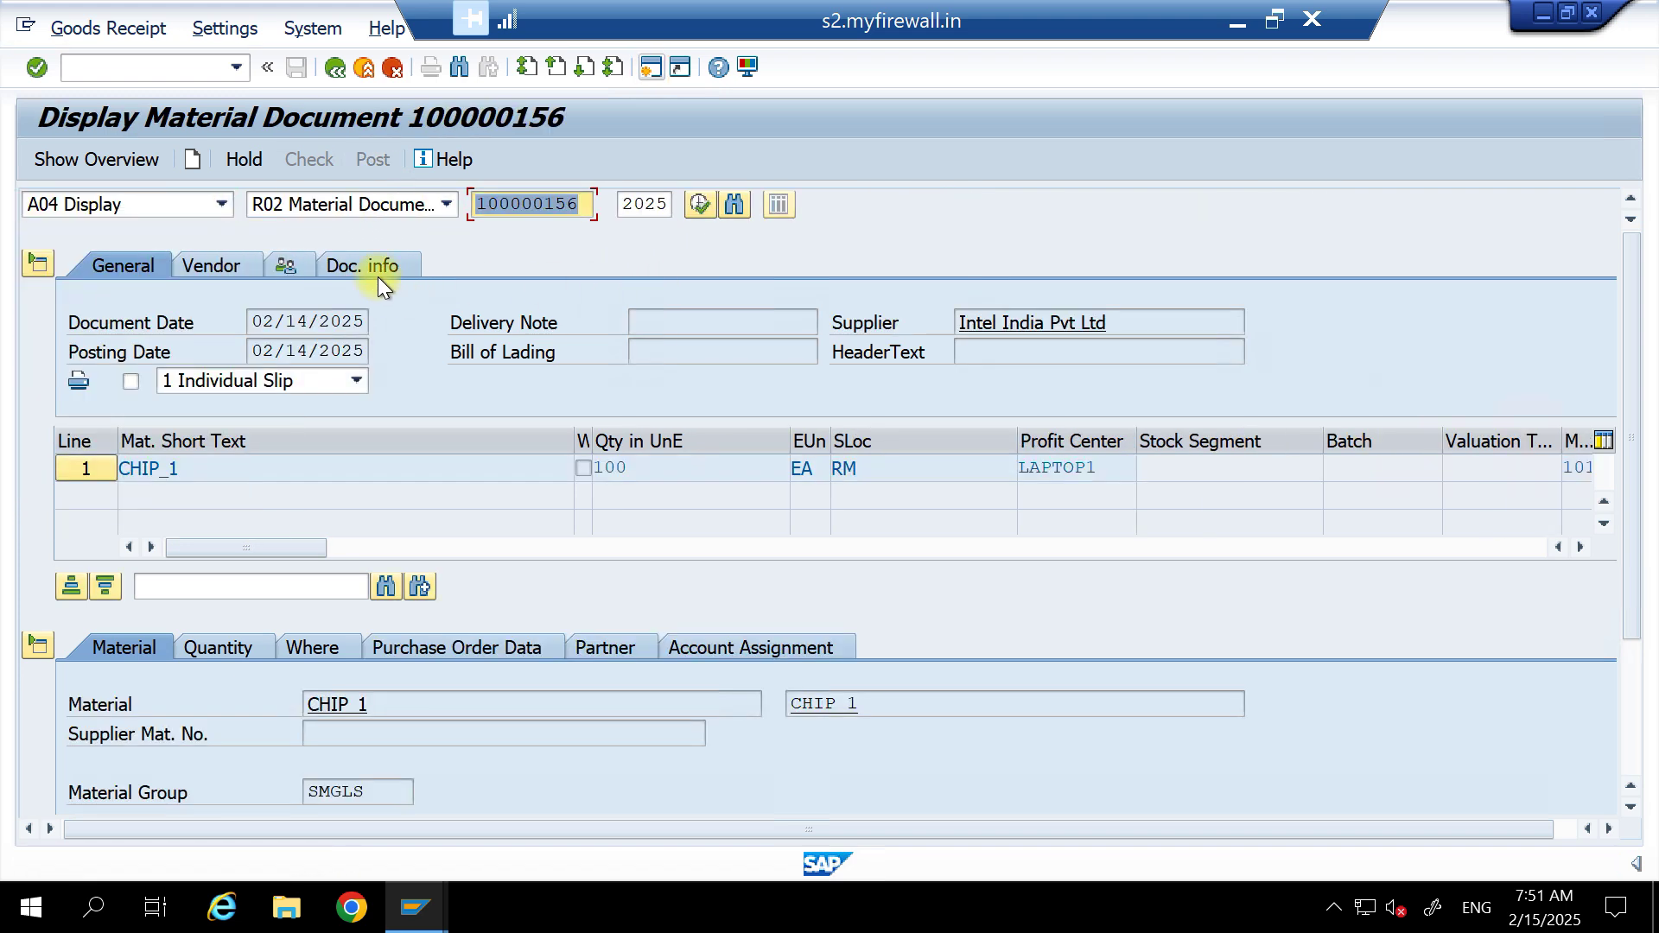
{"action": "left_click", "coordinate": [352, 268]}
{"action": "left_click", "coordinate": [1002, 319]}
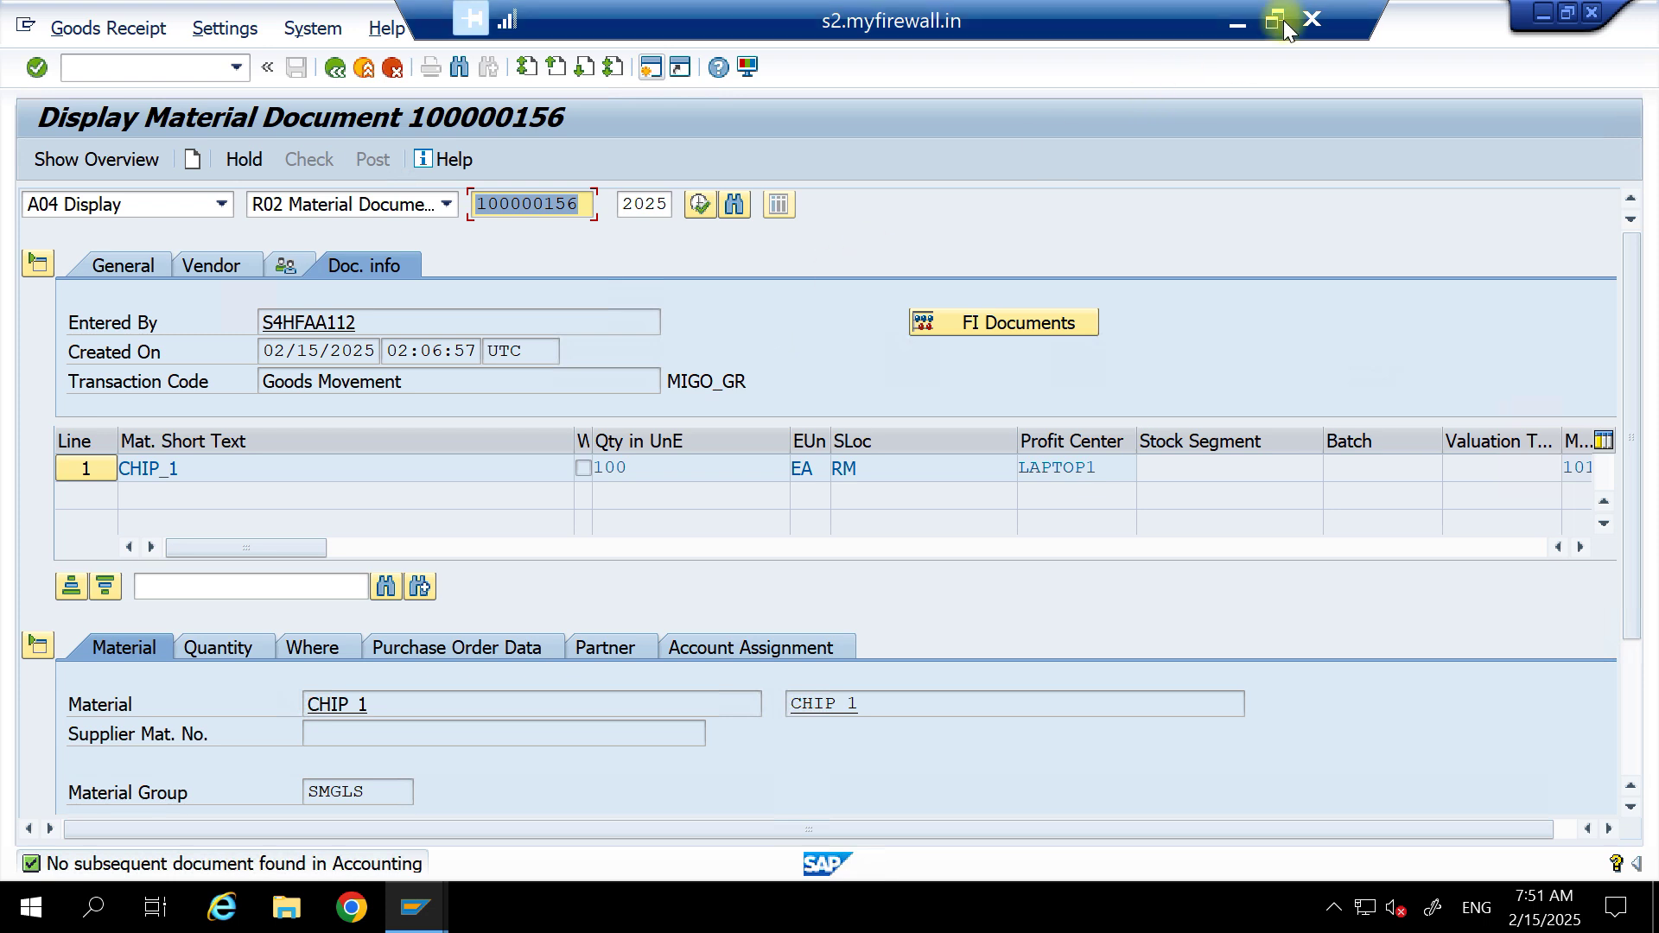
Switch to the Excel notes and review the goods receipt, stock usage and movement type 411 transfer entries.
{"action": "left_click", "coordinate": [1234, 18]}
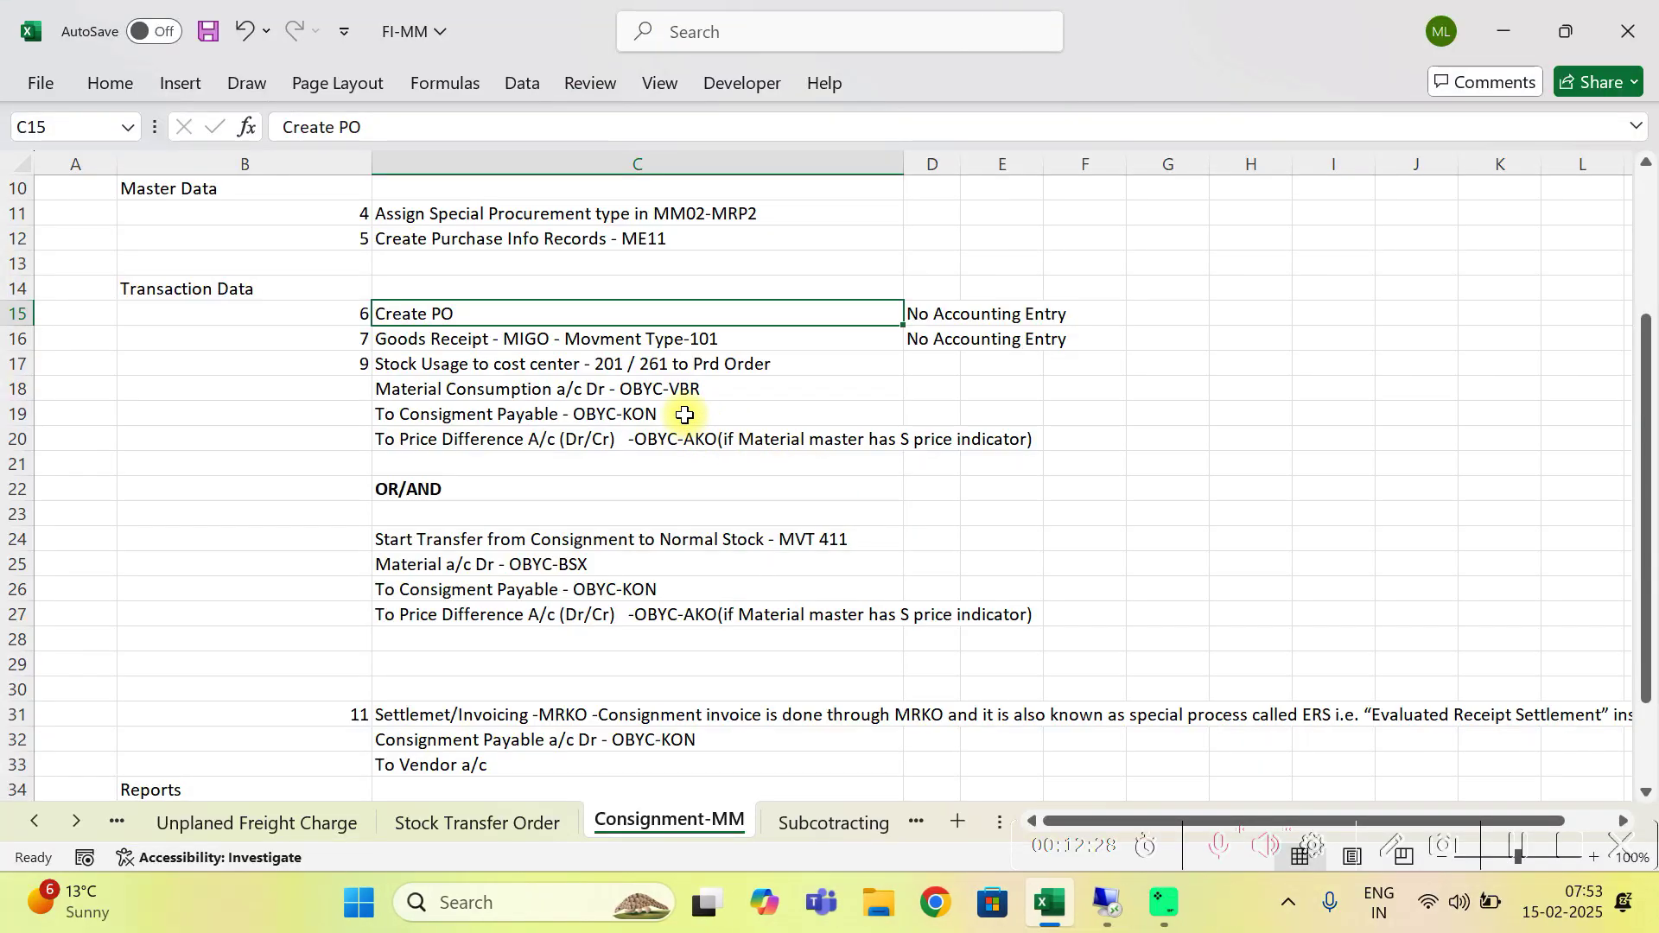
{"action": "left_click", "coordinate": [635, 342]}
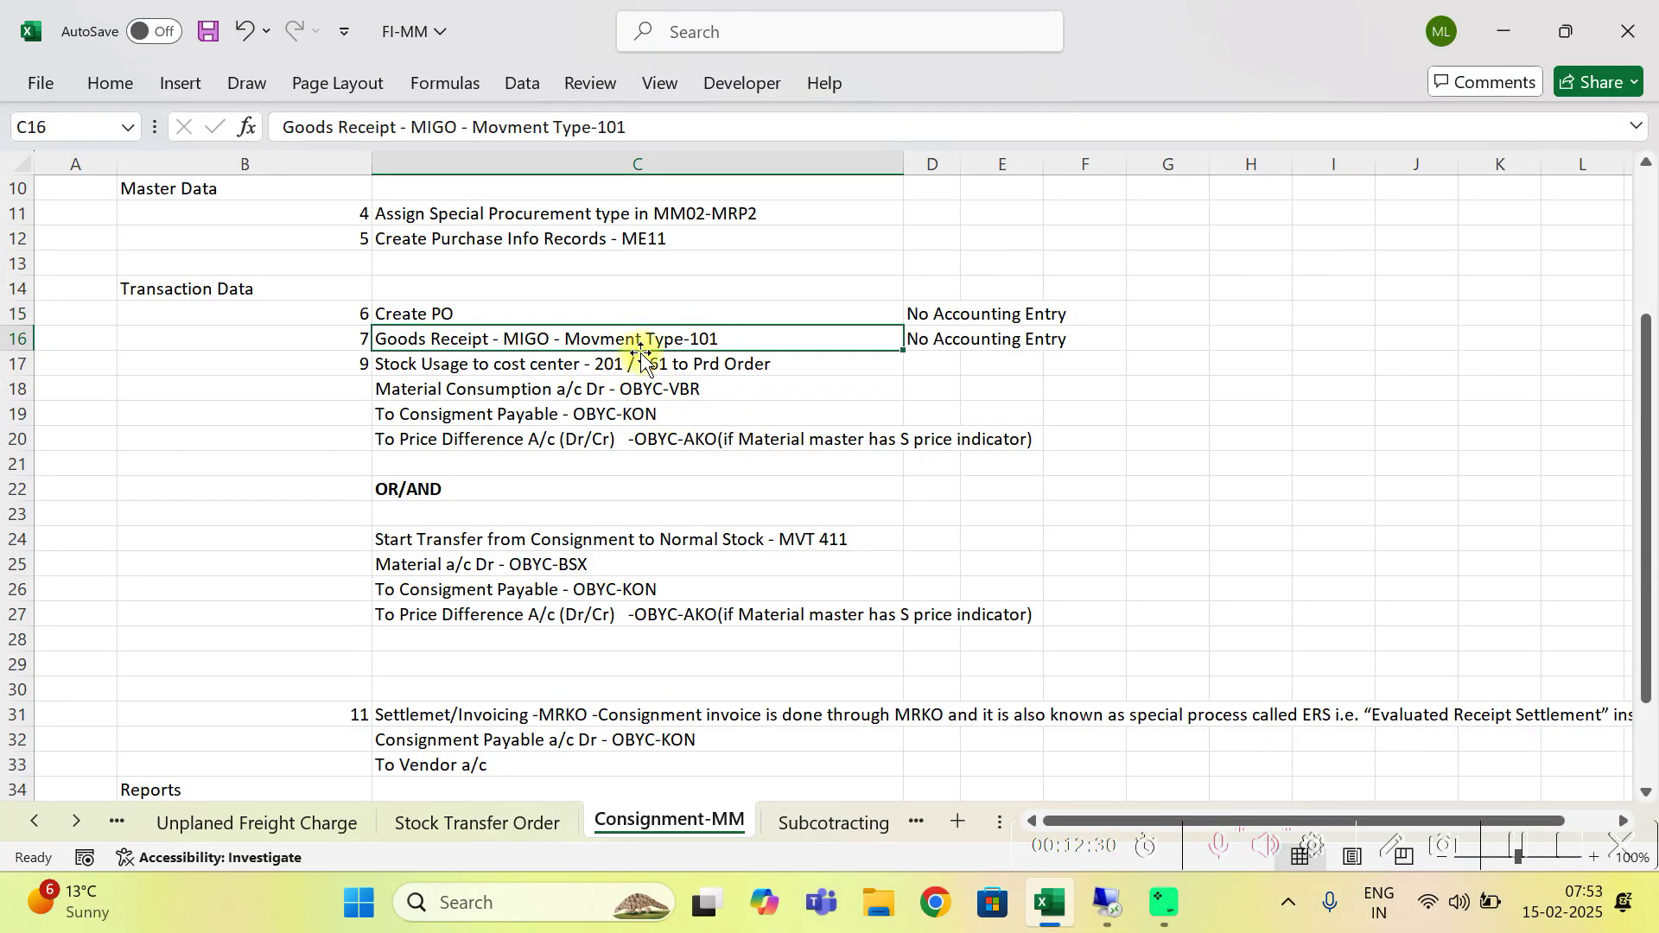
{"action": "left_click", "coordinate": [619, 361]}
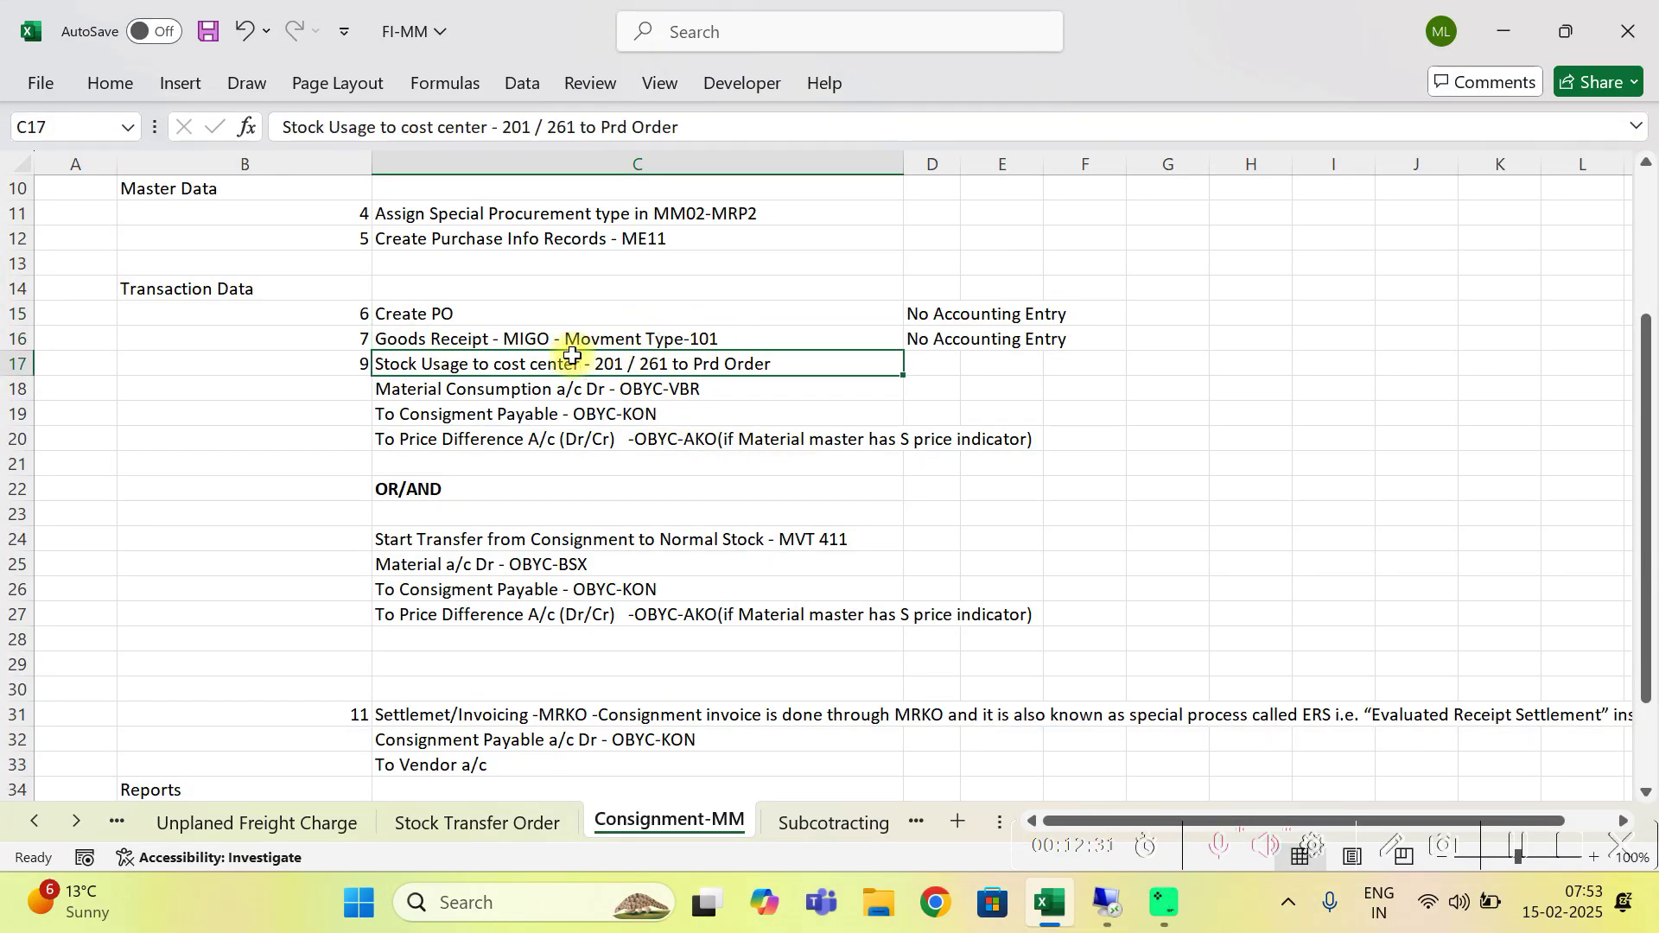
{"action": "left_click", "coordinate": [513, 535]}
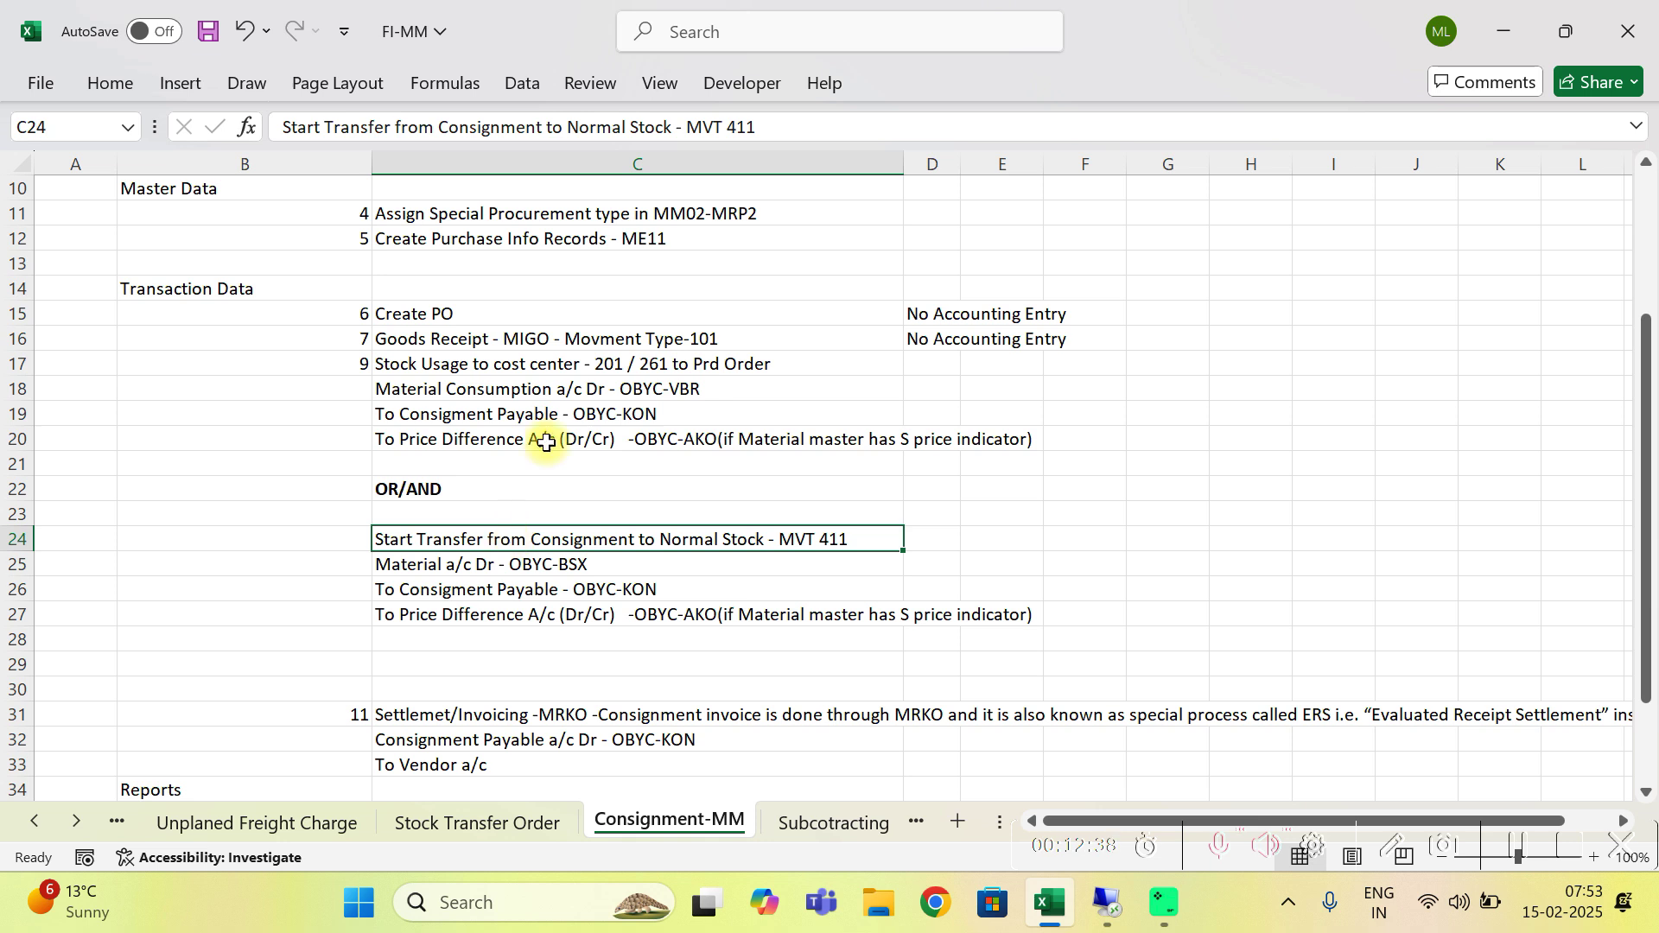
{"action": "left_click_drag", "start_coordinate": [278, 129], "coordinate": [801, 125]}
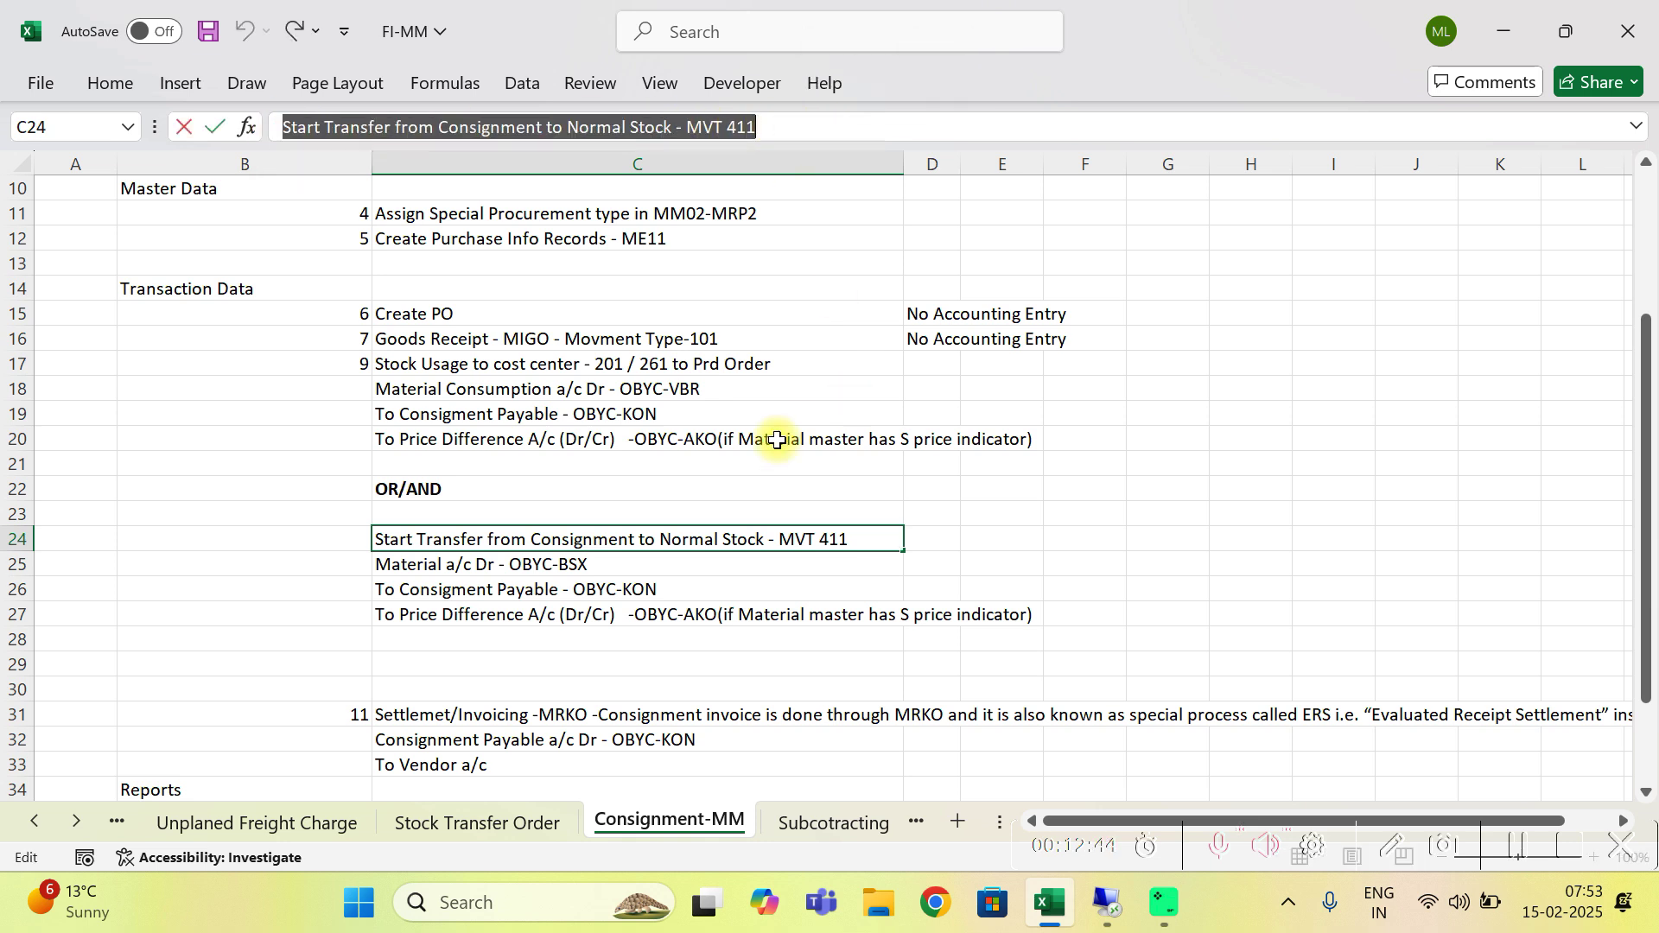
Switch back to SAP, restart MIGO with Transfer Posting against Other and check its movement type 411.
{"action": "left_click", "coordinate": [1116, 886]}
{"action": "left_click", "coordinate": [153, 68]}
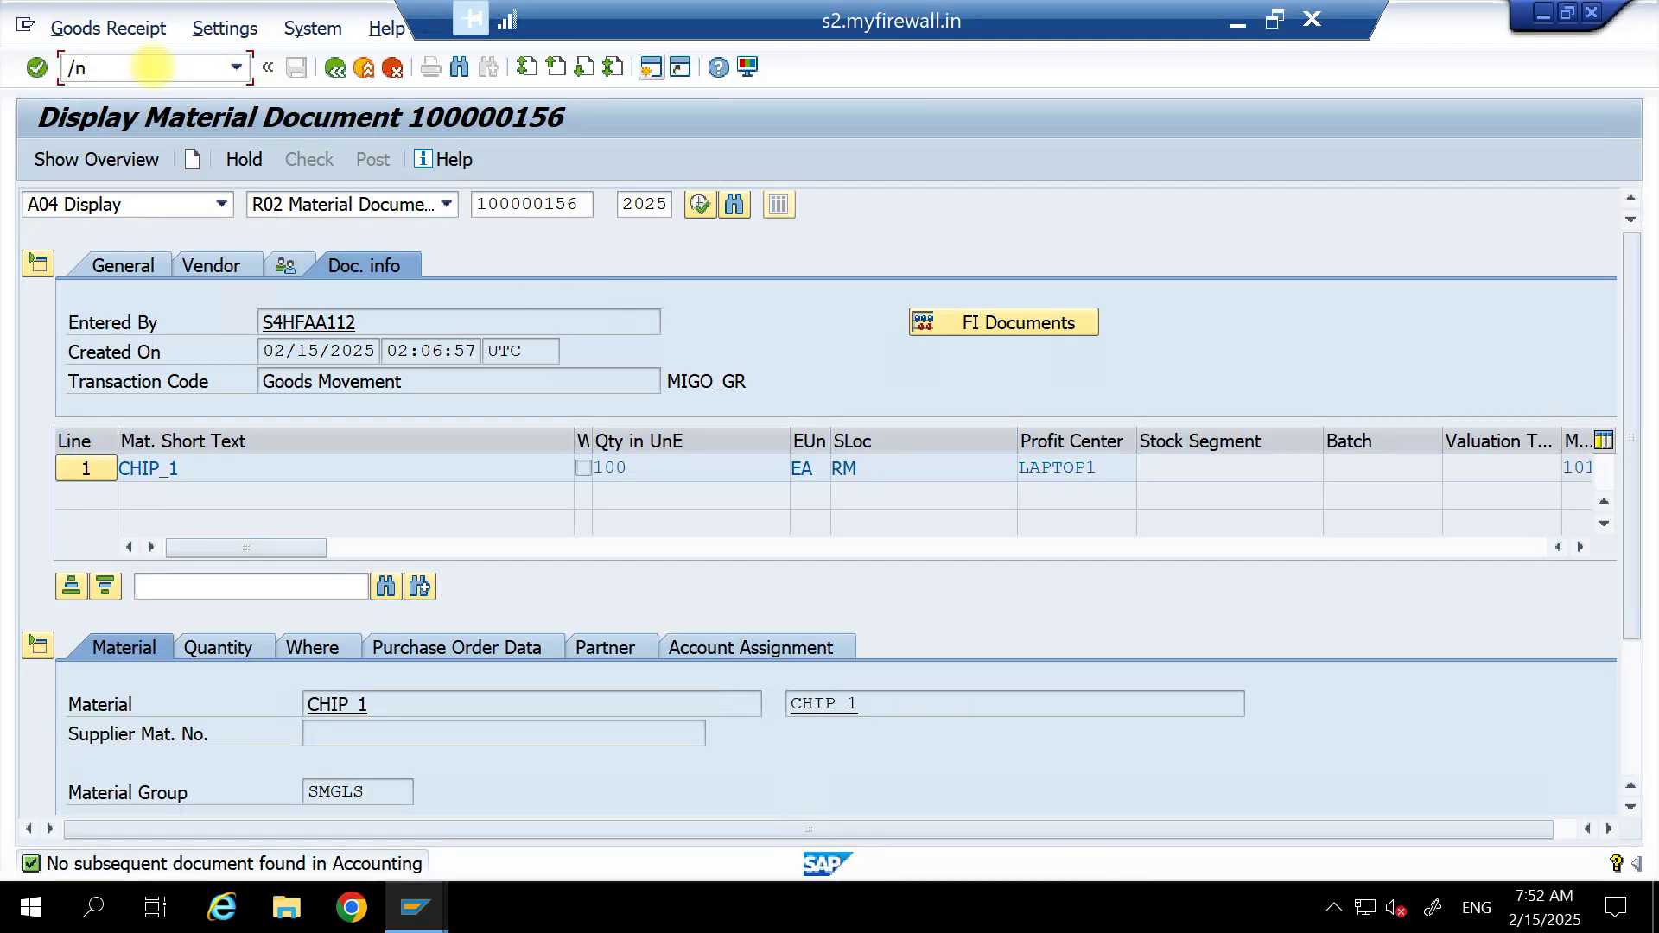
{"action": "key", "text": "Return"}
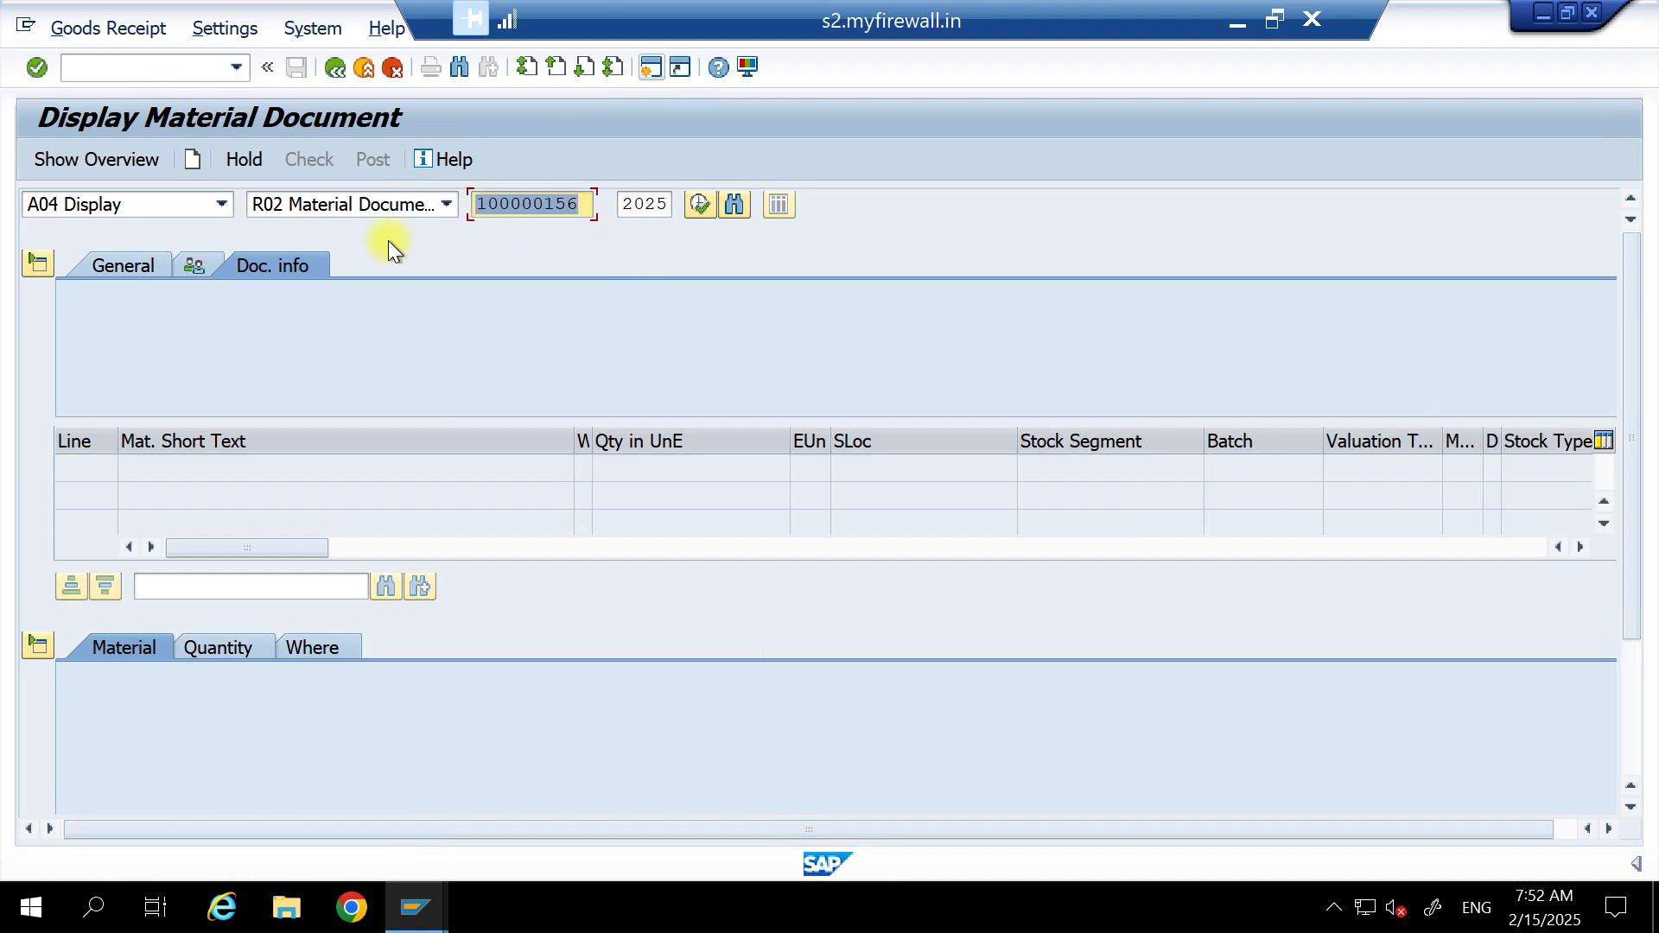
{"action": "left_click", "coordinate": [213, 209]}
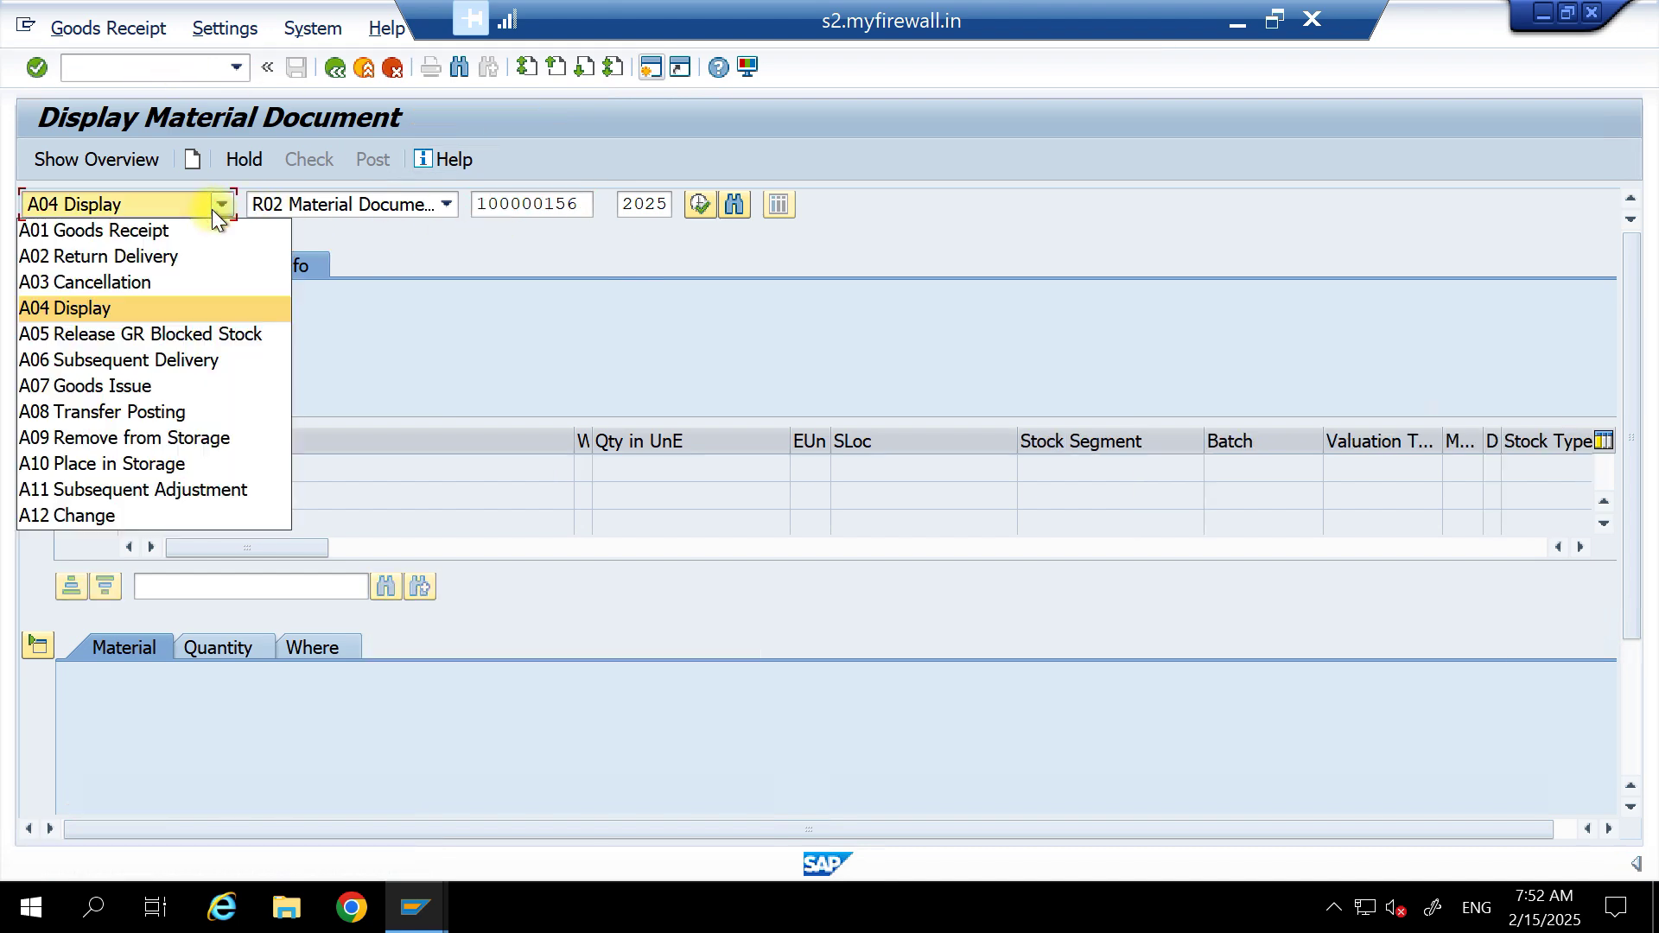
{"action": "left_click", "coordinate": [123, 412]}
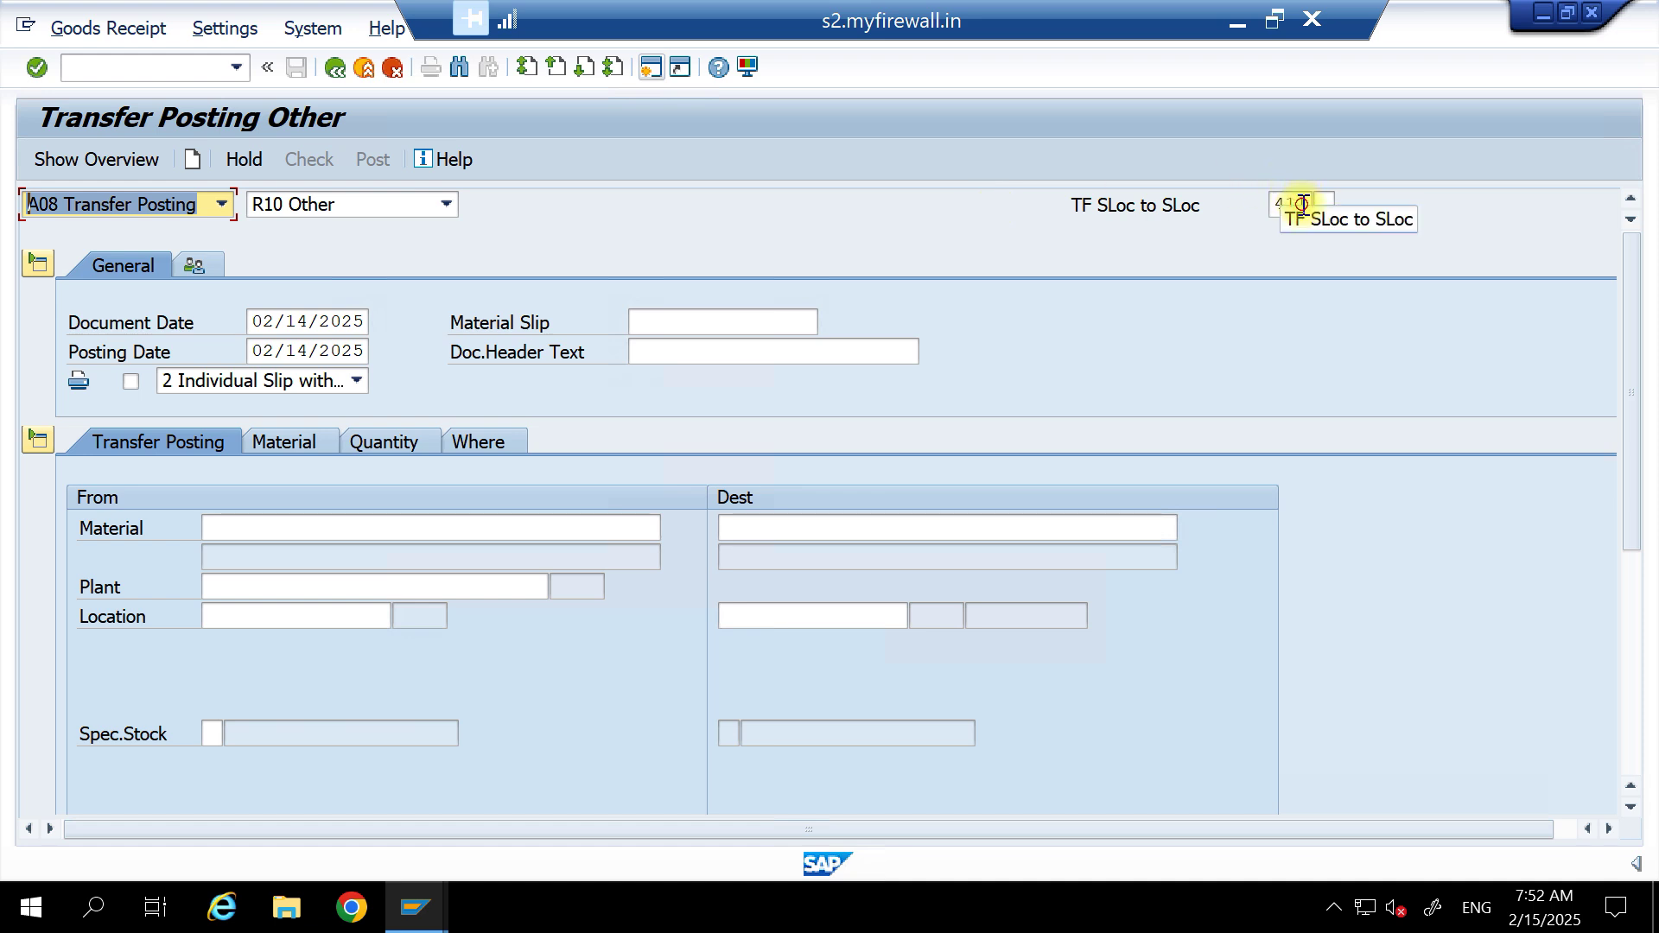
{"action": "left_click_drag", "start_coordinate": [1302, 205], "coordinate": [1262, 206]}
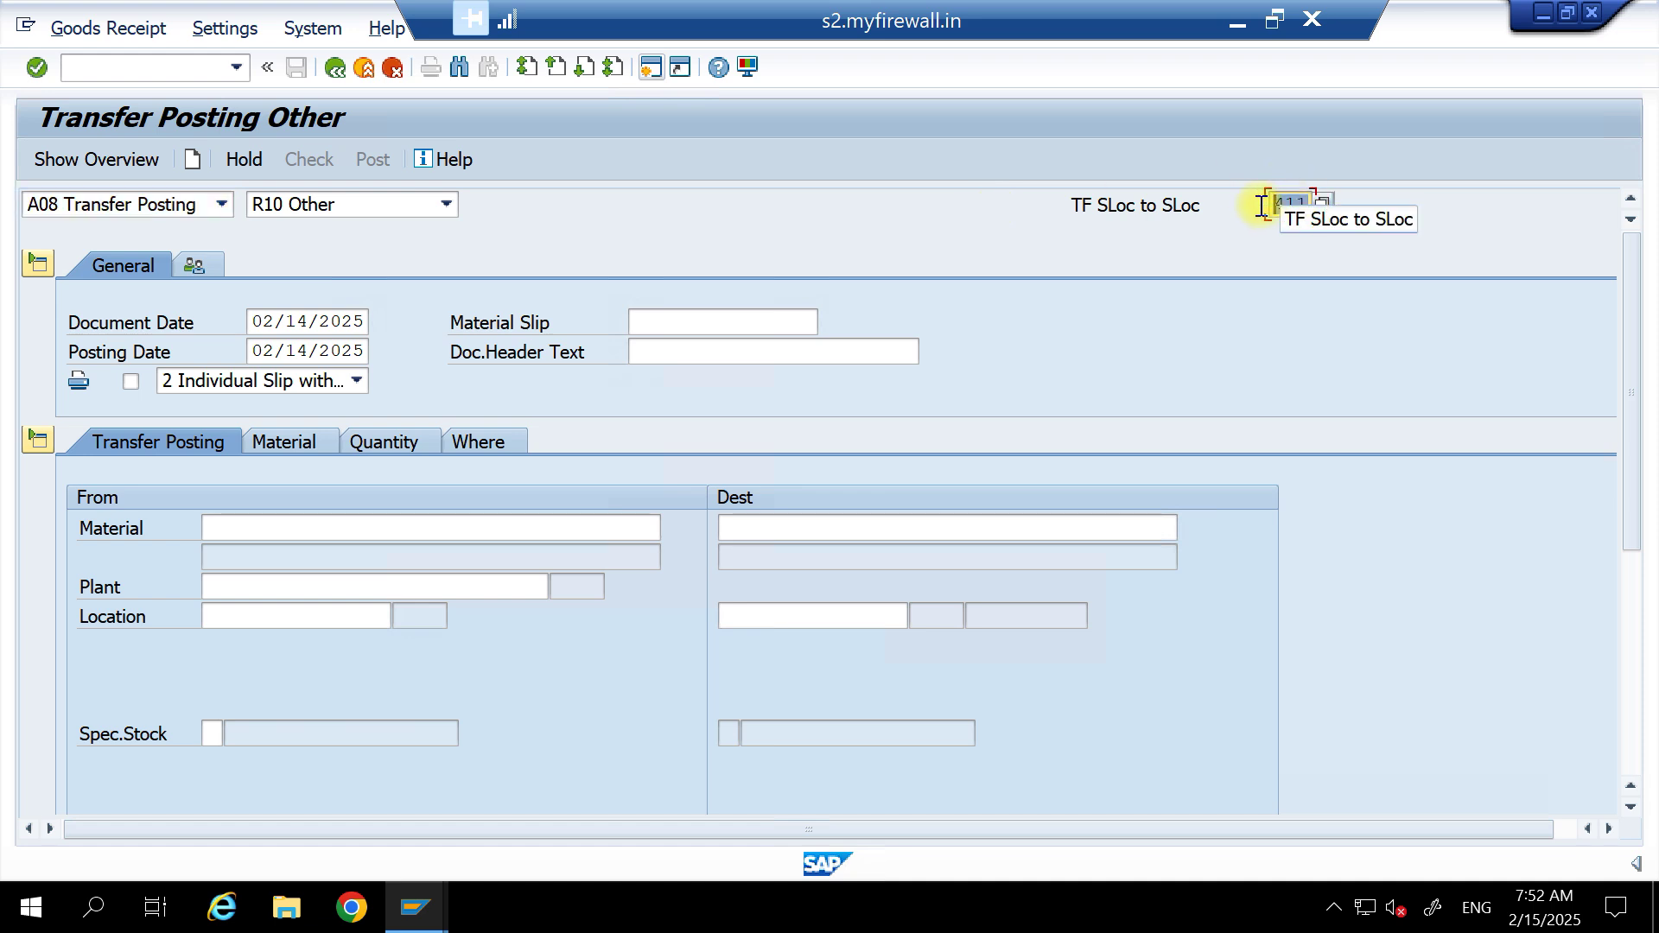
Fill in the transfer source with material CHIP_1, plant IN5A, location ARM and special stock K.
{"action": "left_click", "coordinate": [260, 525]}
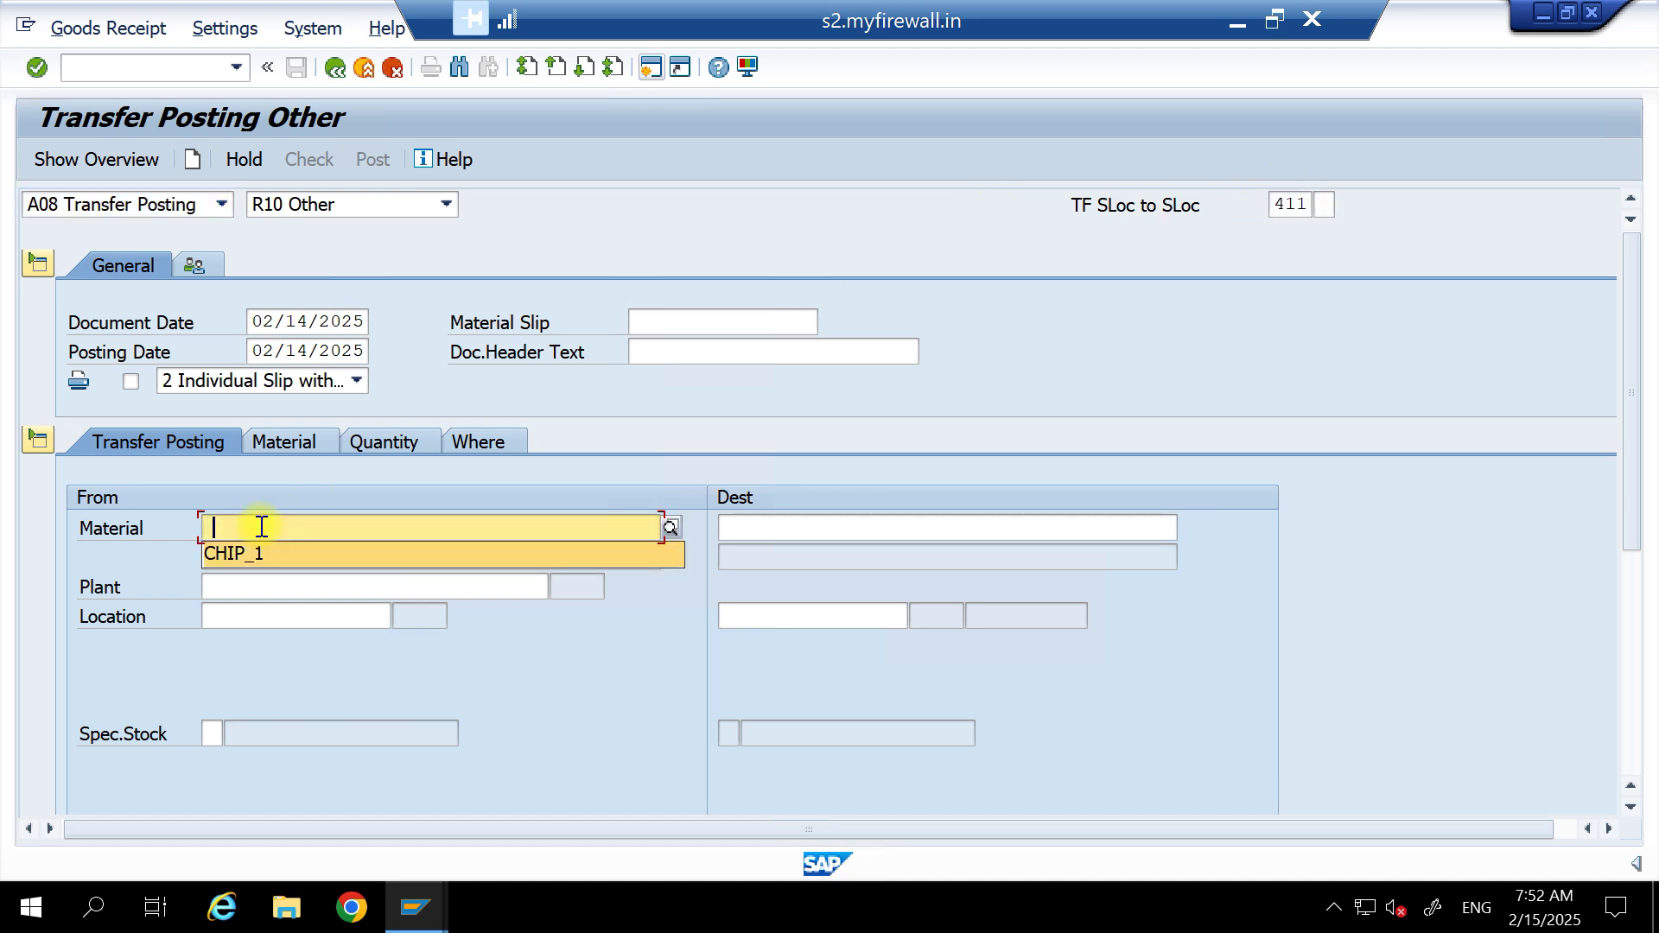
{"action": "key", "text": "Down"}
{"action": "key", "text": "Return"}
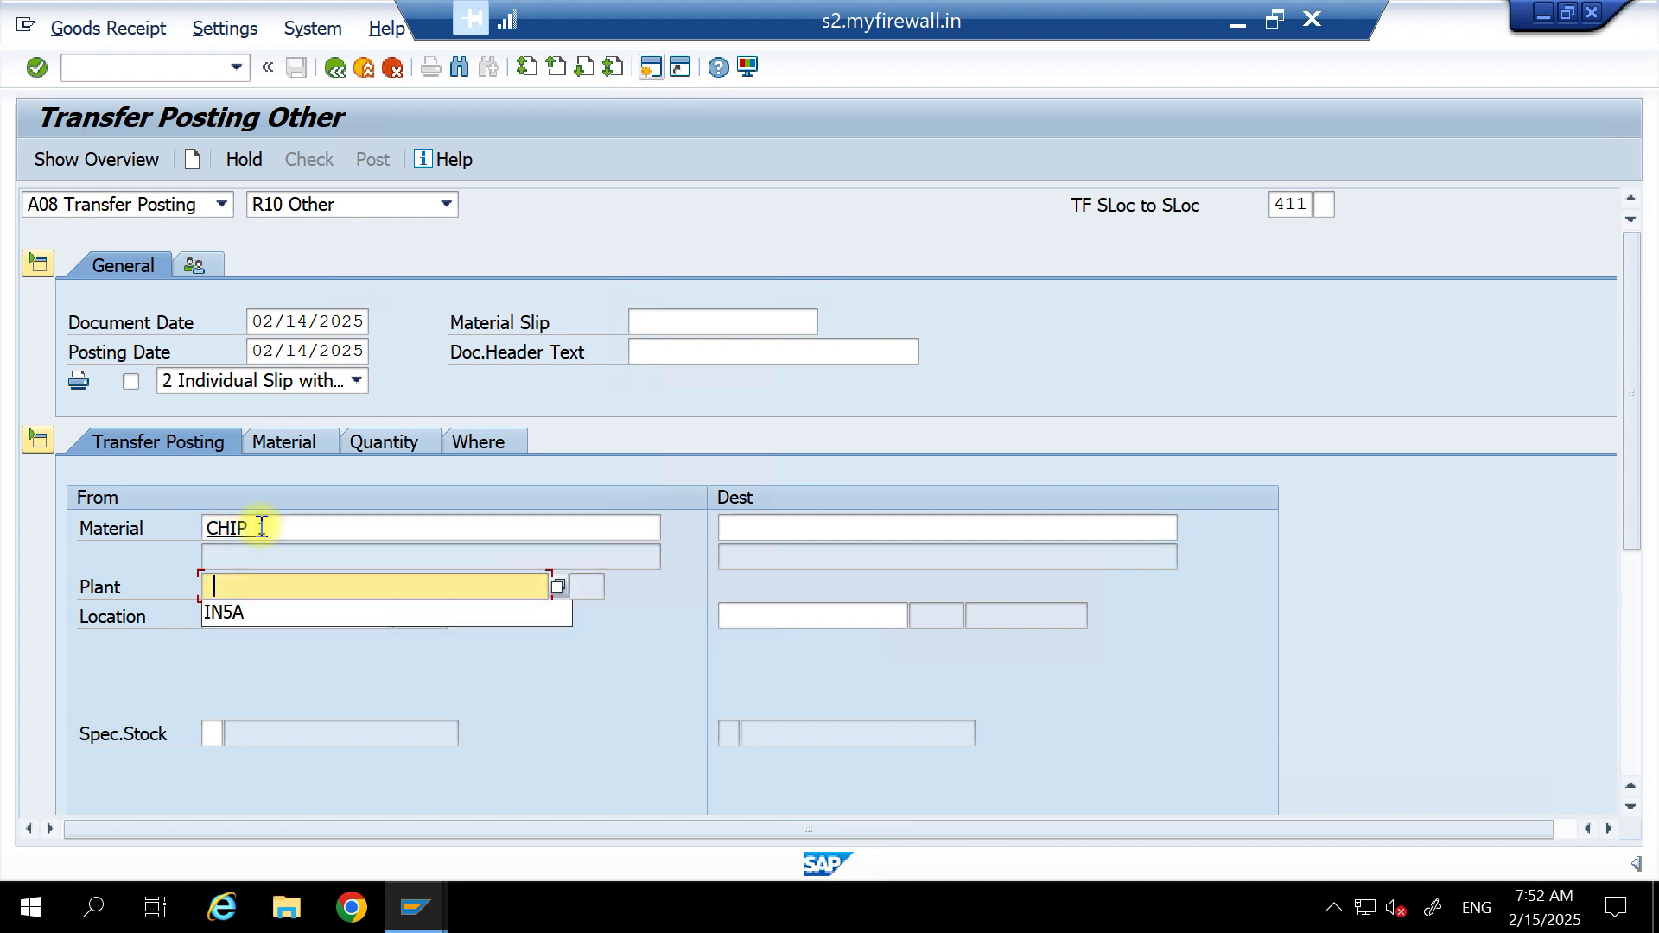
{"action": "key", "text": "Down"}
{"action": "key", "text": "Return"}
{"action": "key", "text": "Down"}
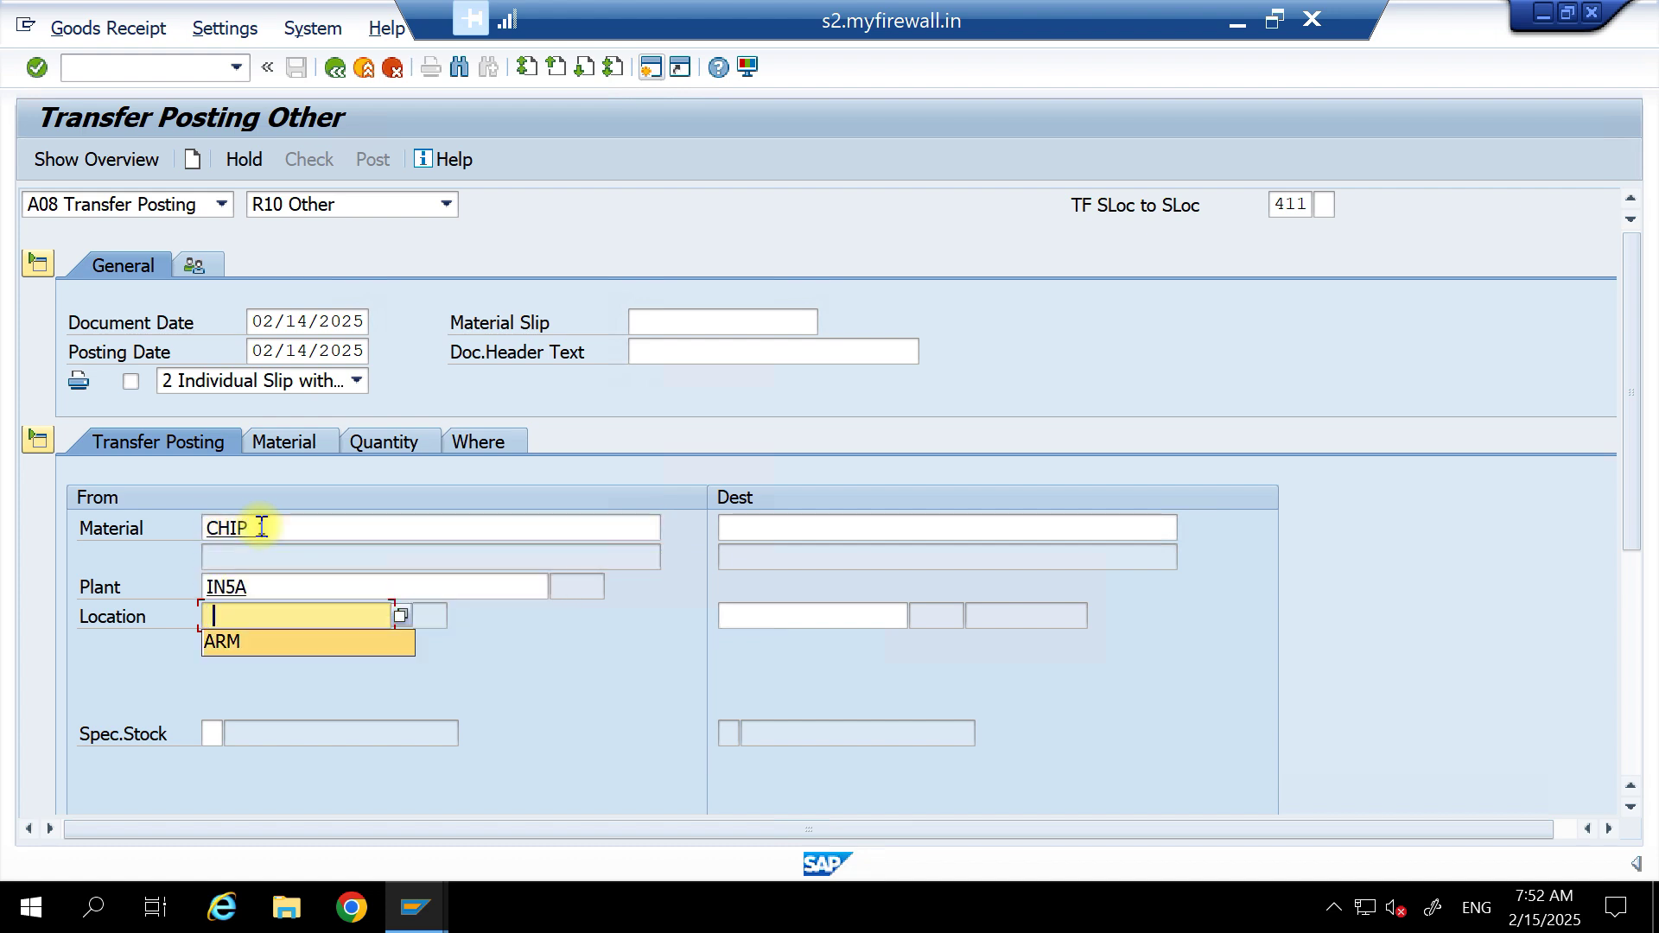
{"action": "key", "text": "Return"}
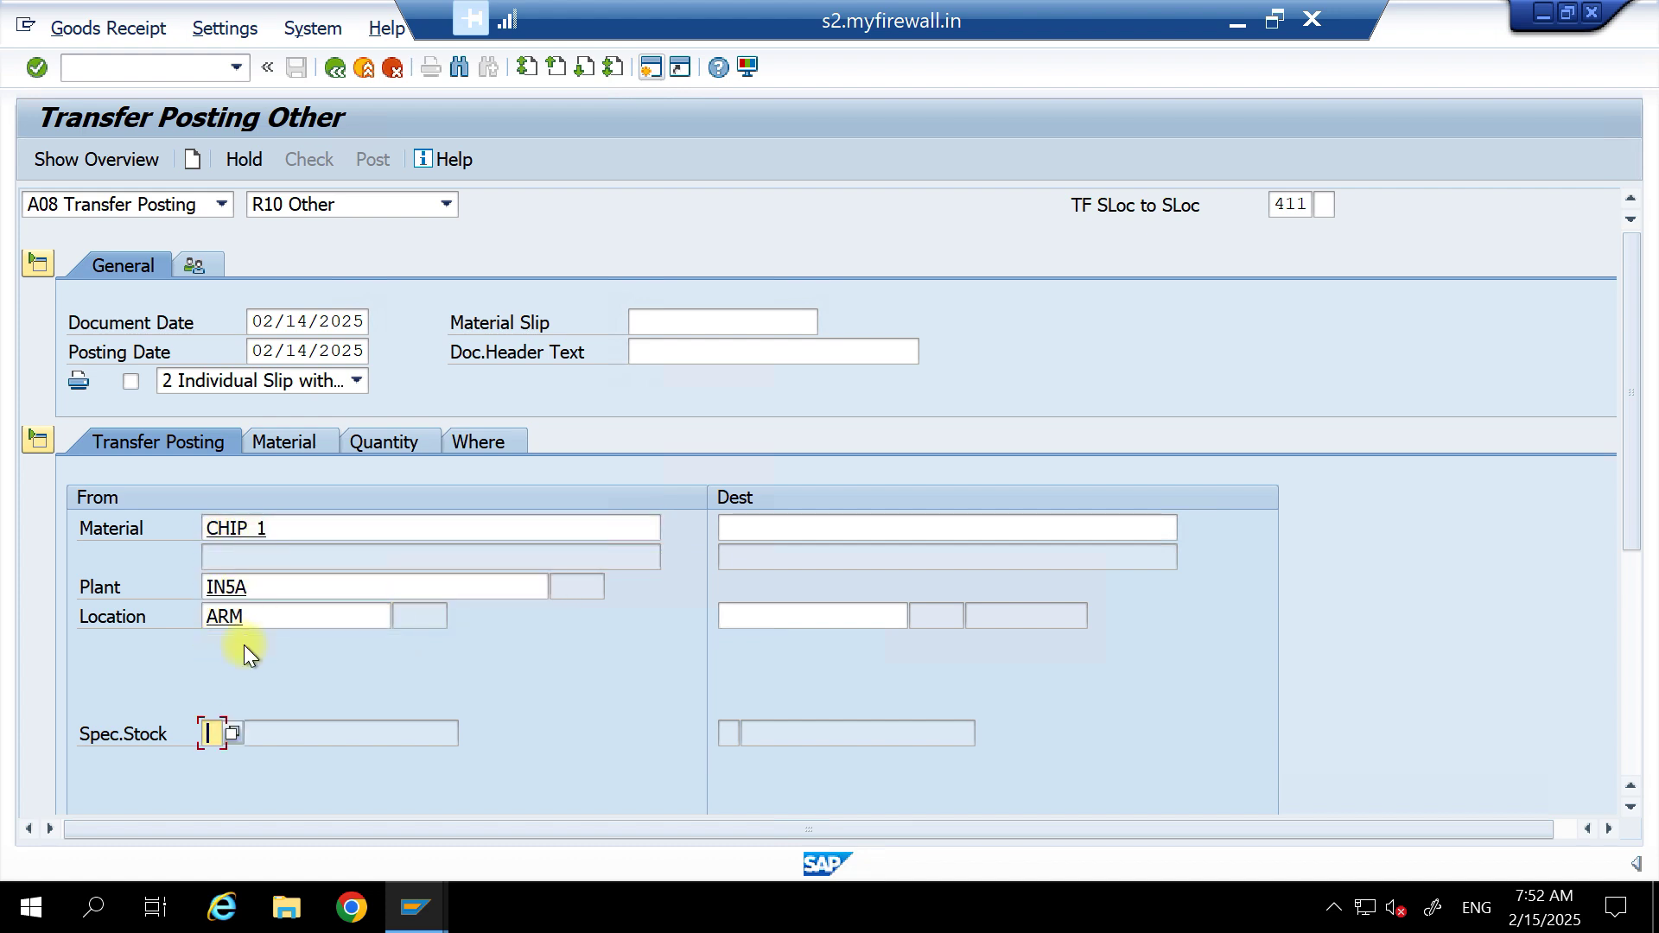
{"action": "type", "text": "K"}
Set the transfer destination to material CHIP_1 in location ARM and confirm the entries.
{"action": "left_click", "coordinate": [783, 529]}
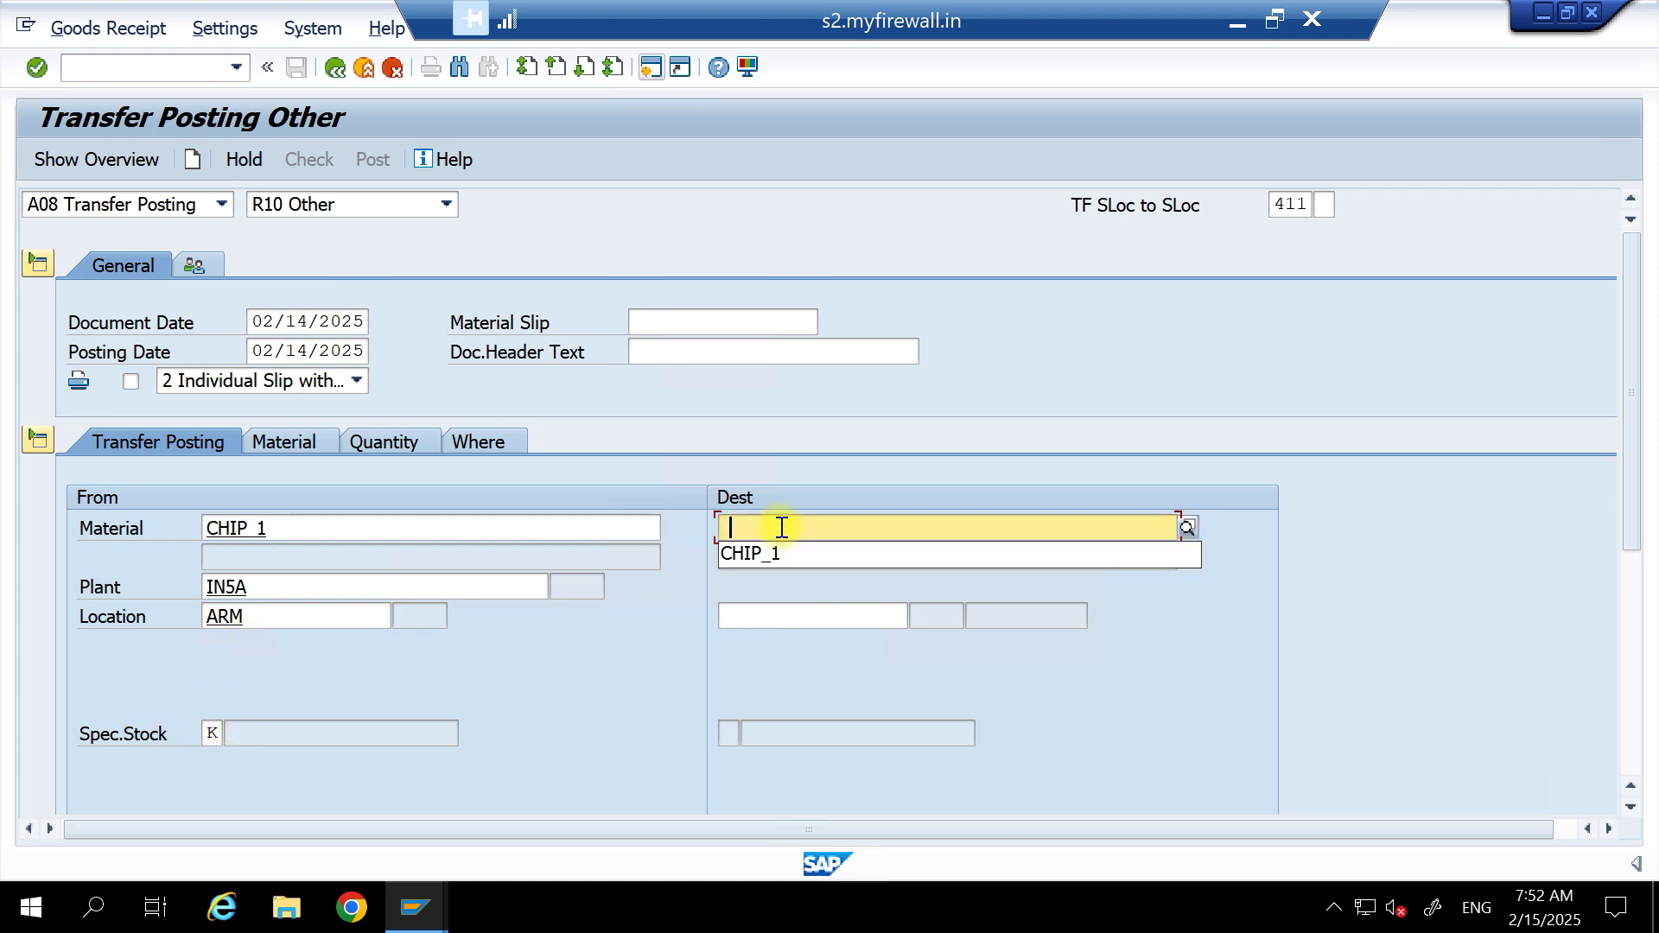
{"action": "key", "text": "Tab"}
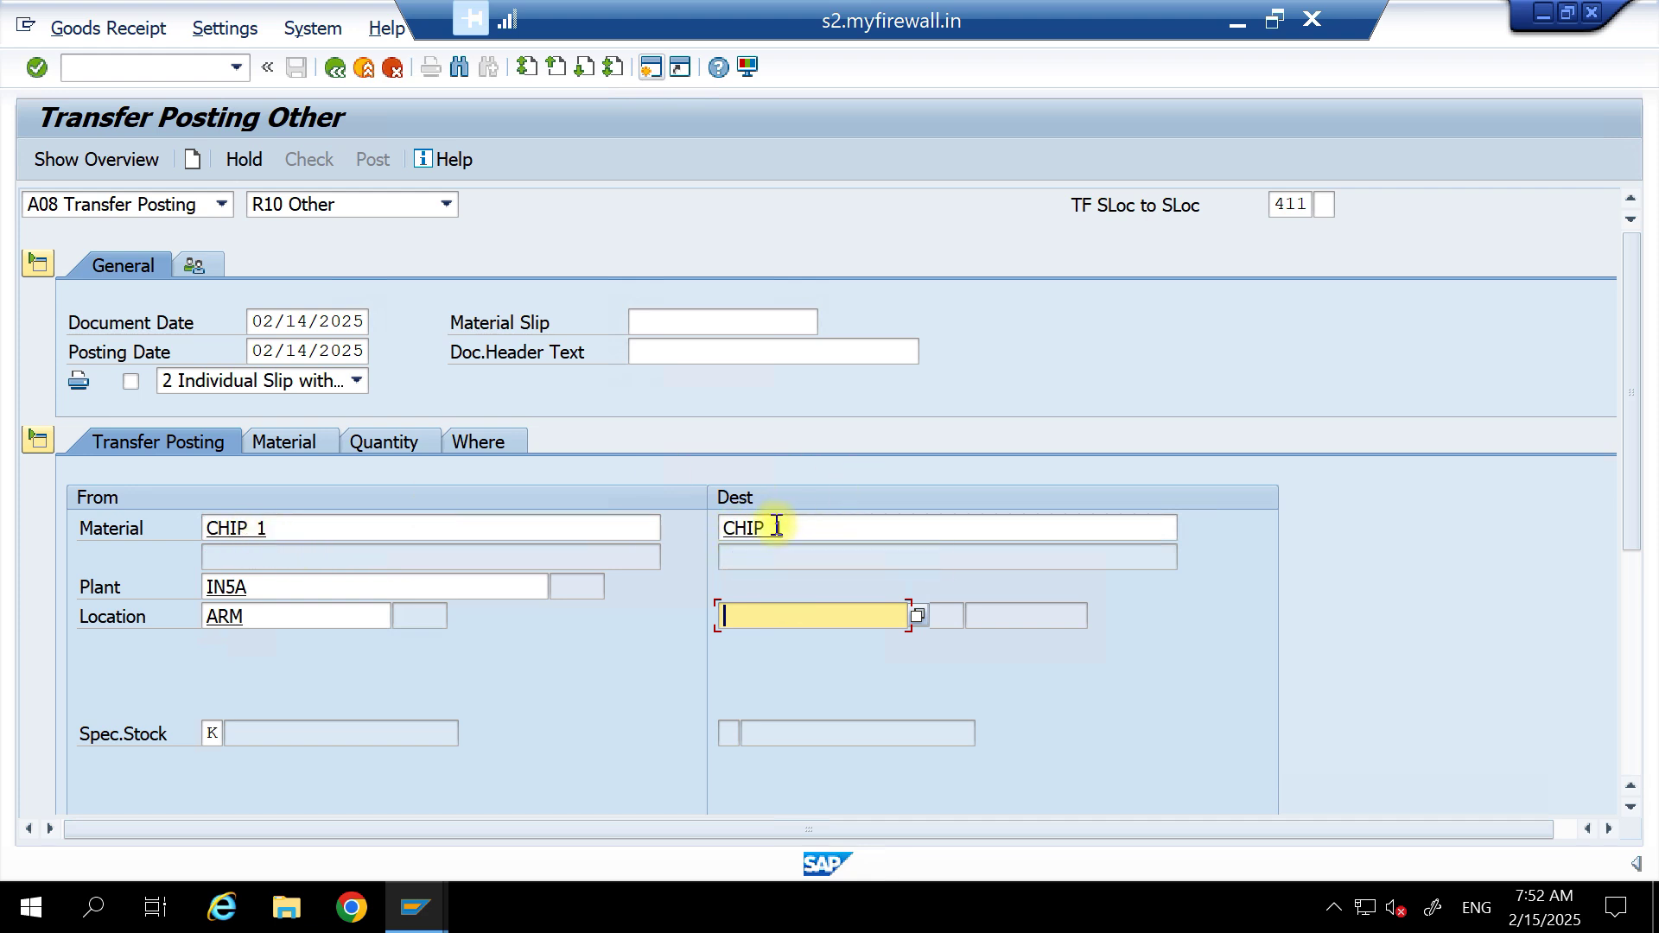
{"action": "left_click", "coordinate": [778, 605]}
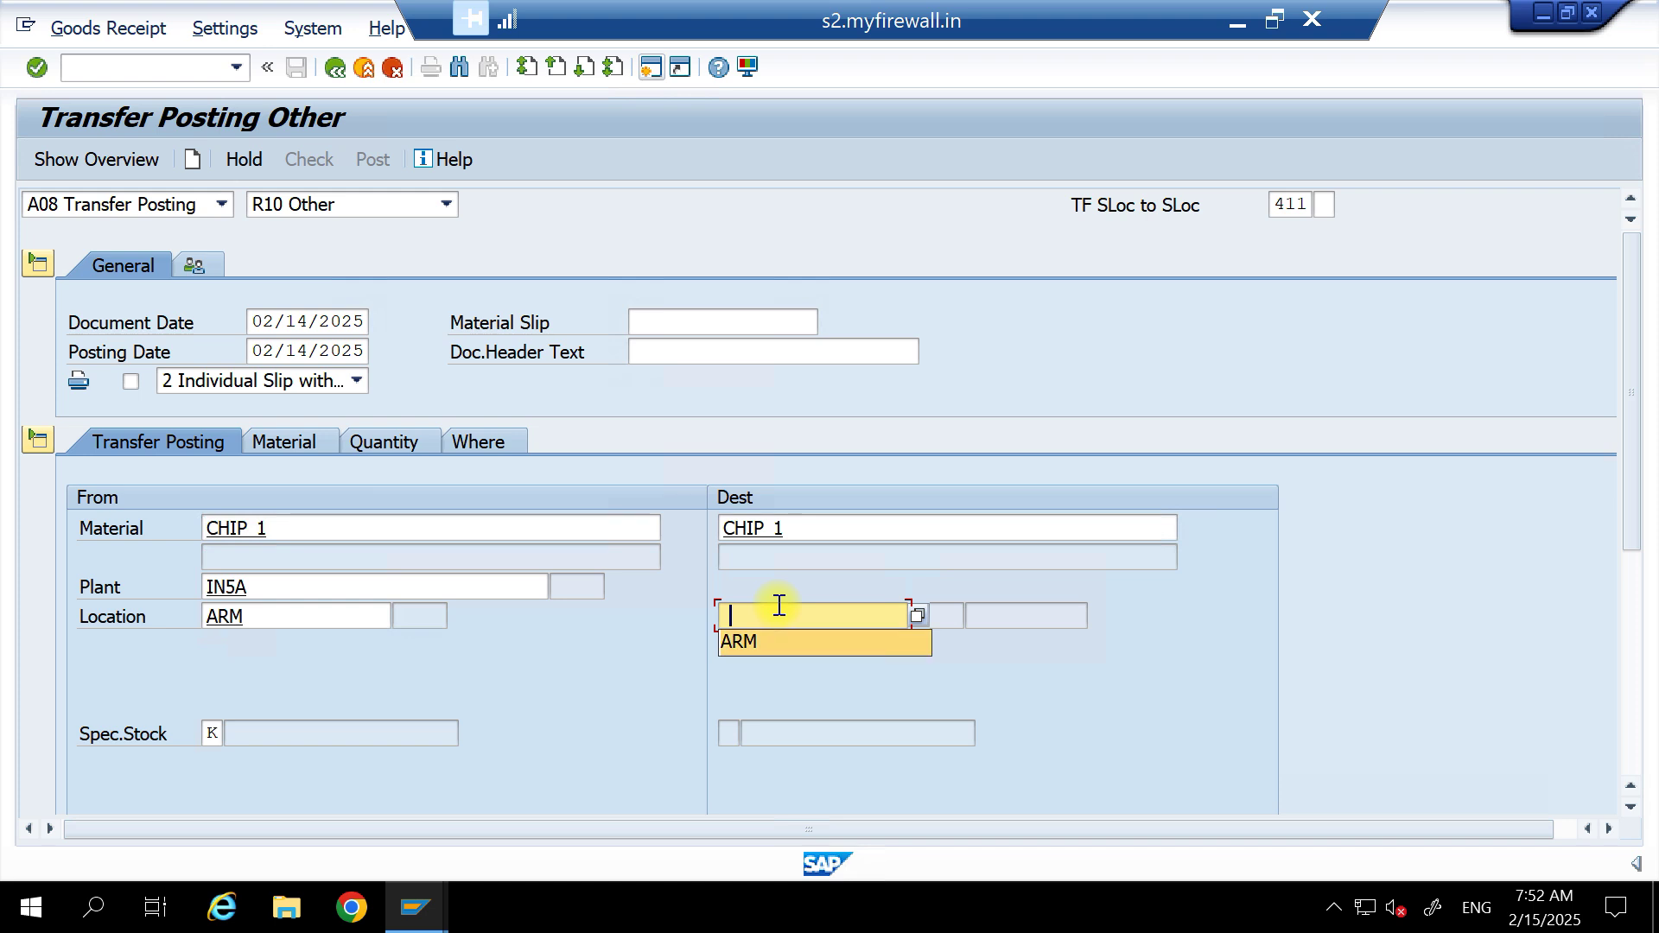
{"action": "key", "text": "Down"}
{"action": "key", "text": "Return"}
{"action": "key", "text": "Return"}
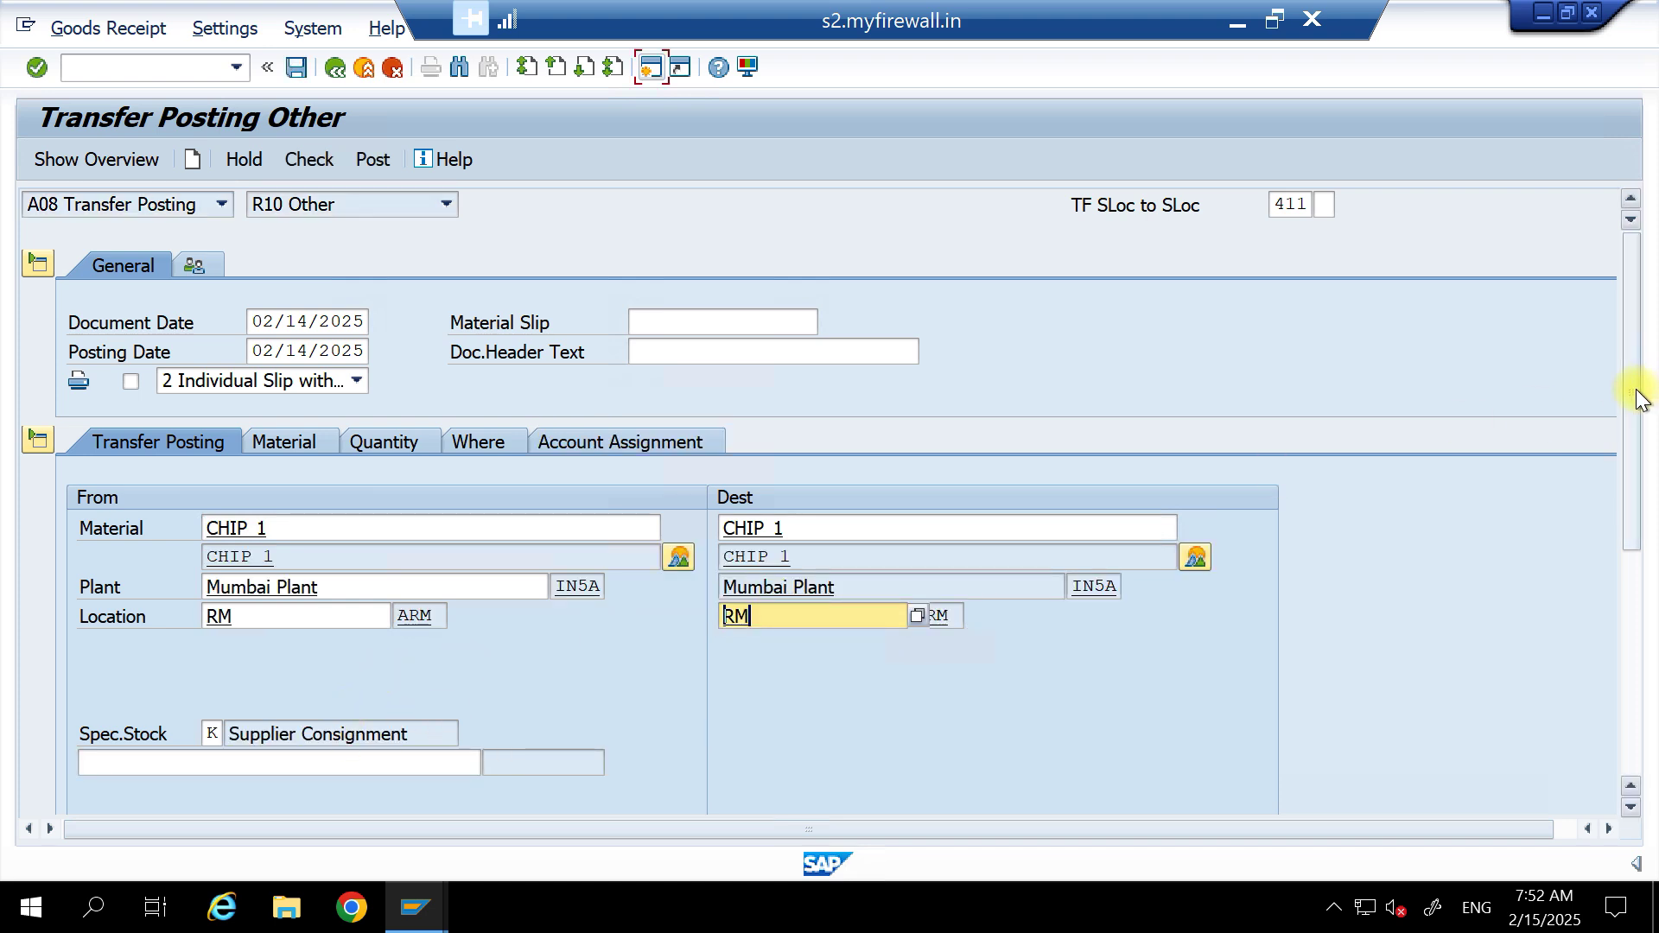
Set the transfer line's quantity in unit of entry to 50 EA.
{"action": "scroll", "coordinate": [1633, 586], "scroll_direction": "down", "scroll_amount": 5}
{"action": "scroll", "coordinate": [1634, 586], "scroll_direction": "down", "scroll_amount": 2}
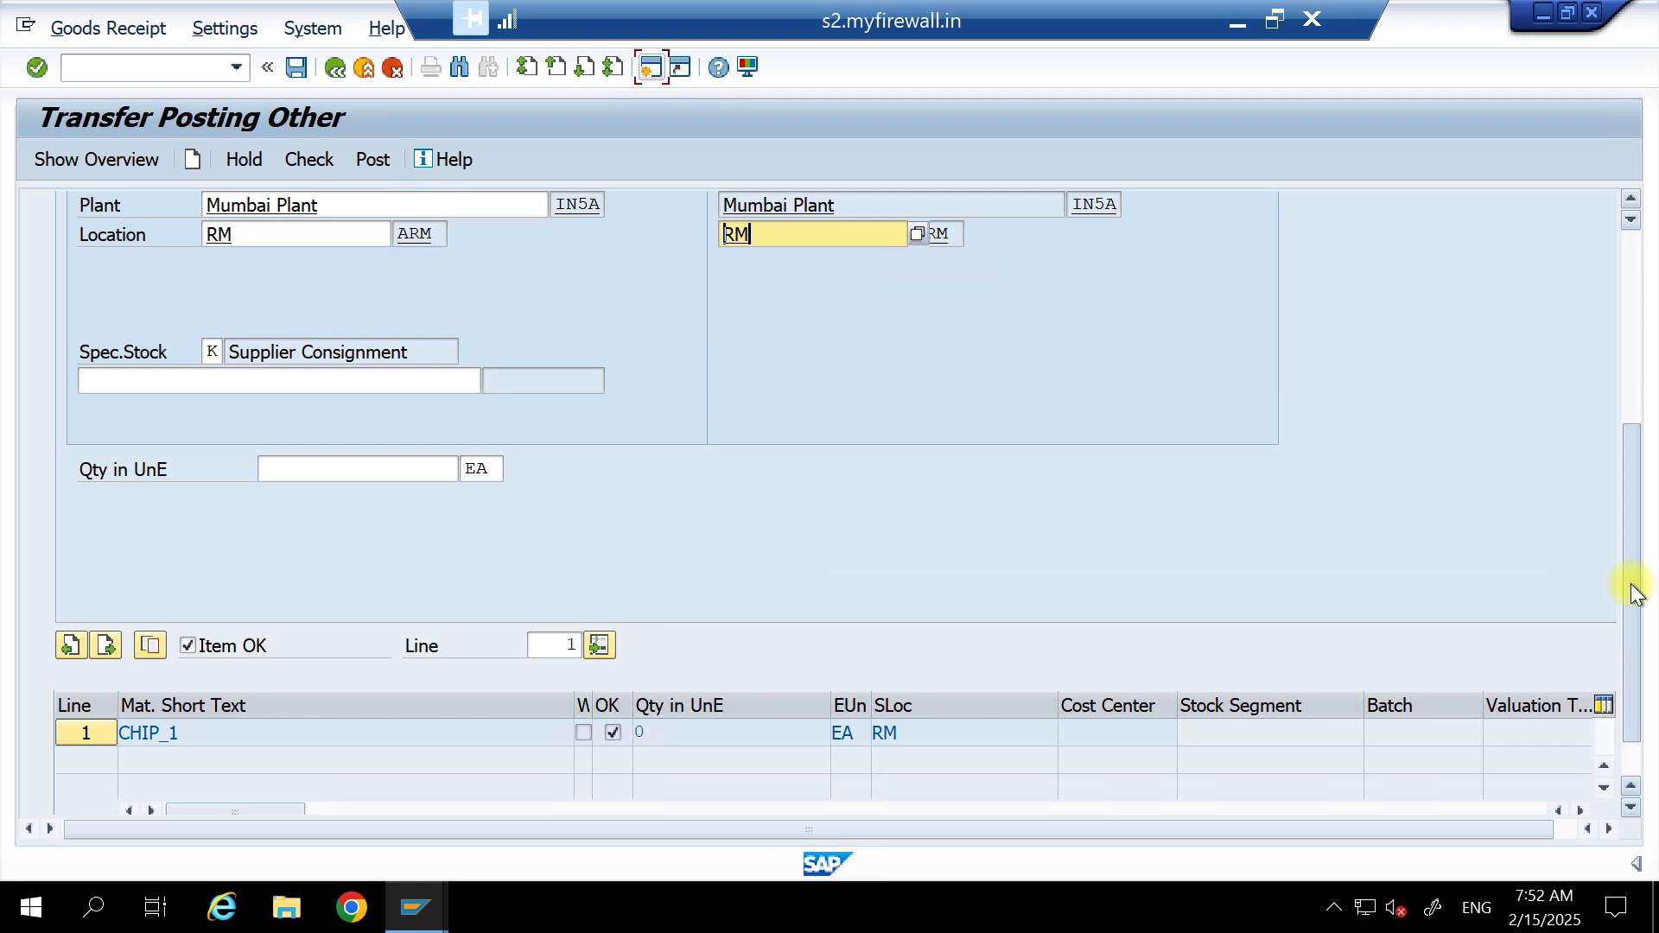
{"action": "scroll", "coordinate": [1633, 593], "scroll_direction": "down", "scroll_amount": 2}
{"action": "left_click_drag", "start_coordinate": [1620, 635], "coordinate": [1612, 265]}
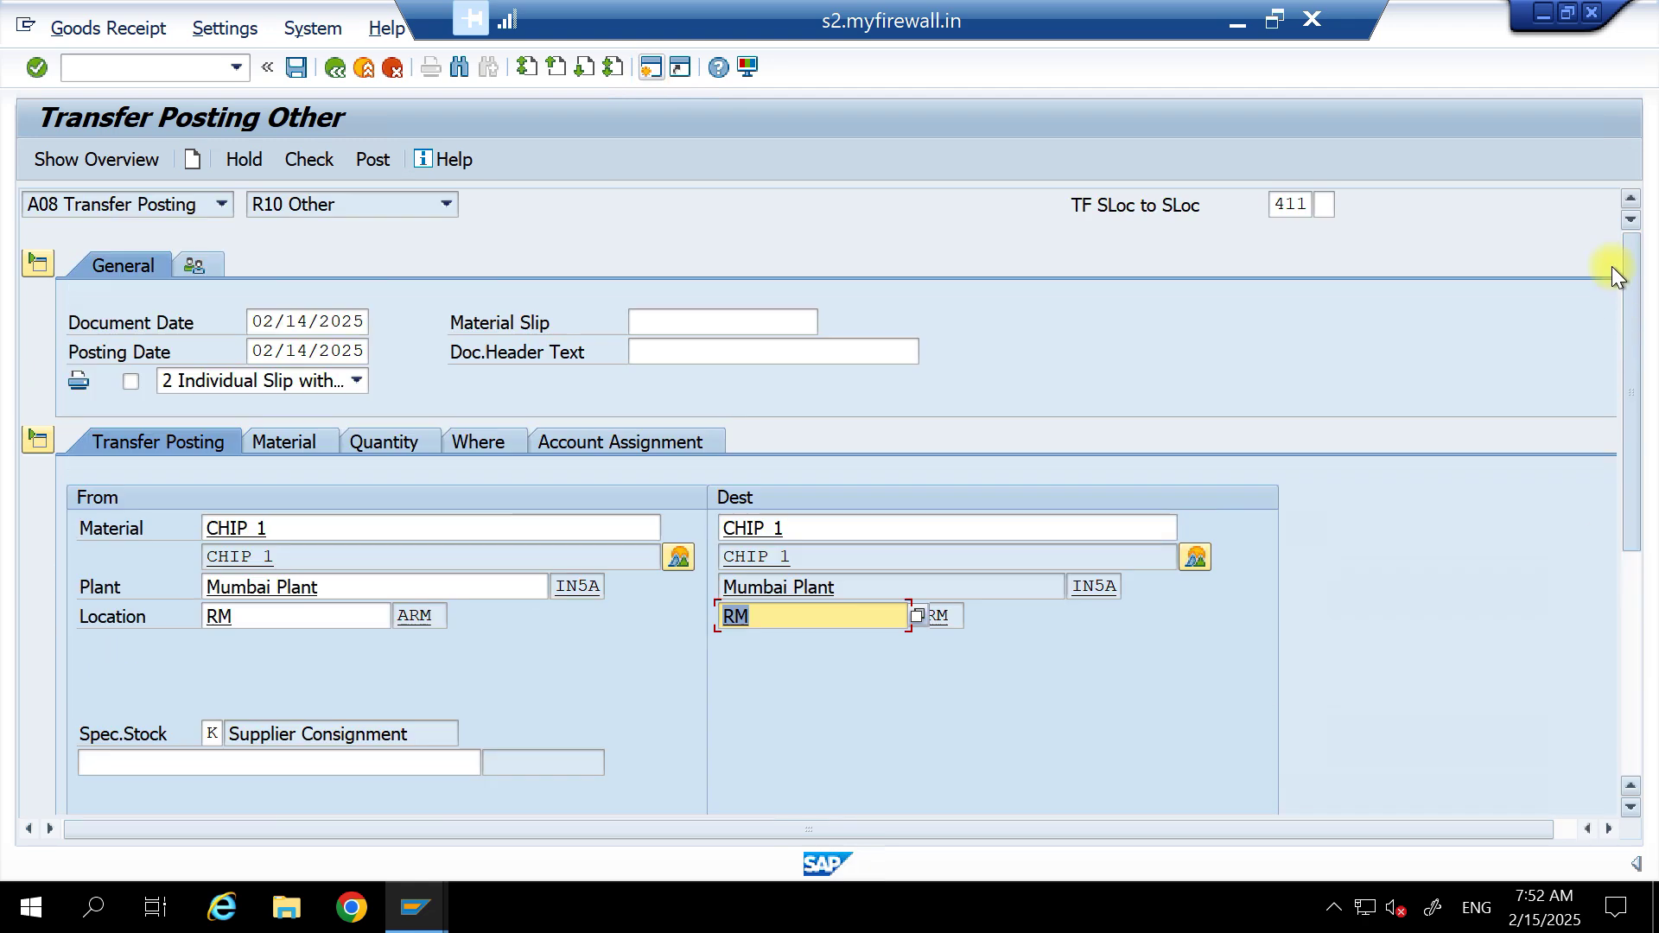
{"action": "left_click", "coordinate": [313, 443]}
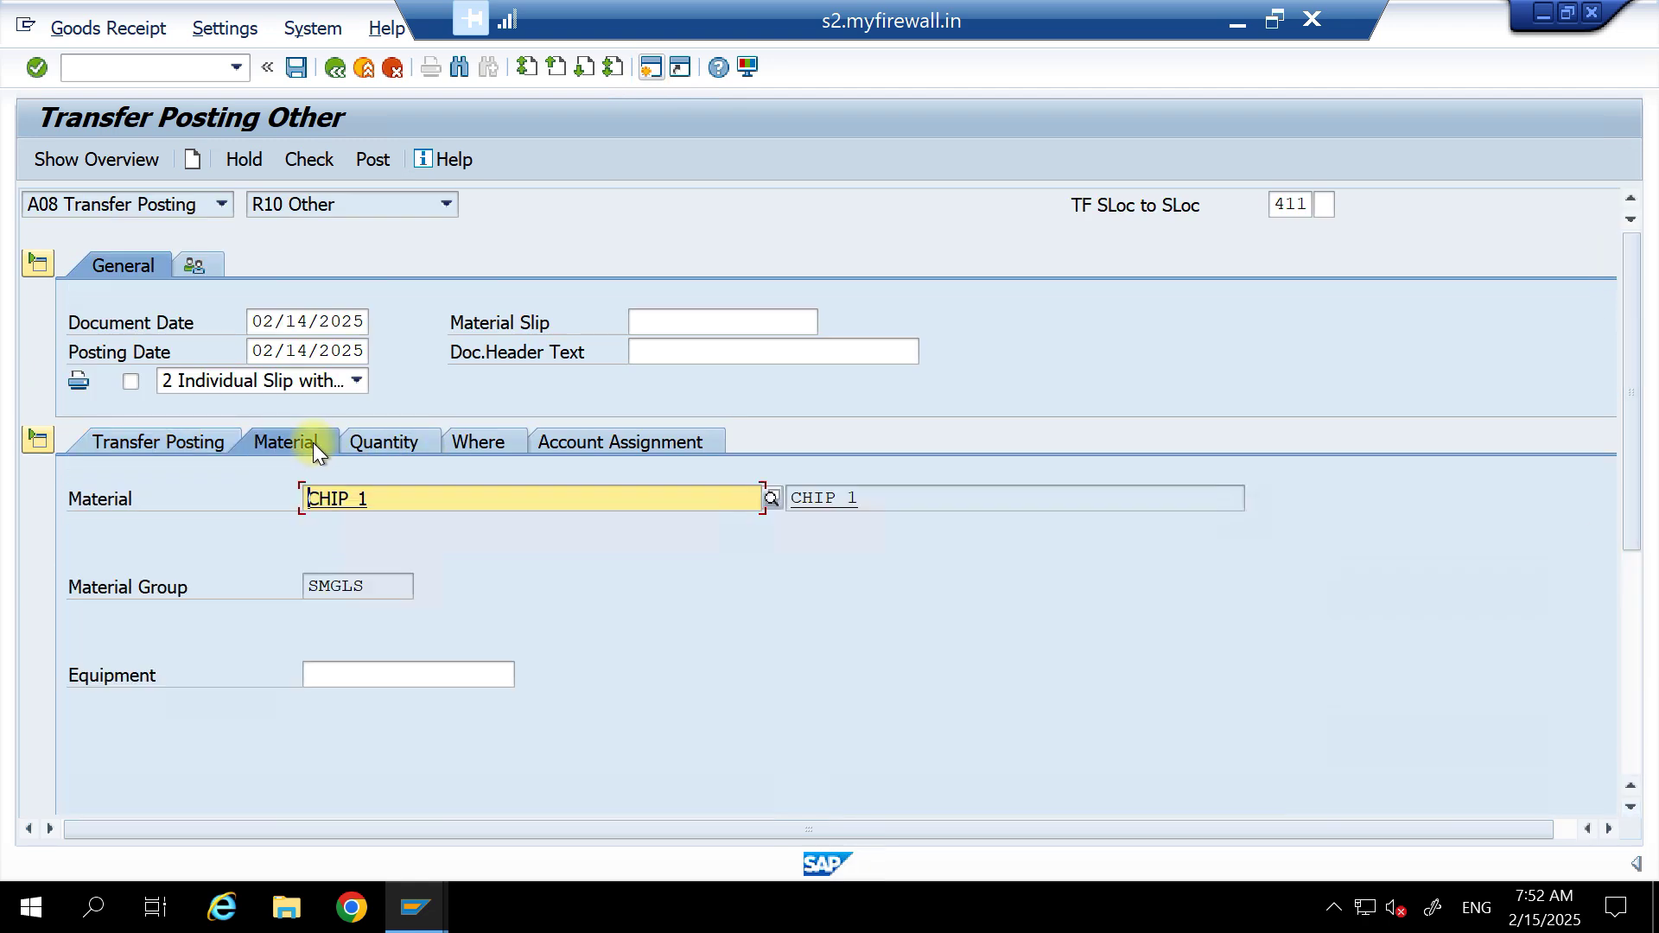
{"action": "left_click", "coordinate": [381, 442]}
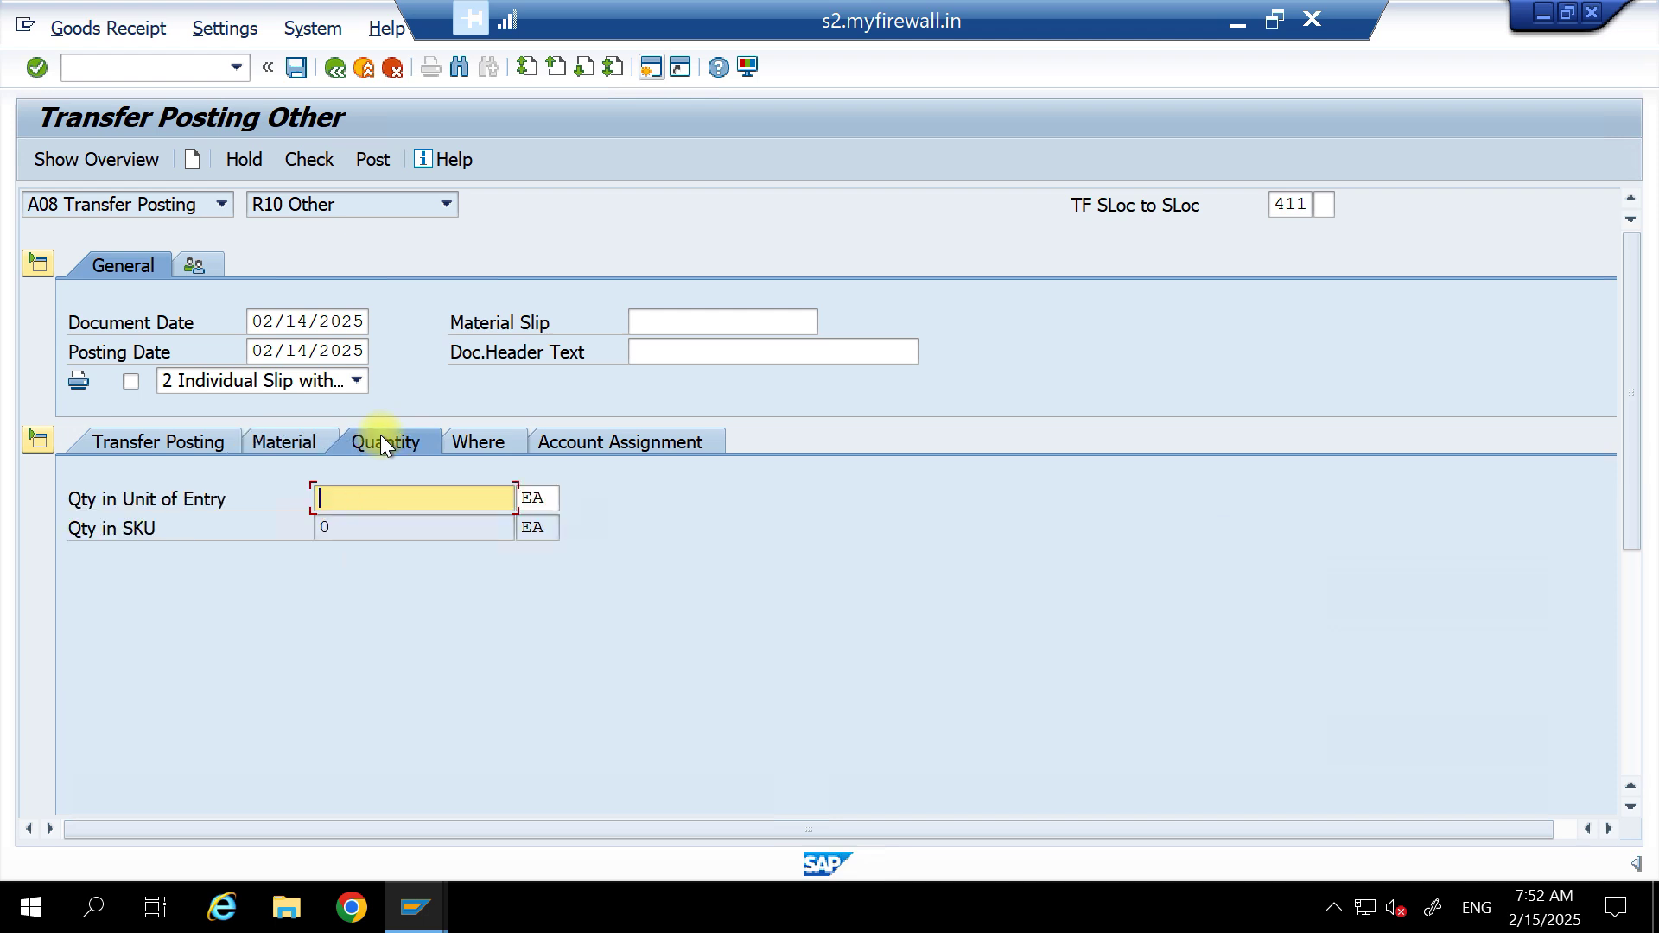
{"action": "left_click", "coordinate": [364, 489]}
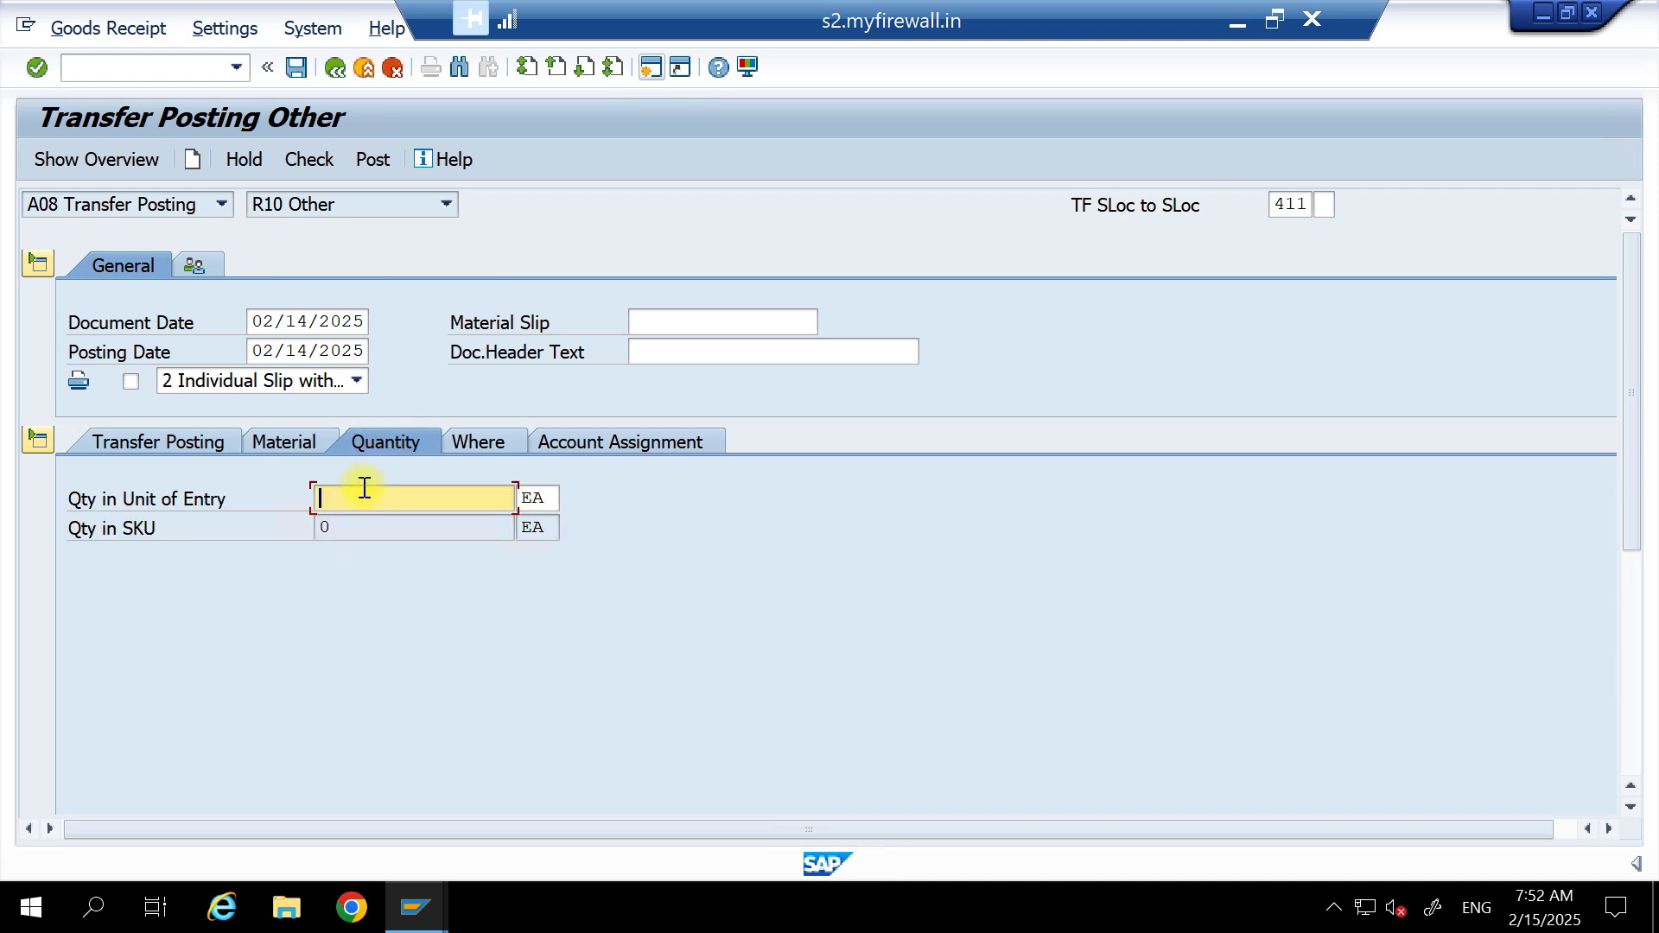
{"action": "type", "text": "50"}
{"action": "key", "text": "Return"}
Set the vendor of the 411 K transfer posting line to 500000.
{"action": "left_click", "coordinate": [481, 442]}
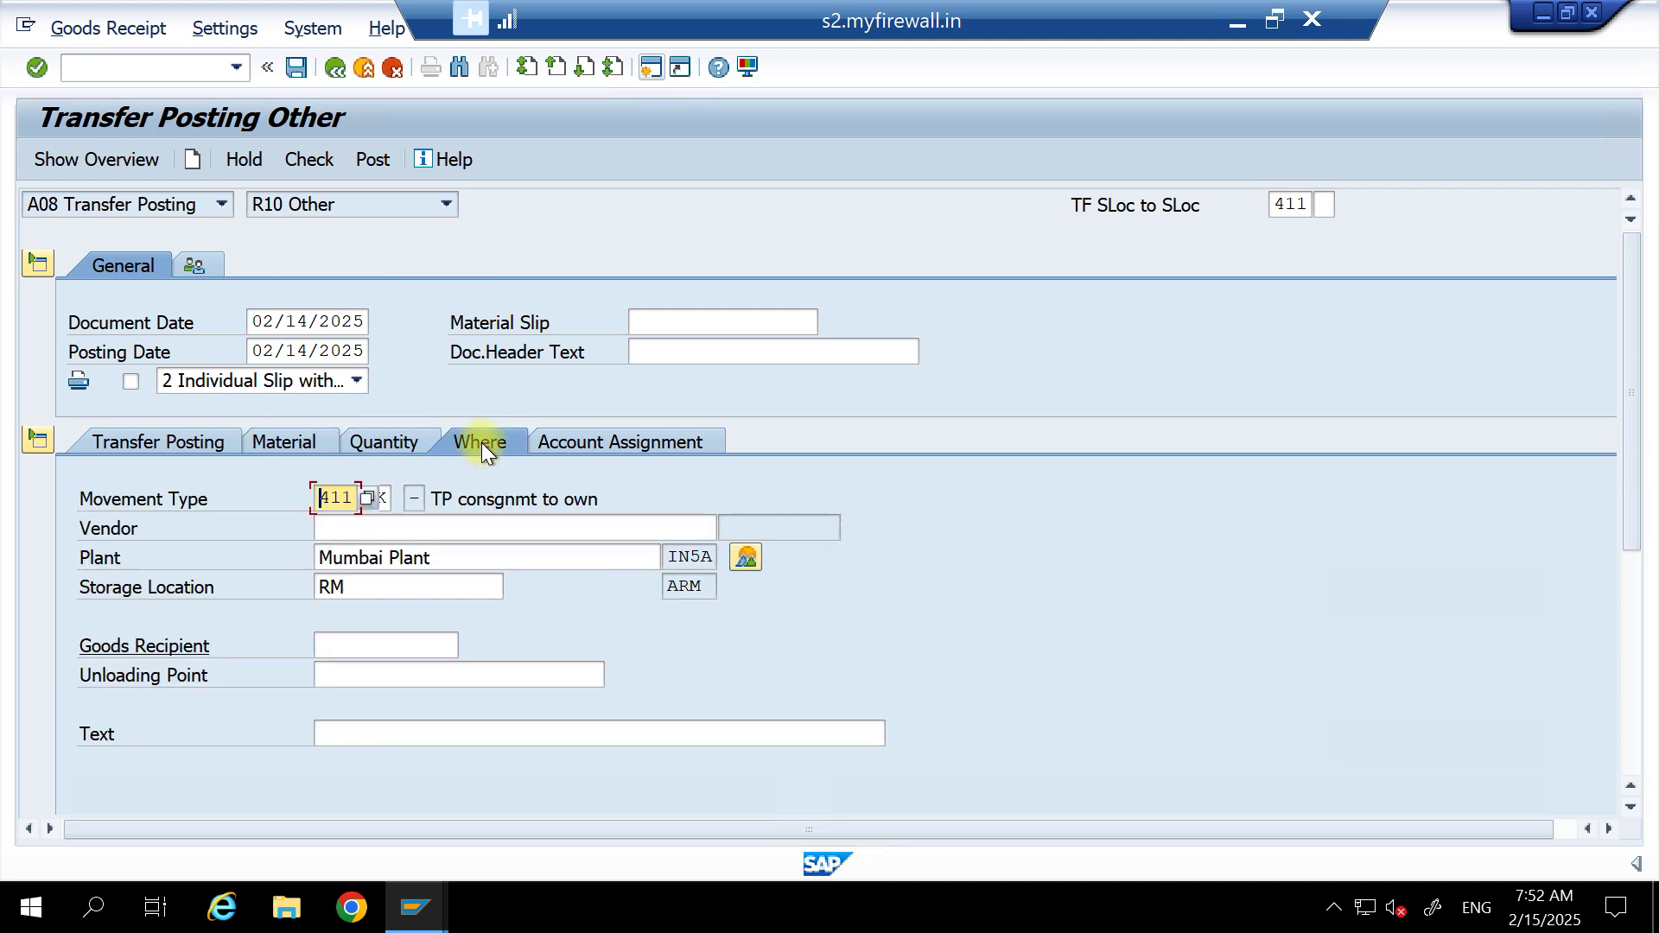
{"action": "left_click", "coordinate": [356, 538]}
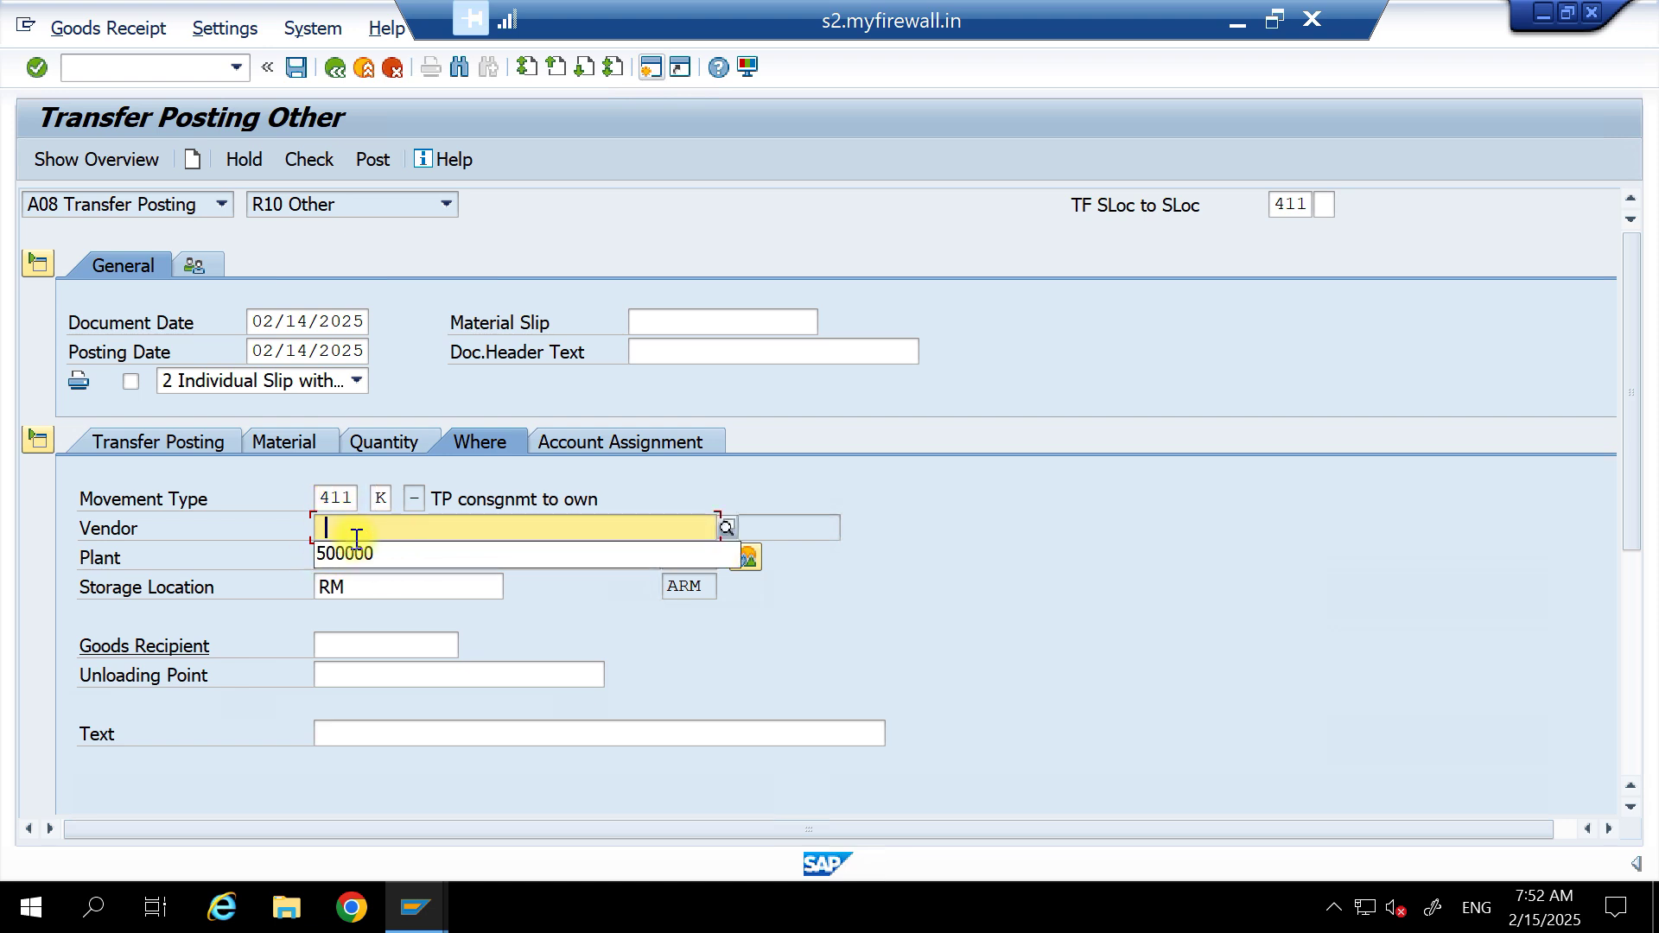
{"action": "left_click", "coordinate": [354, 554]}
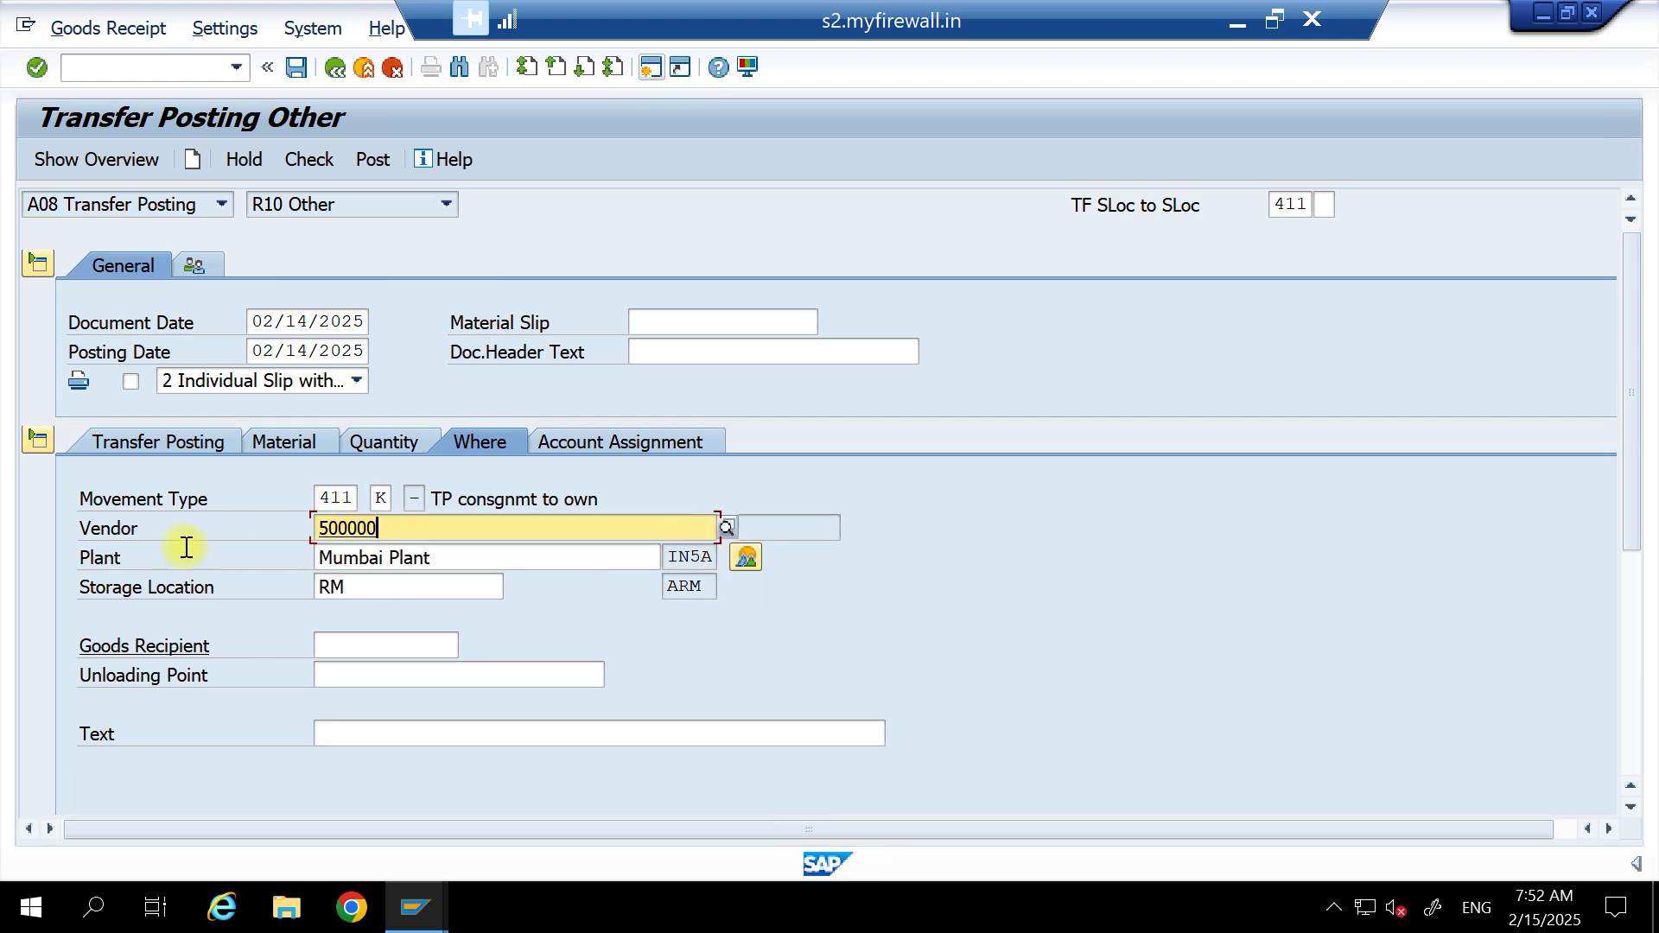
Look over the transfer posting's account assignment, check the document and its source and destination data, and post it.
{"action": "left_click", "coordinate": [592, 455]}
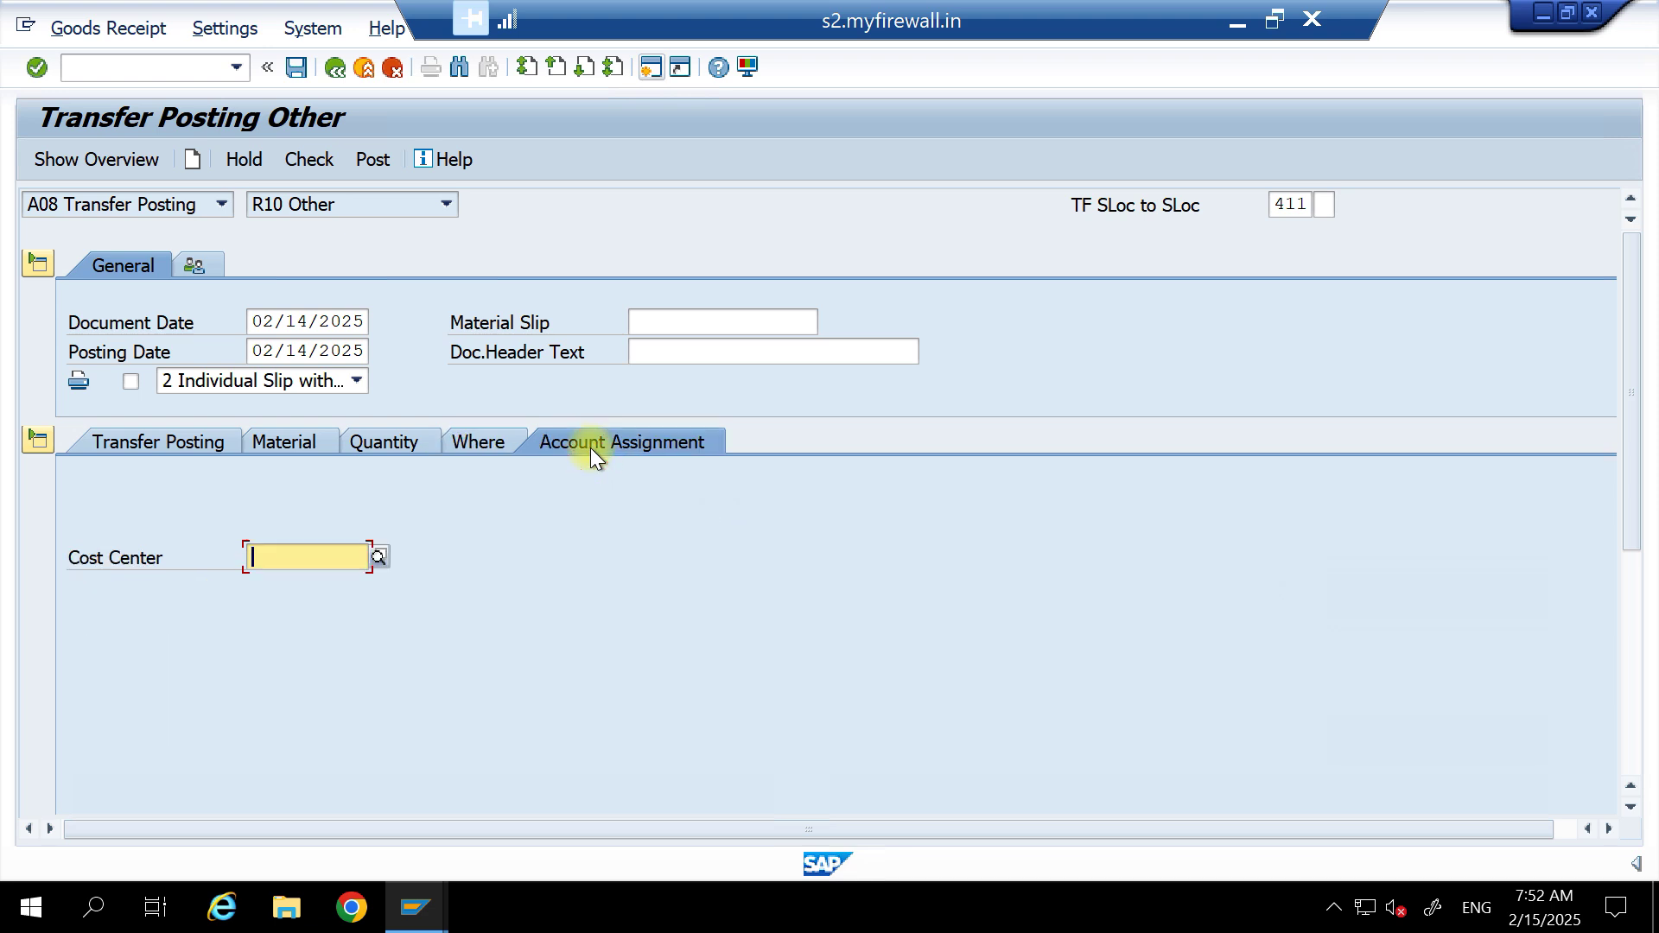
{"action": "left_click", "coordinate": [308, 158]}
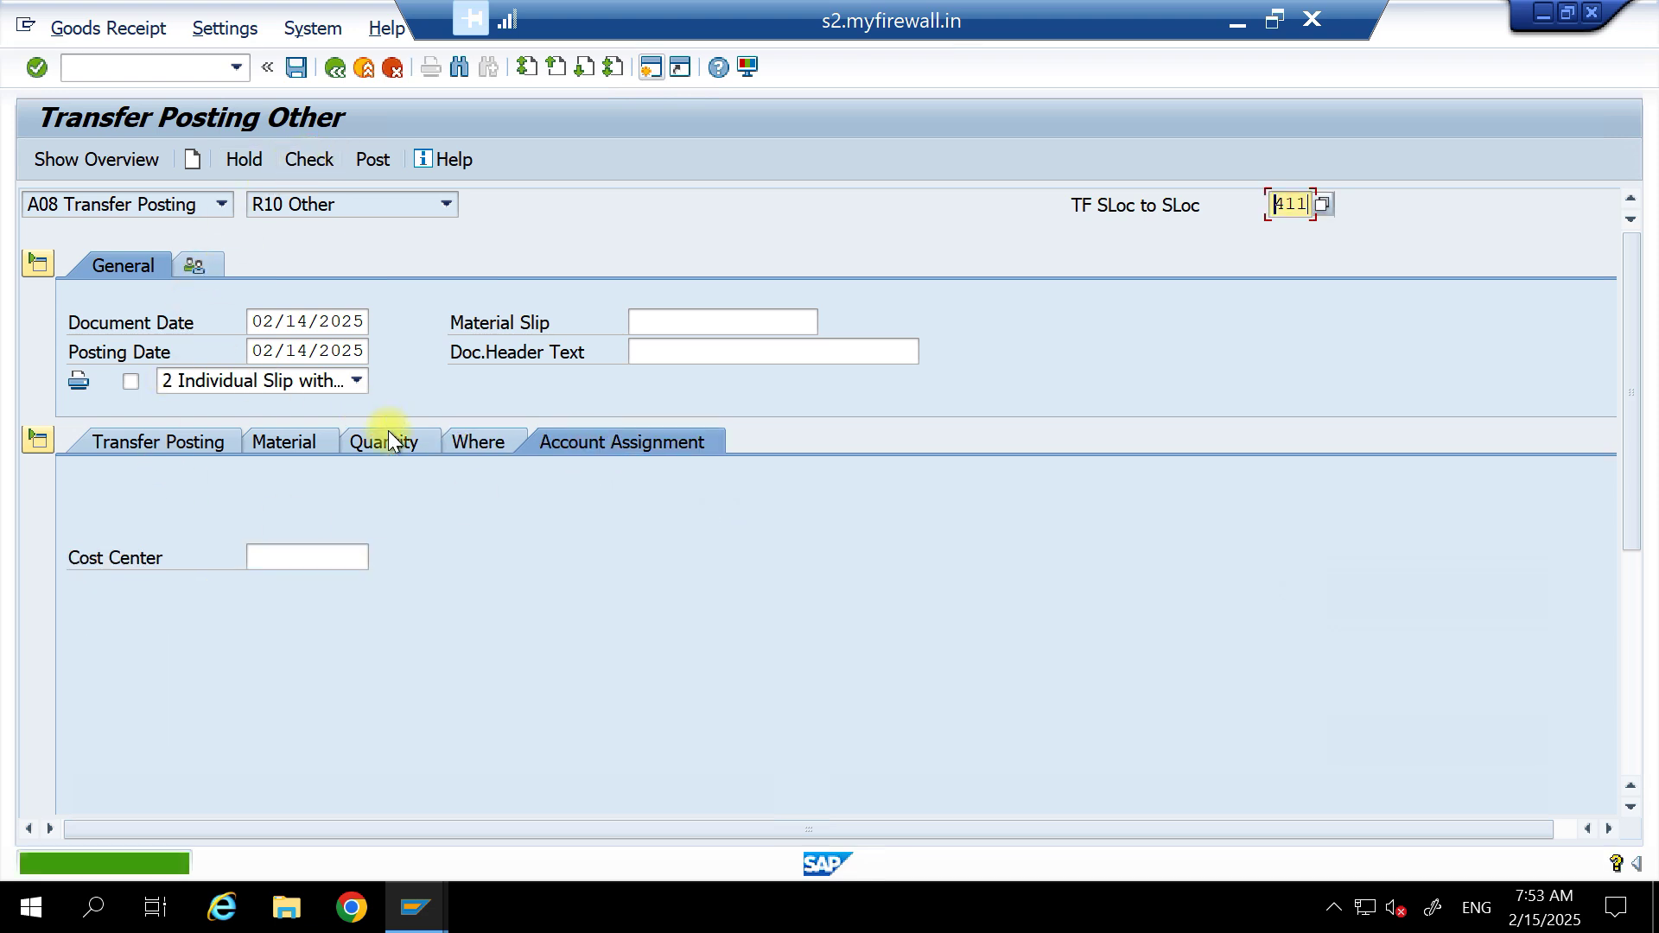
{"action": "left_click", "coordinate": [180, 441]}
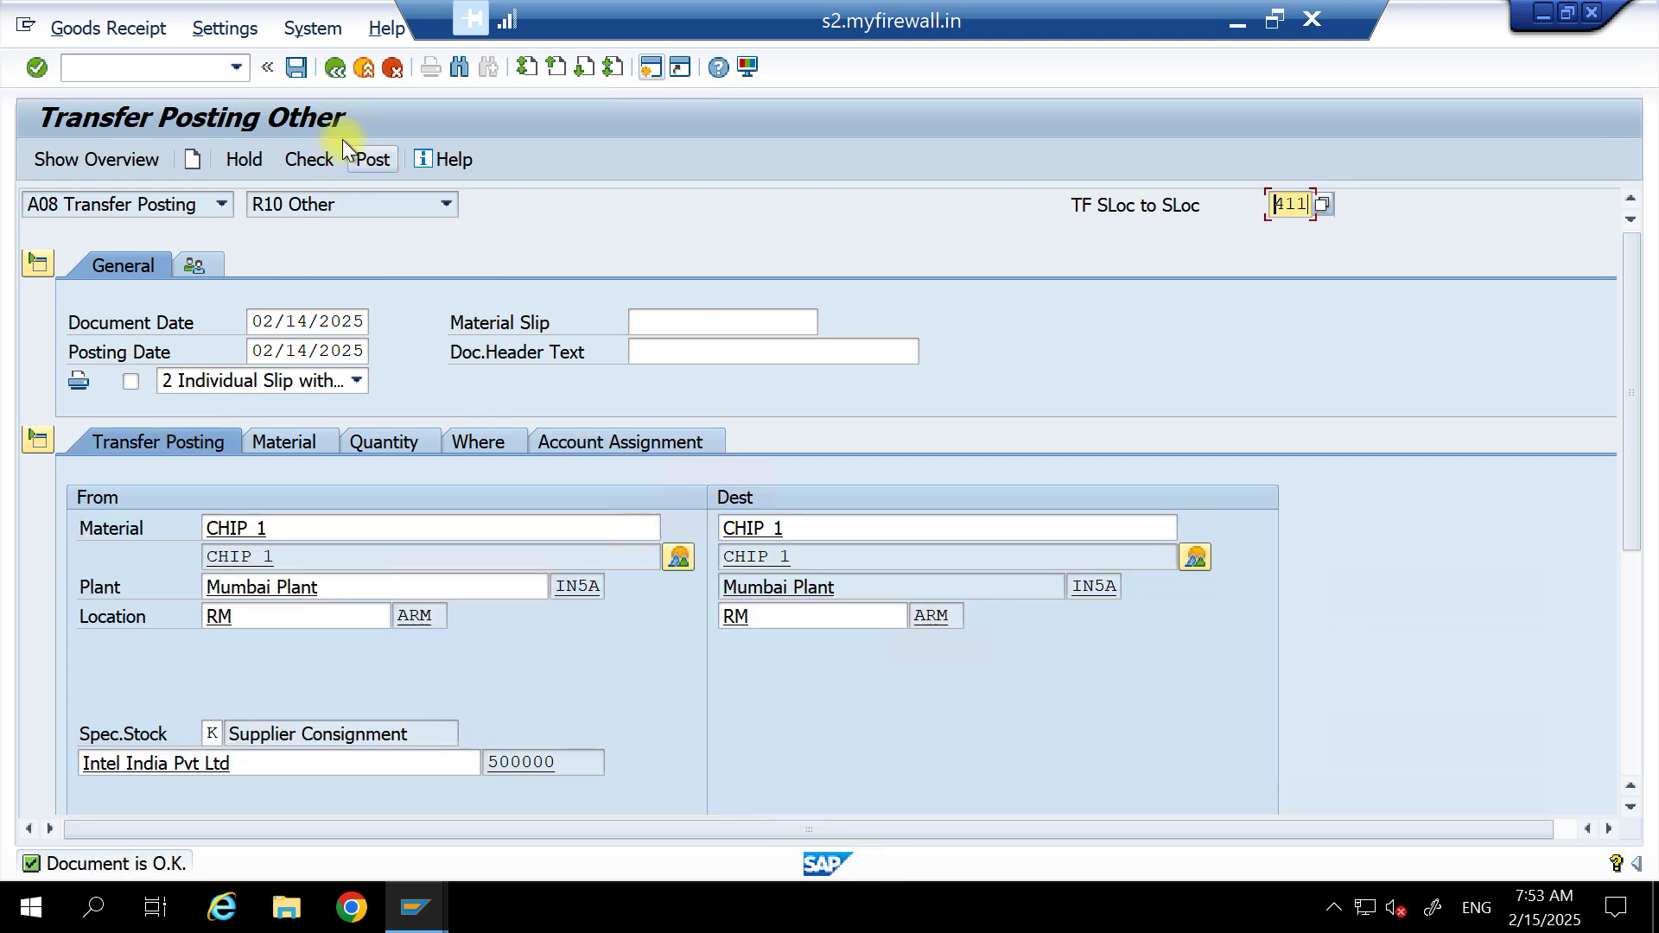
{"action": "left_click", "coordinate": [375, 168]}
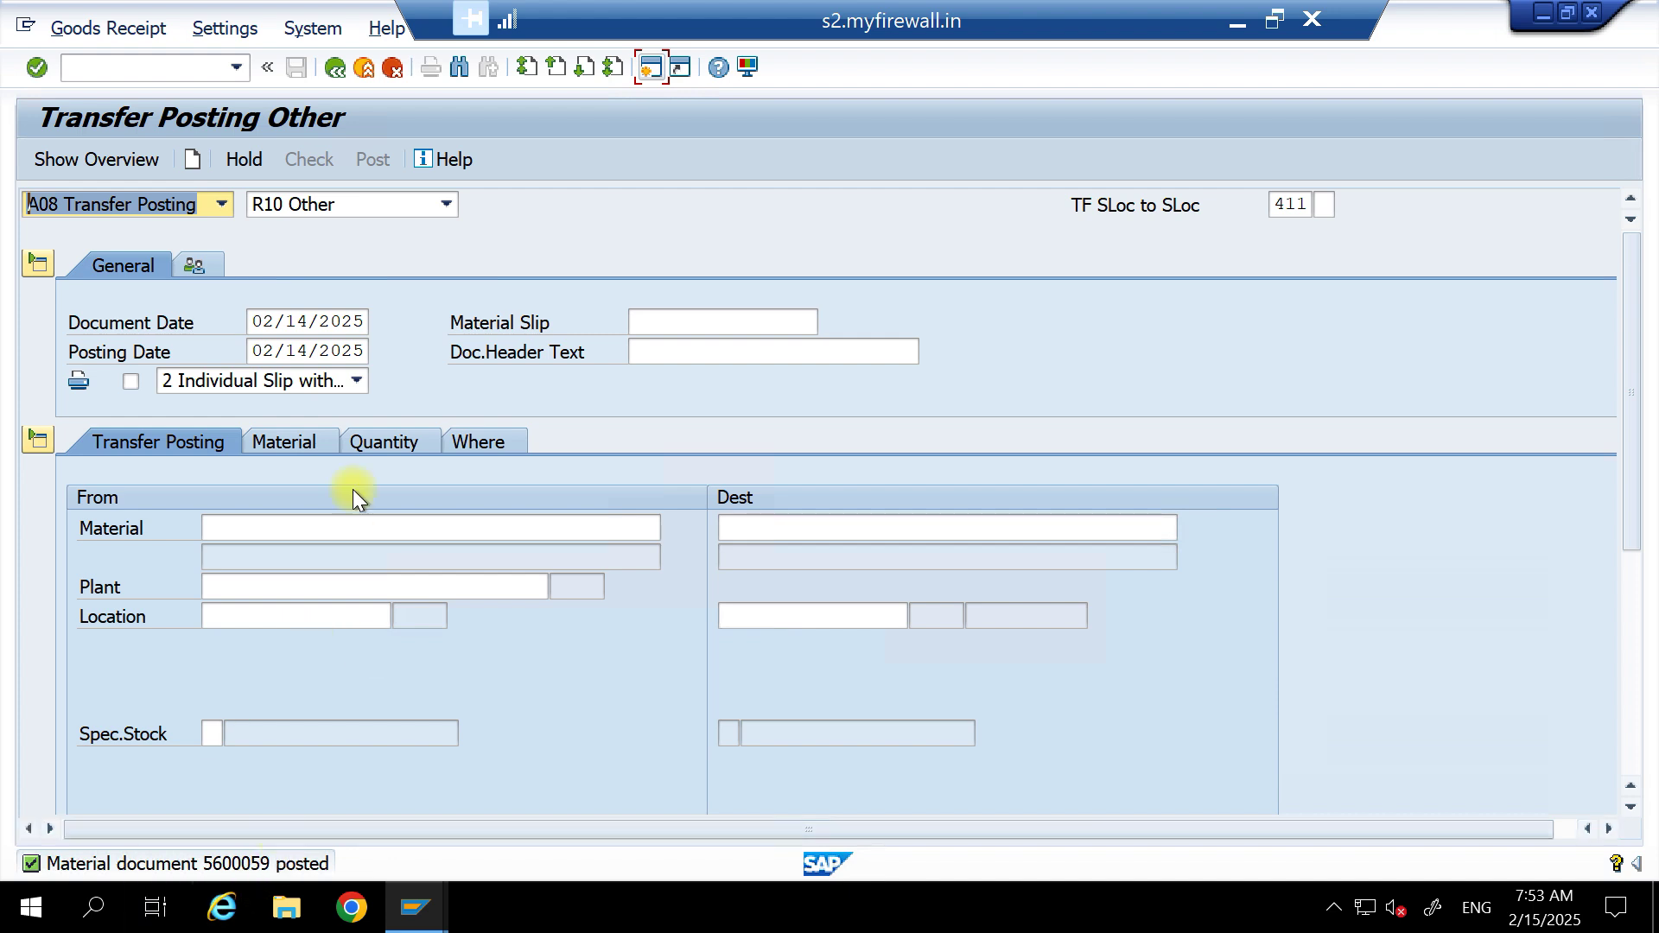
Display the newly posted transfer posting material document in MIGO.
{"action": "left_click", "coordinate": [207, 213]}
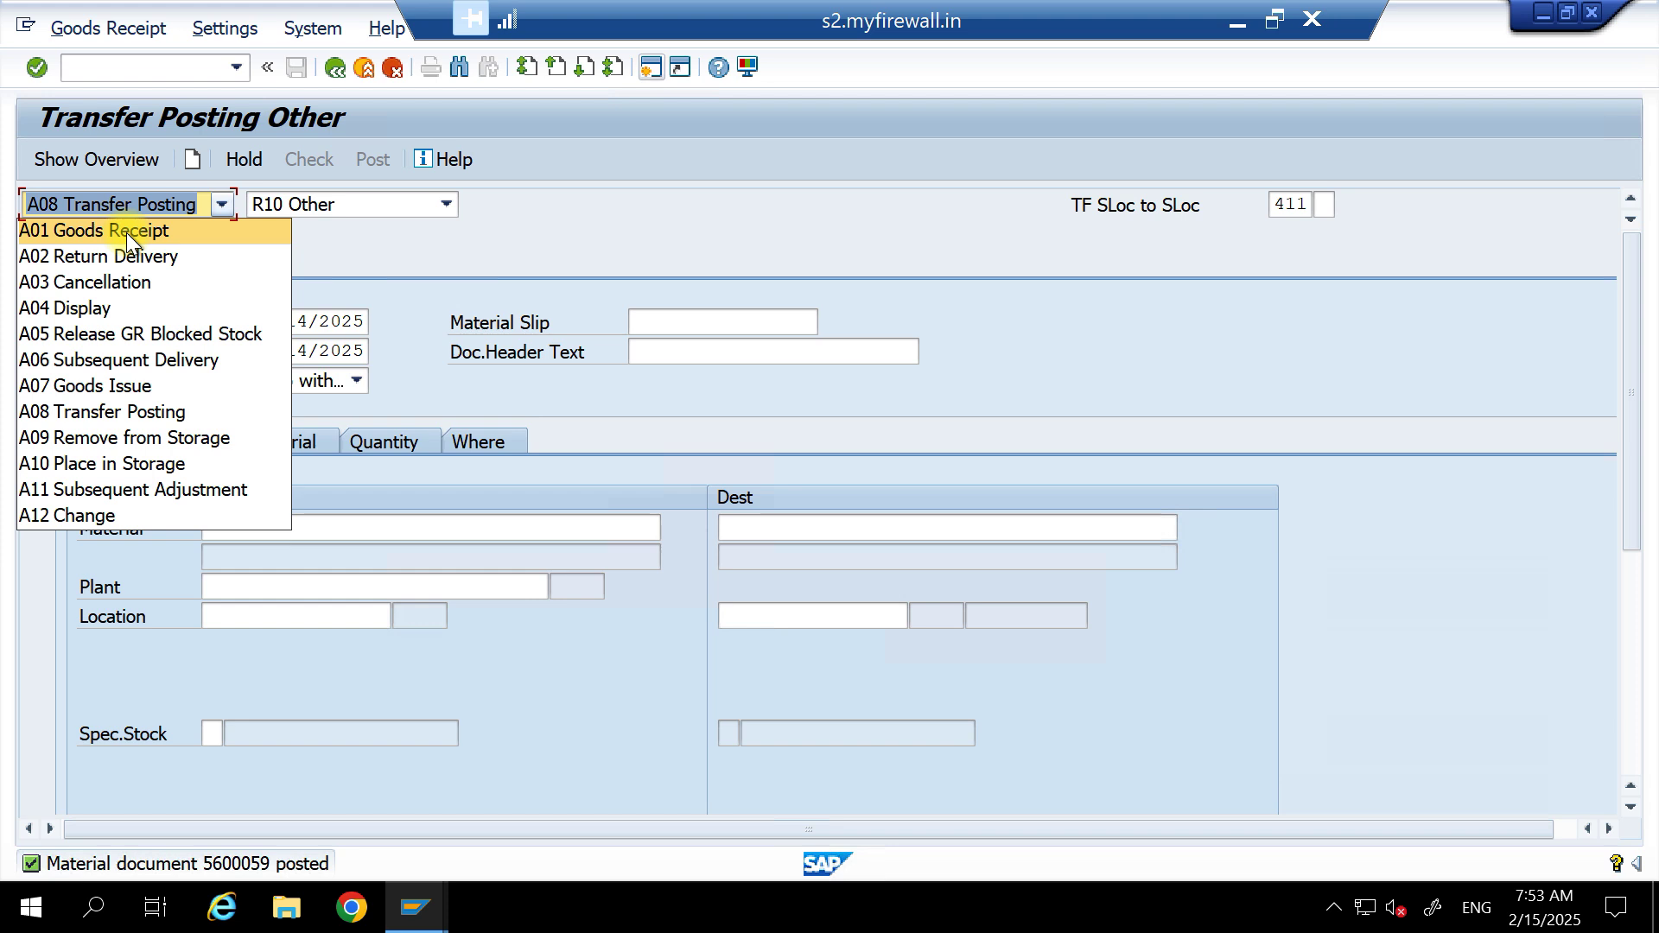
{"action": "left_click", "coordinate": [126, 231]}
{"action": "left_click", "coordinate": [199, 205]}
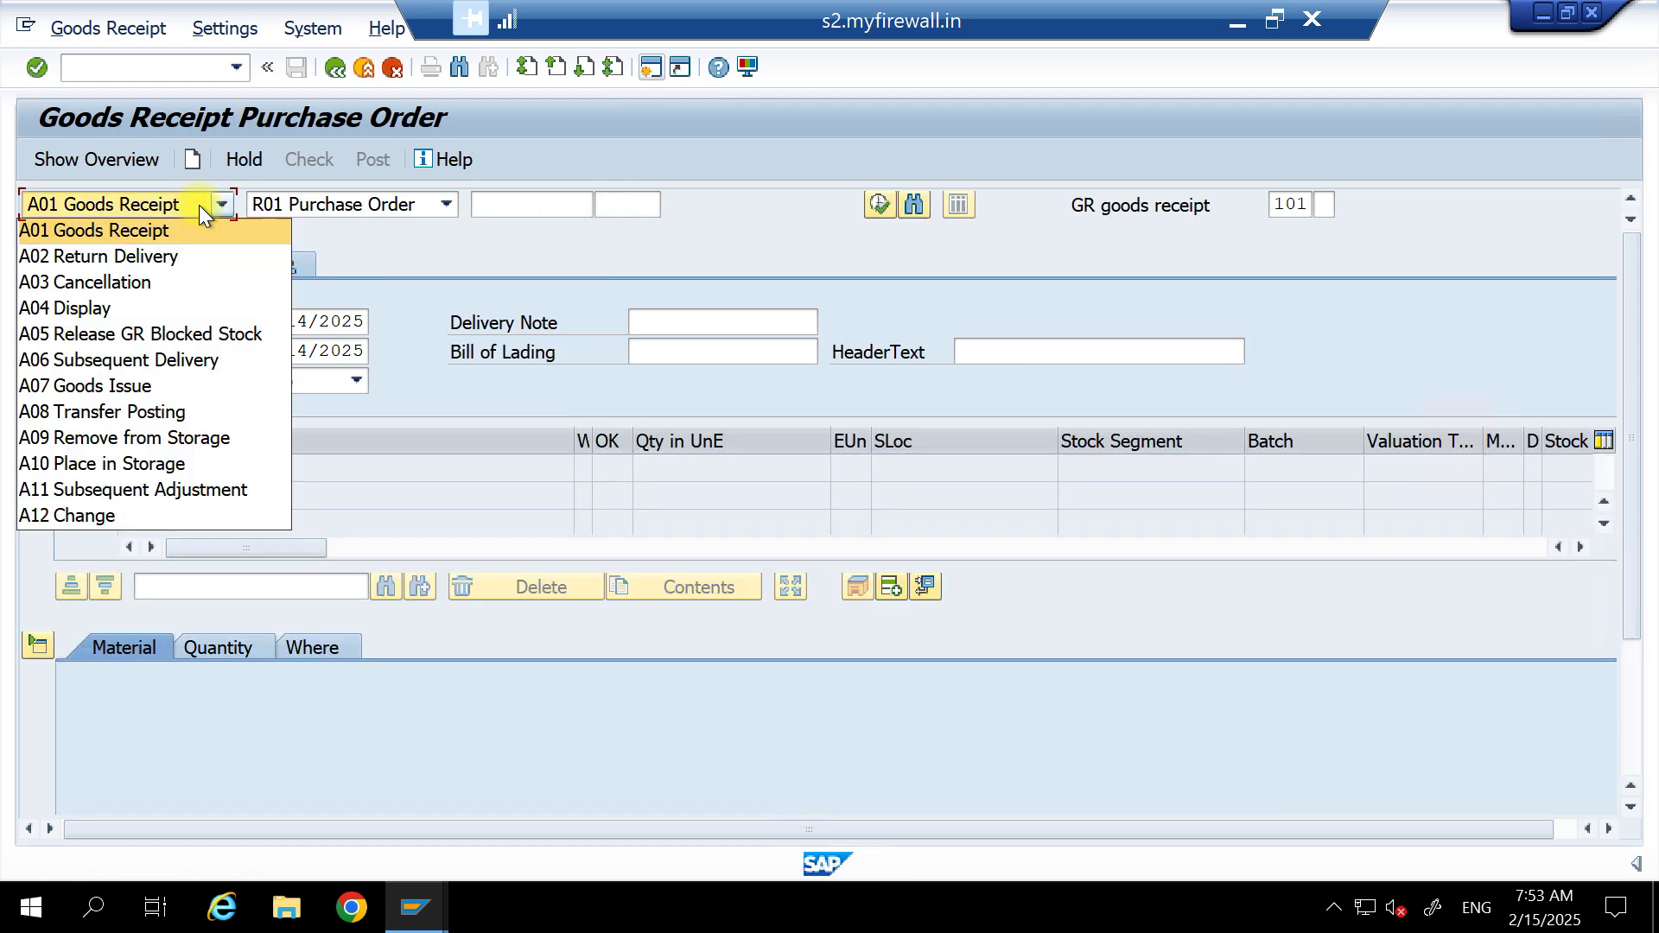
{"action": "left_click", "coordinate": [76, 306]}
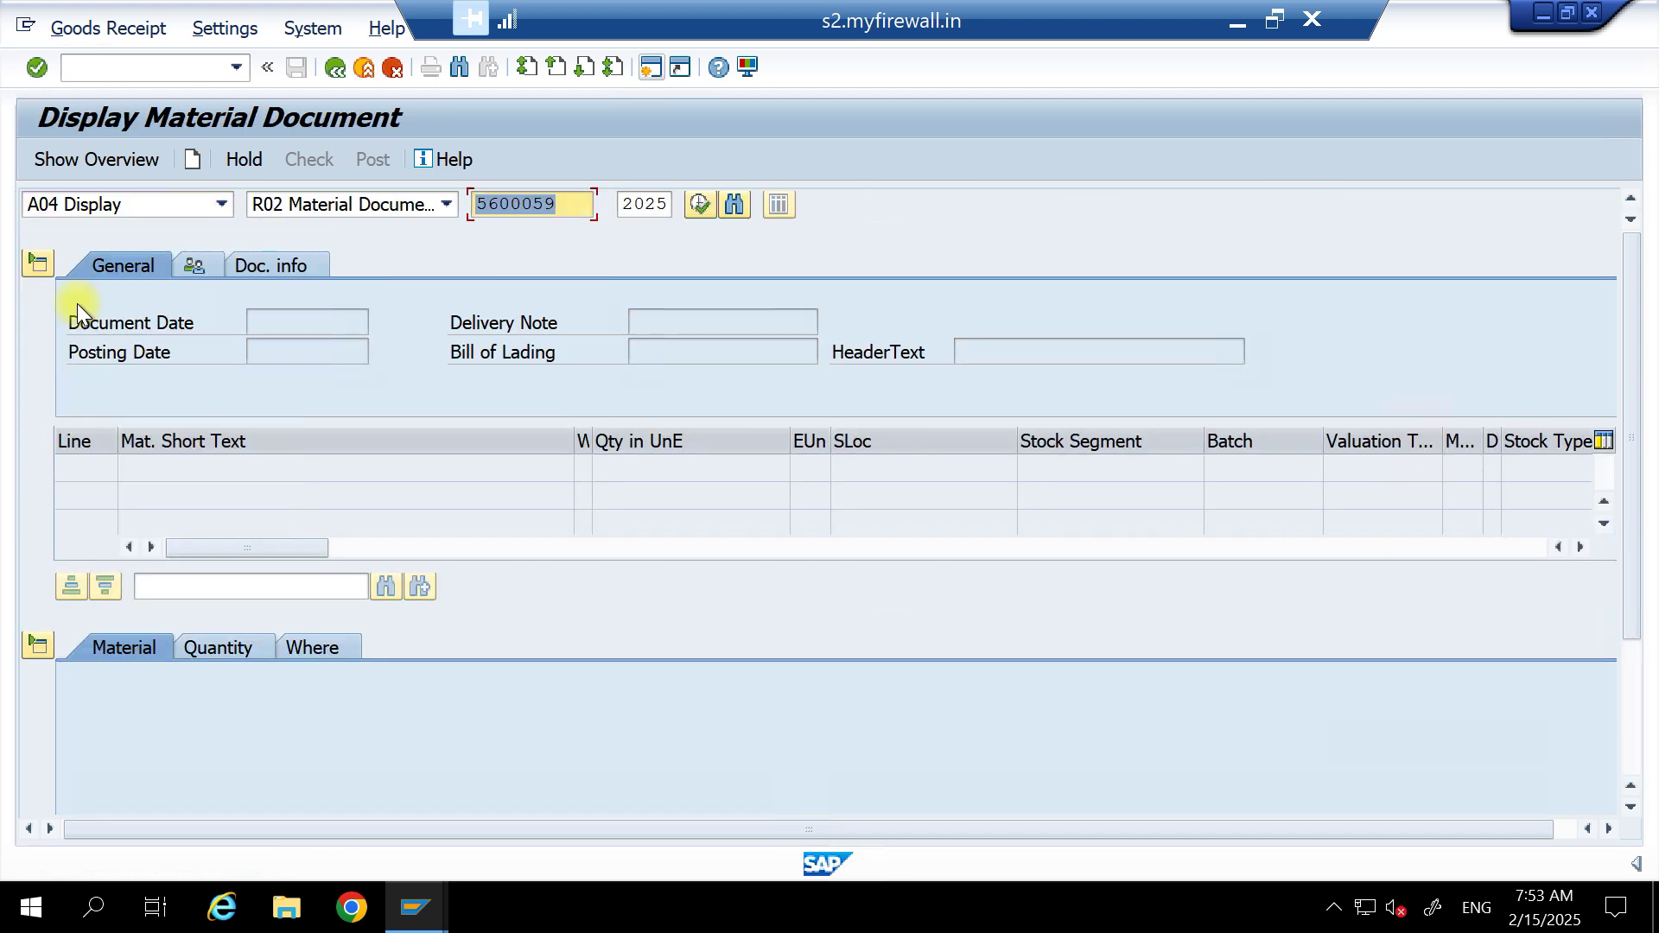
{"action": "key", "text": "Return"}
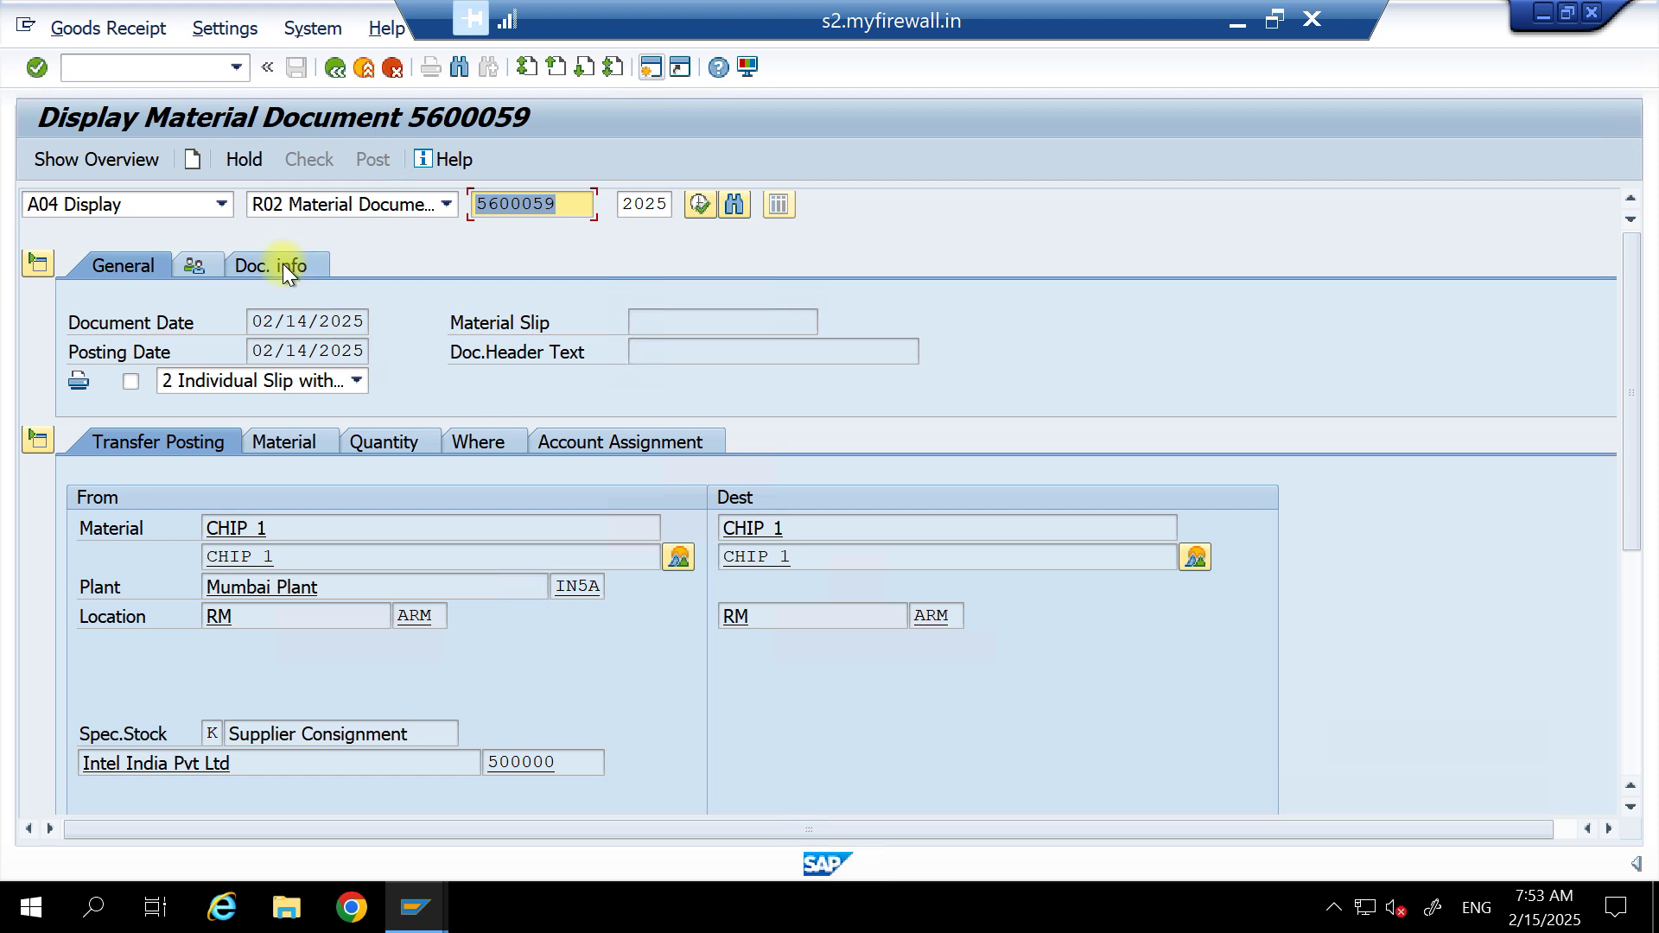
Open the transfer document's accounting document, examine the Consignment-Payable and Chip RM a/c lines, and return to the material document.
{"action": "left_click", "coordinate": [282, 264]}
{"action": "left_click", "coordinate": [994, 321]}
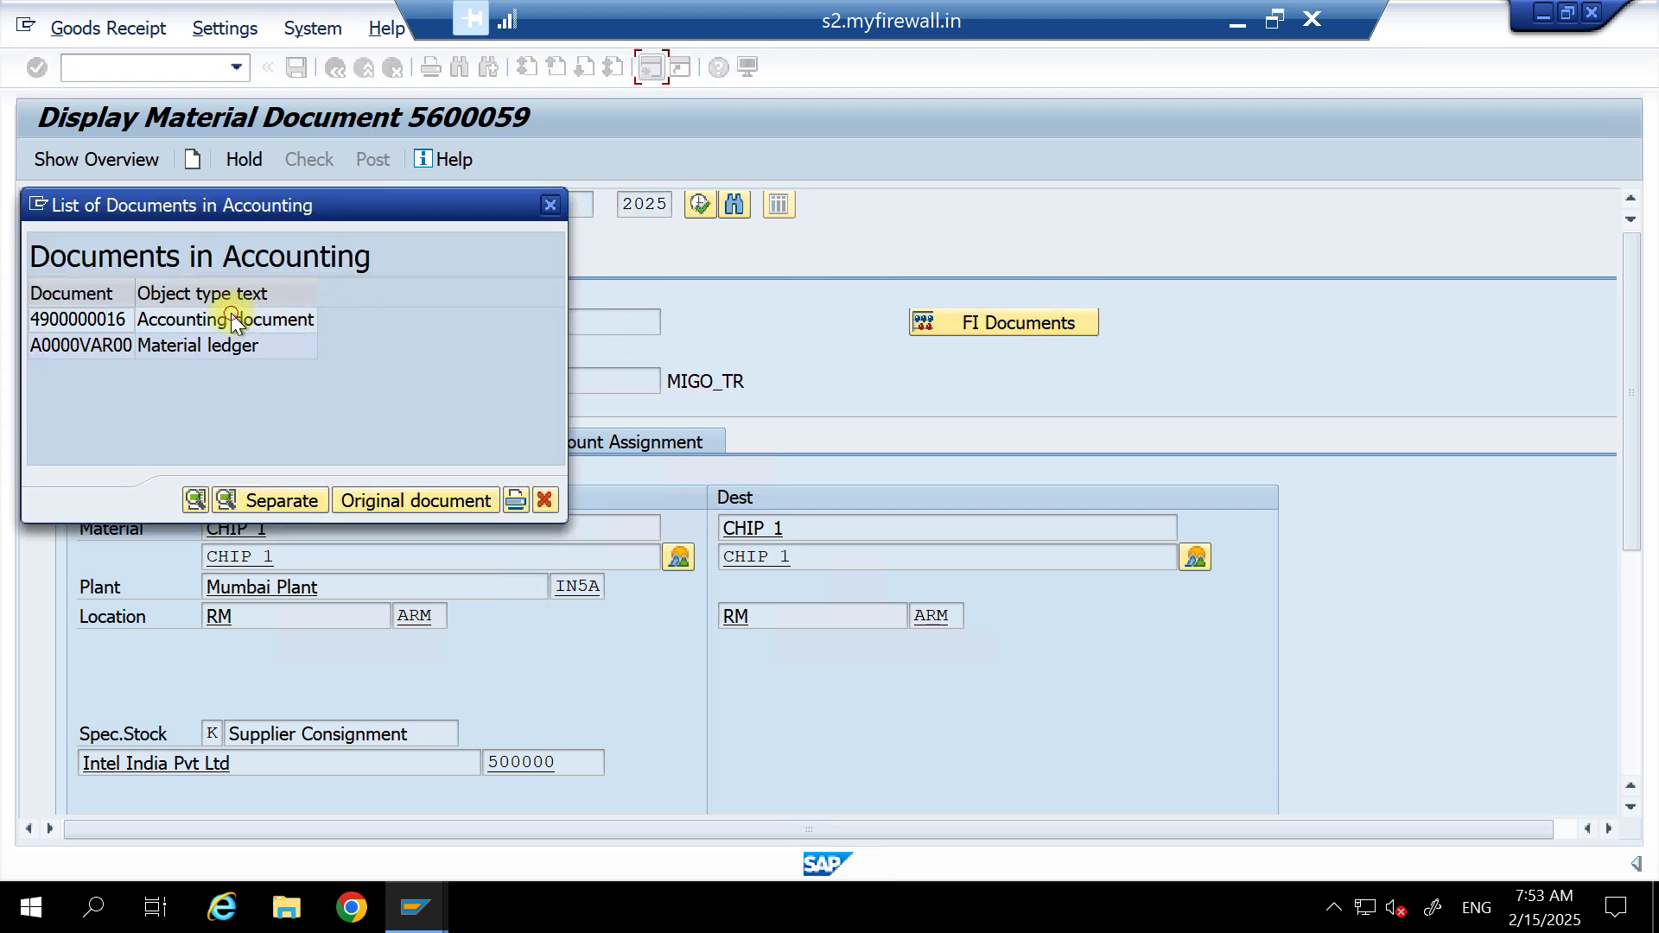
{"action": "double_click", "coordinate": [230, 318]}
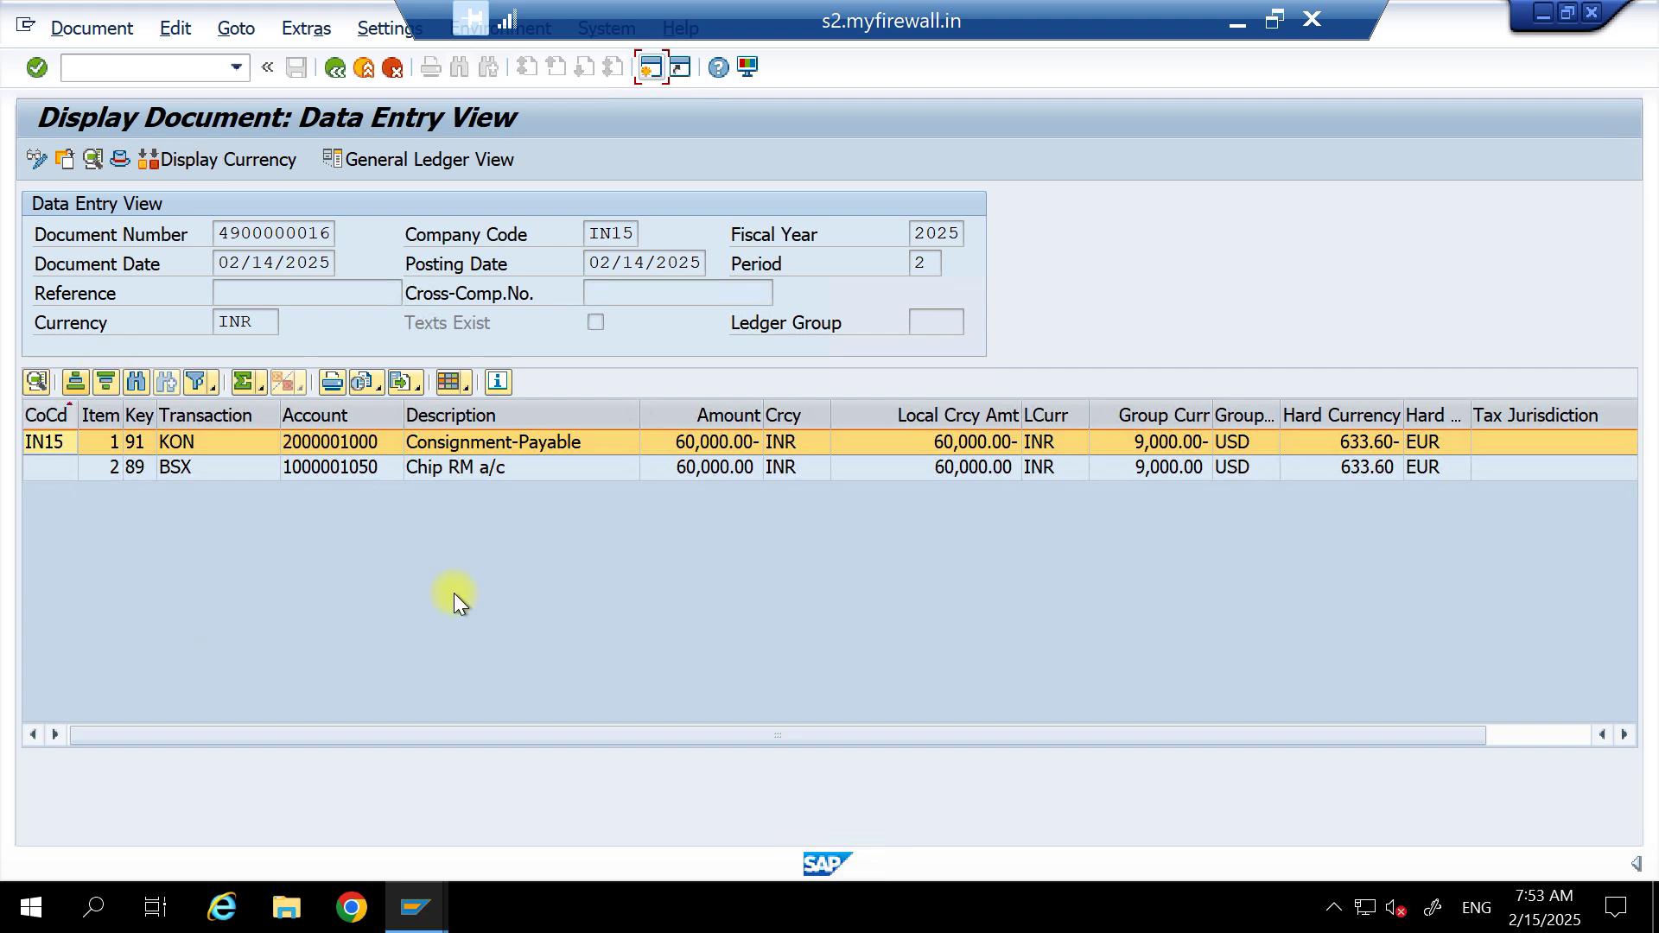
{"action": "left_click", "coordinate": [444, 453]}
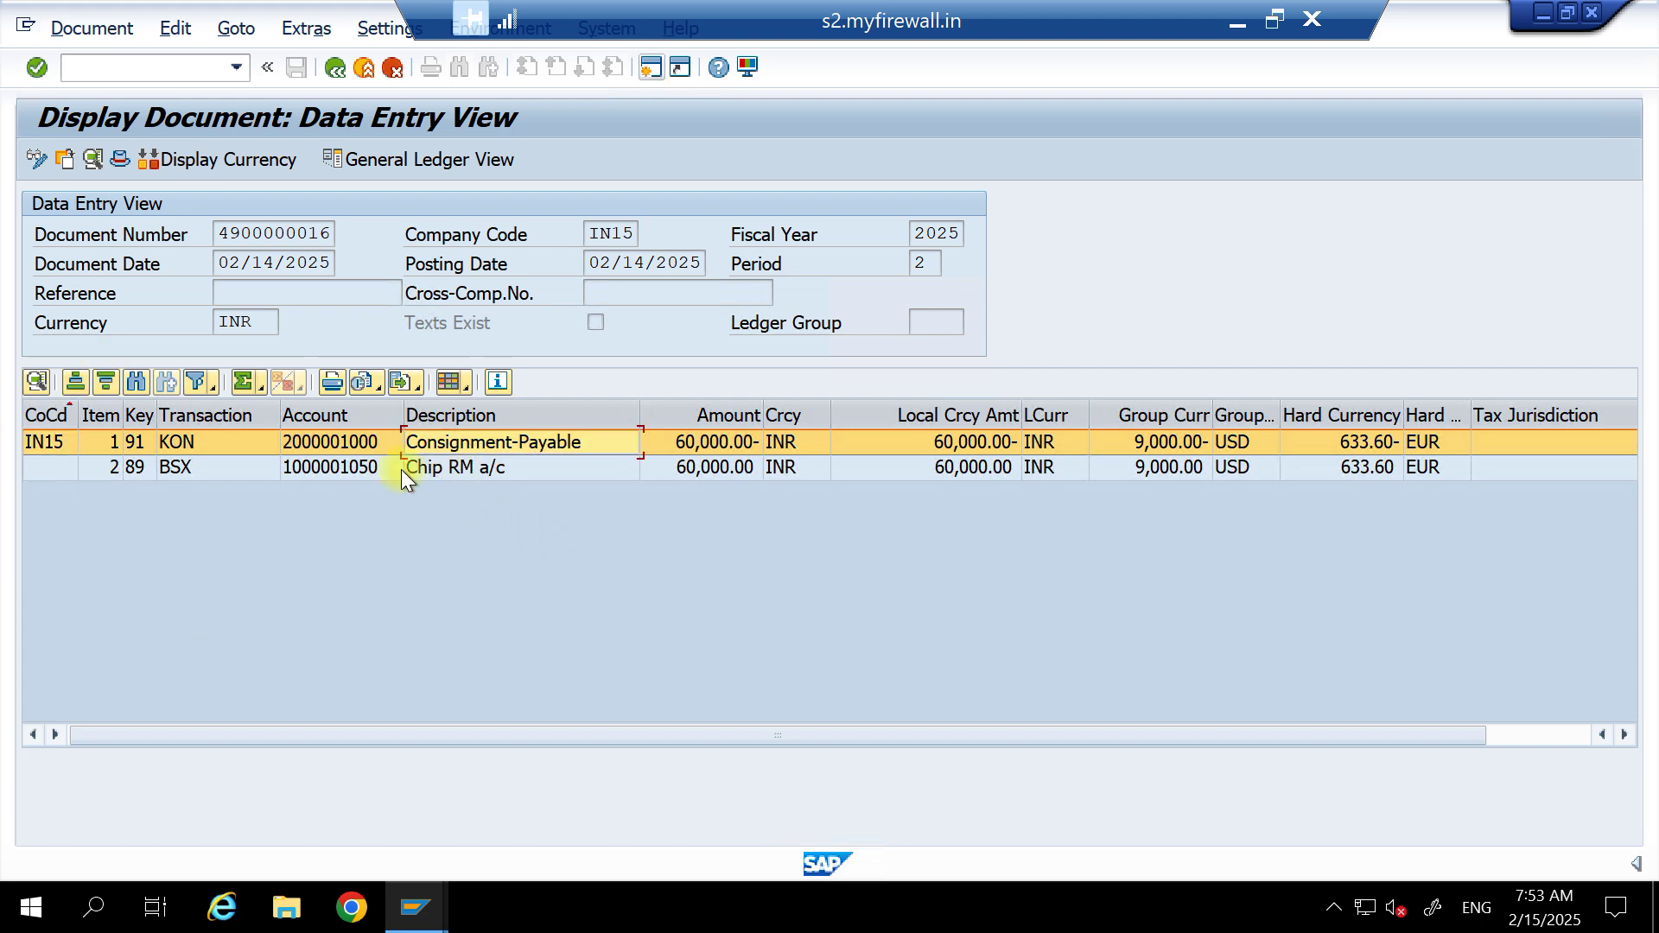
{"action": "left_click", "coordinate": [340, 464]}
{"action": "left_click", "coordinate": [479, 443]}
{"action": "left_click", "coordinate": [475, 461]}
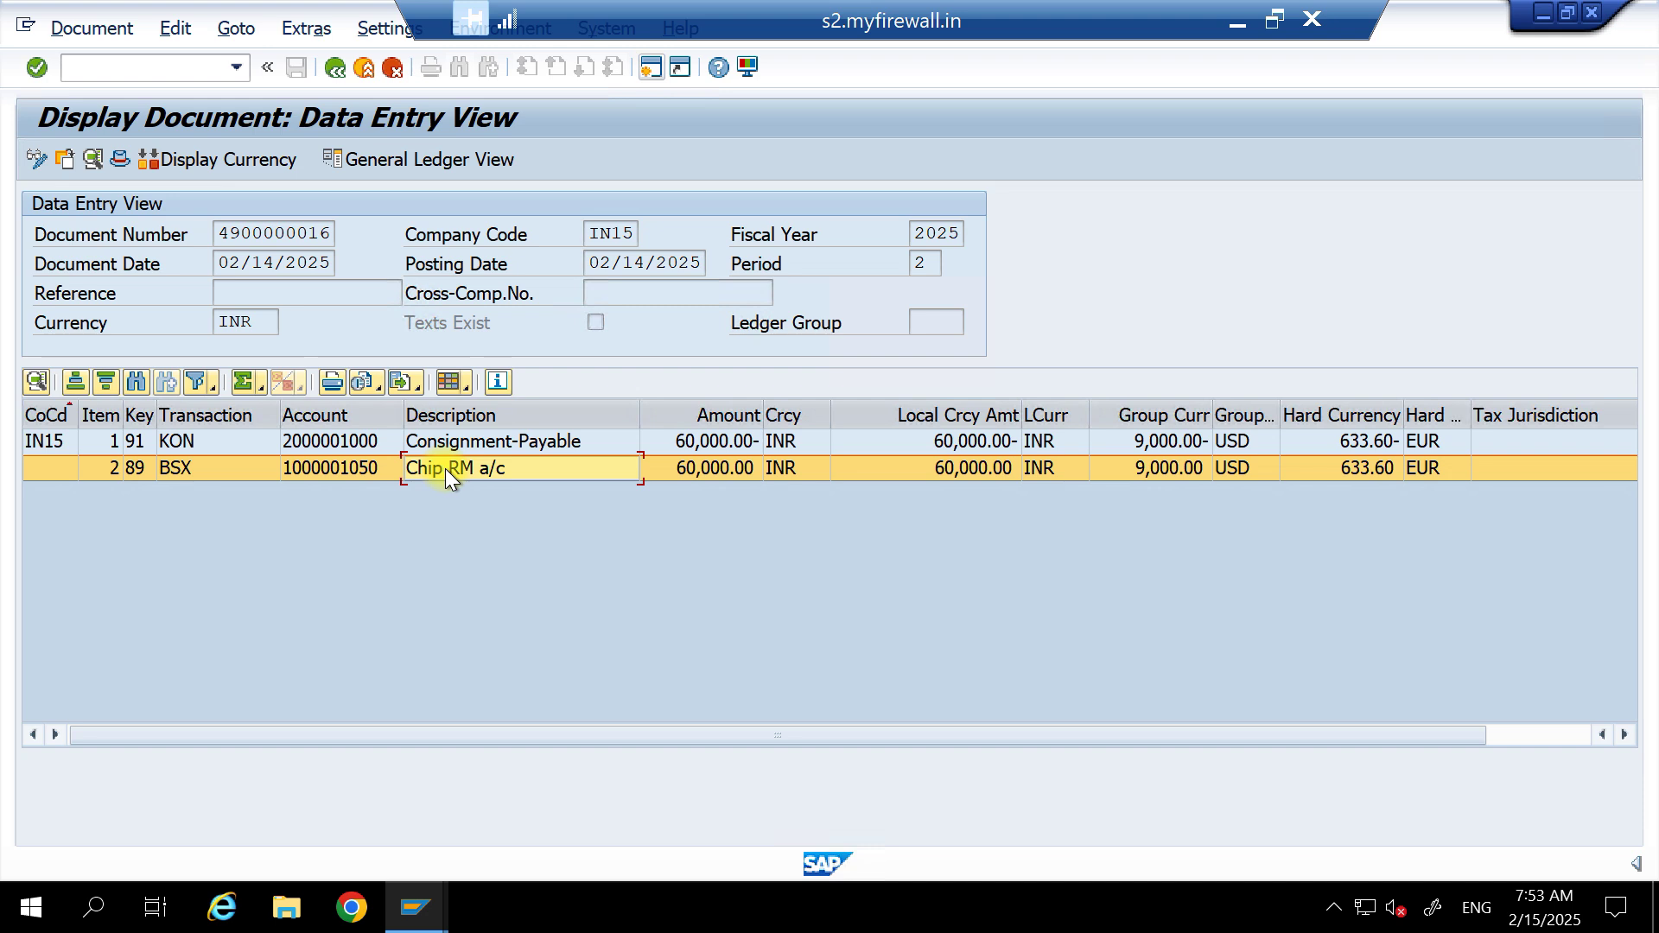
{"action": "left_click", "coordinate": [489, 441]}
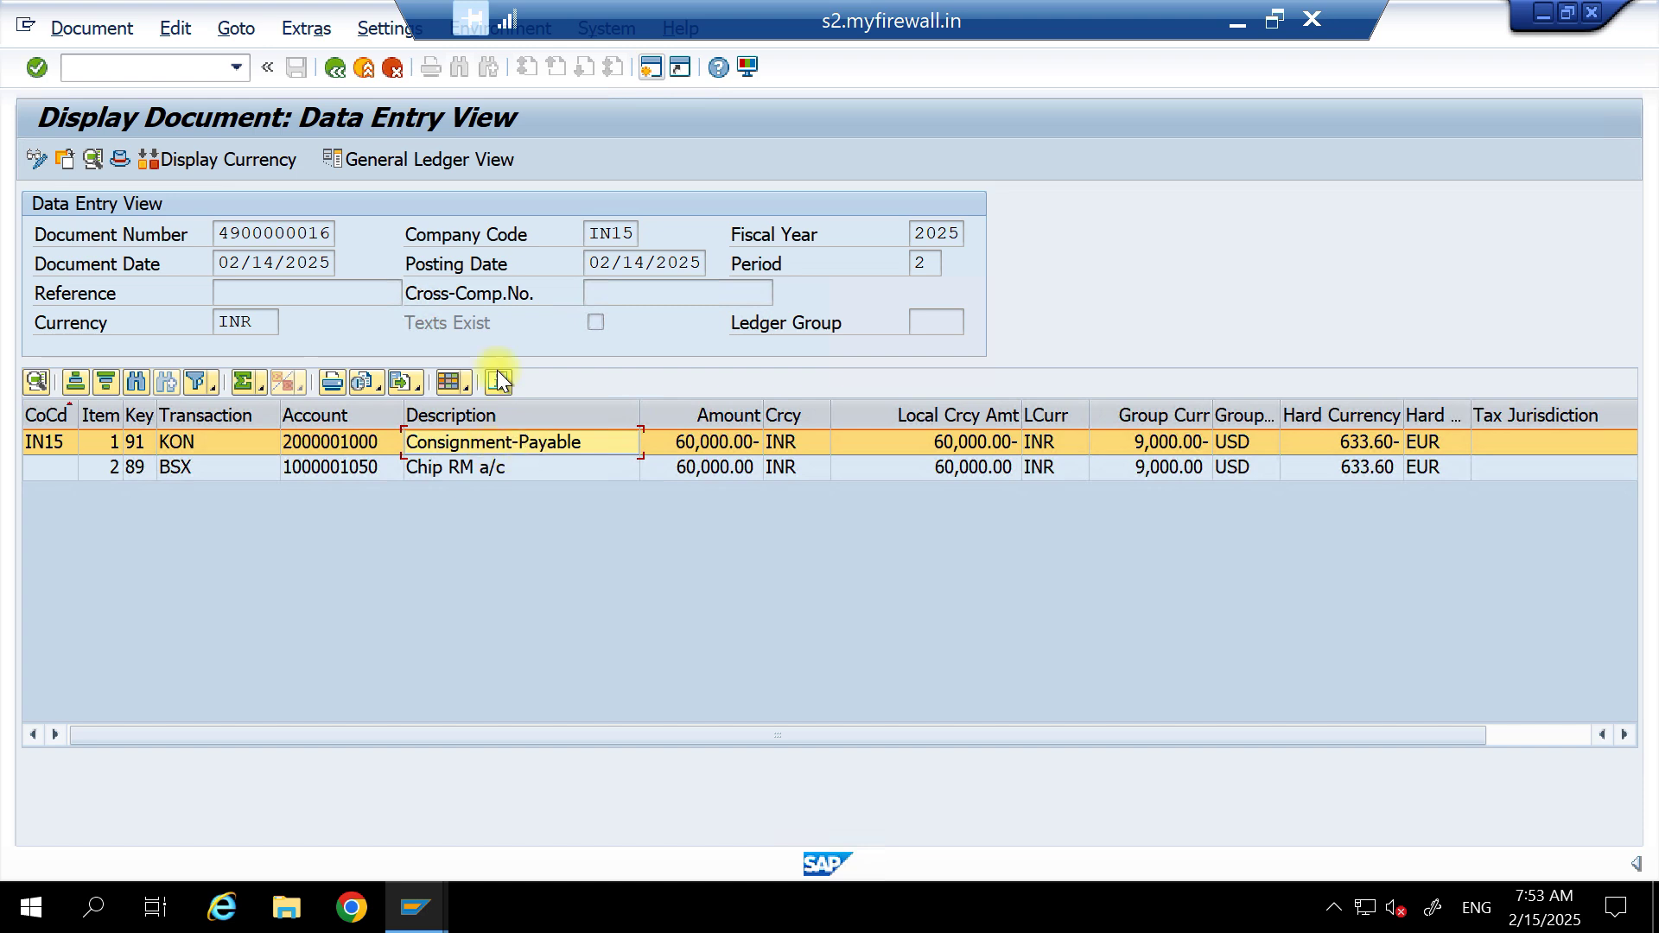
{"action": "left_click", "coordinate": [363, 69]}
{"action": "left_click", "coordinate": [363, 69]}
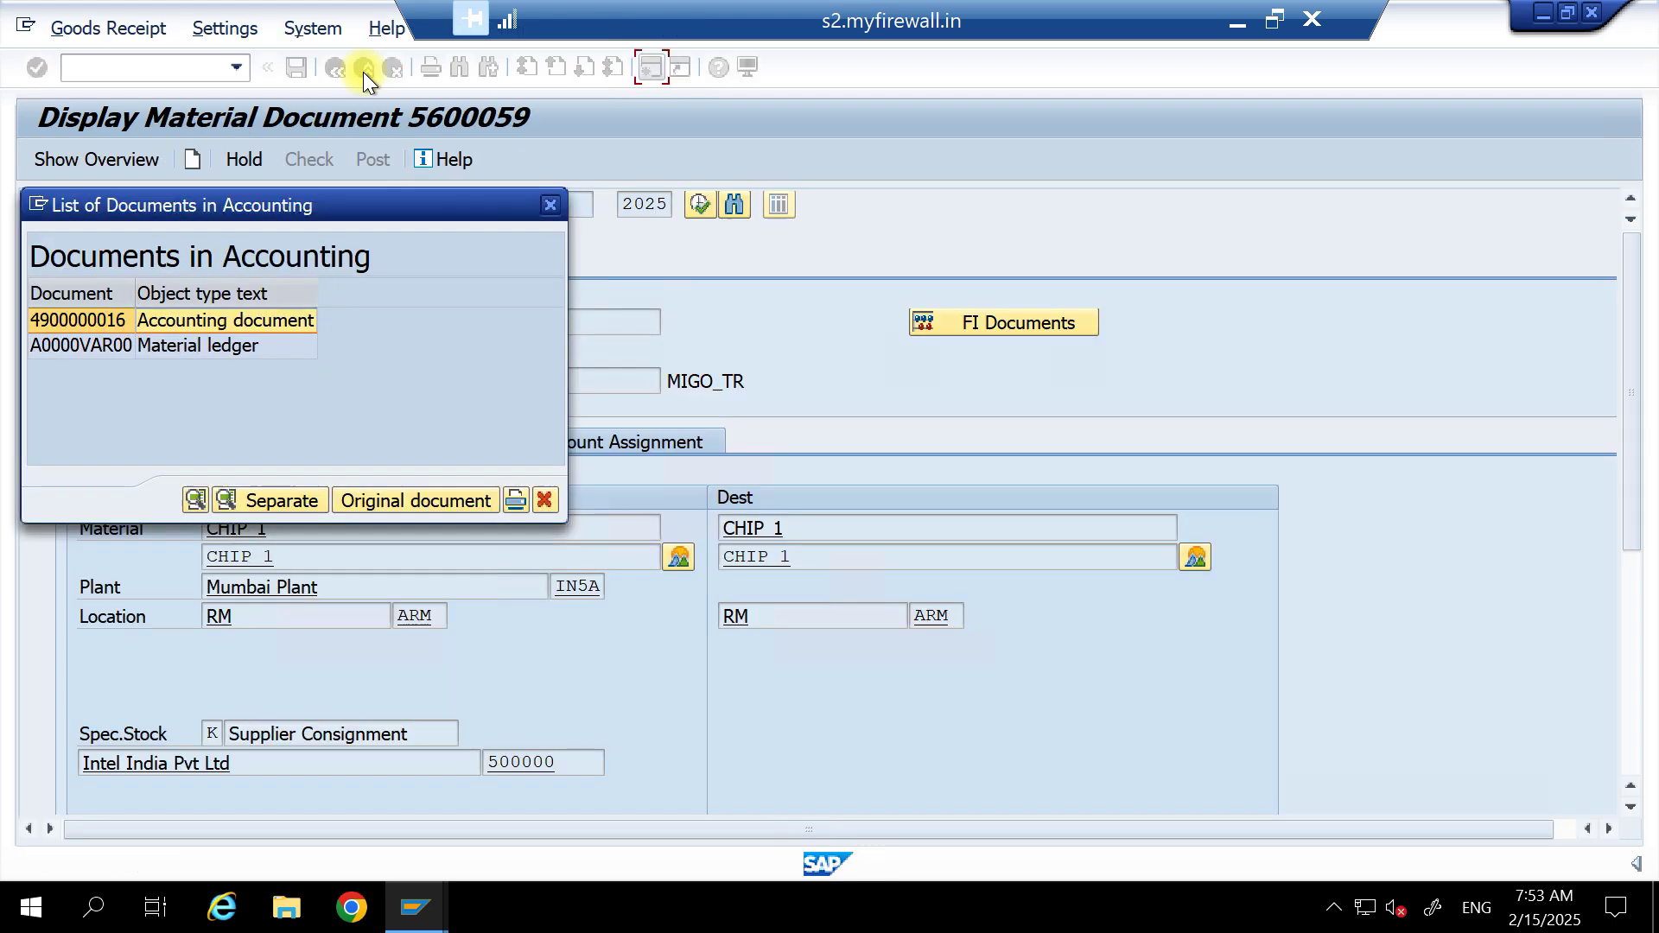
{"action": "left_click", "coordinate": [550, 205]}
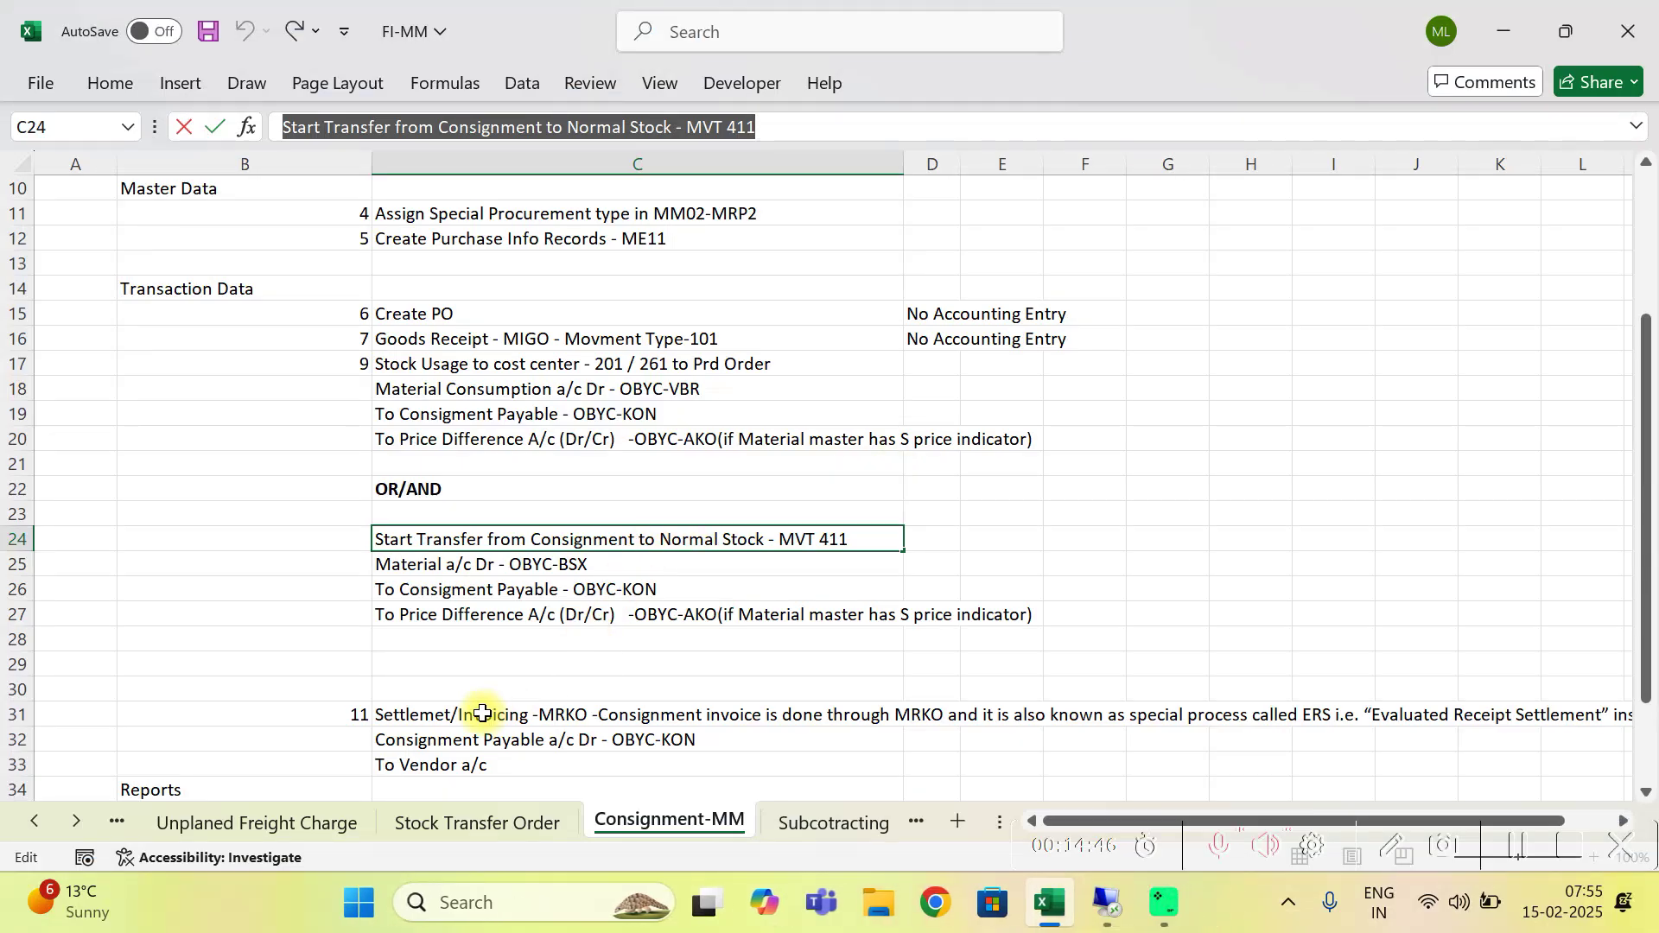
Check the Settlement/Invoicing row in the Excel notes, switch back to SAP and start transaction MRKO.
{"action": "left_click", "coordinate": [482, 713]}
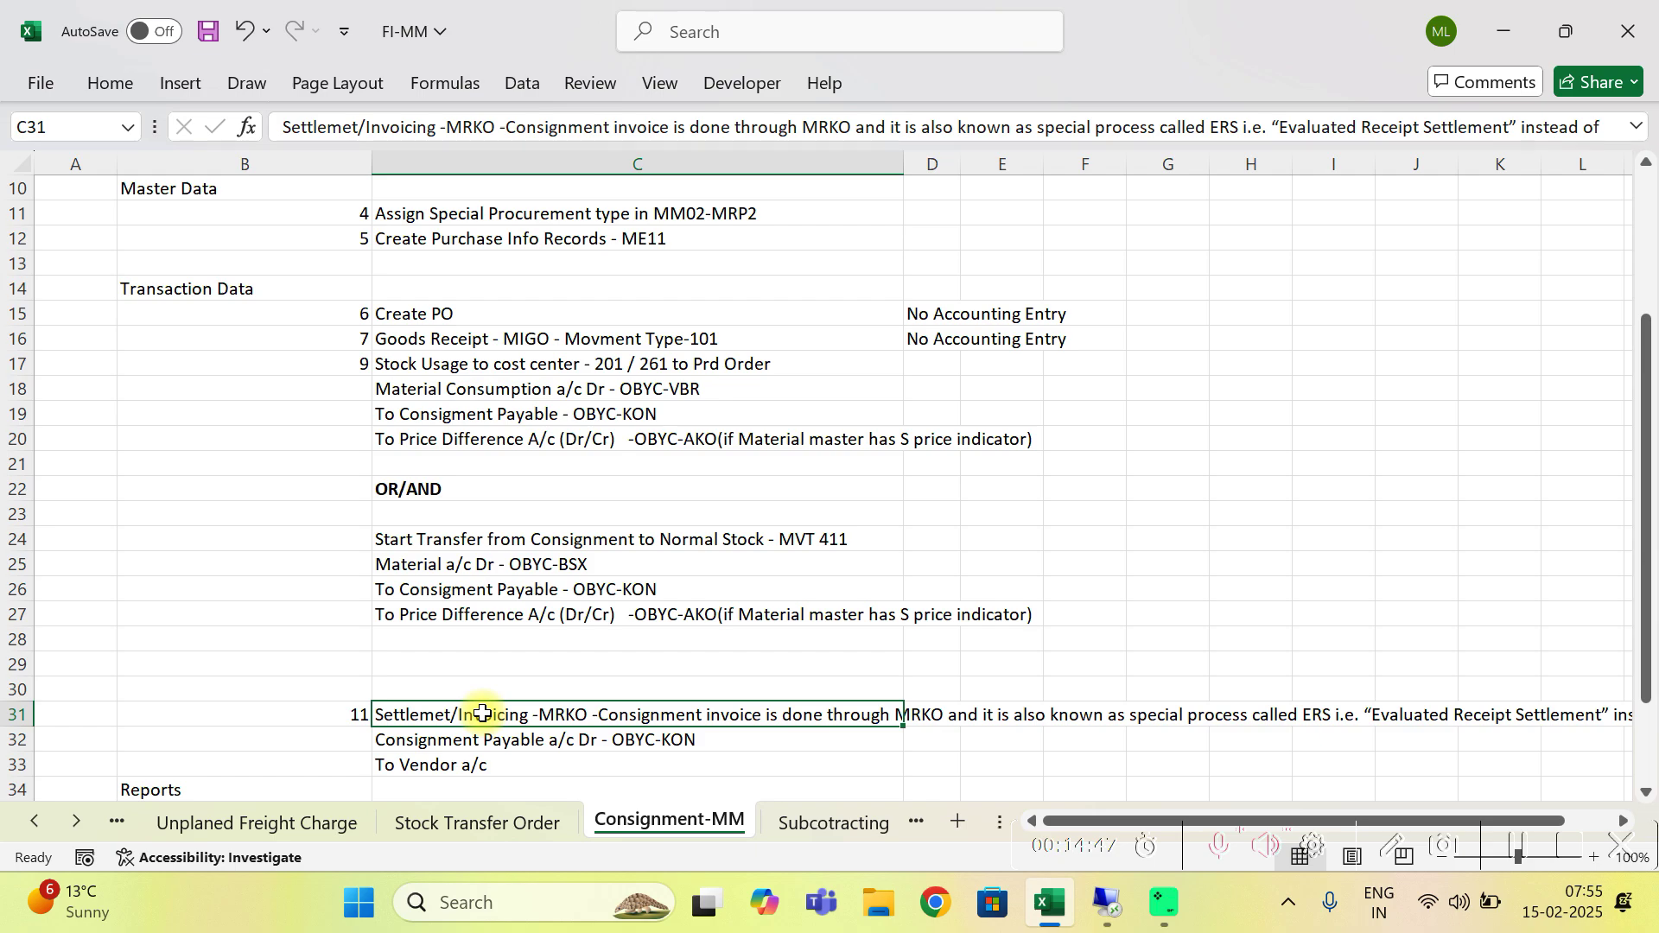
{"action": "left_click", "coordinate": [1106, 903]}
{"action": "left_click", "coordinate": [110, 73]}
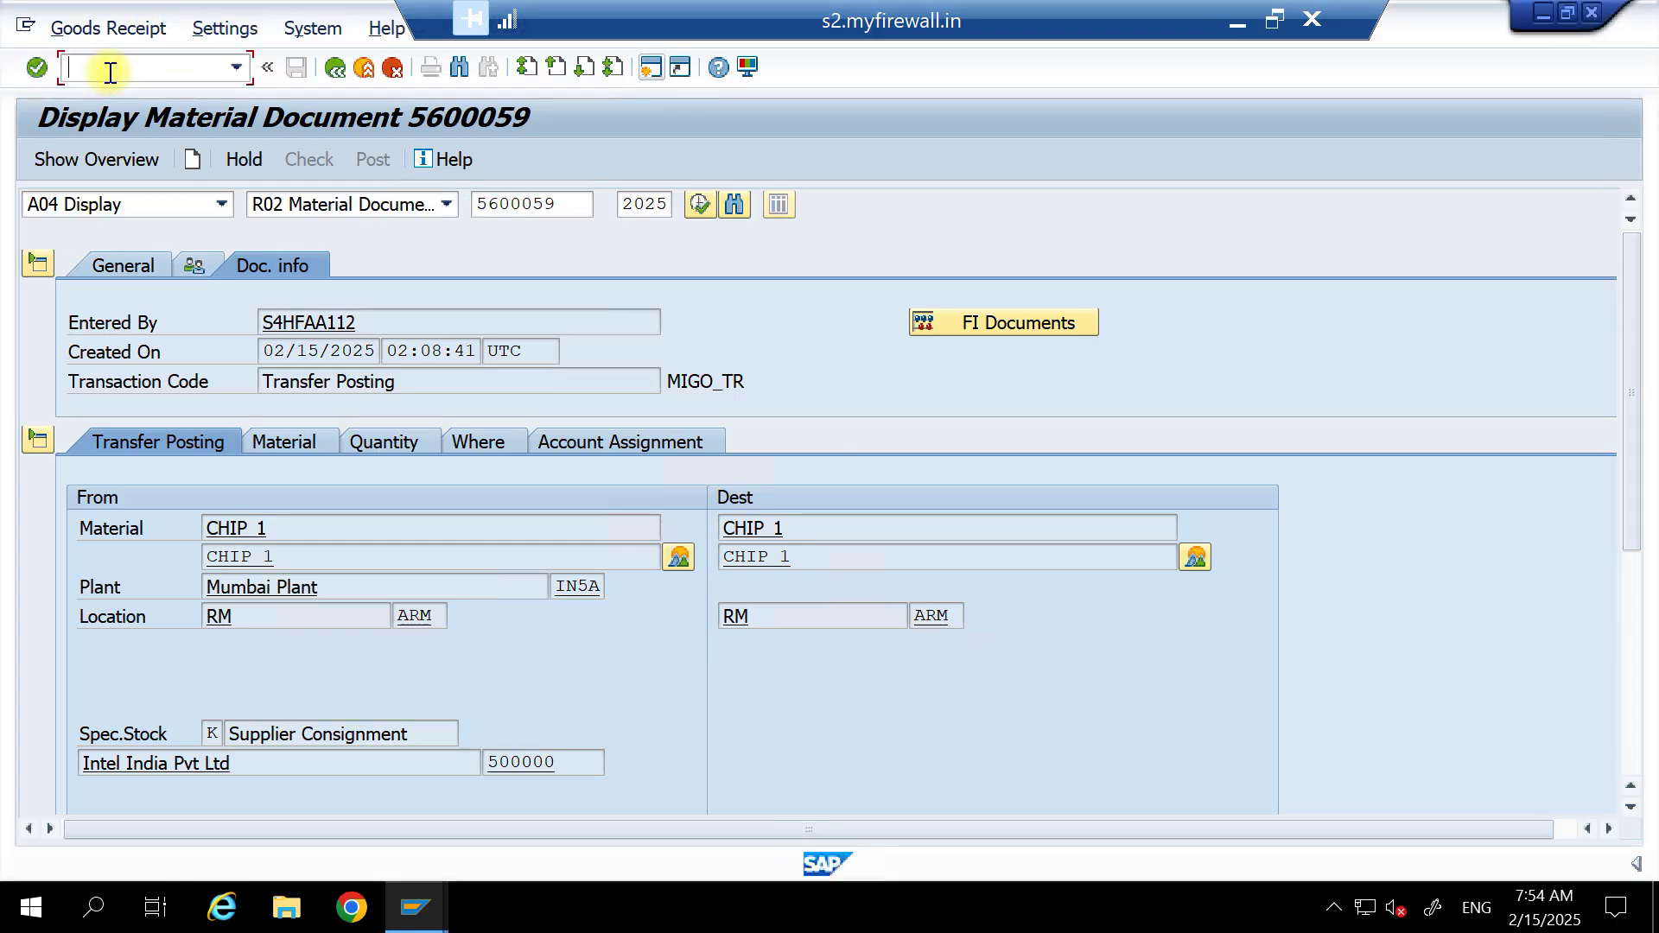
{"action": "type", "text": "/NMRKO"}
{"action": "key", "text": "Return"}
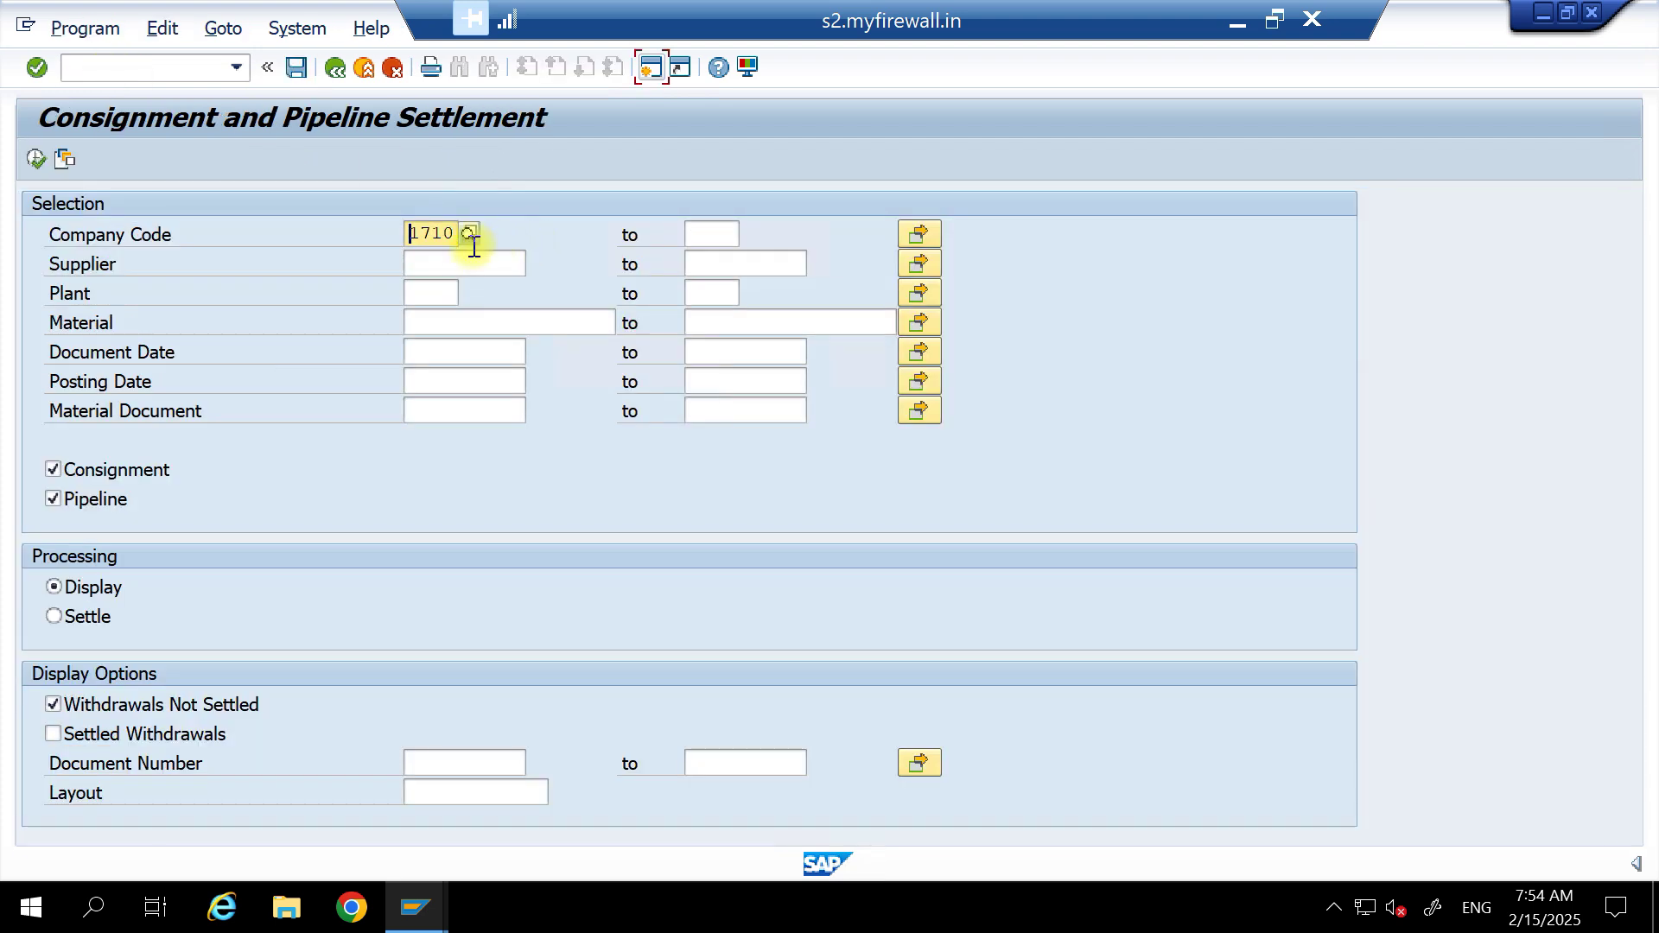
Restrict the consignment settlement selection to company code IN15, supplier 500000 and plant IN5A.
{"action": "double_click", "coordinate": [447, 232]}
{"action": "type", "text": "IN15"}
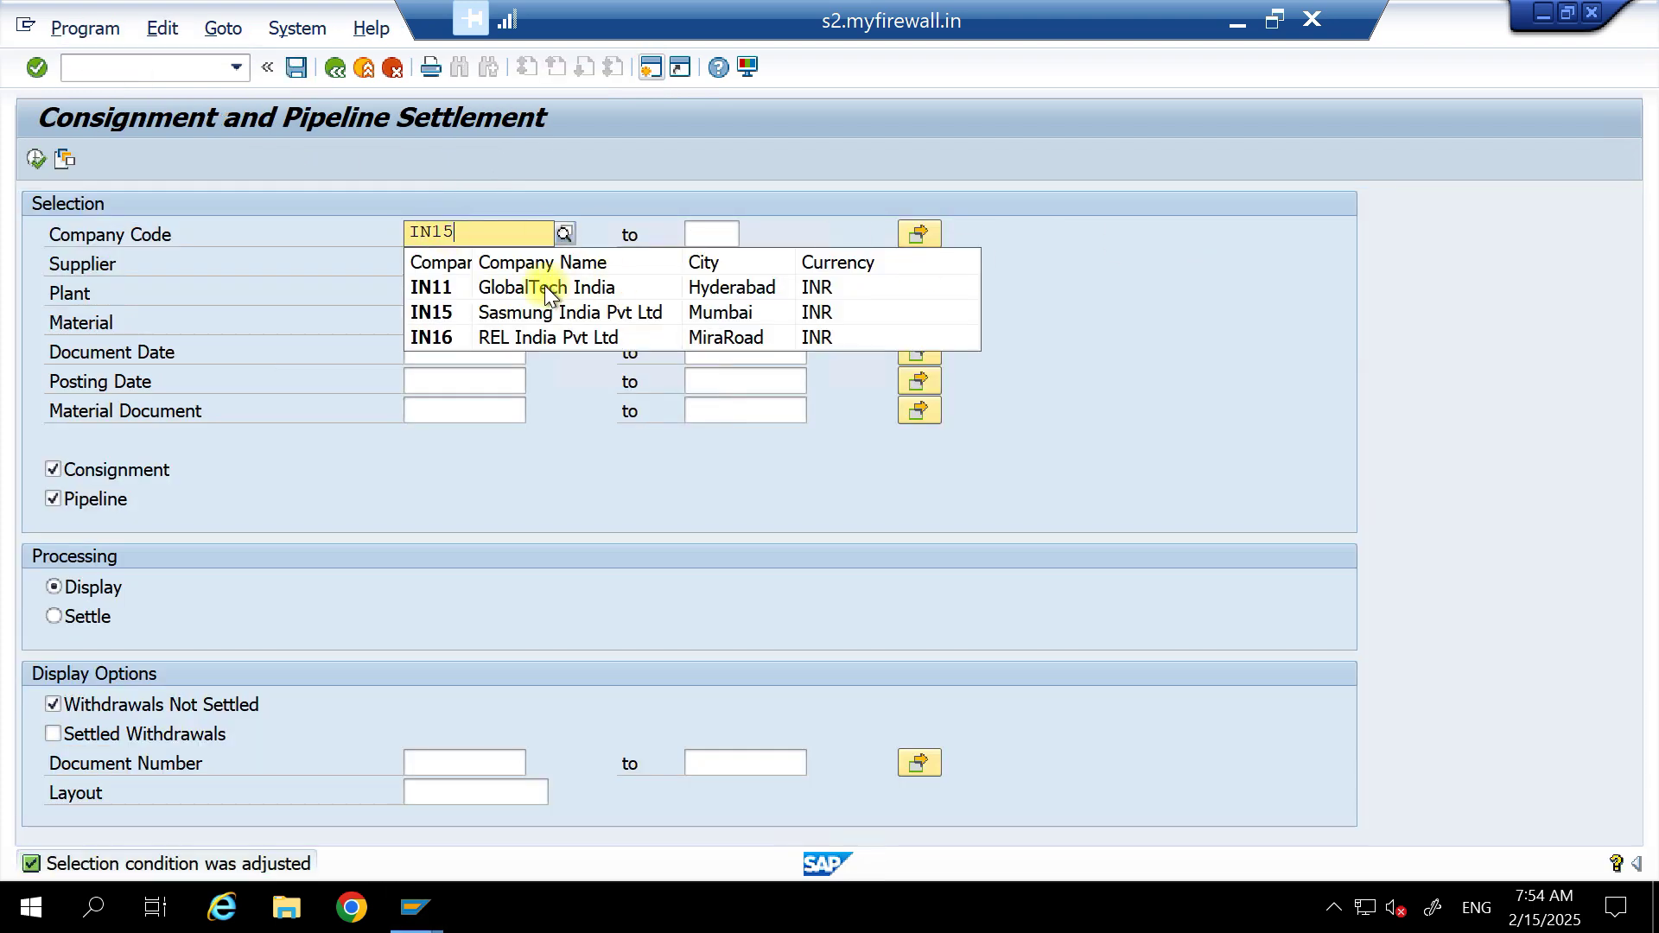
{"action": "left_click", "coordinate": [333, 287]}
{"action": "left_click", "coordinate": [430, 261]}
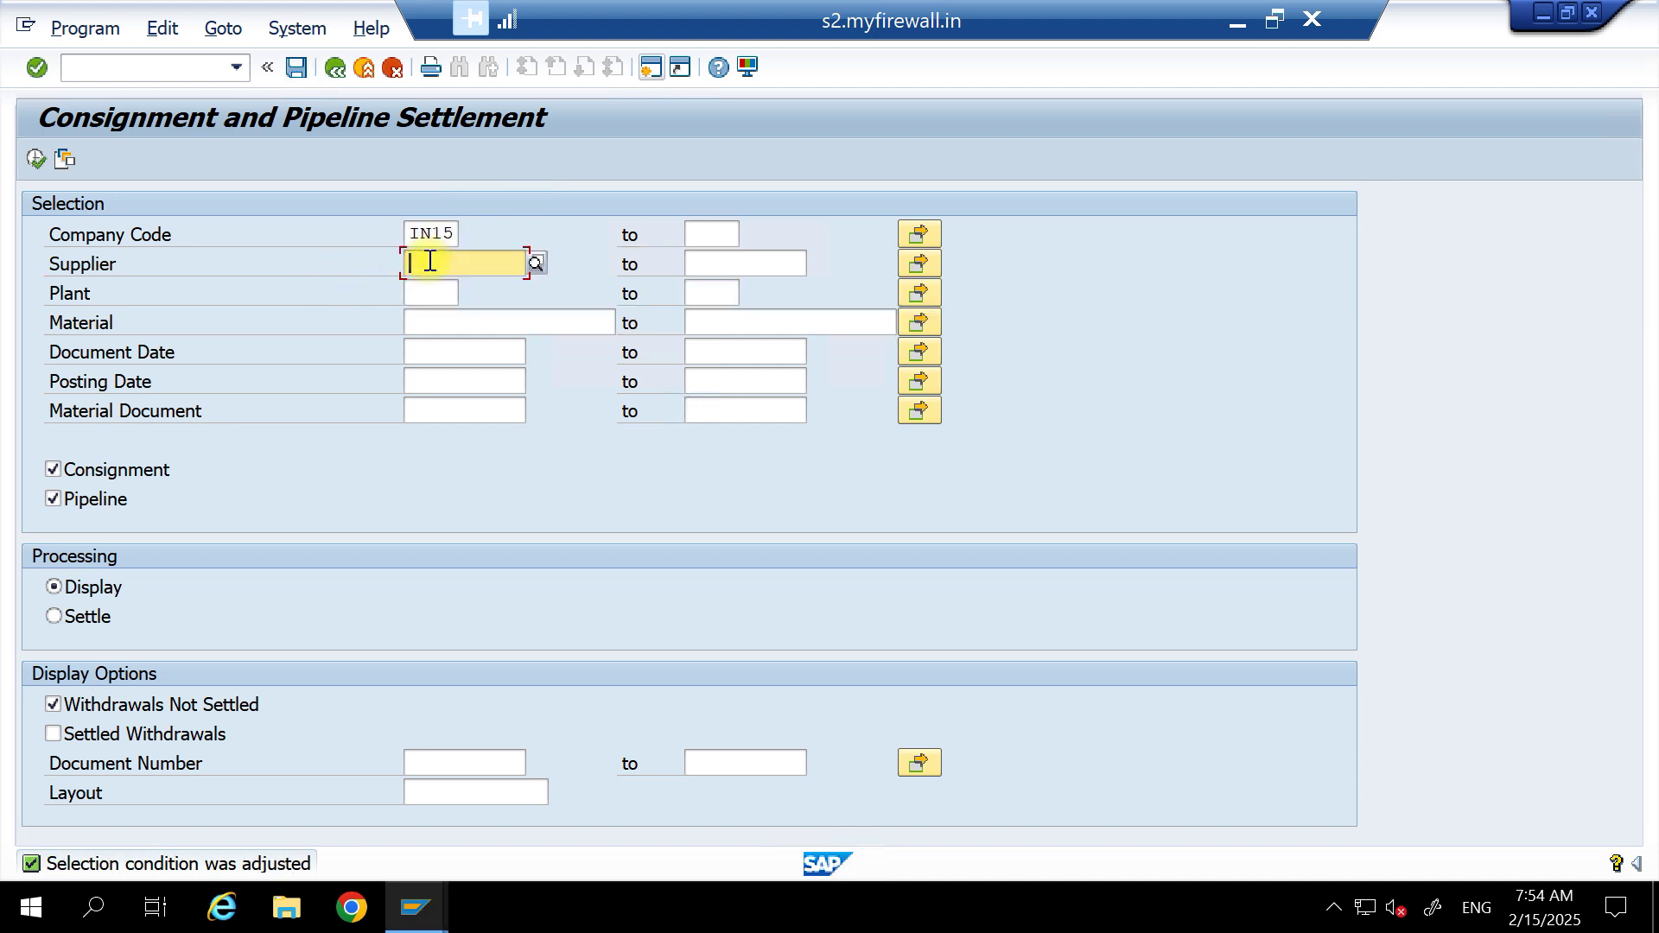
{"action": "type", "text": "50000"}
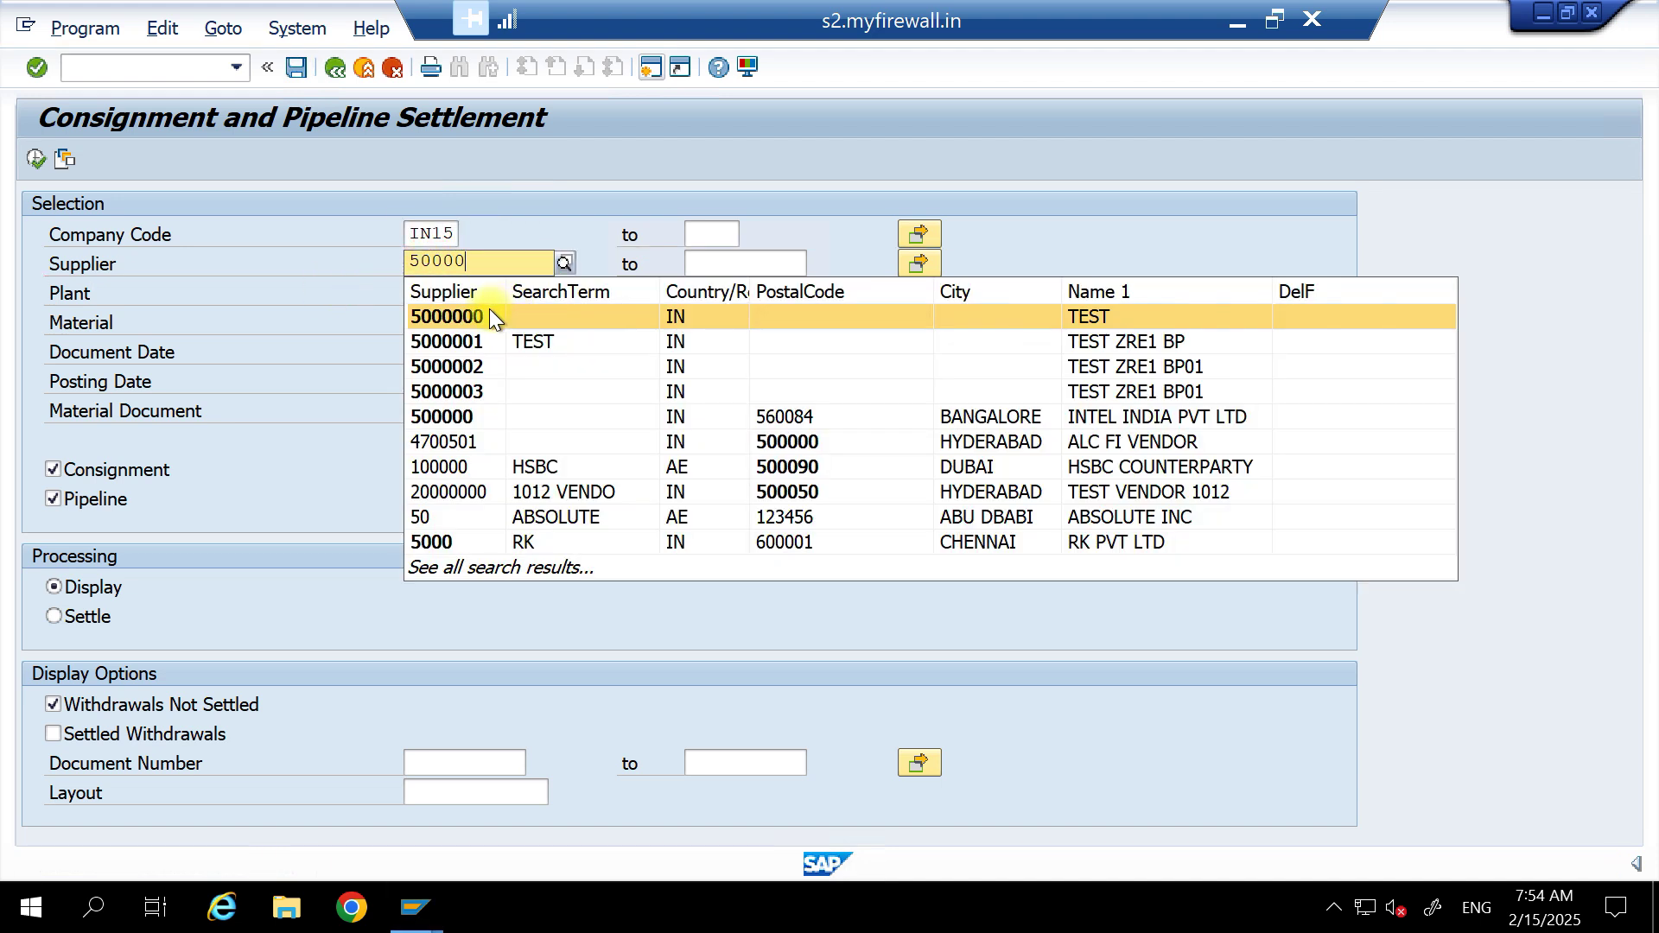
{"action": "left_click", "coordinate": [457, 420]}
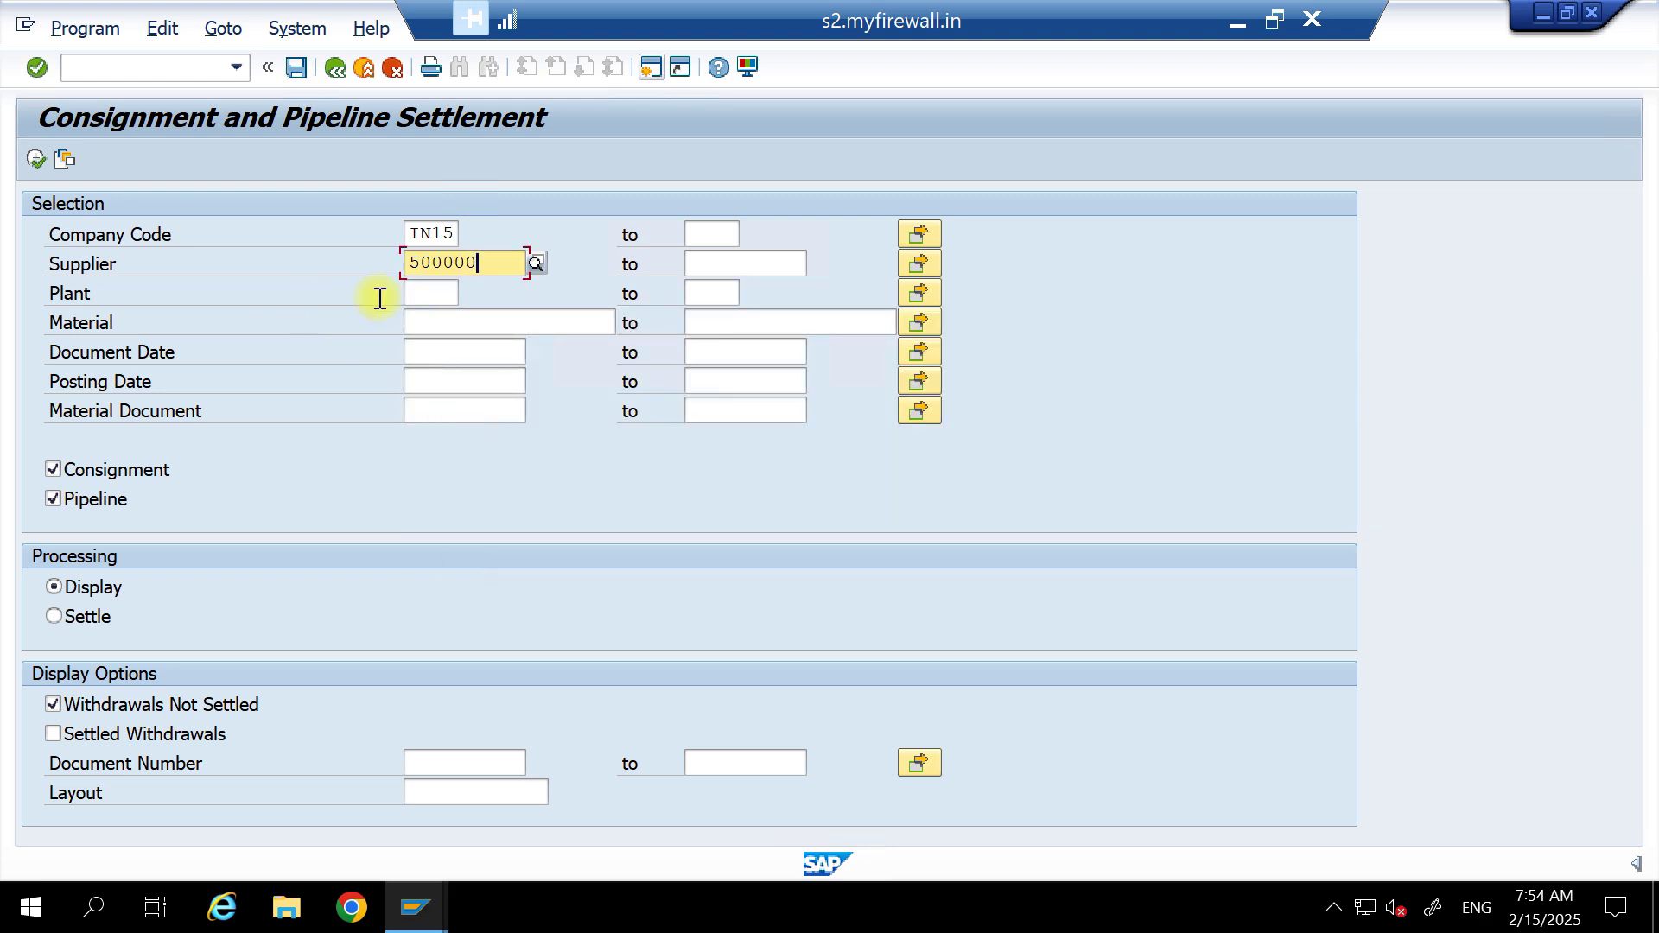
{"action": "left_click", "coordinate": [427, 298]}
{"action": "type", "text": "IN5A"}
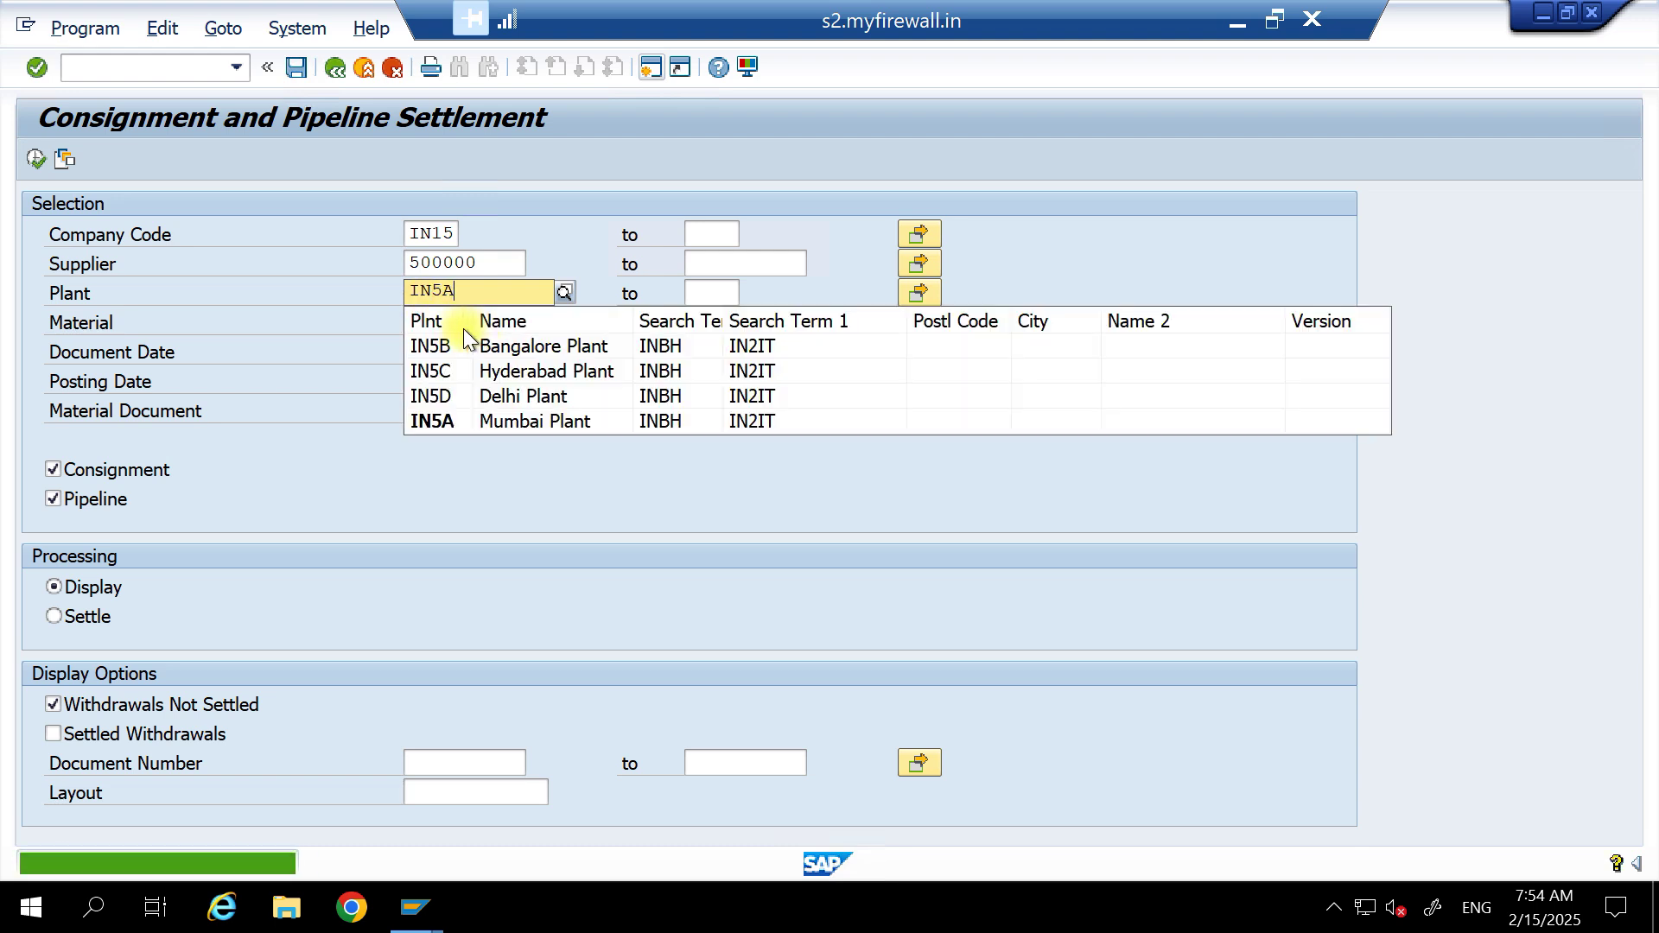
{"action": "left_click", "coordinate": [440, 421]}
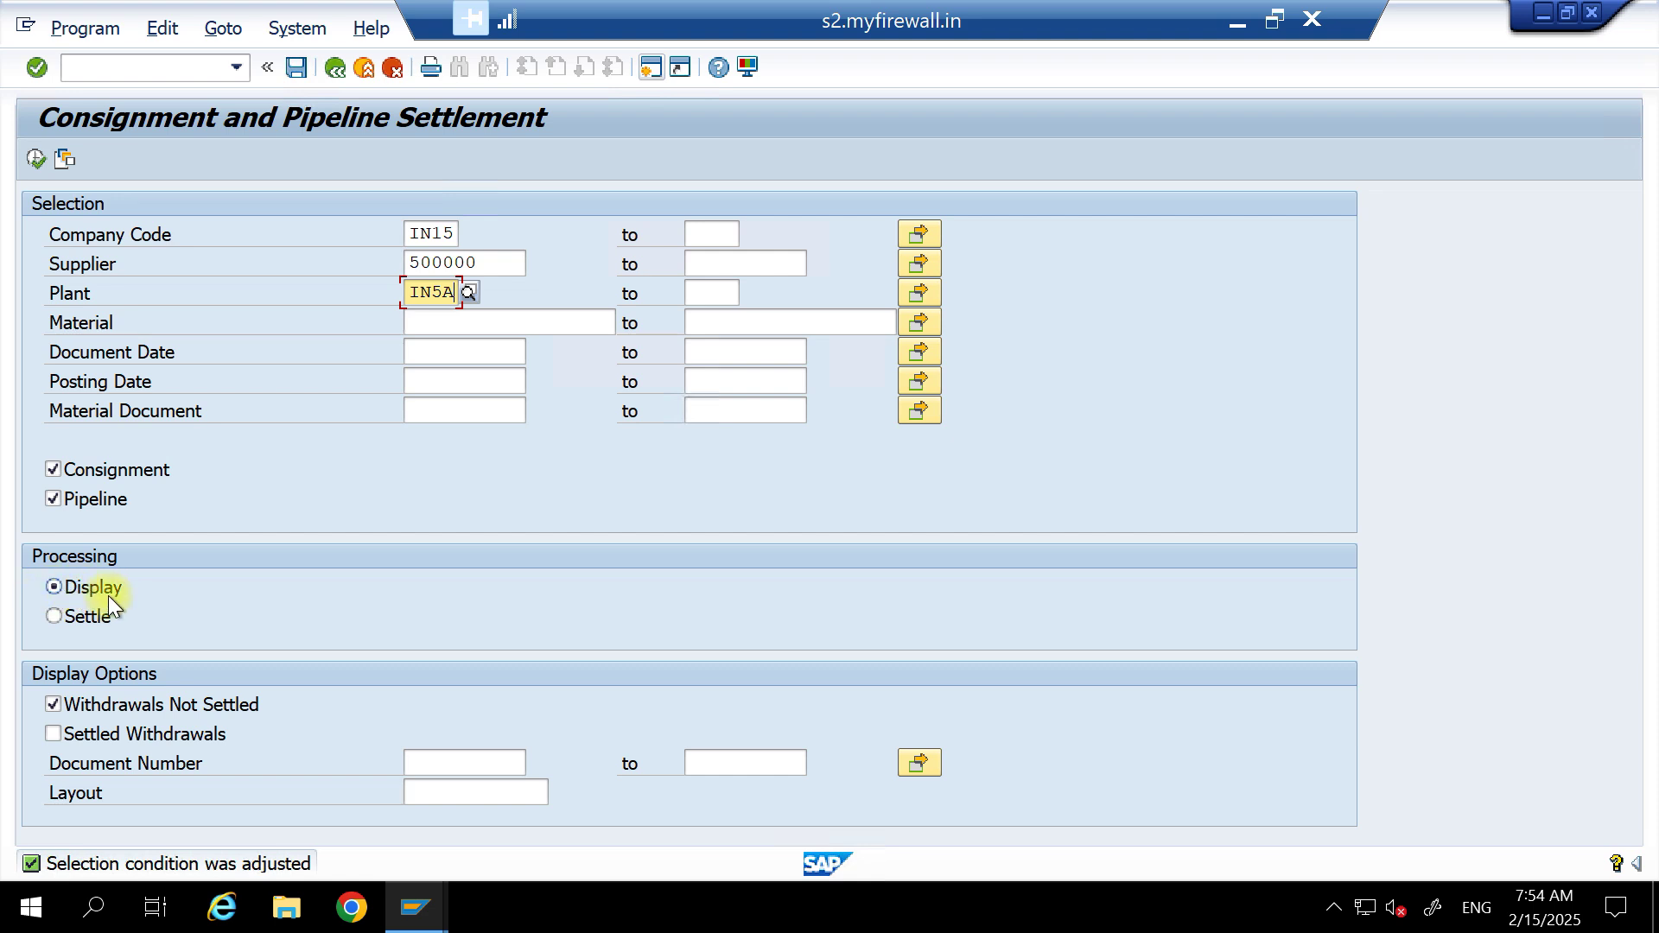
Preview the unsettled withdrawals with Display processing, return to the selection and try to settle them with Settle processing.
{"action": "left_click", "coordinate": [40, 168]}
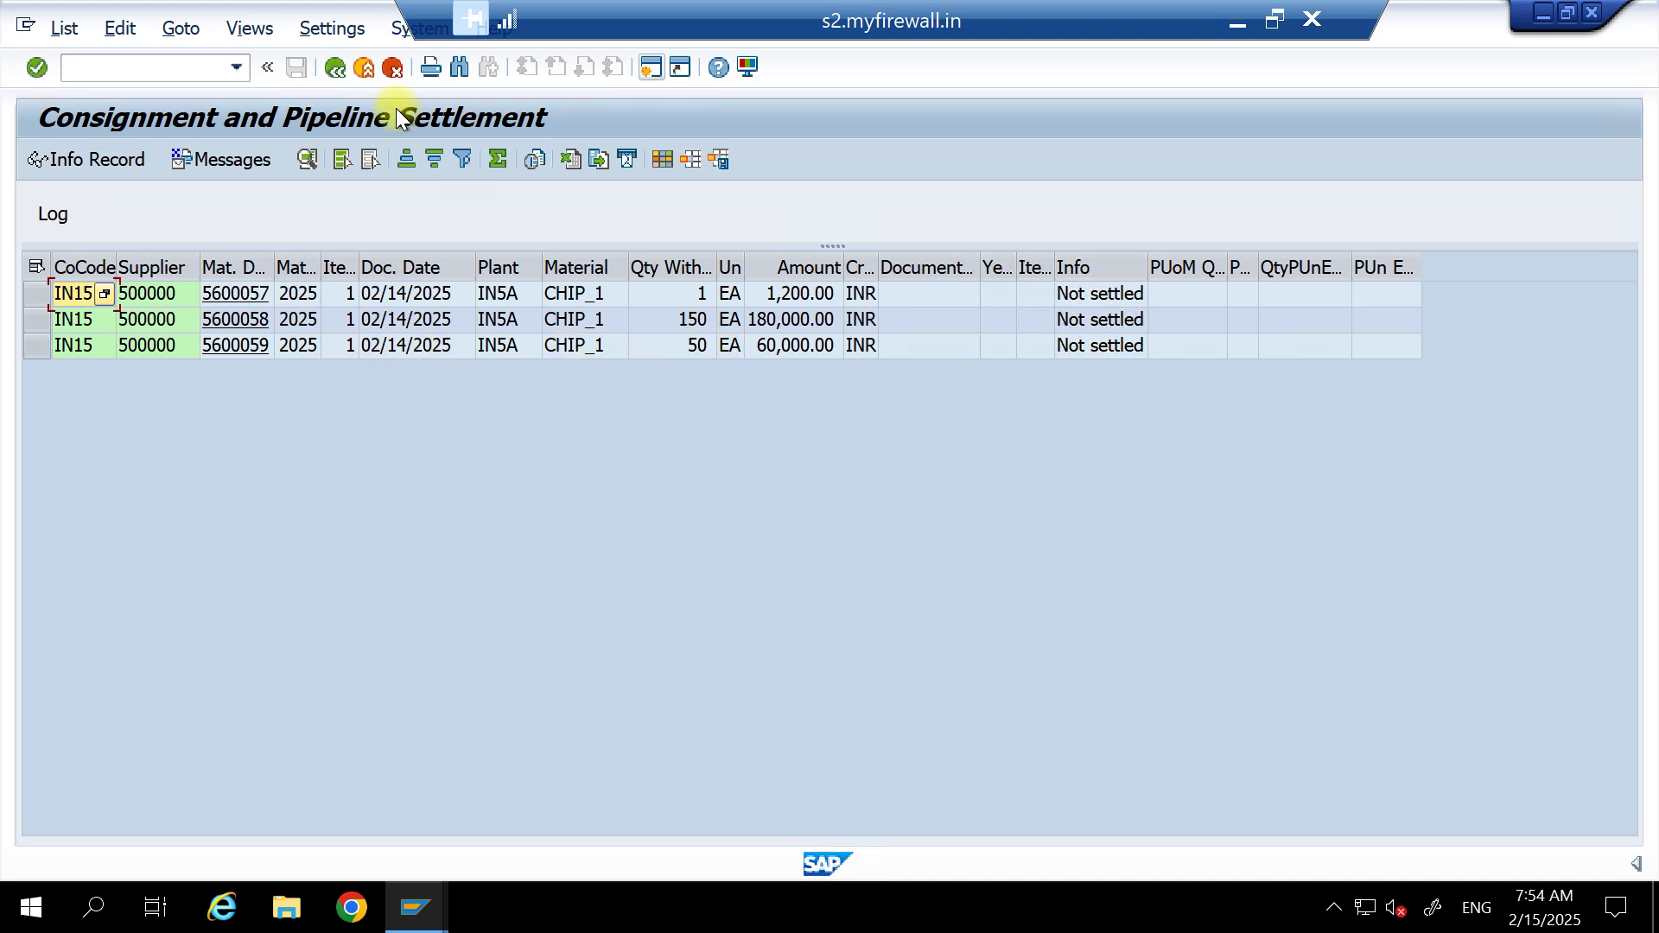
{"action": "left_click", "coordinate": [338, 69]}
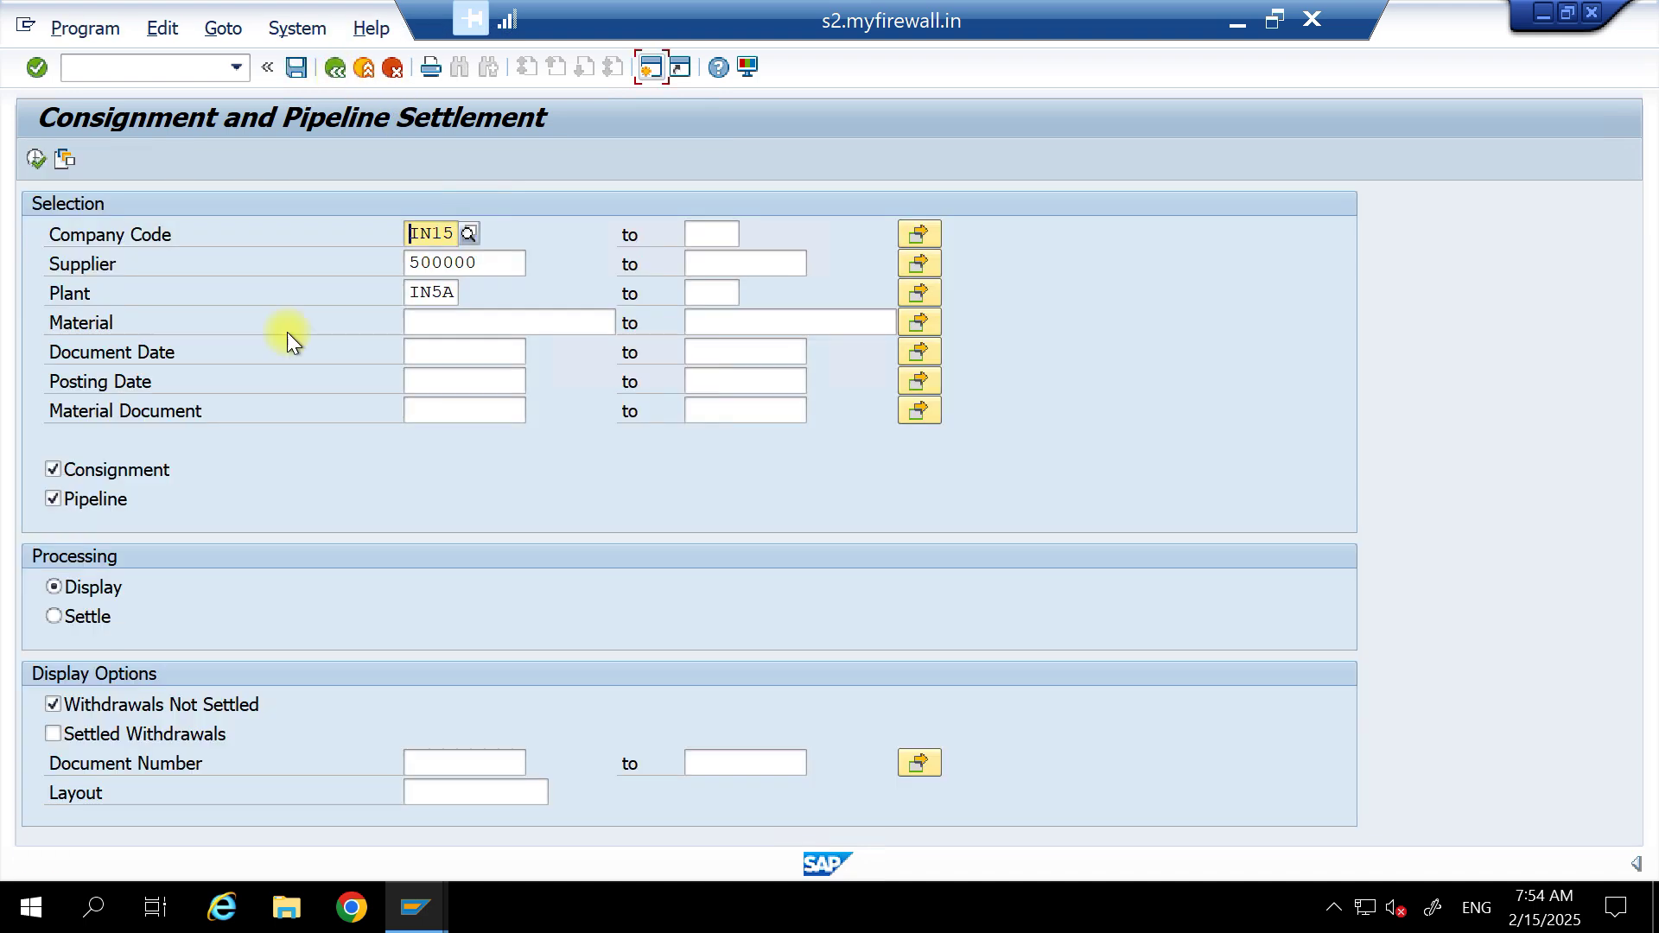
{"action": "left_click", "coordinate": [54, 616]}
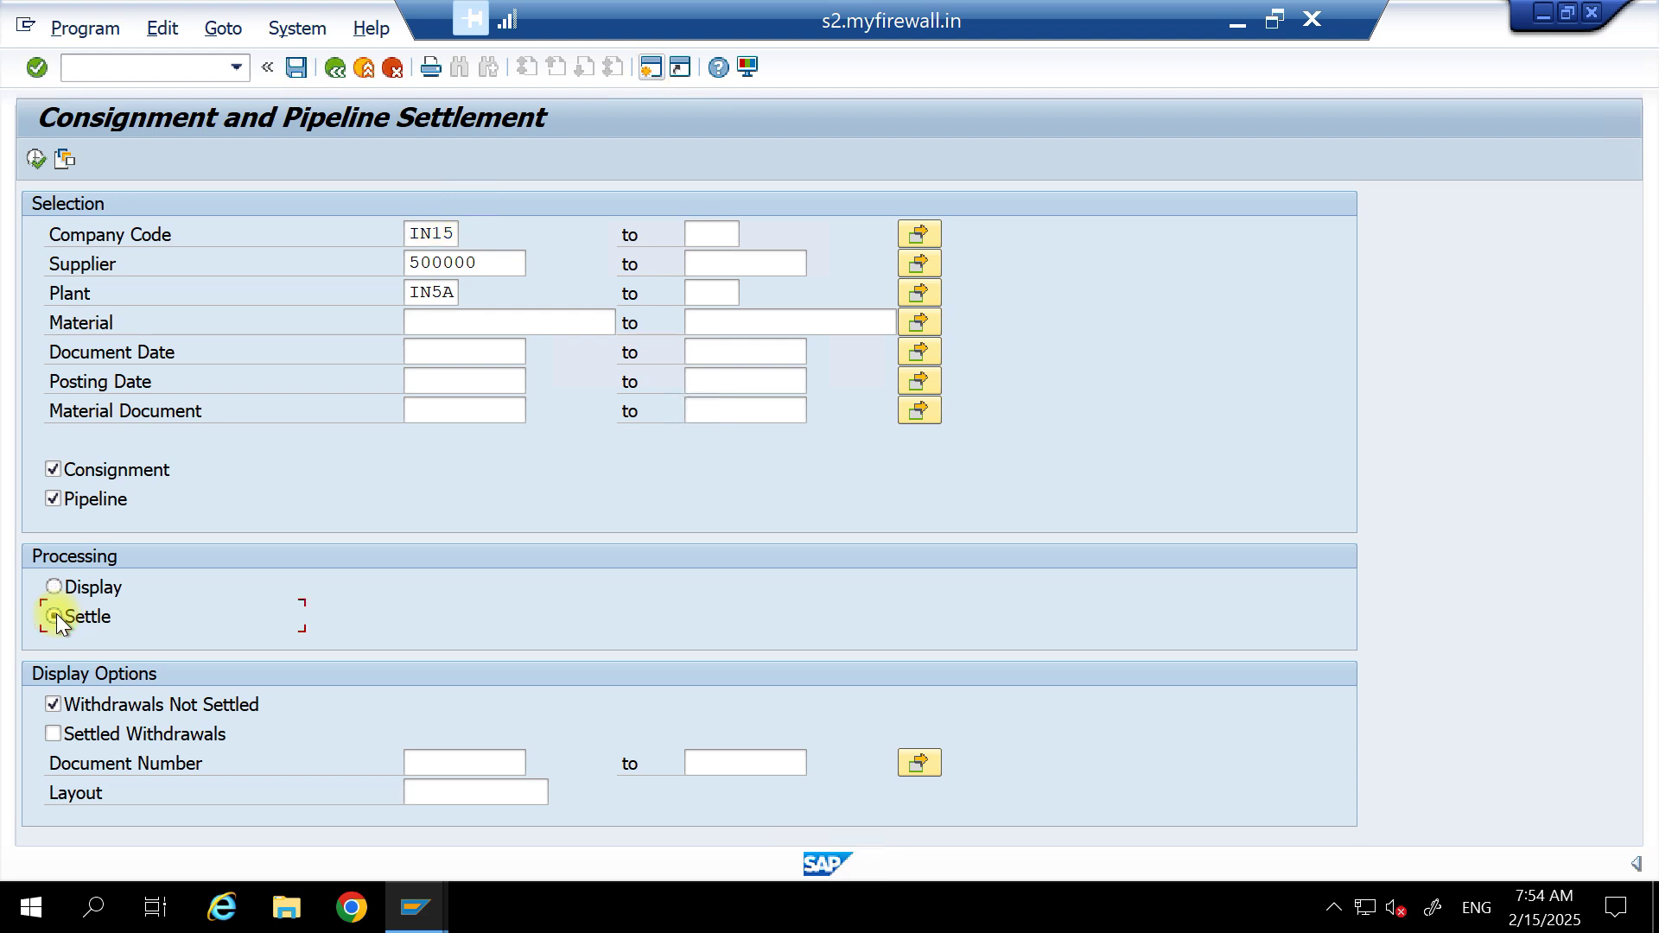
{"action": "left_click", "coordinate": [38, 166]}
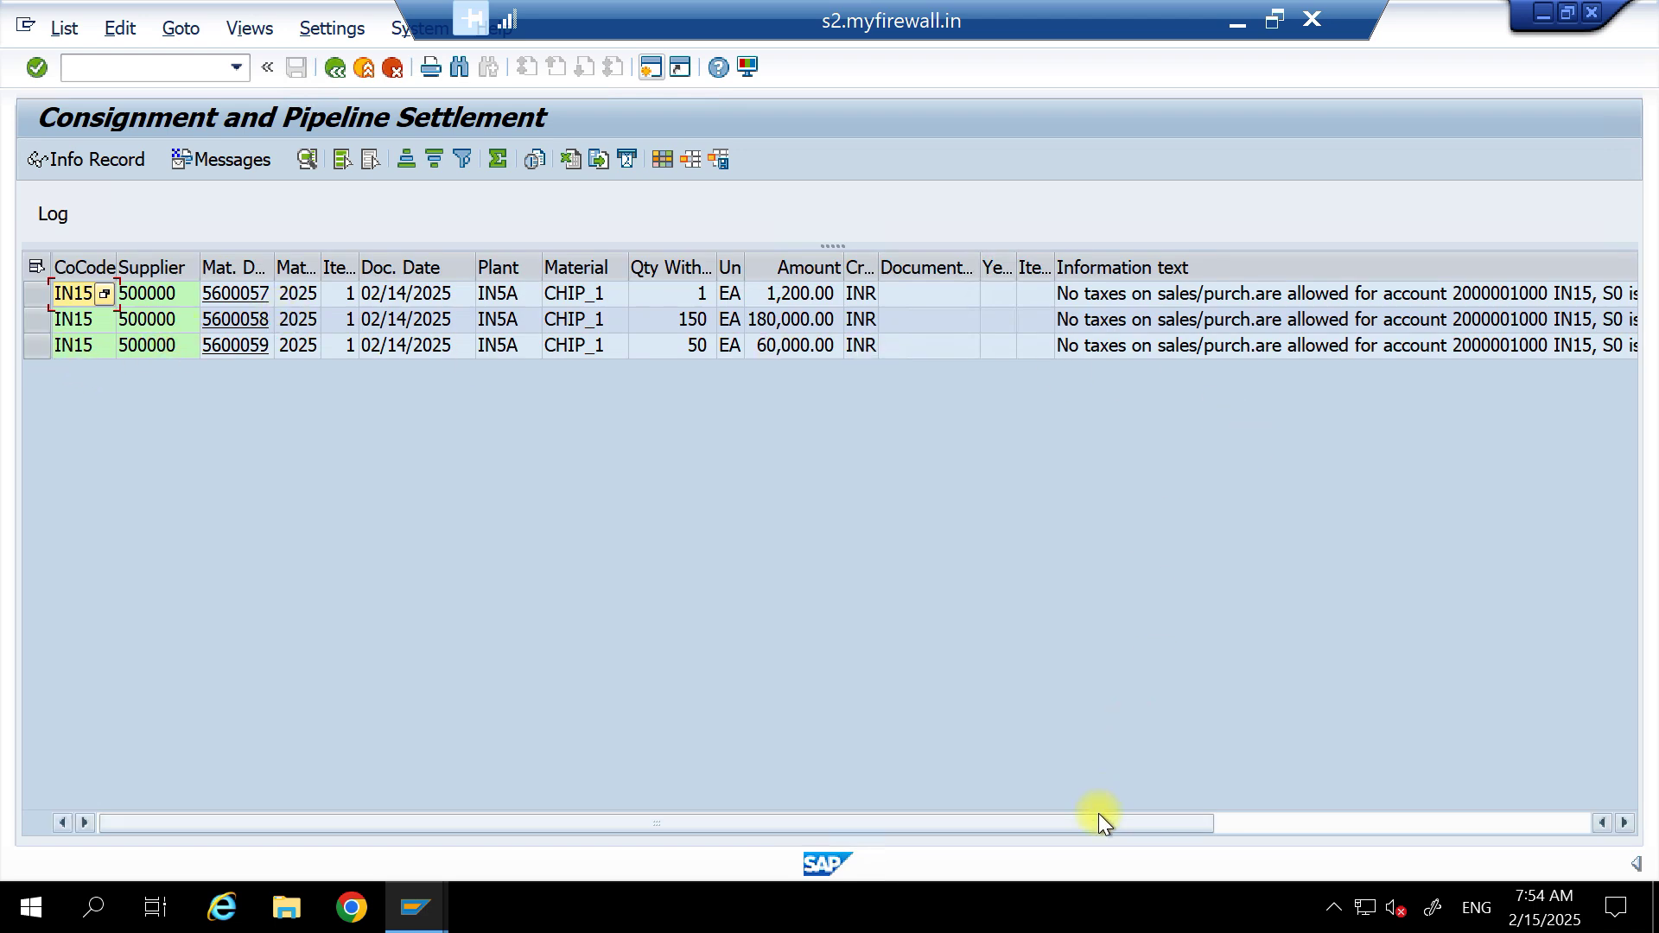
Open the full information message for the last settlement line and copy the G/L account number from it.
{"action": "left_click_drag", "start_coordinate": [1098, 812], "coordinate": [1254, 793]}
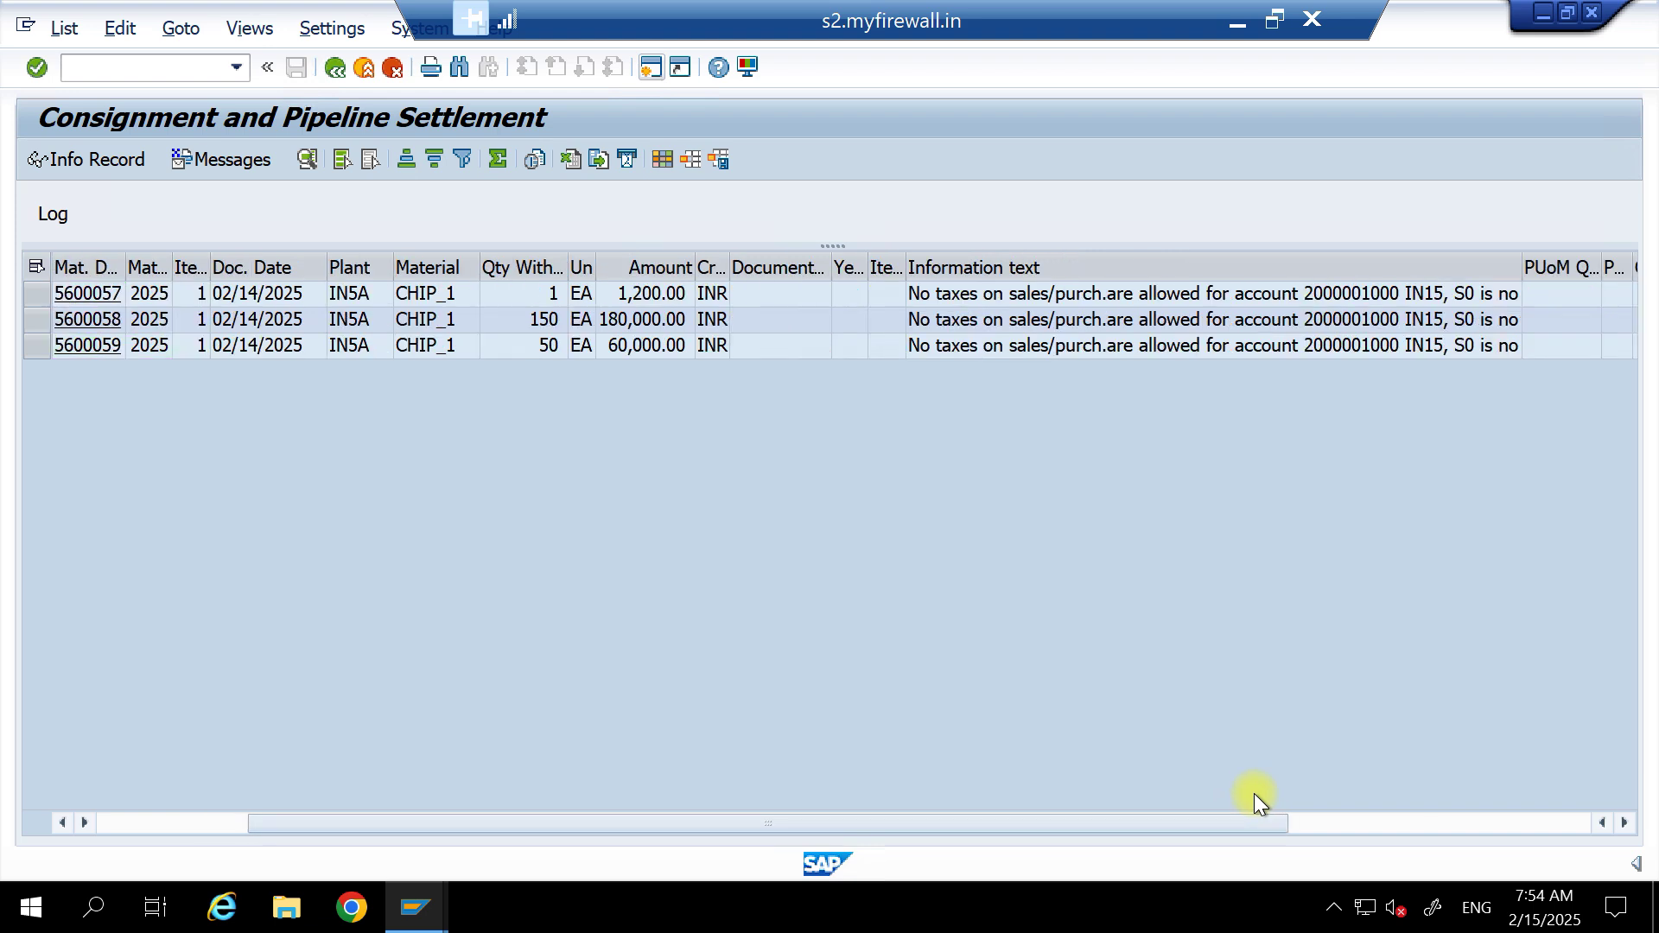
{"action": "left_click", "coordinate": [1357, 349]}
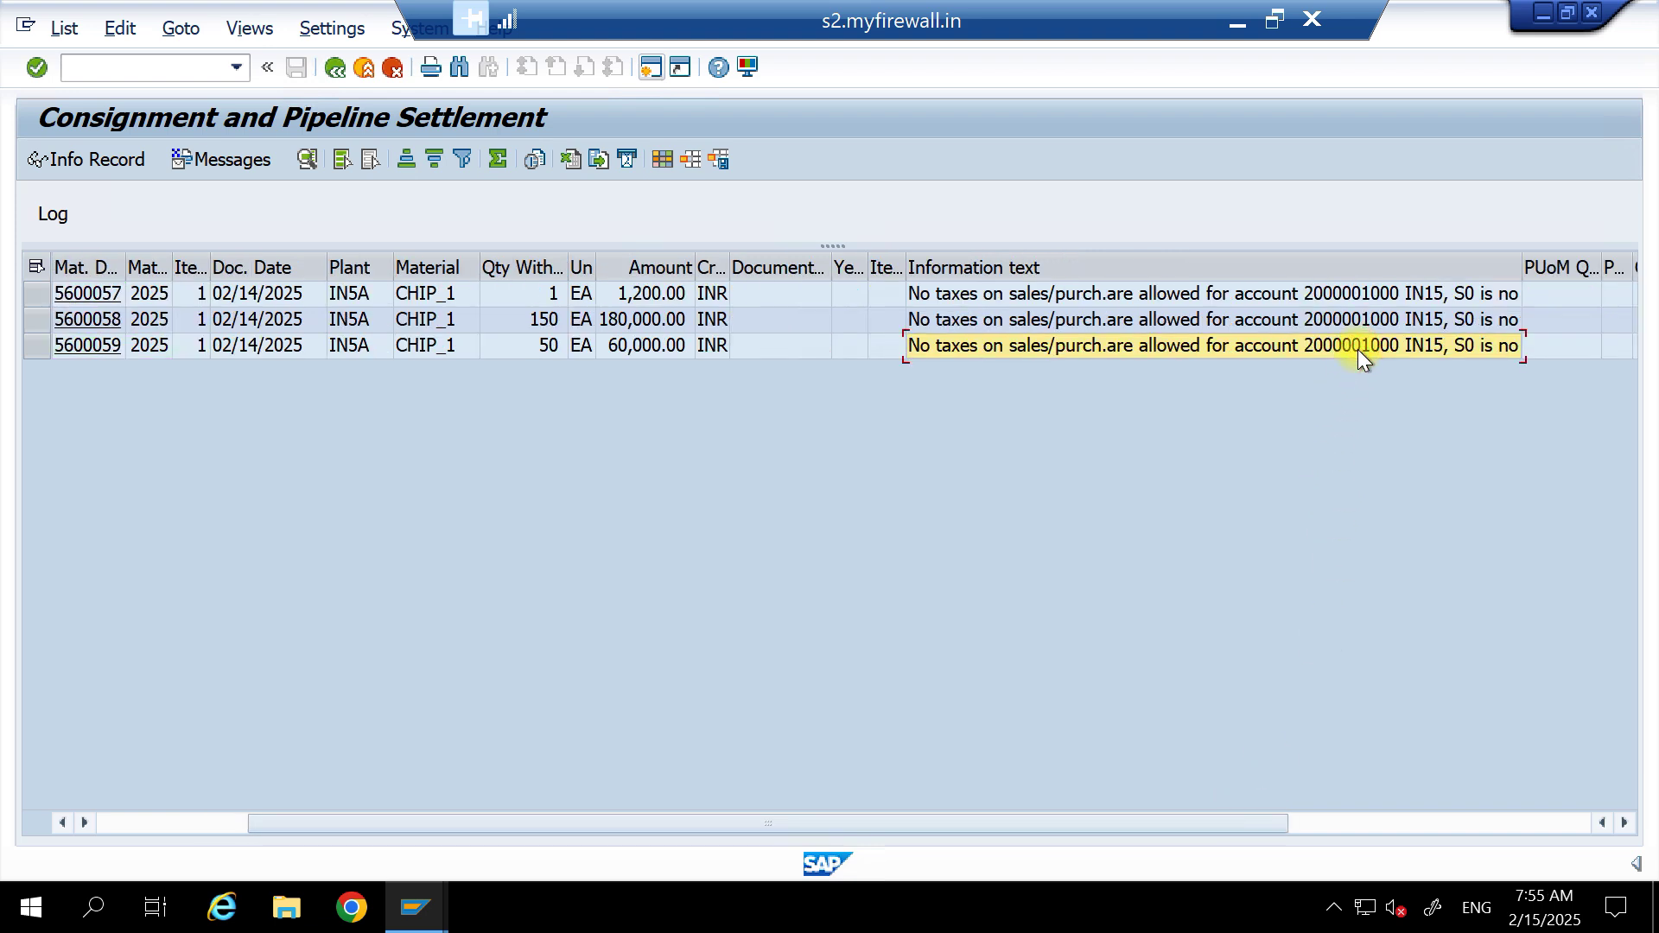
{"action": "double_click", "coordinate": [1357, 349]}
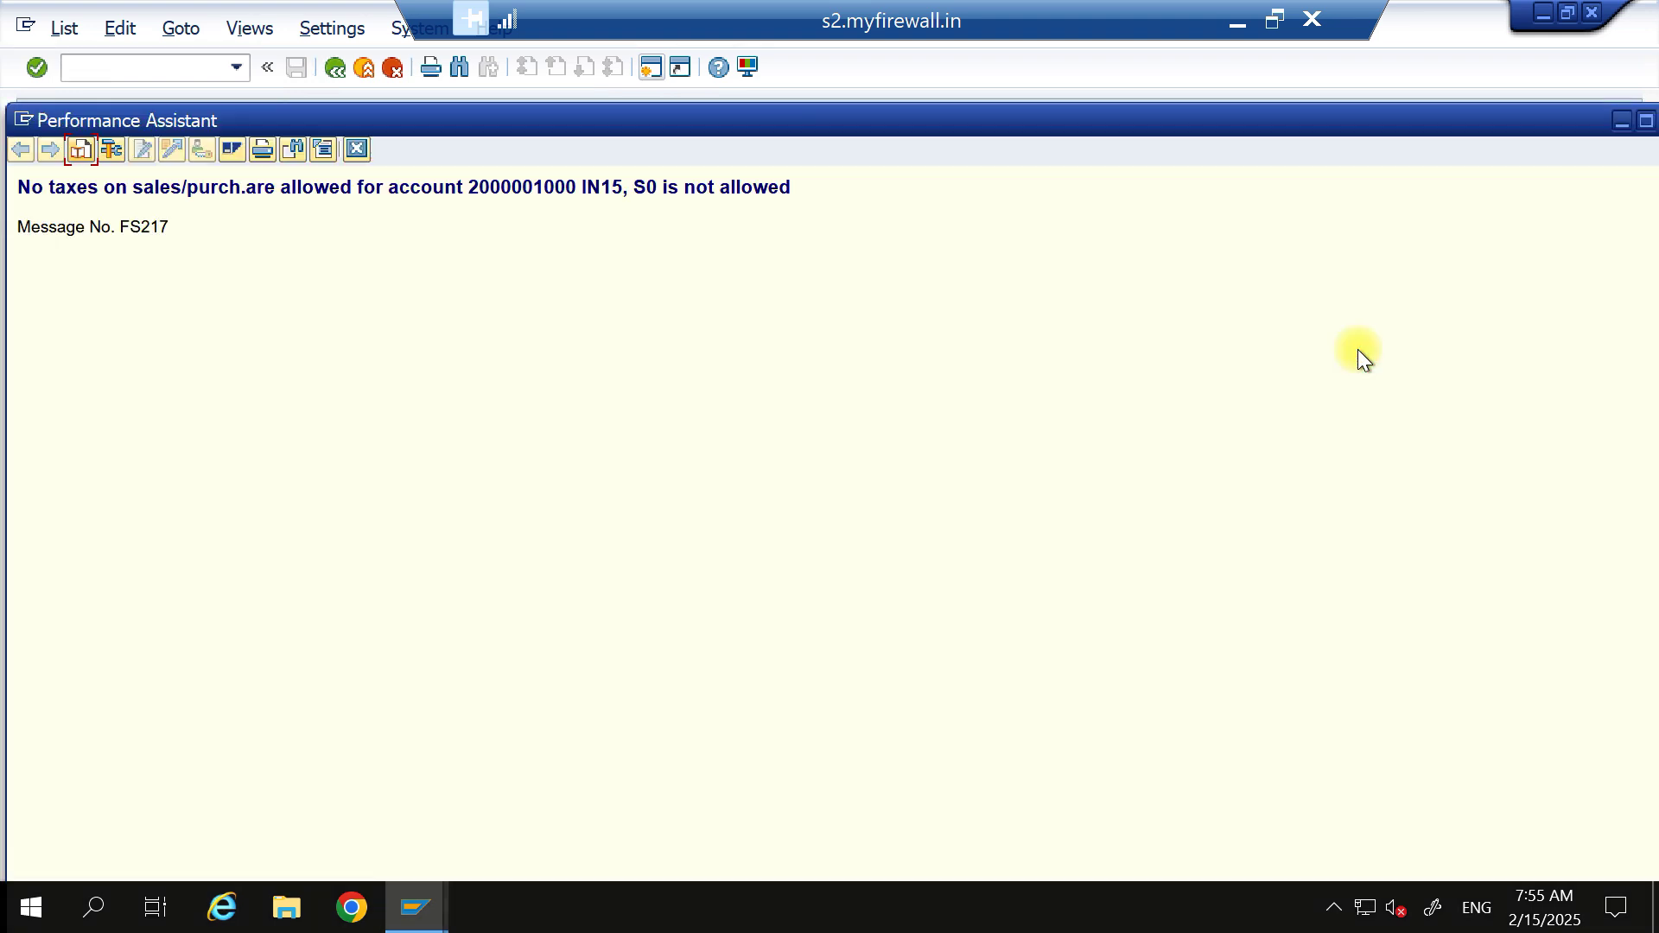
{"action": "double_click", "coordinate": [506, 188]}
{"action": "key", "text": "ctrl+c"}
Switch to the other SAP session and start transaction FS00.
{"action": "left_click", "coordinate": [416, 906]}
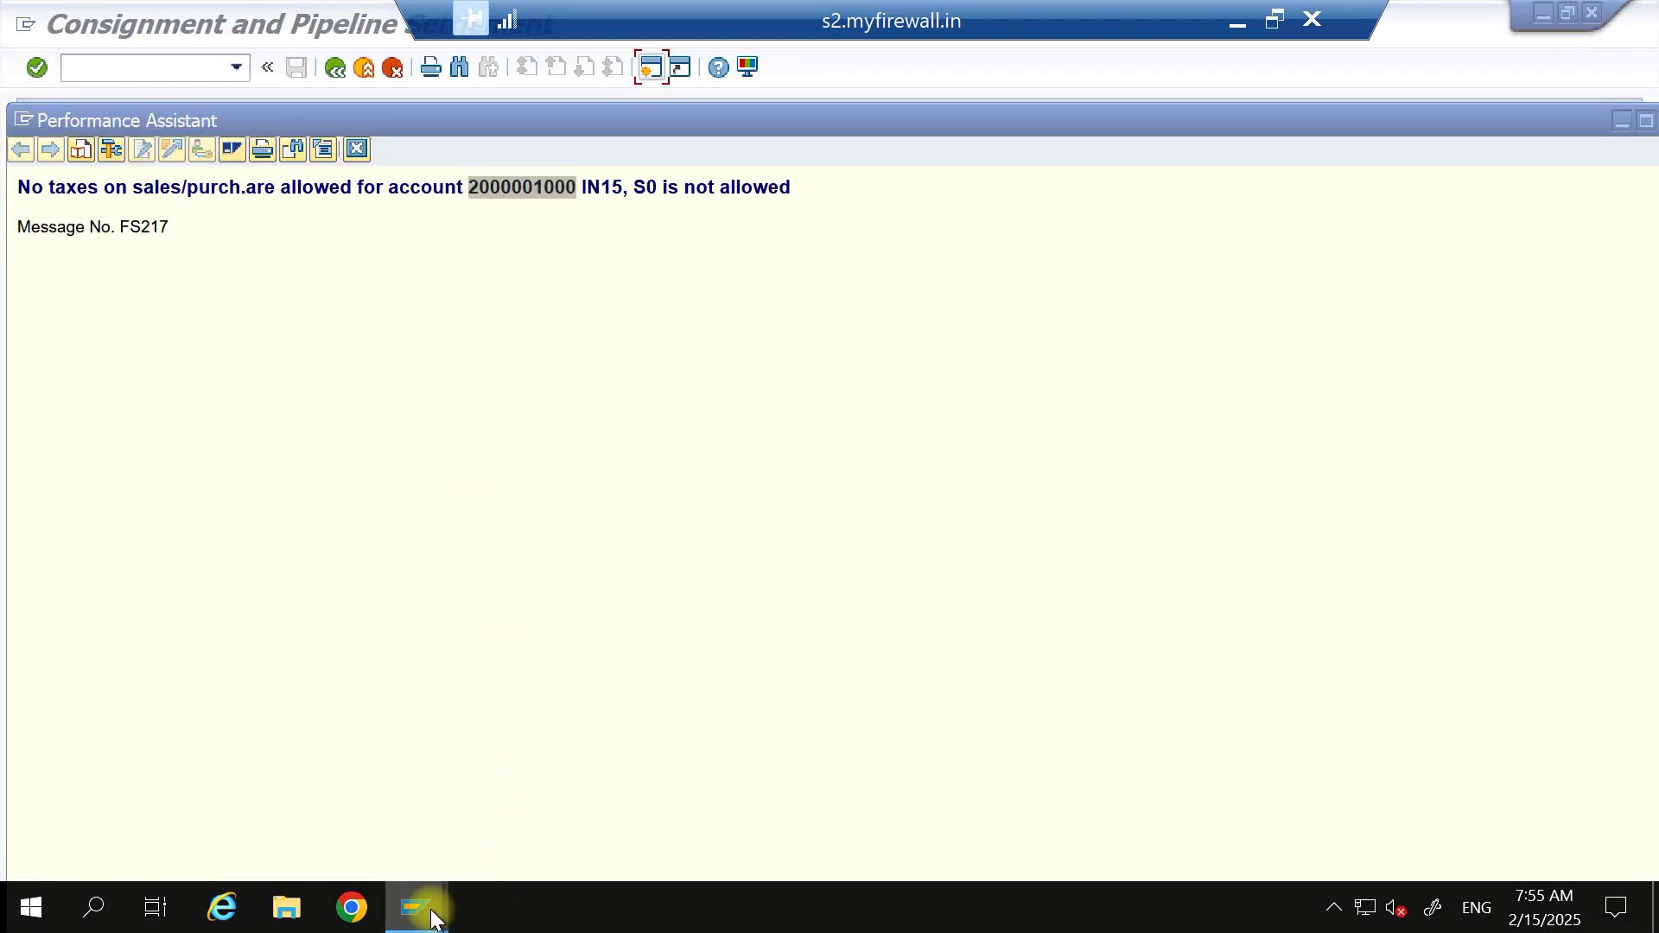
{"action": "left_click", "coordinate": [570, 767]}
{"action": "left_click", "coordinate": [140, 60]}
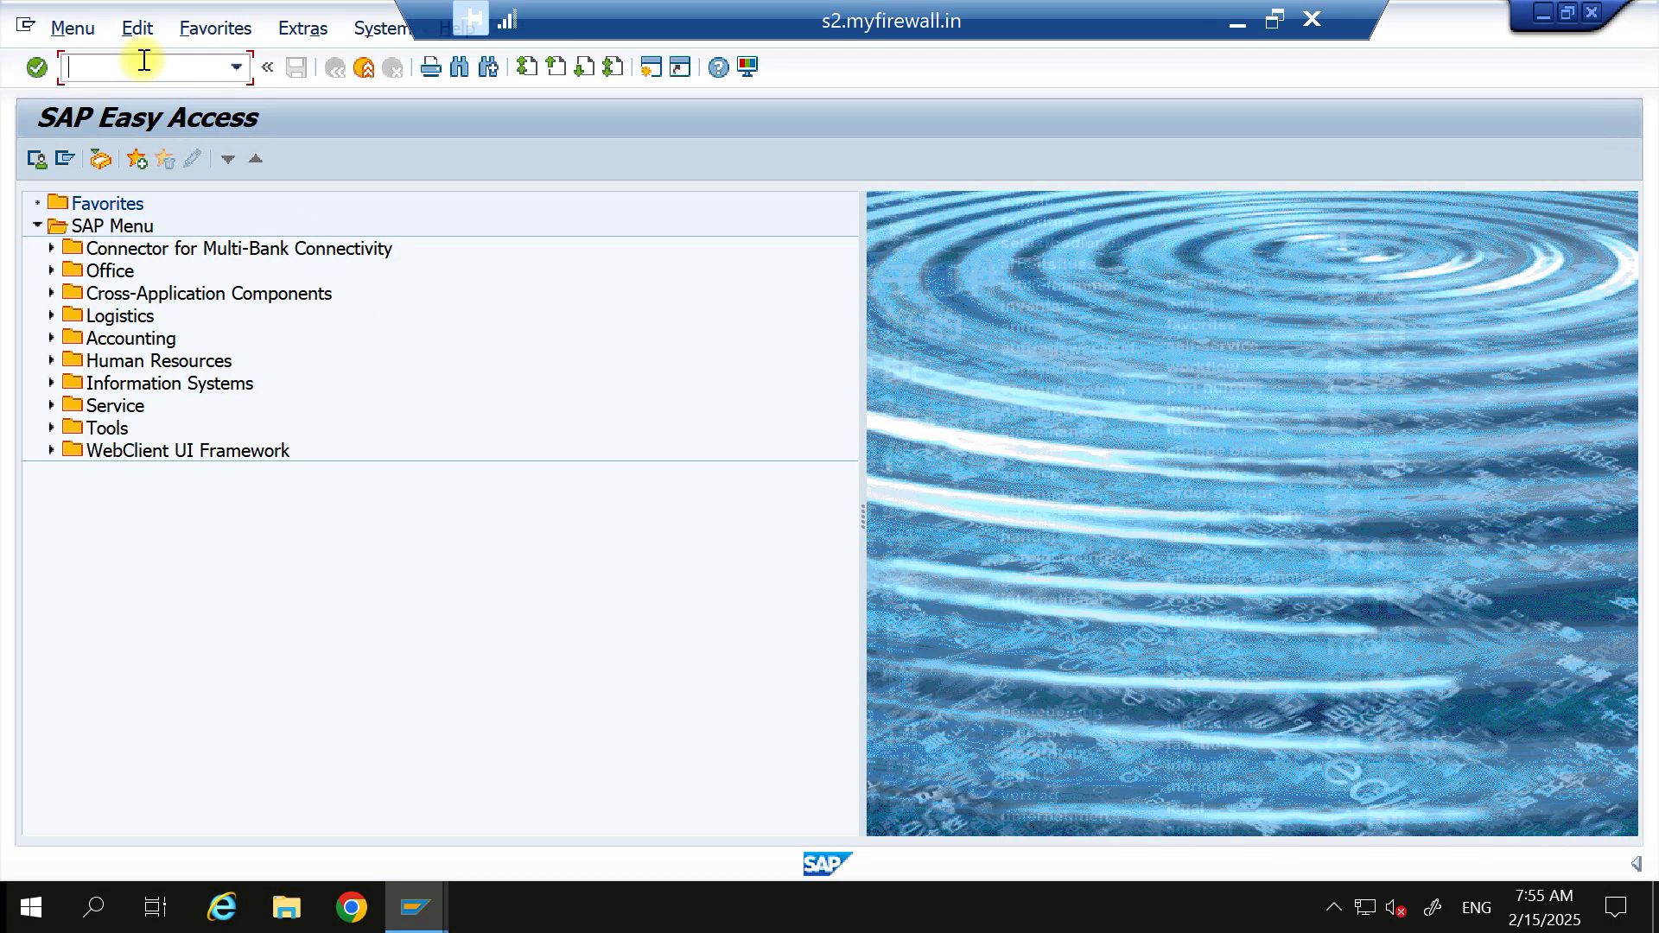
{"action": "type", "text": "FS00"}
{"action": "key", "text": "Return"}
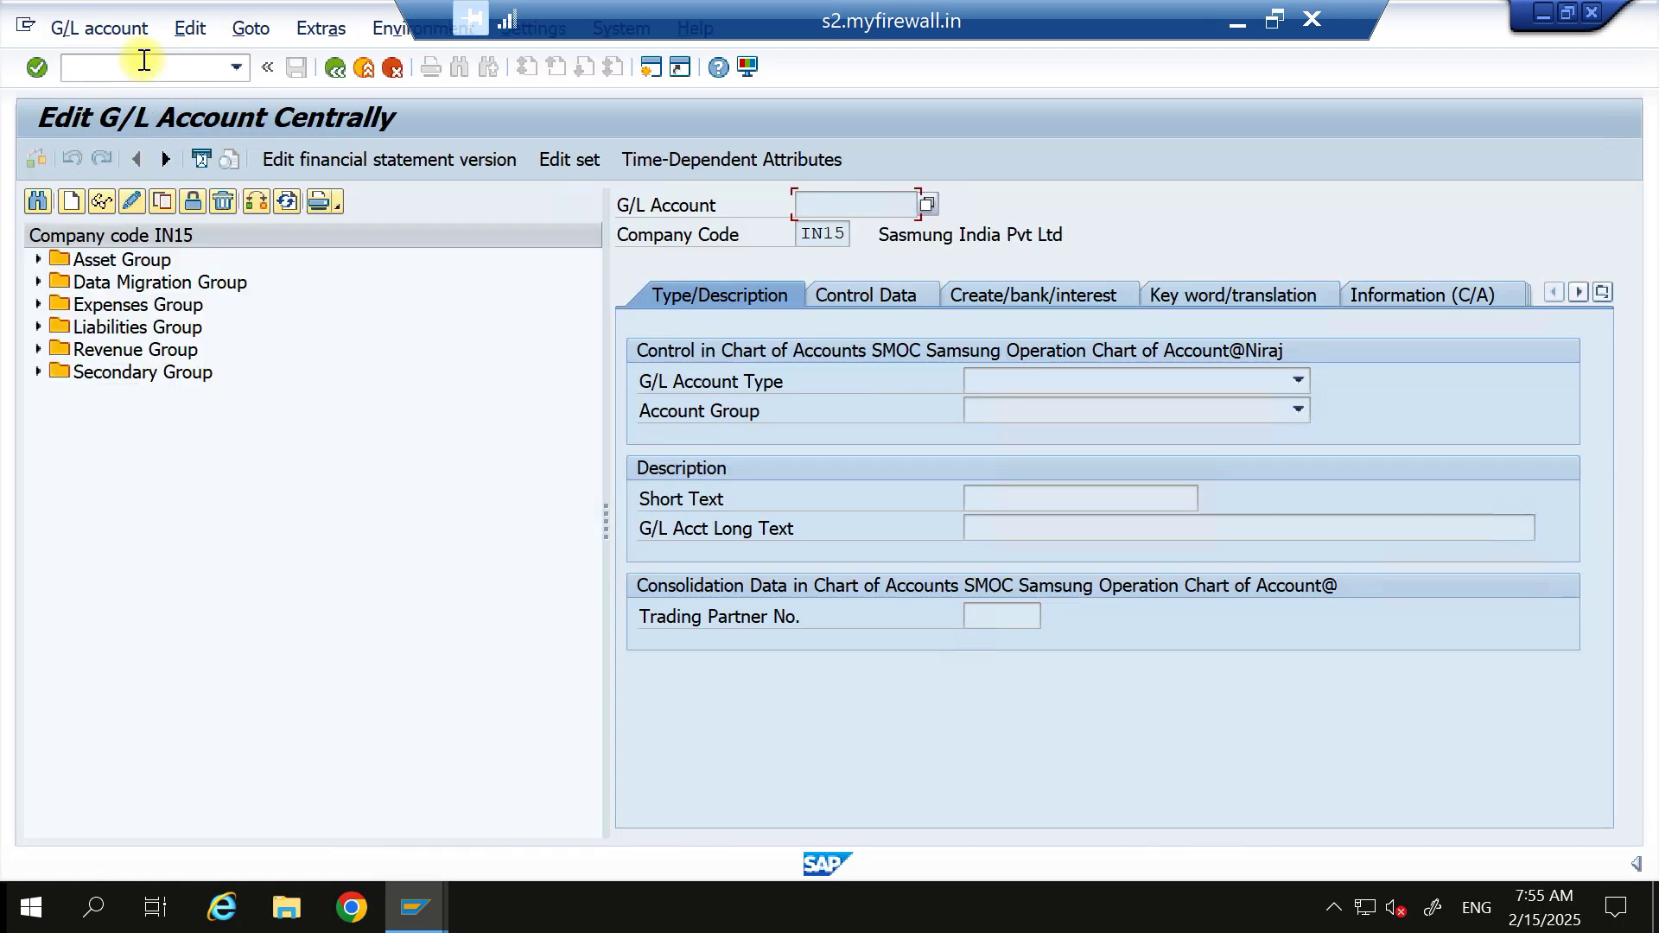
Find the G/L account by the copied number in the company code IN15 account list and open Consignment-Payable.
{"action": "left_click", "coordinate": [49, 201]}
{"action": "key", "text": "ctrl+v"}
{"action": "key", "text": "Return"}
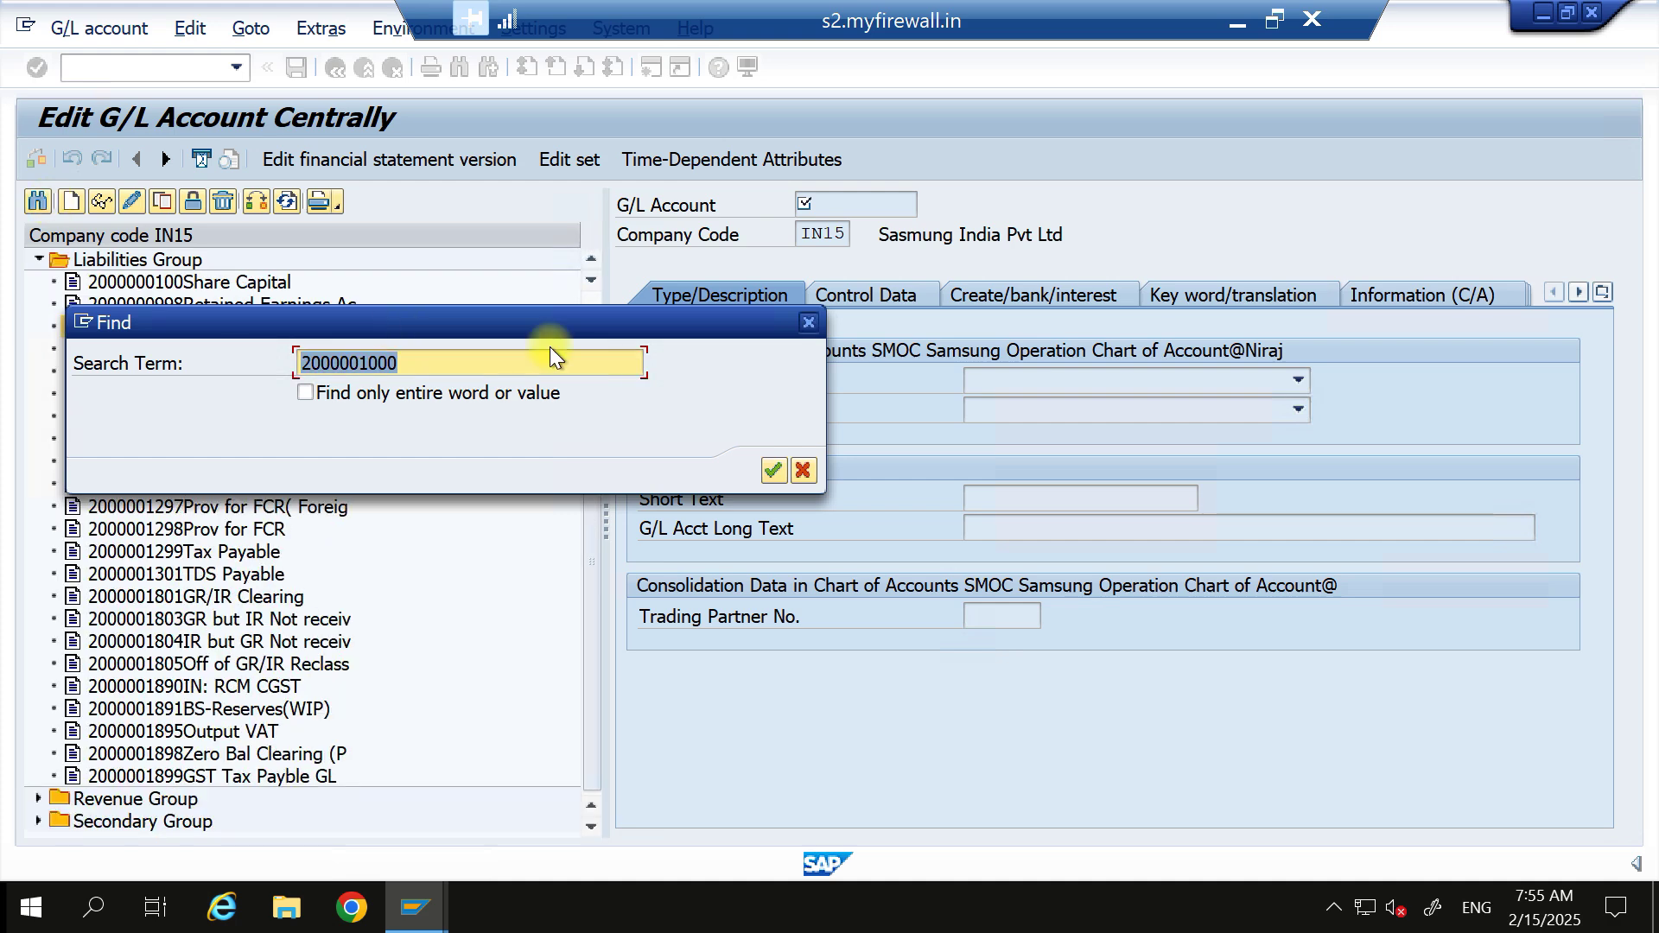
{"action": "left_click", "coordinate": [801, 324]}
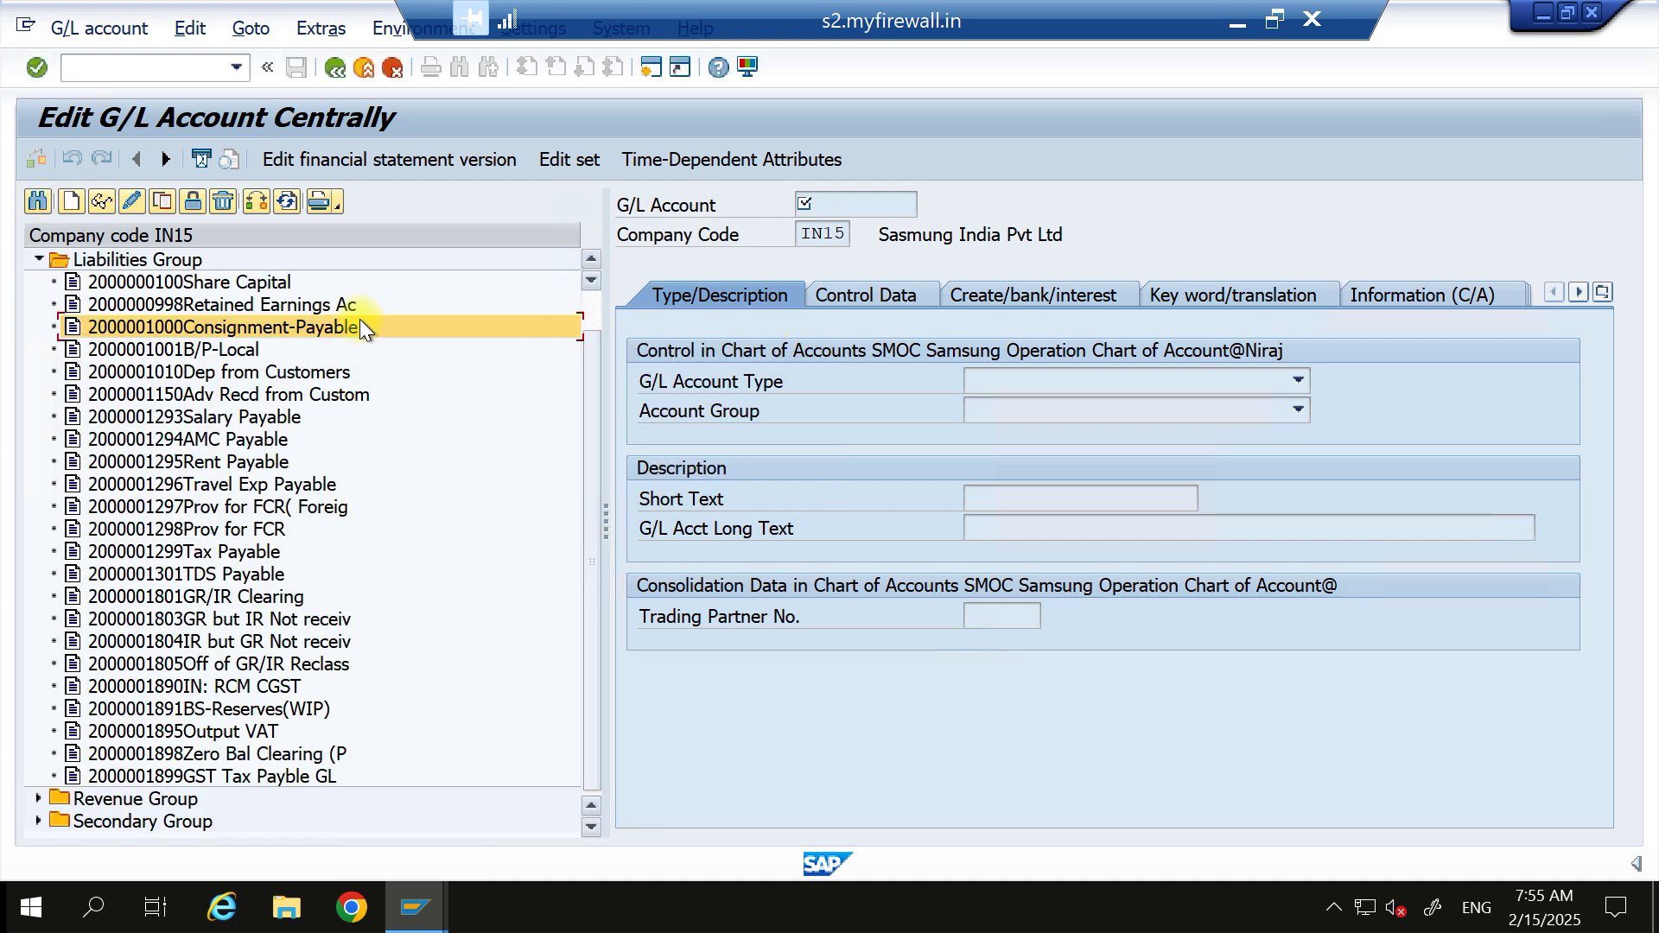
{"action": "double_click", "coordinate": [279, 326]}
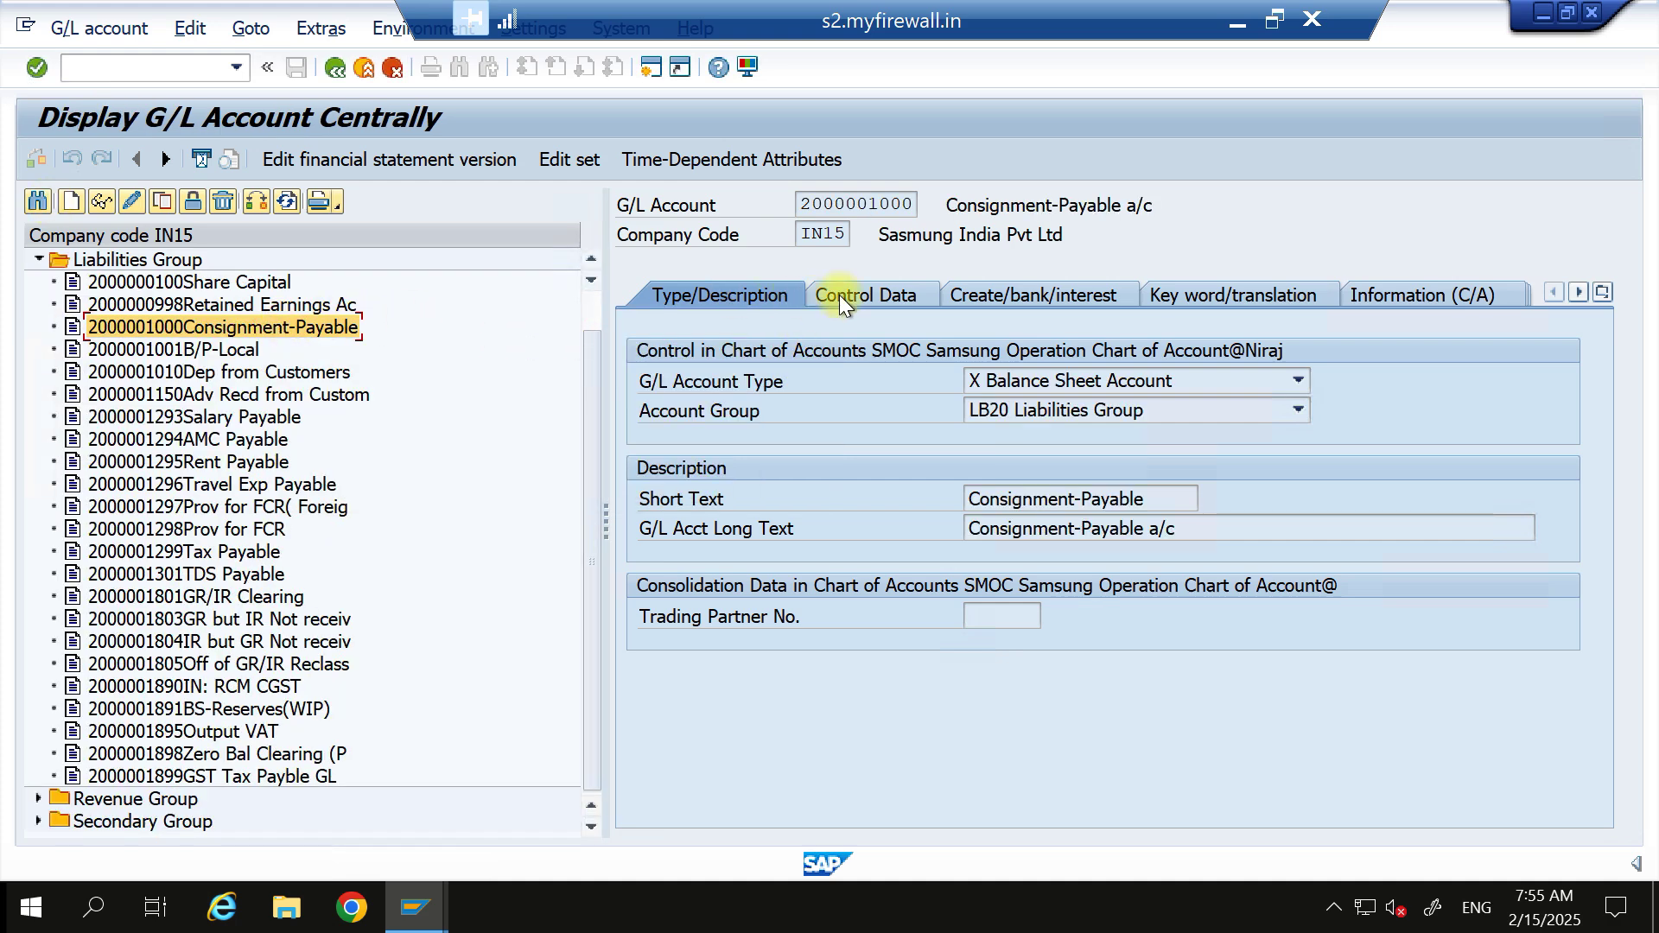
Change the Consignment-Payable account's control data to tax category * with posting without tax allowed, and save it.
{"action": "left_click", "coordinate": [864, 294]}
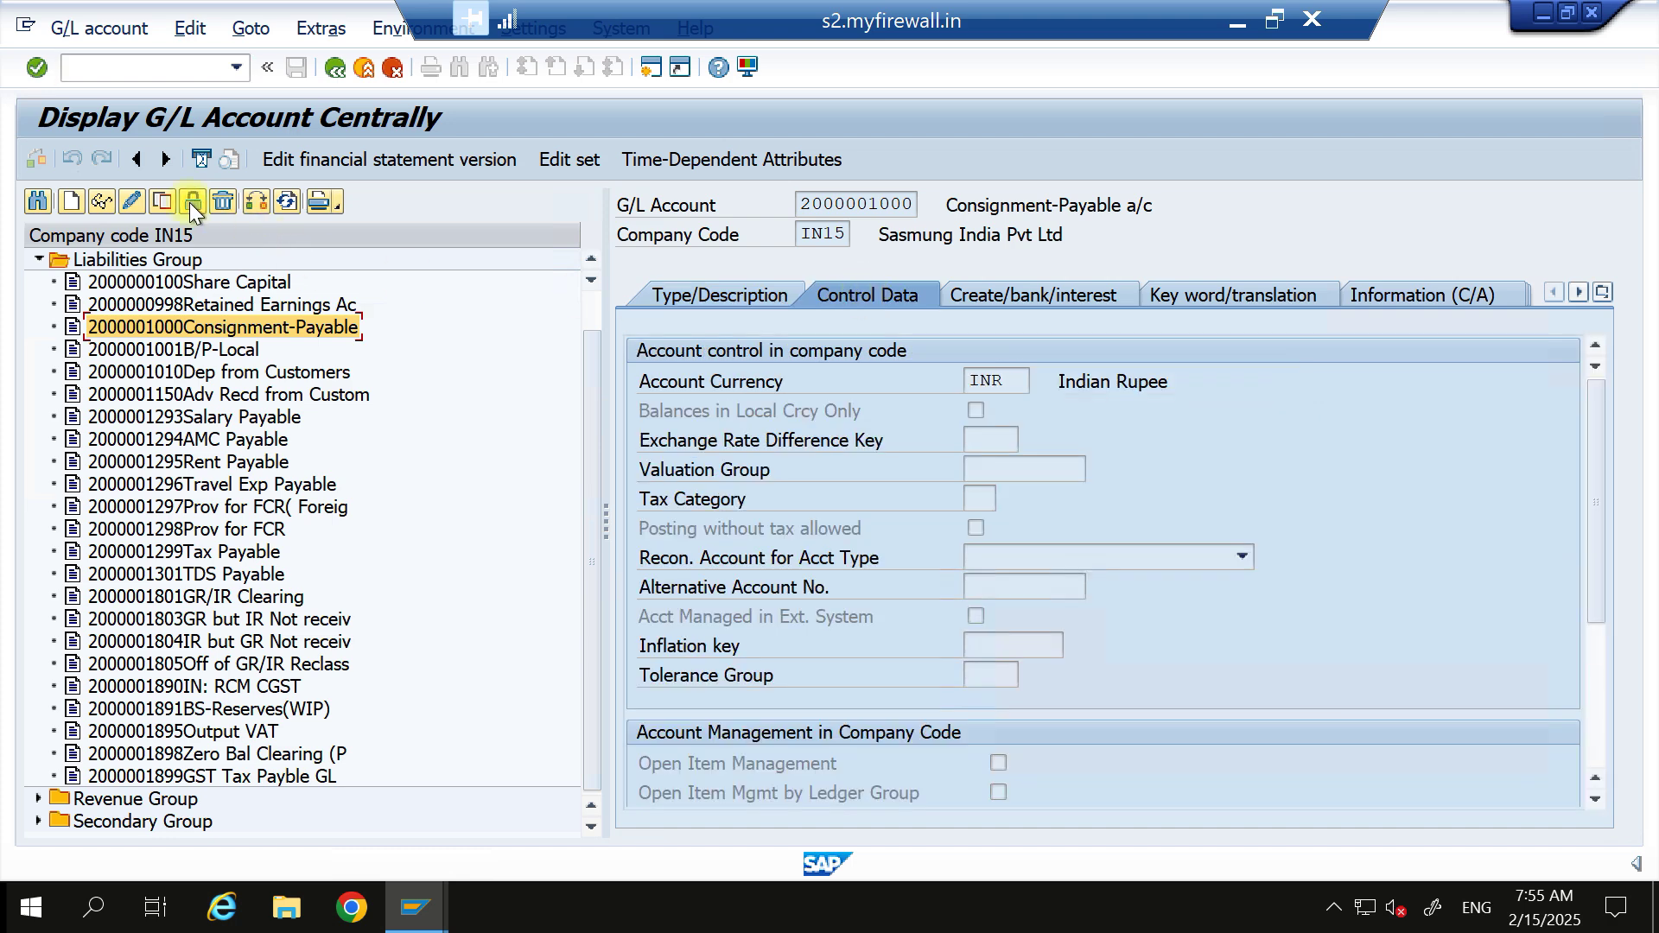
{"action": "left_click", "coordinate": [134, 200]}
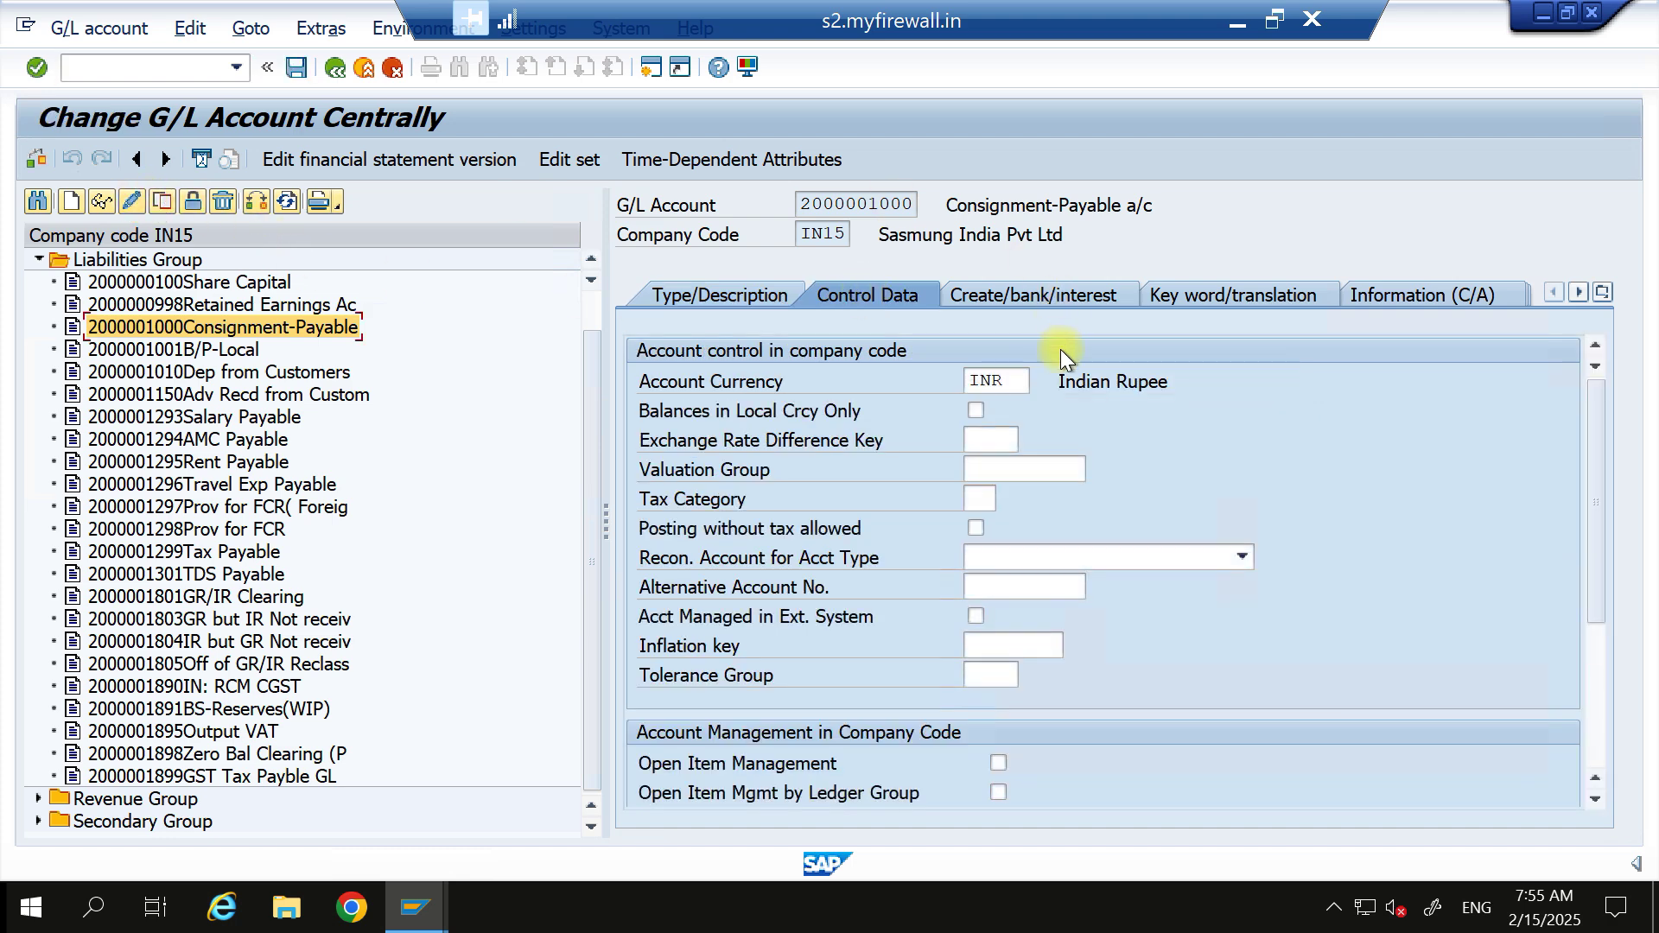
{"action": "left_click", "coordinate": [984, 499]}
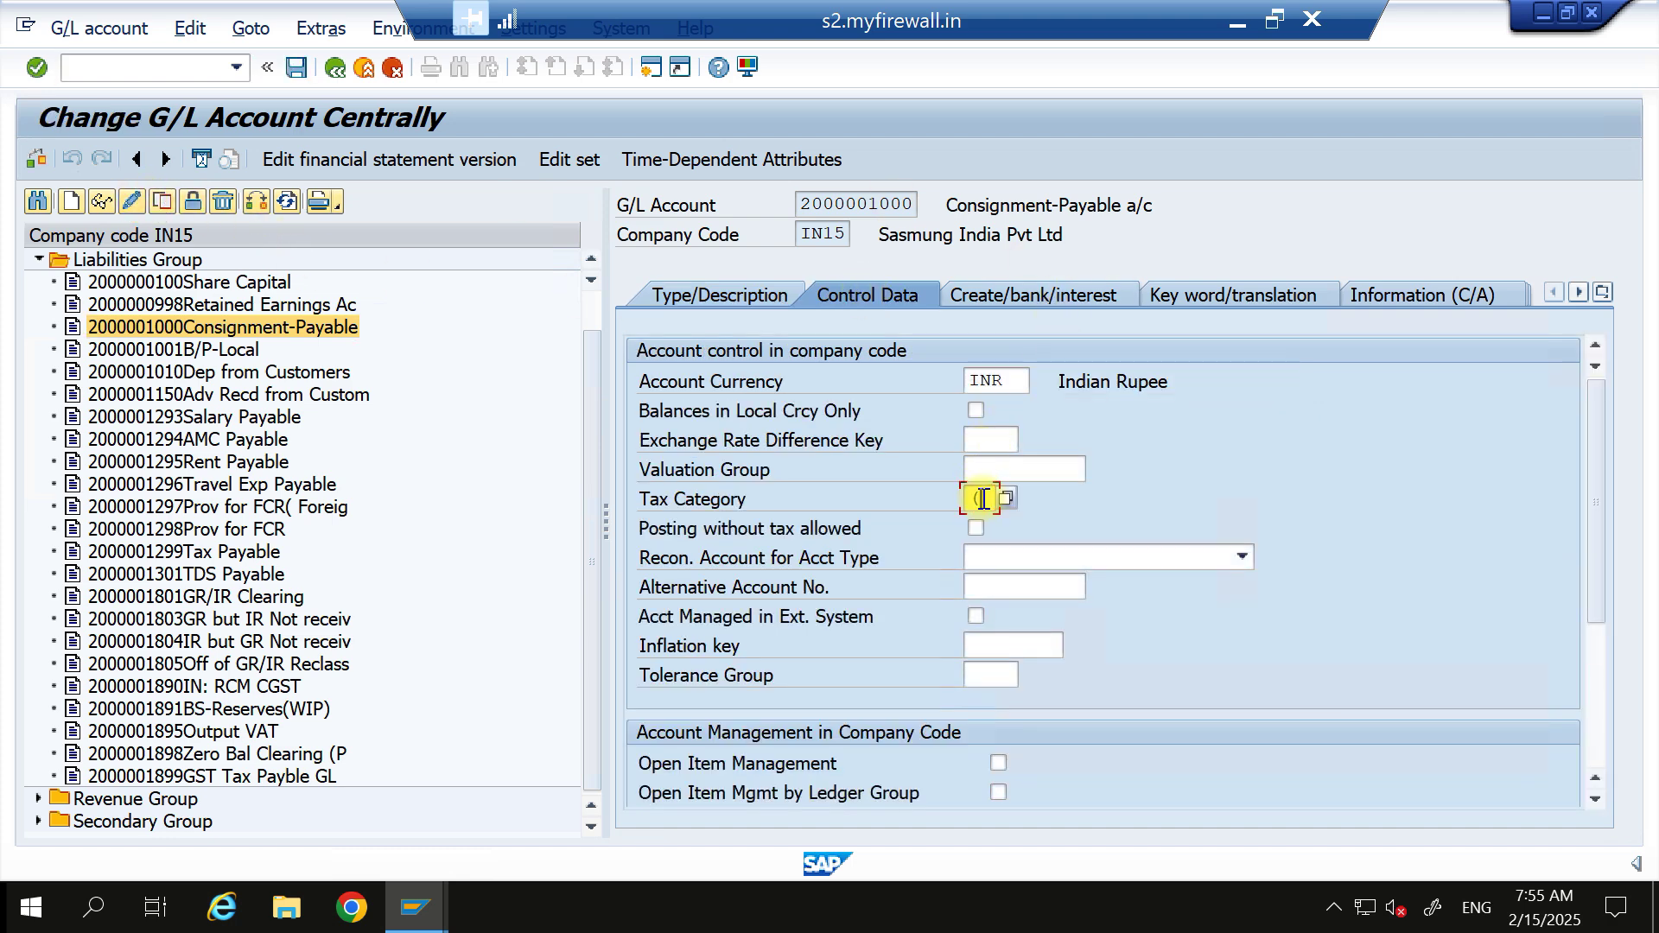
{"action": "type", "text": "*"}
{"action": "key", "text": "ctrl+s"}
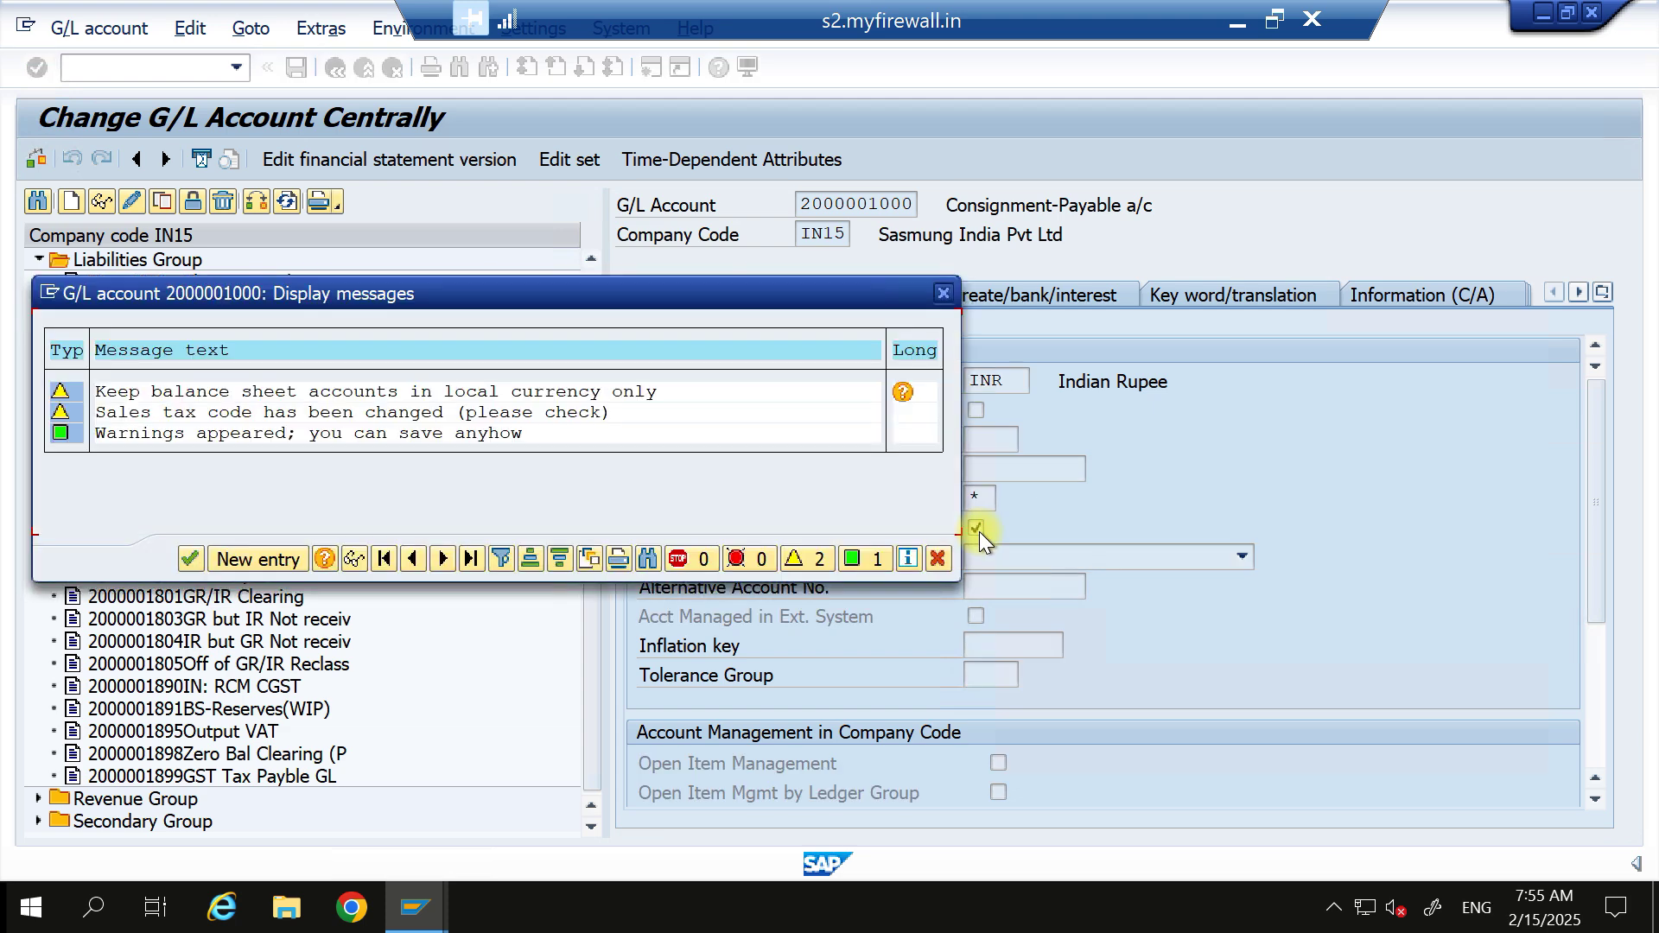
{"action": "key", "text": "Return"}
Close the message help, return to the consignment settlement session and run the settlement again with Settle processing.
{"action": "key", "text": "F1"}
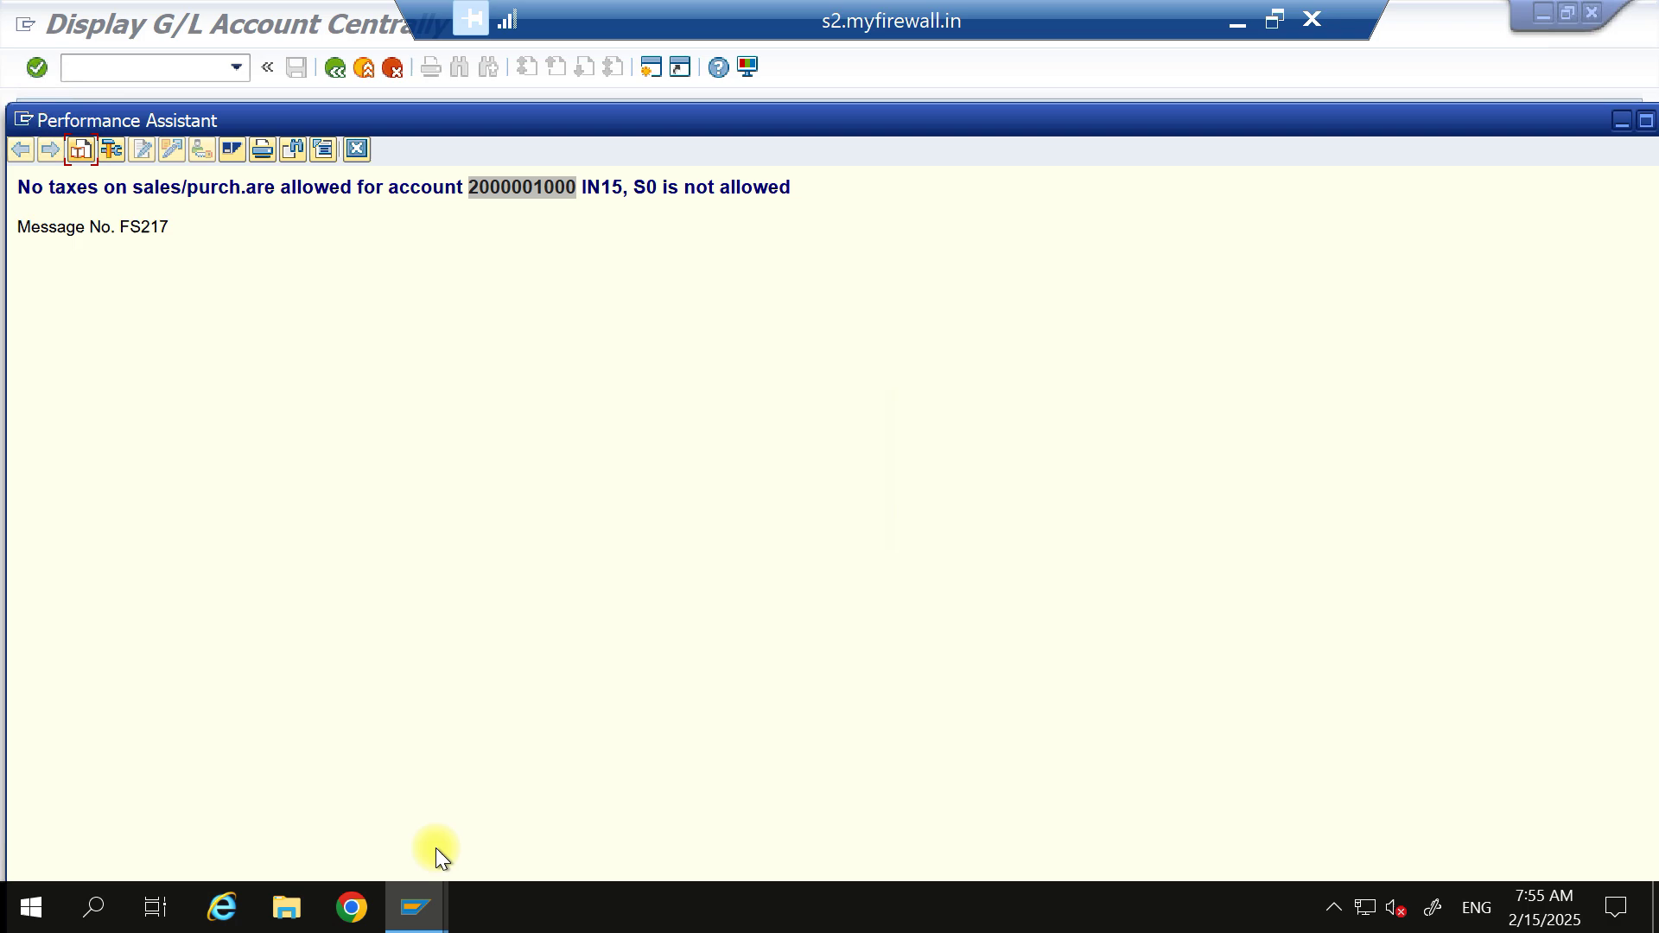
{"action": "left_click", "coordinate": [356, 147]}
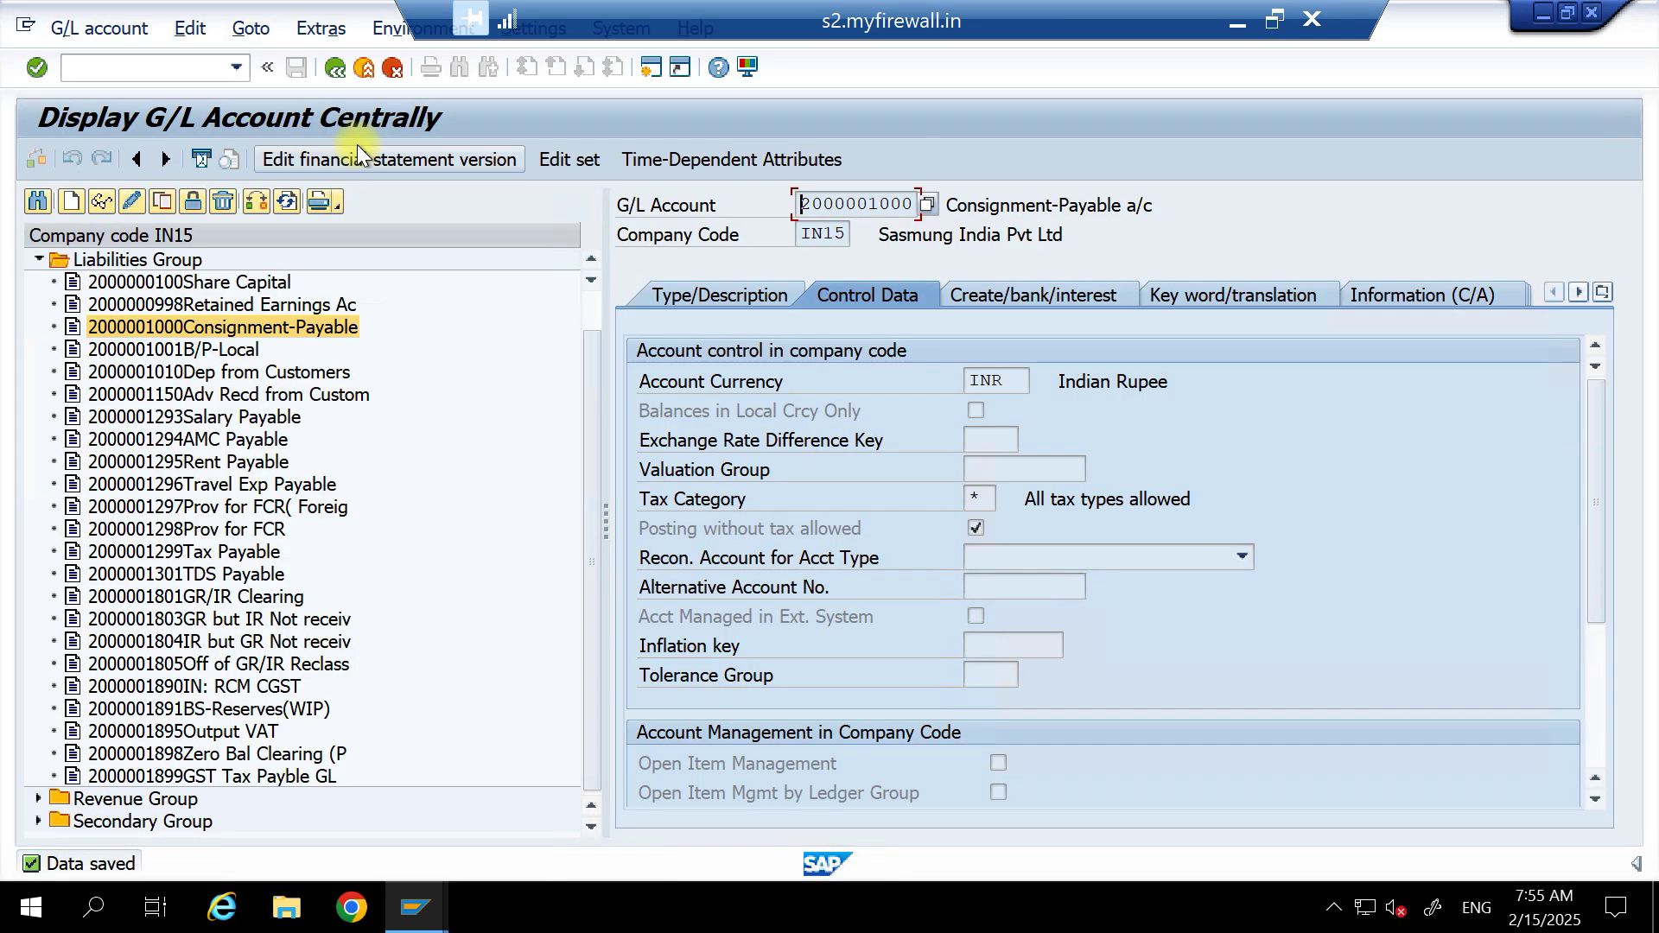
{"action": "mouse_move", "coordinate": [417, 907]}
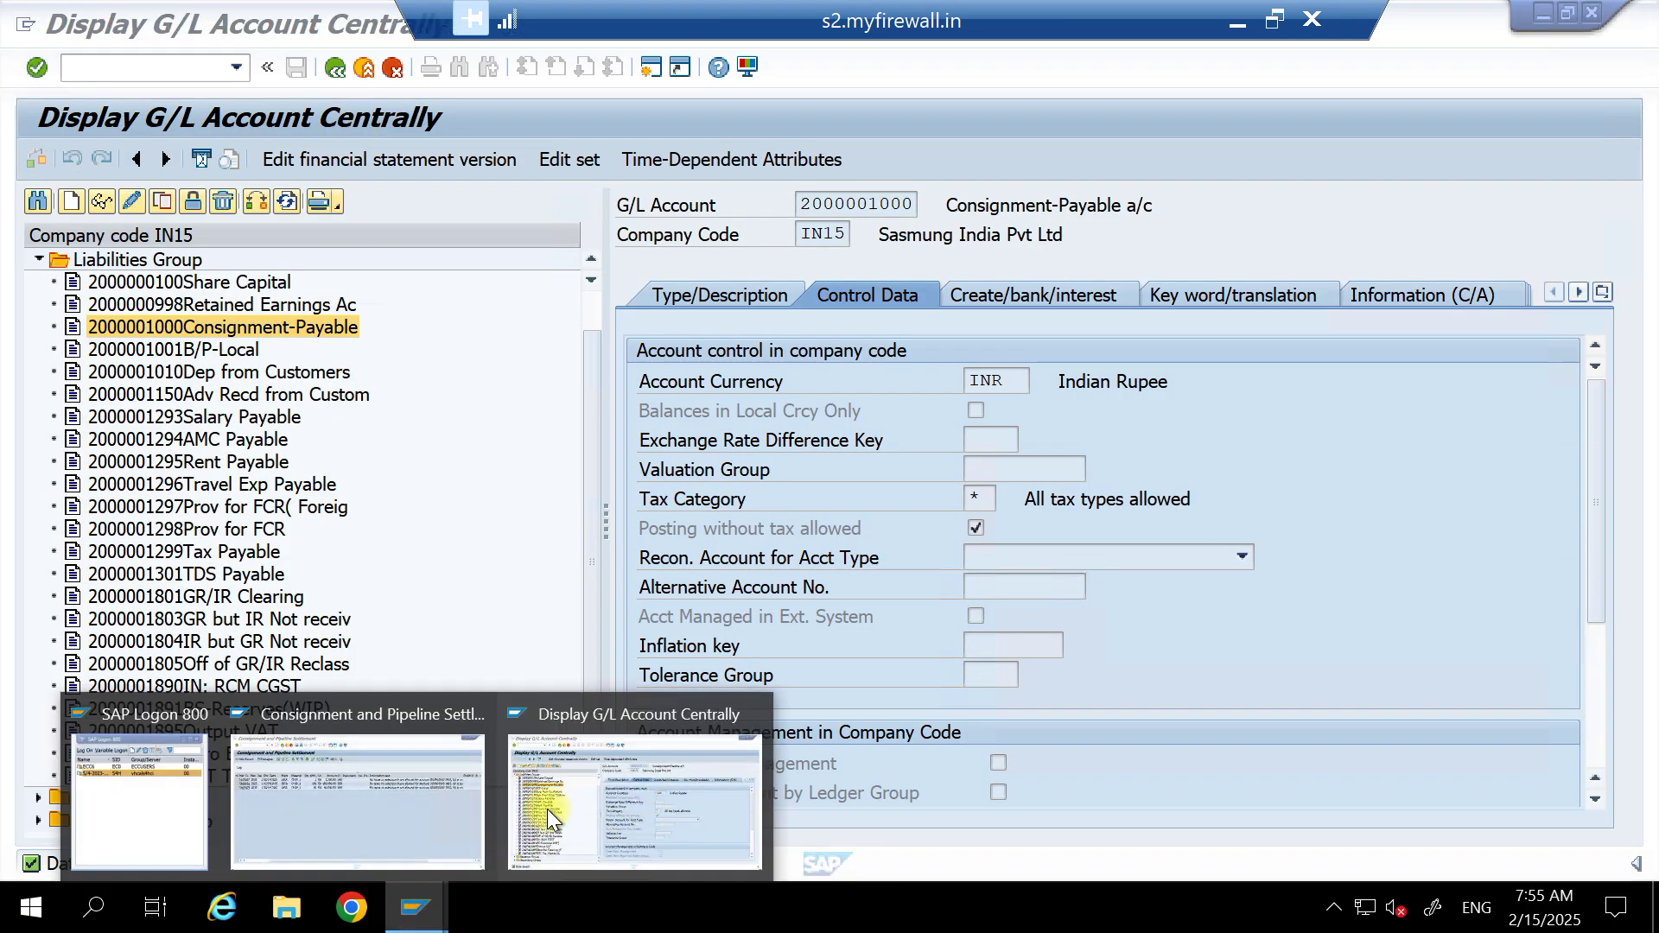
{"action": "left_click", "coordinate": [425, 830]}
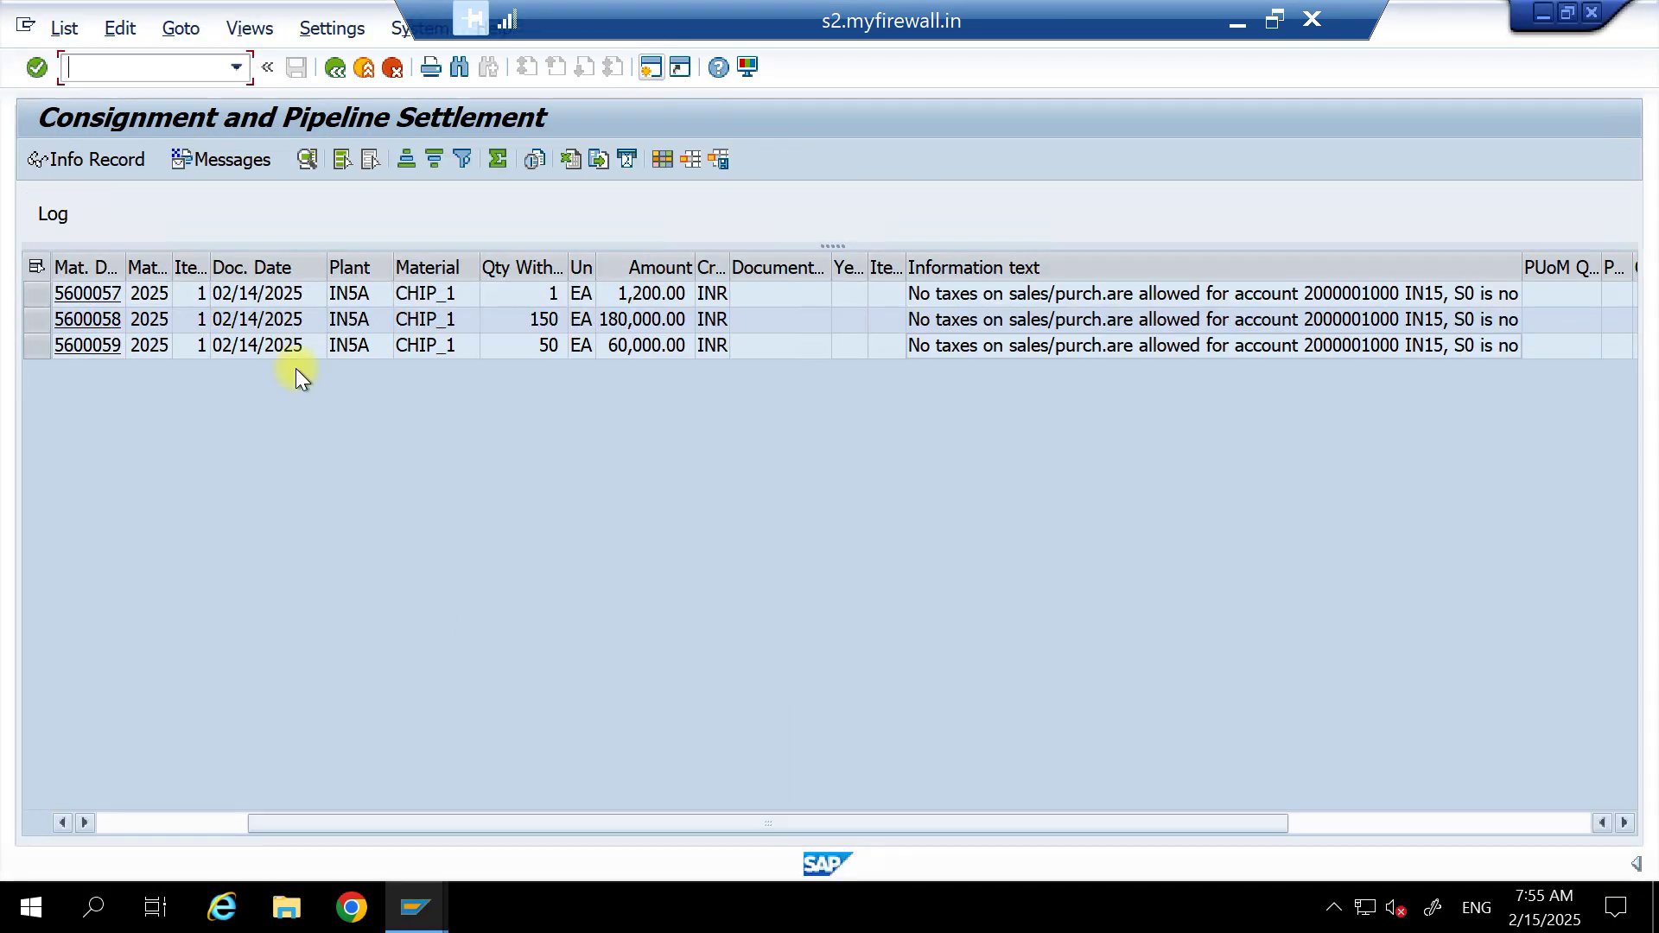
{"action": "left_click", "coordinate": [334, 69]}
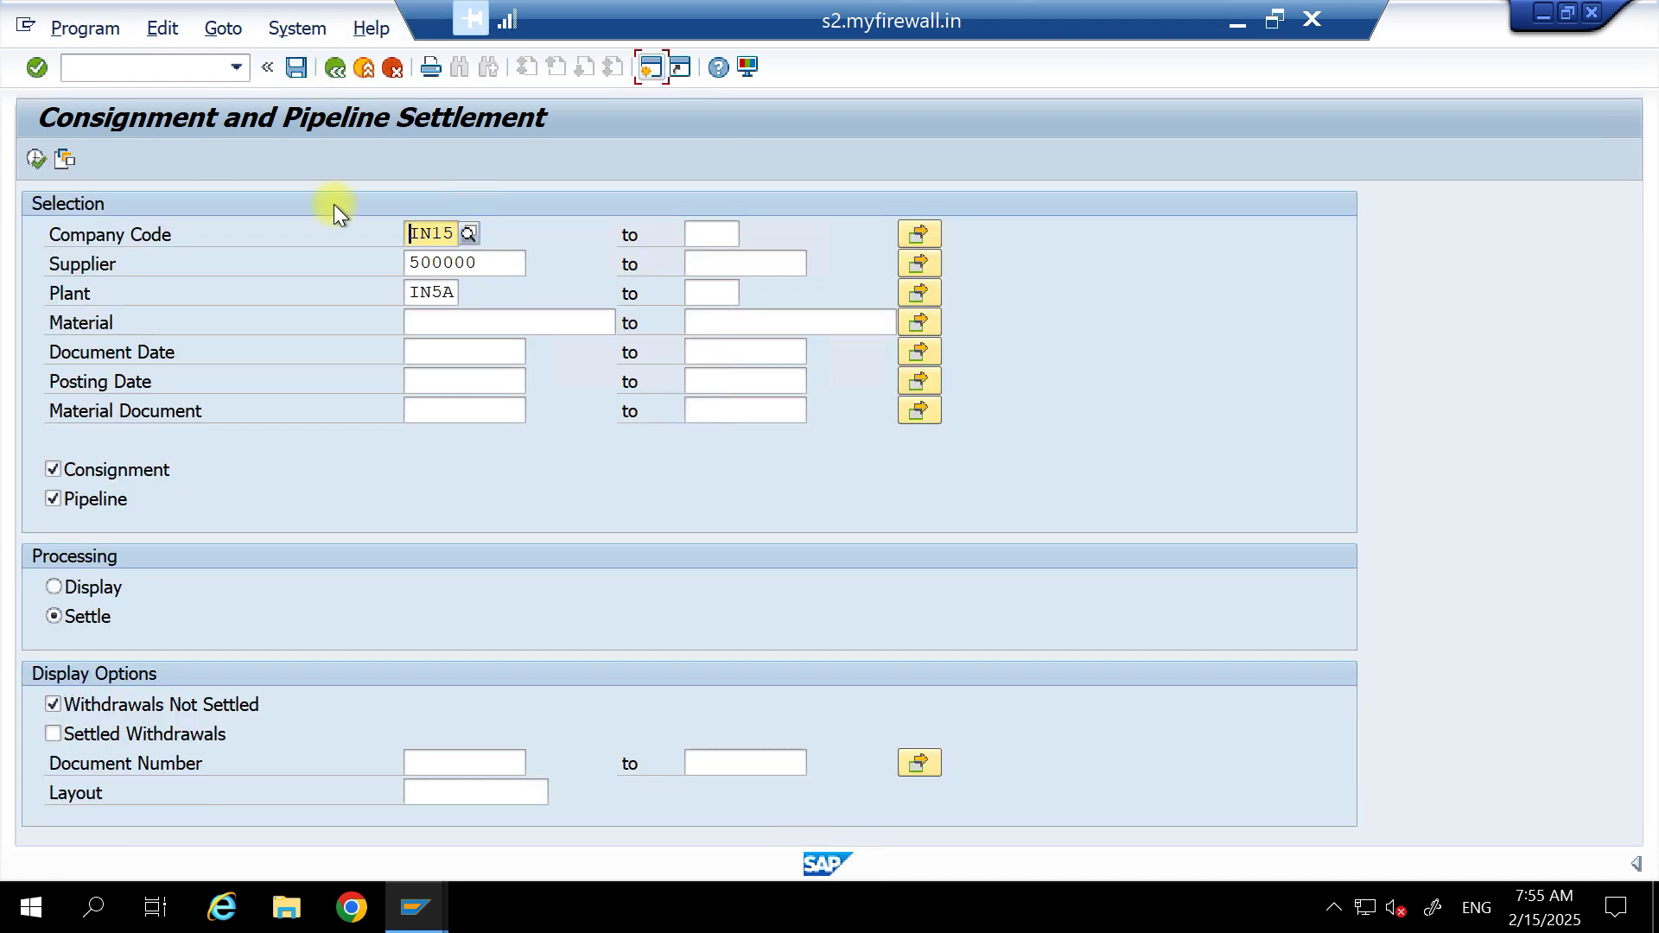
{"action": "left_click", "coordinate": [39, 162]}
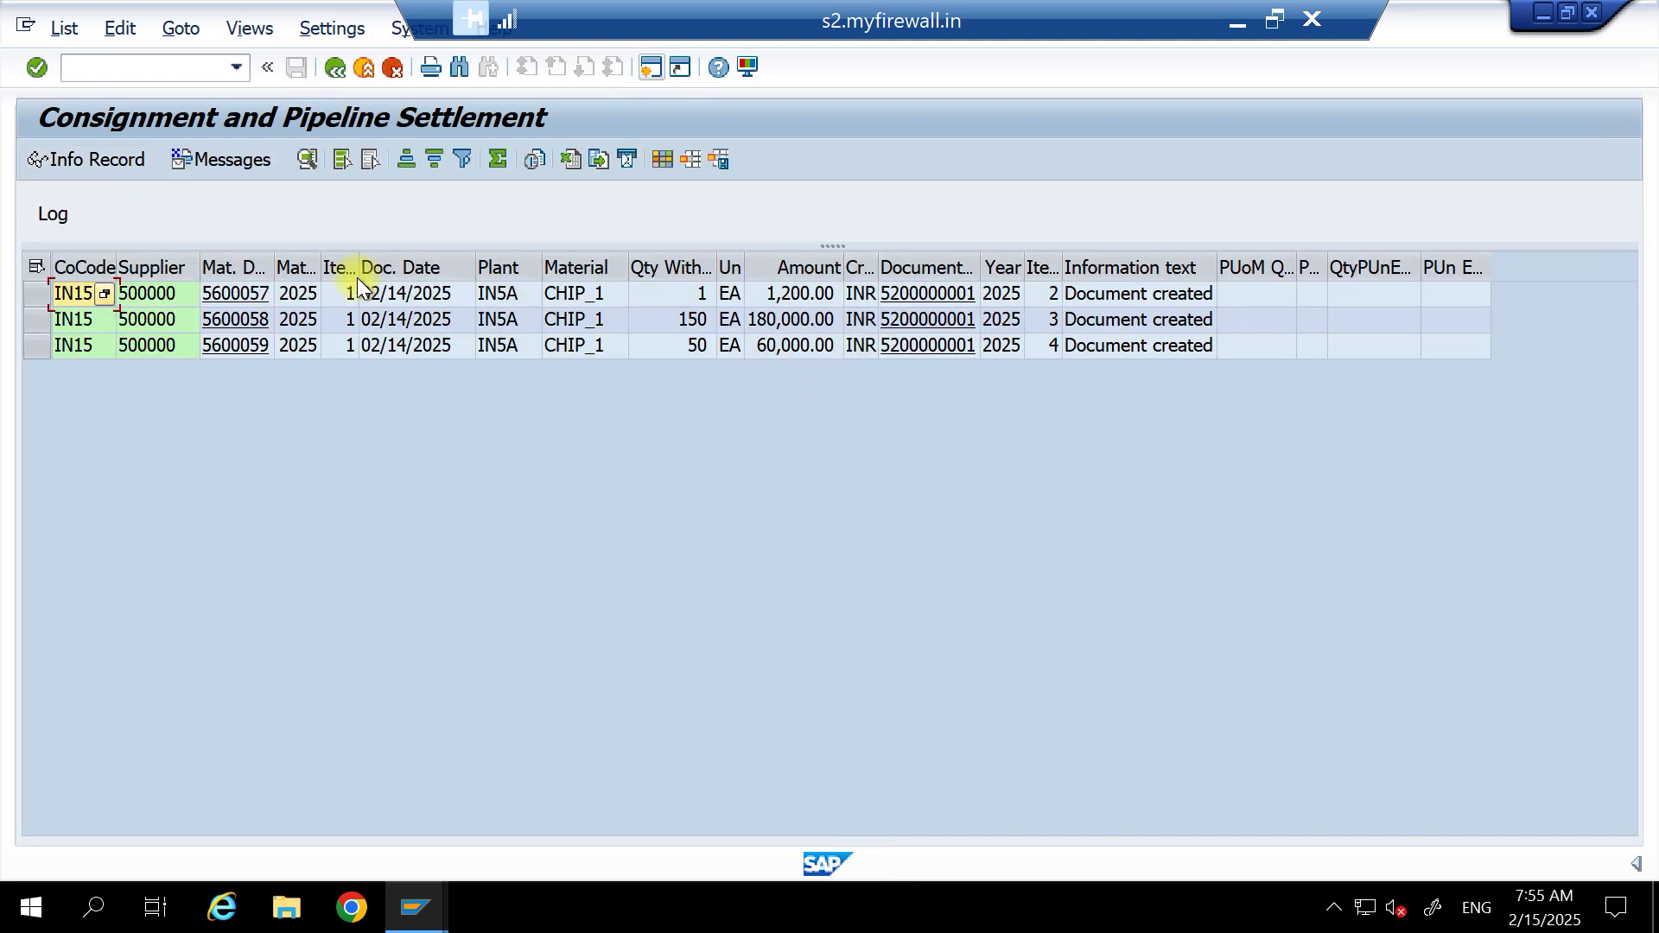
Open the accounting document created by the settlement and examine its vendor and Consignment-Payable line items.
{"action": "left_click", "coordinate": [942, 345]}
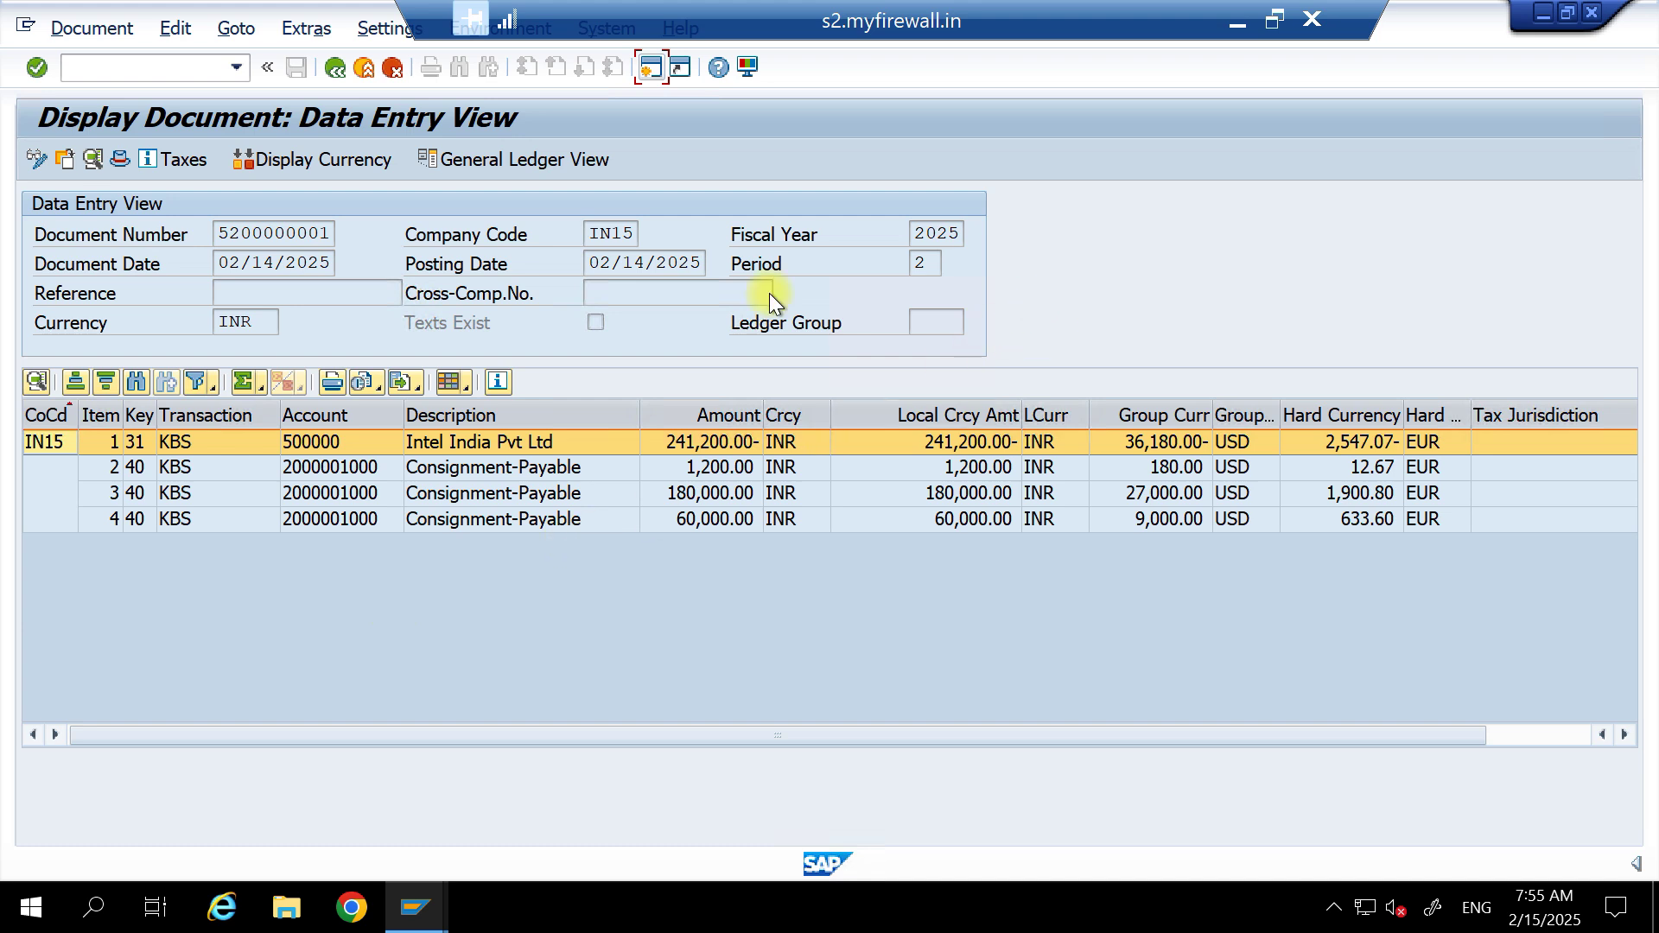
{"action": "left_click", "coordinate": [335, 67]}
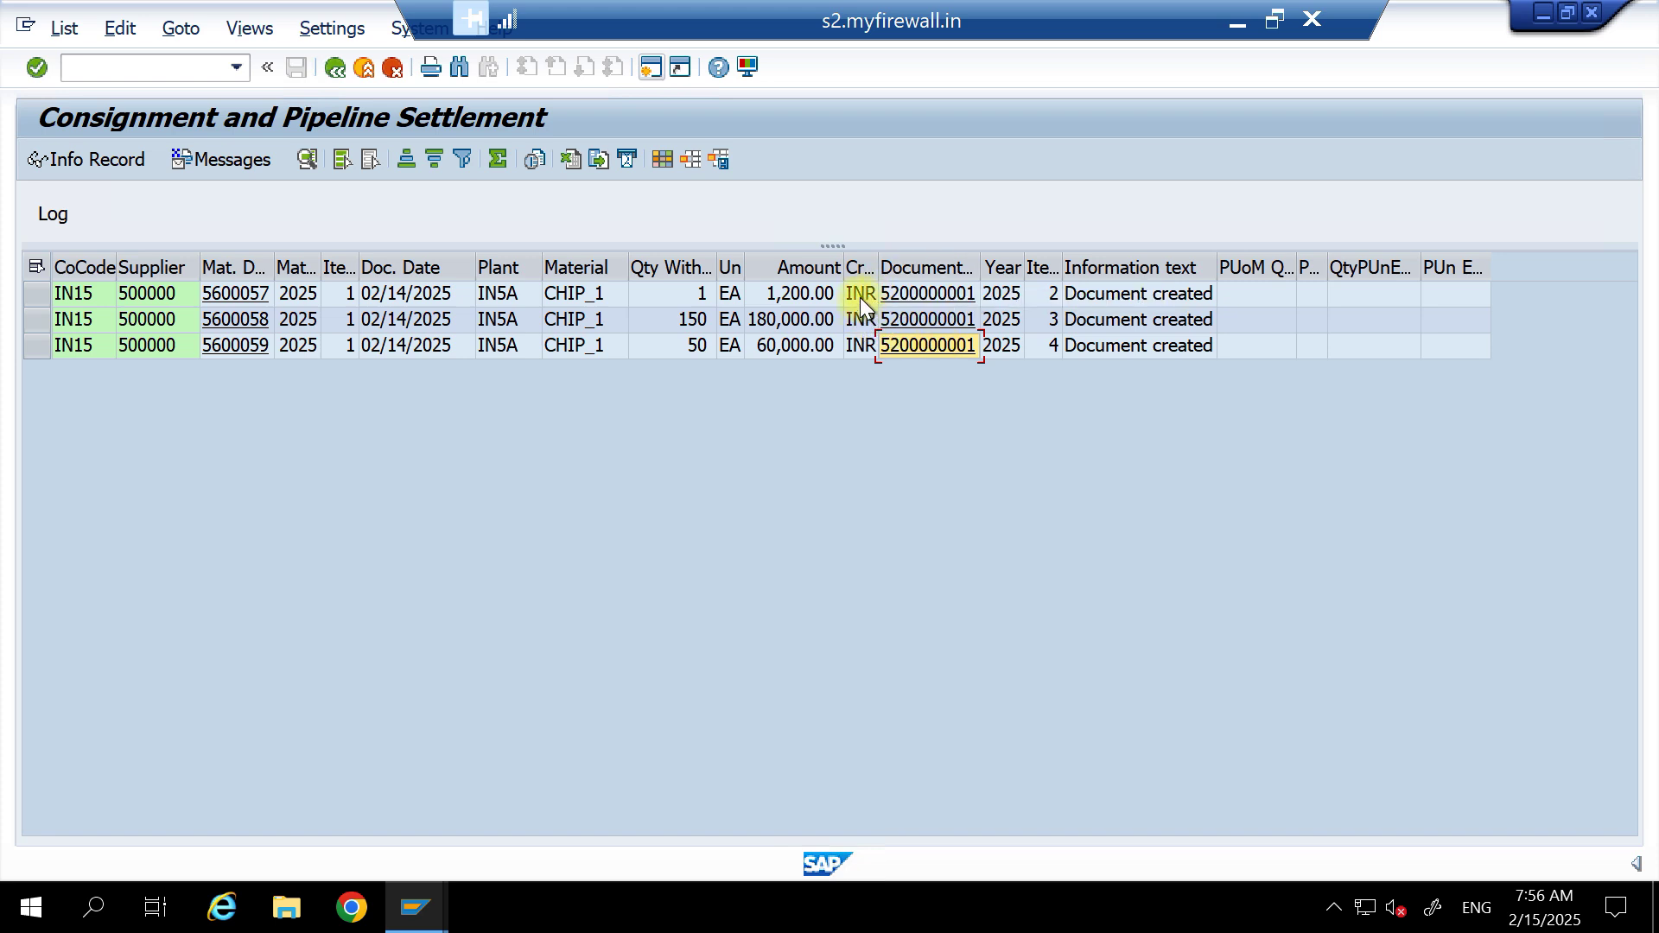
{"action": "left_click", "coordinate": [929, 346]}
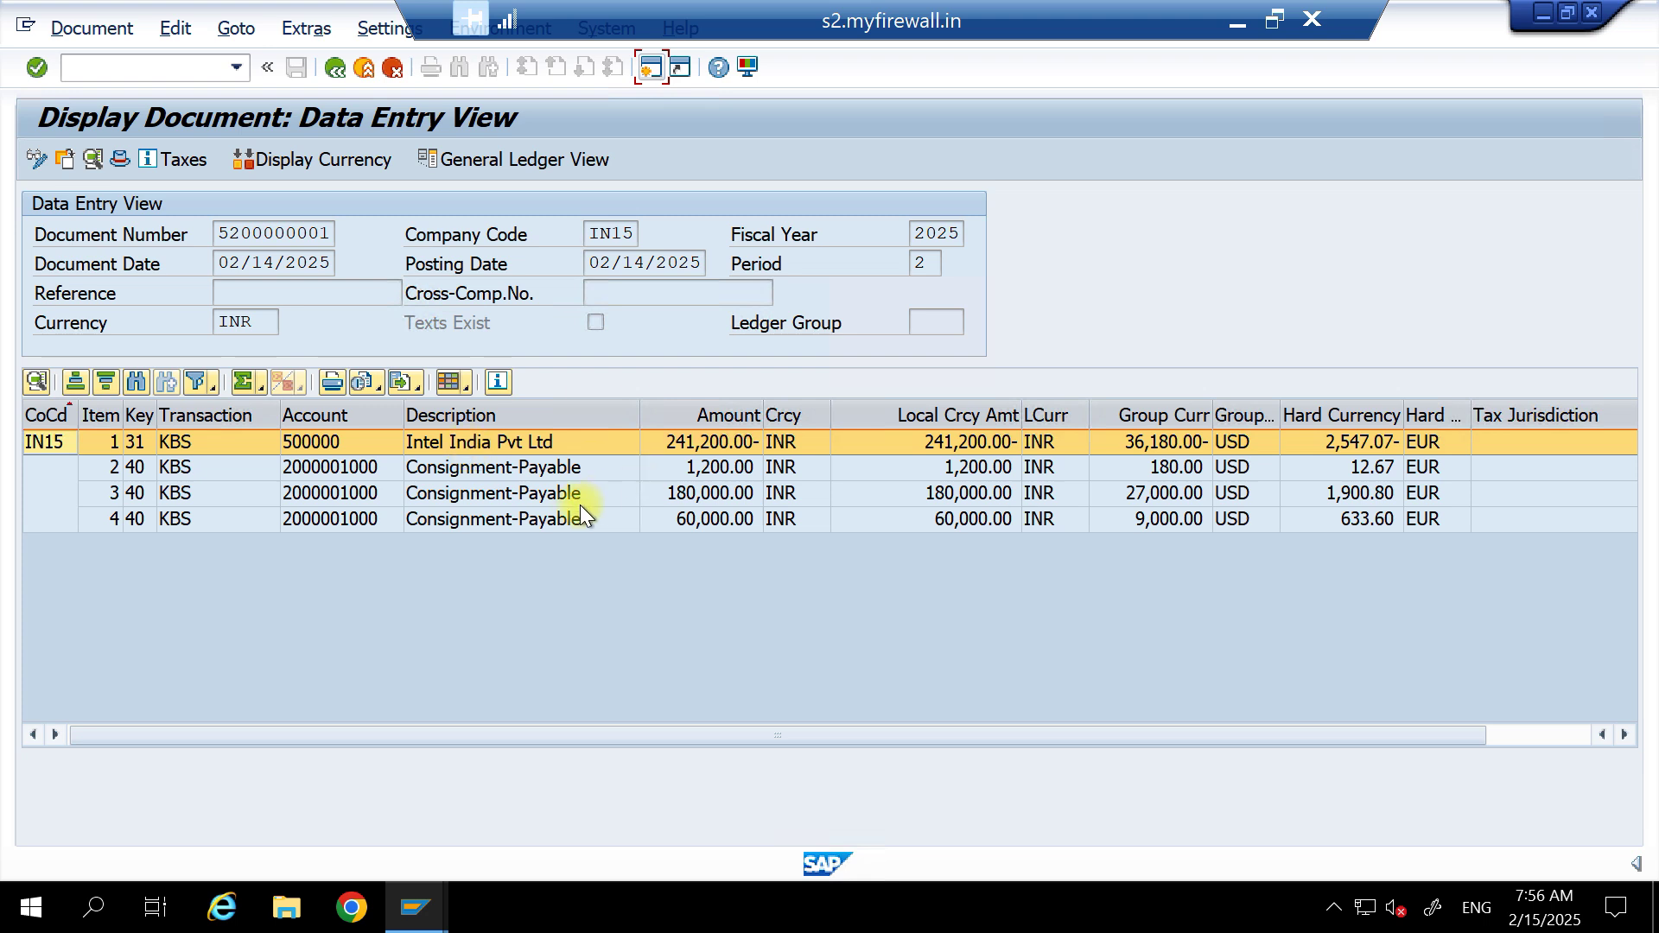
{"action": "left_click", "coordinate": [947, 519]}
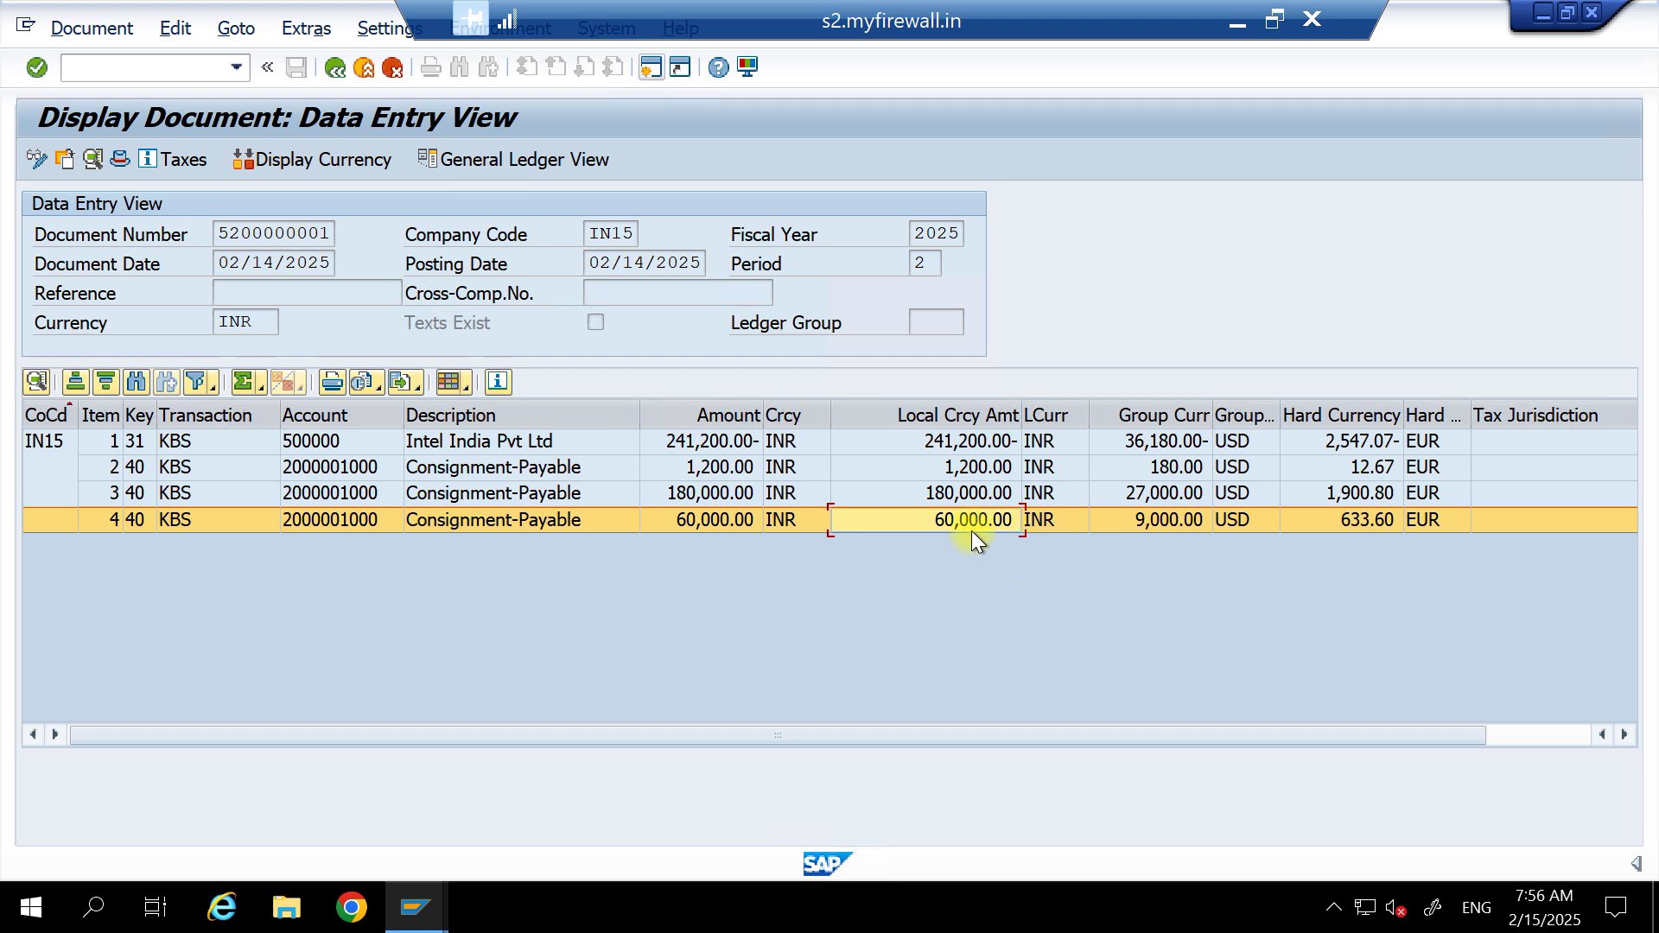
{"action": "left_click", "coordinate": [954, 442]}
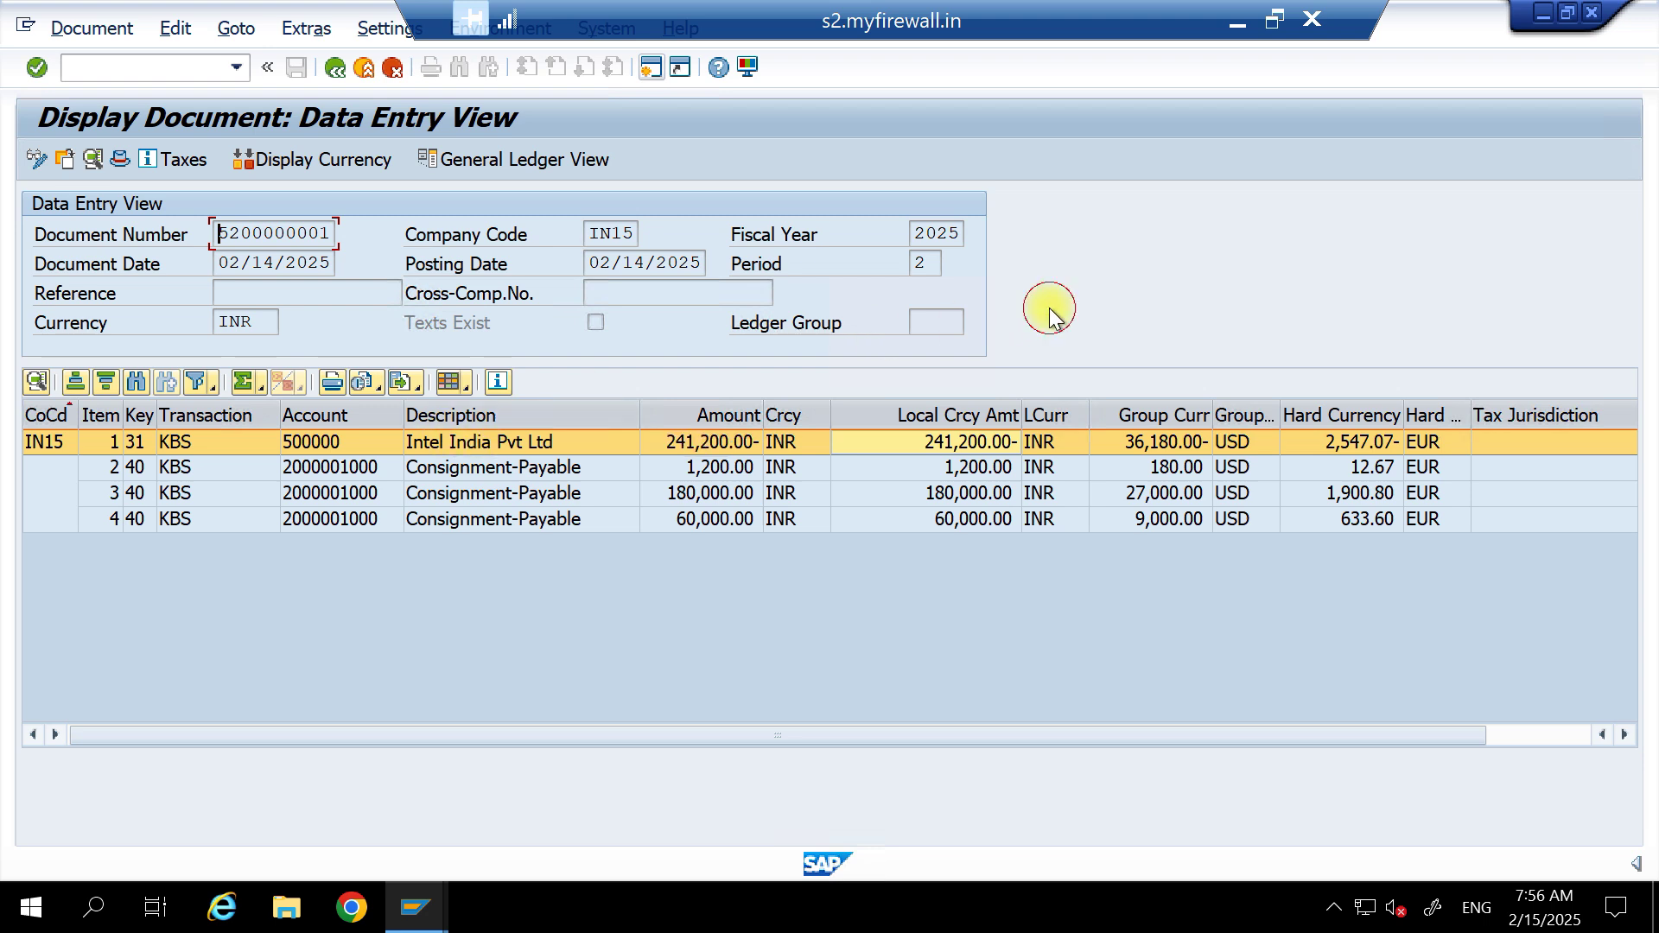
Switch to the Excel notes and go from the Settlement/Invoicing row down past the Reports rows.
{"action": "left_click", "coordinate": [1241, 26]}
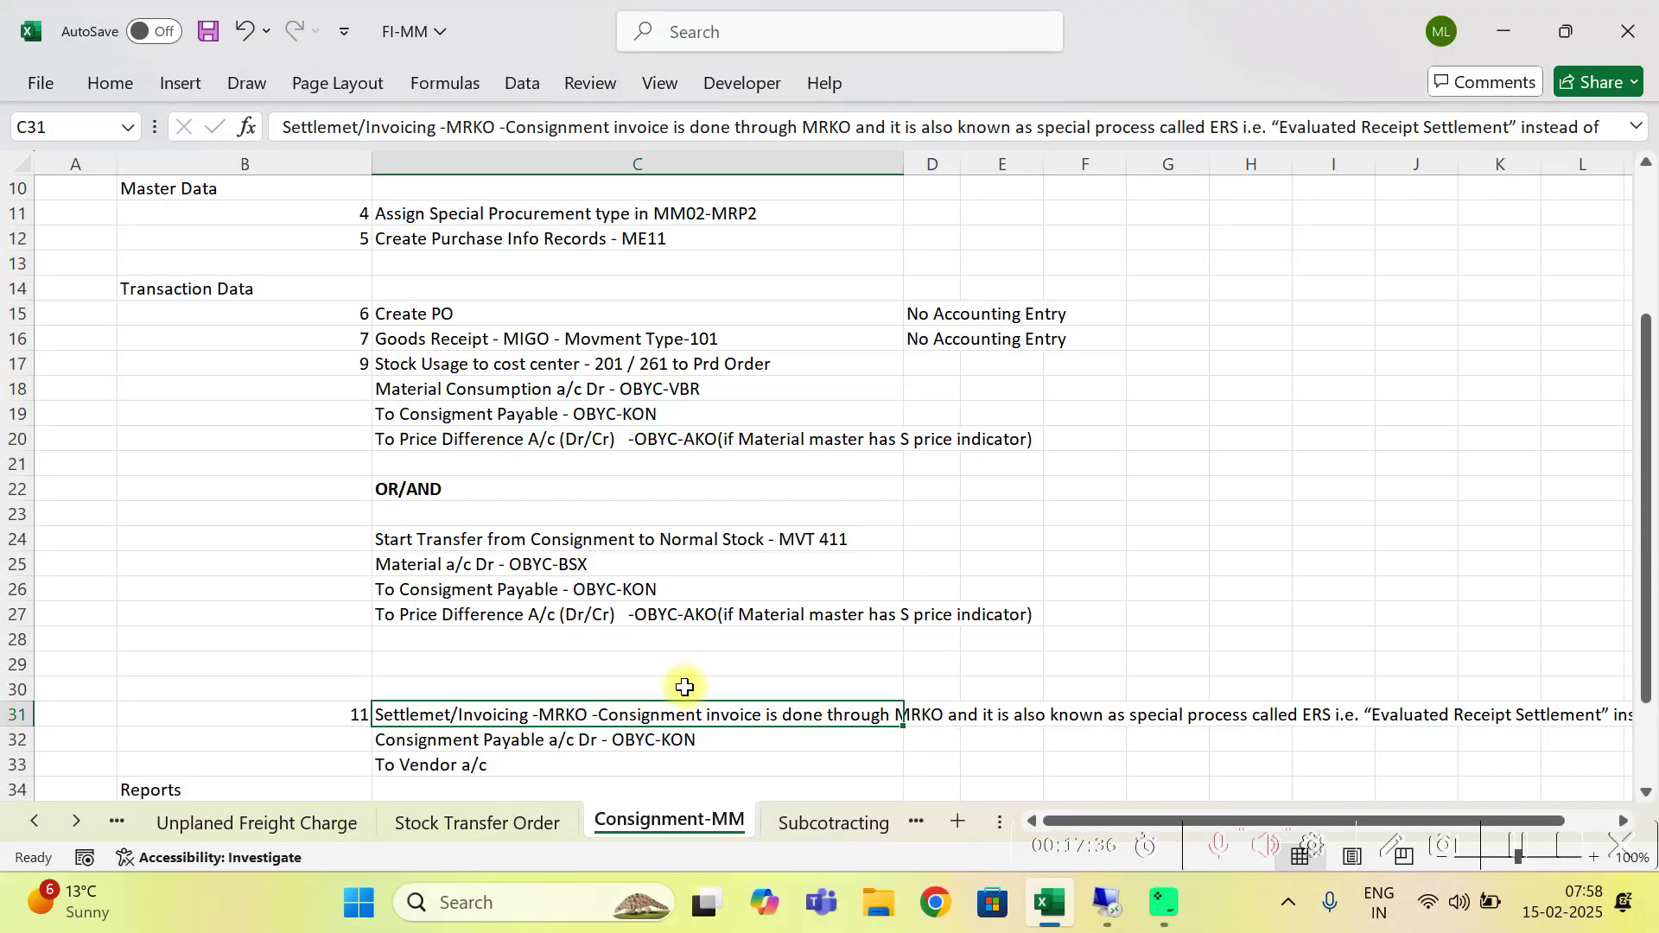
{"action": "left_click", "coordinate": [274, 720]}
{"action": "key", "text": "Right"}
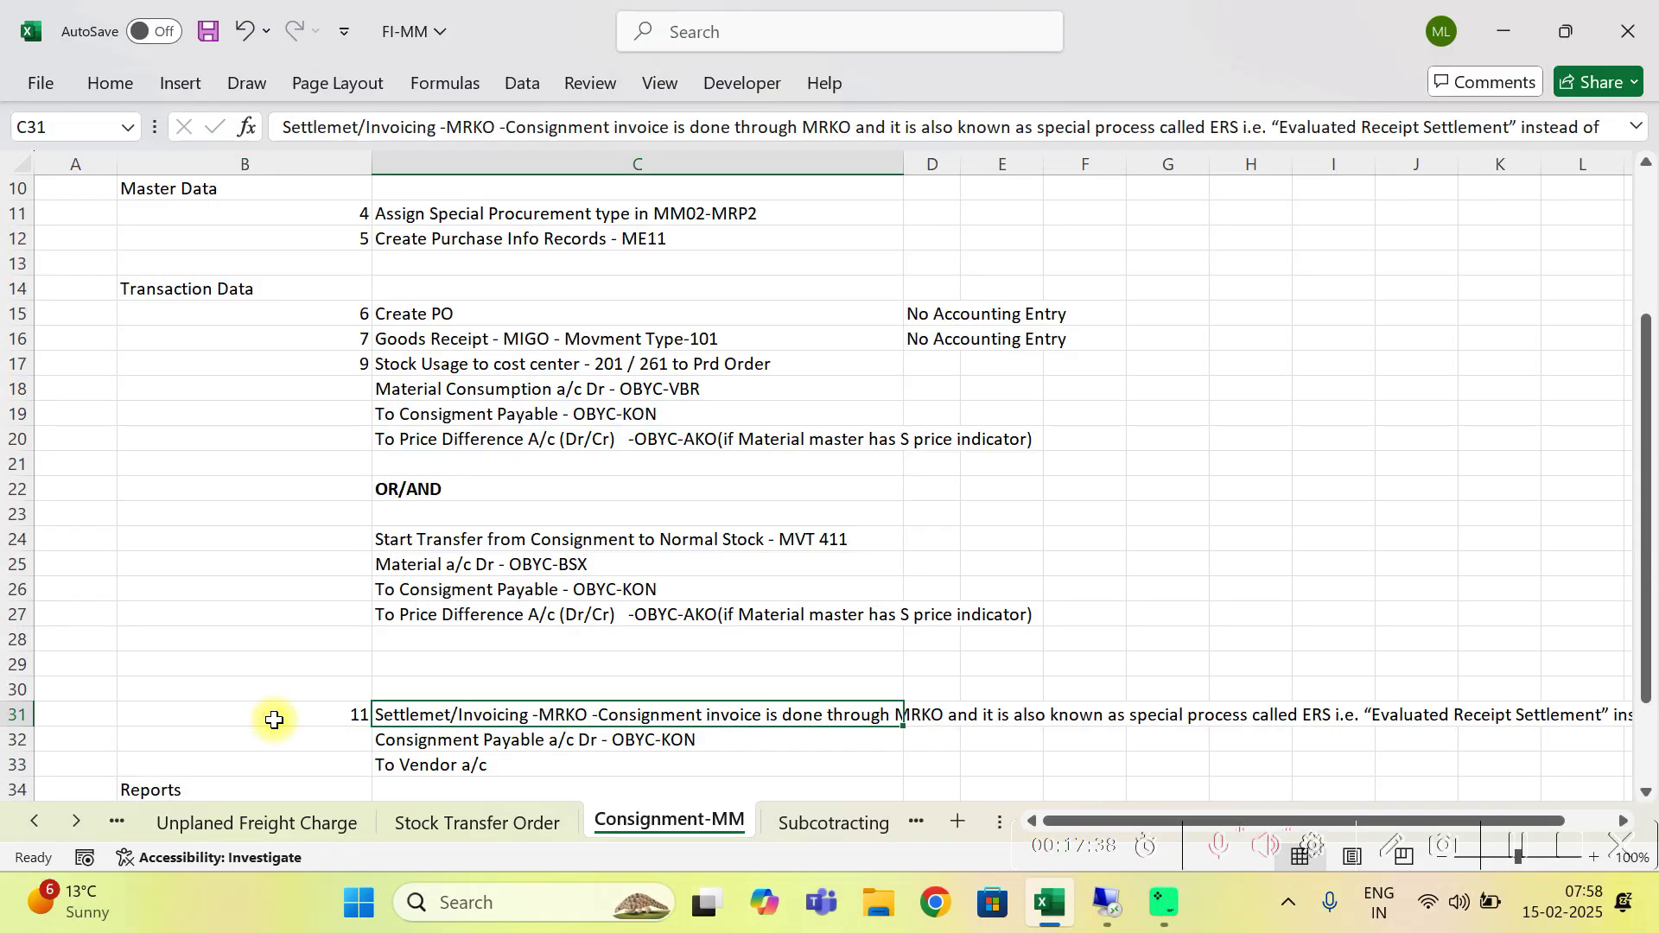
{"action": "key", "text": "Down"}
{"action": "key", "text": "Down"}
{"action": "key", "text": "Down"}
{"action": "key", "text": "Down"}
{"action": "key", "text": "Down"}
{"action": "key", "text": "Down"}
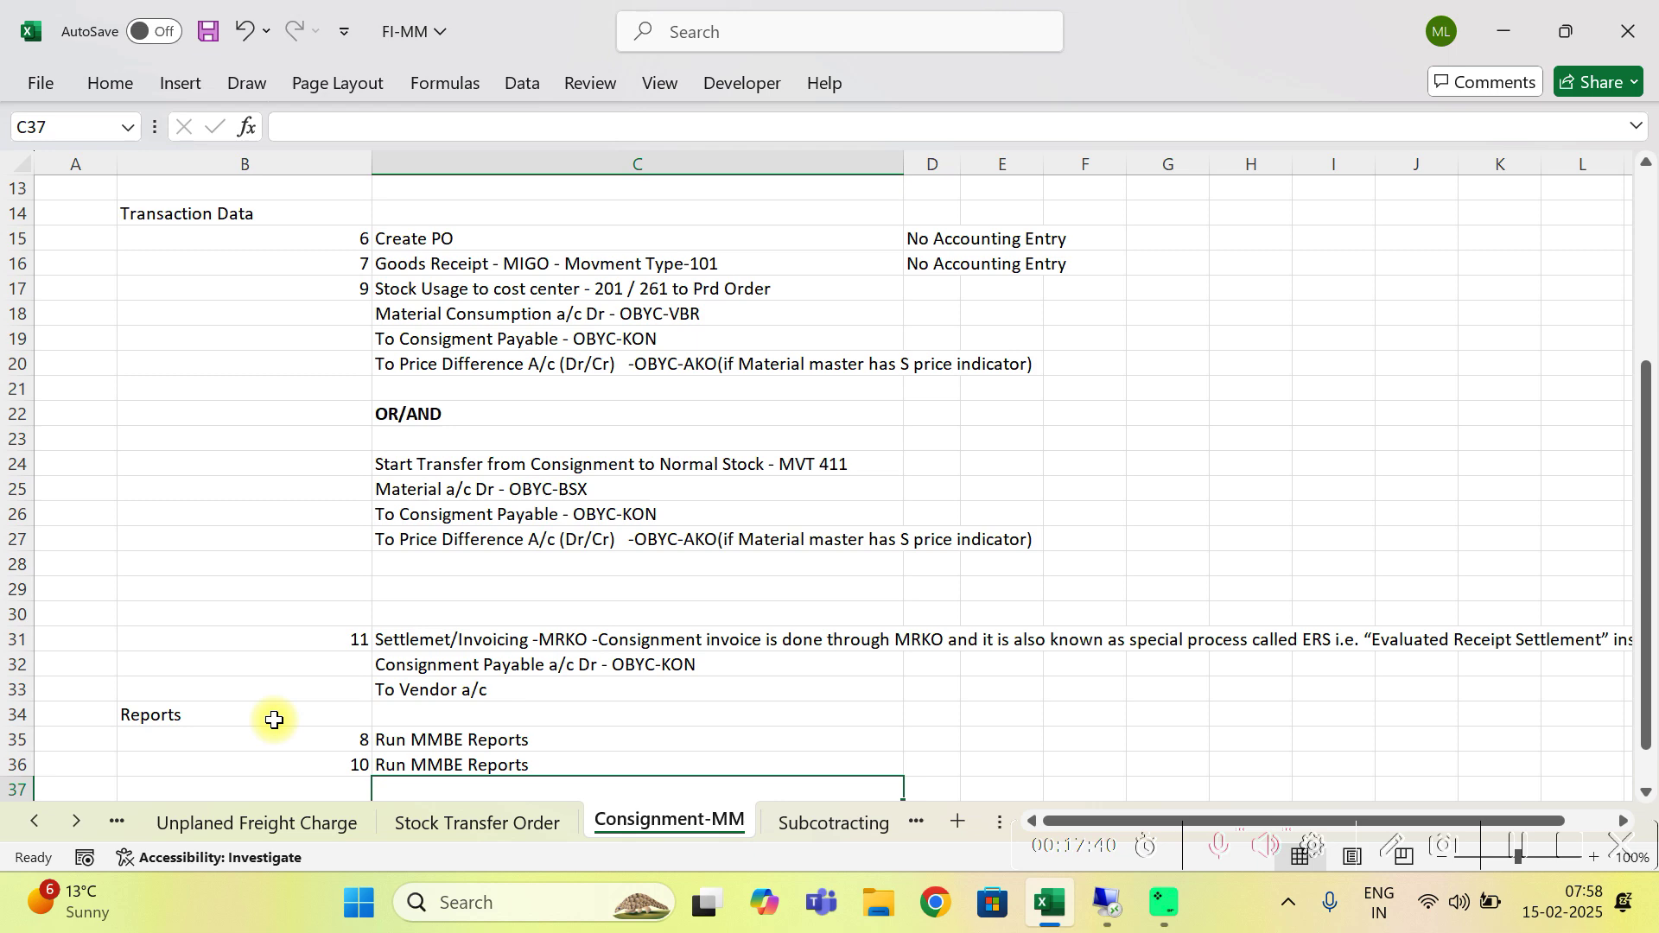